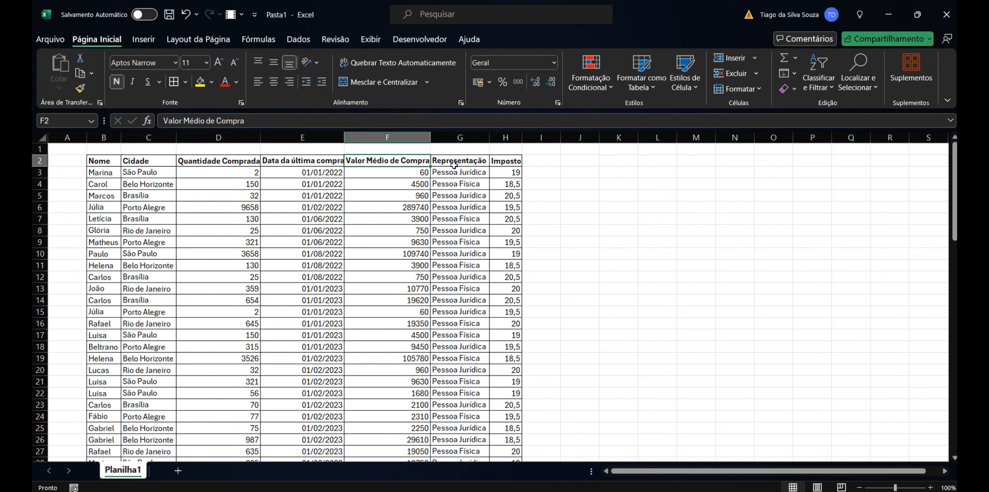
- Clear the Imposto column's contents and delete column H from the sheet
left_click(454, 164)
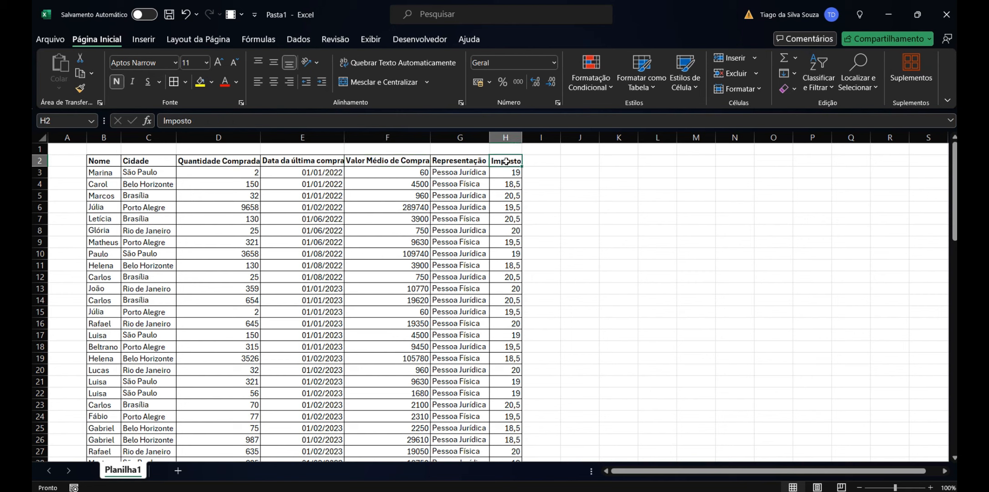
left_click(507, 137)
key("Delete")
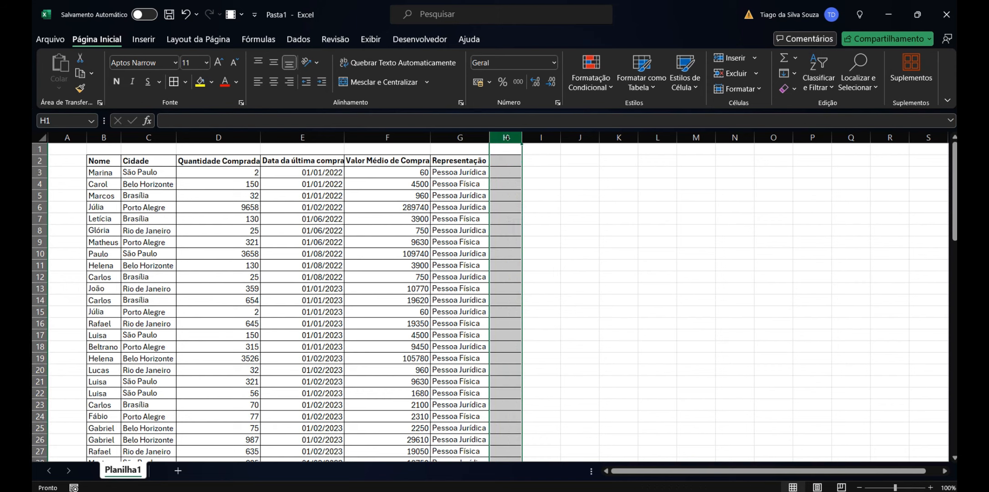
right_click(506, 137)
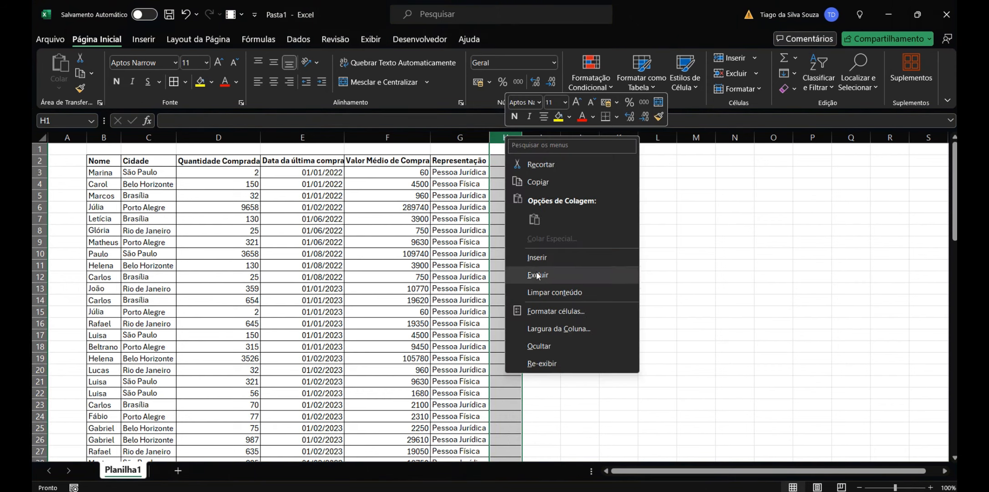
left_click(537, 275)
left_click(504, 162)
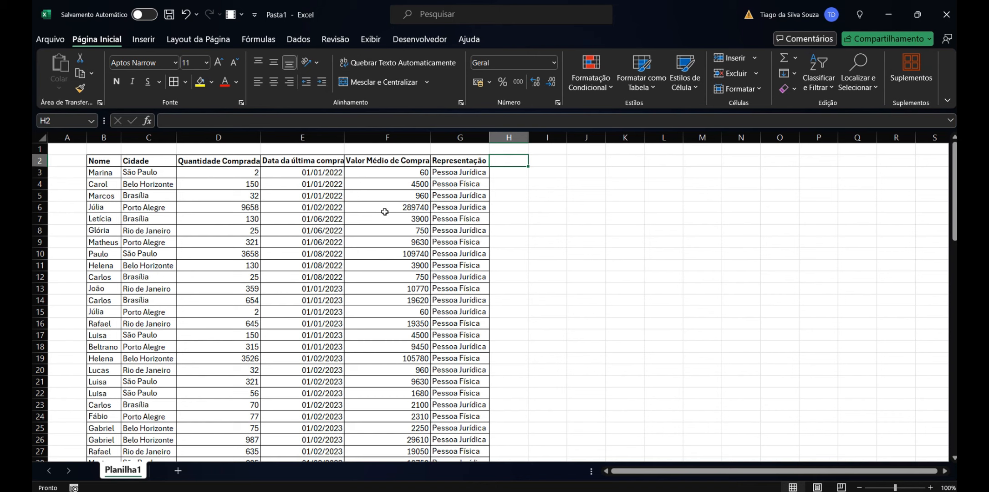
- Copy the range B2:G24 and paste it at cell B2 of a new sheet
left_click(117, 172)
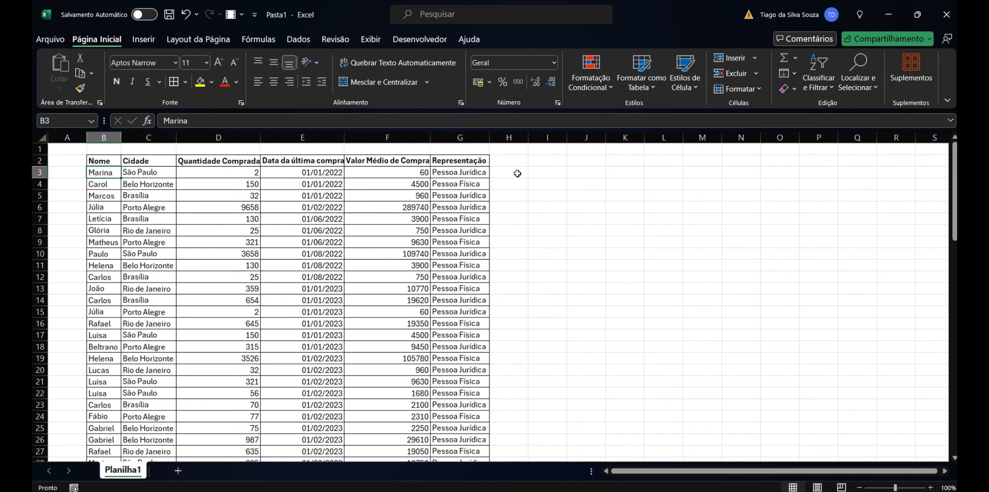
scroll(478, 195, "down", 8)
scroll(476, 193, "up", 8)
left_click_drag(114, 161, 475, 415)
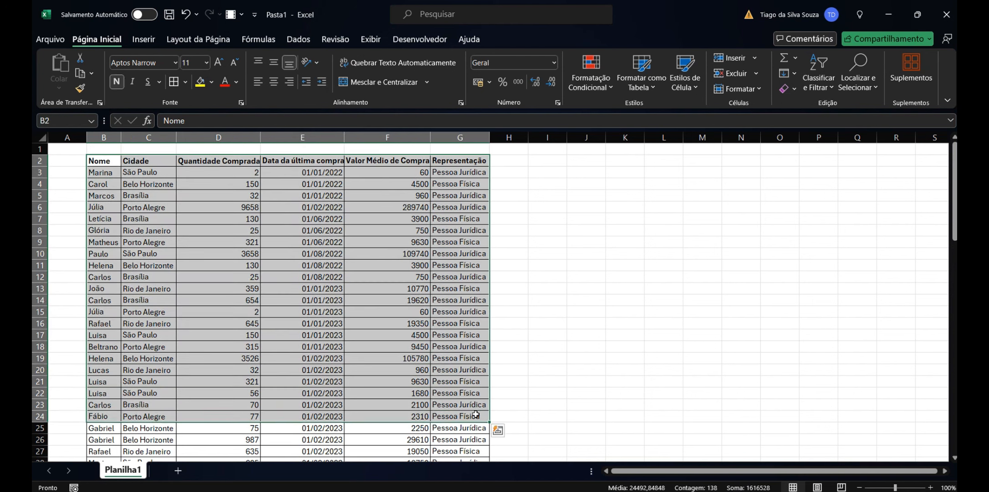
key("ctrl+c")
left_click(177, 471)
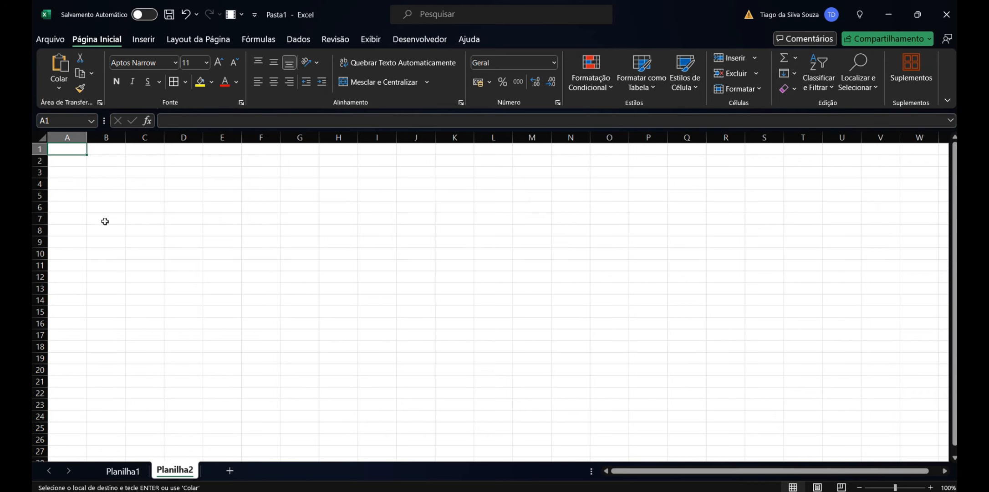
left_click(103, 161)
key("ctrl+v")
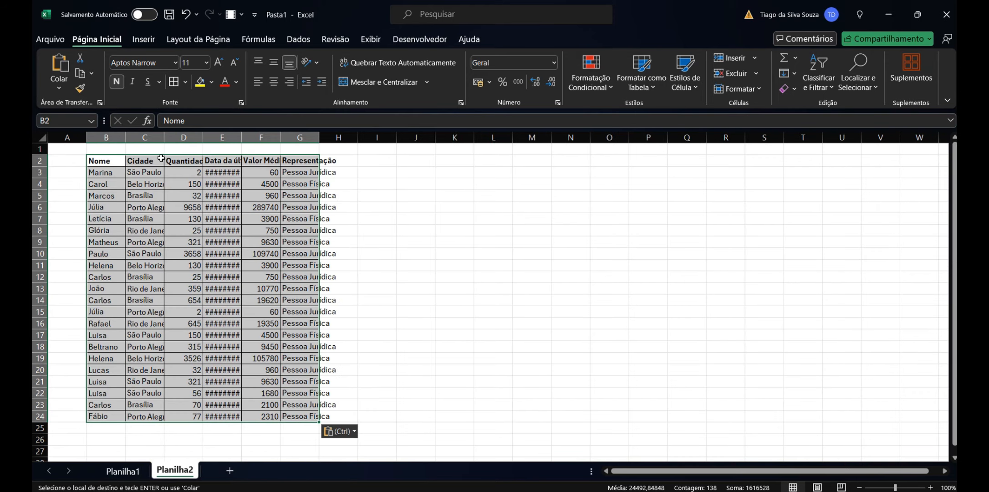
- Autofit the width of all columns in the new sheet to their contents
key("ctrl+a")
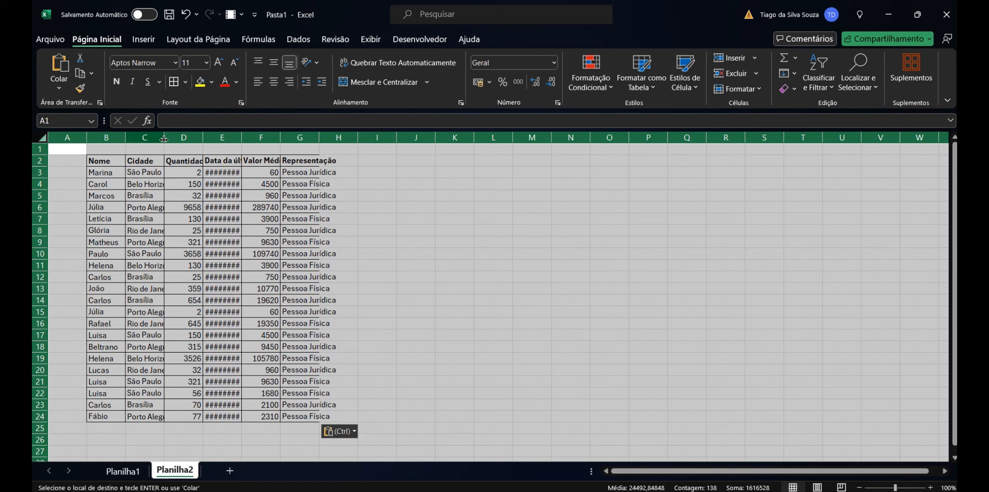
double_click(125, 137)
left_click(117, 216)
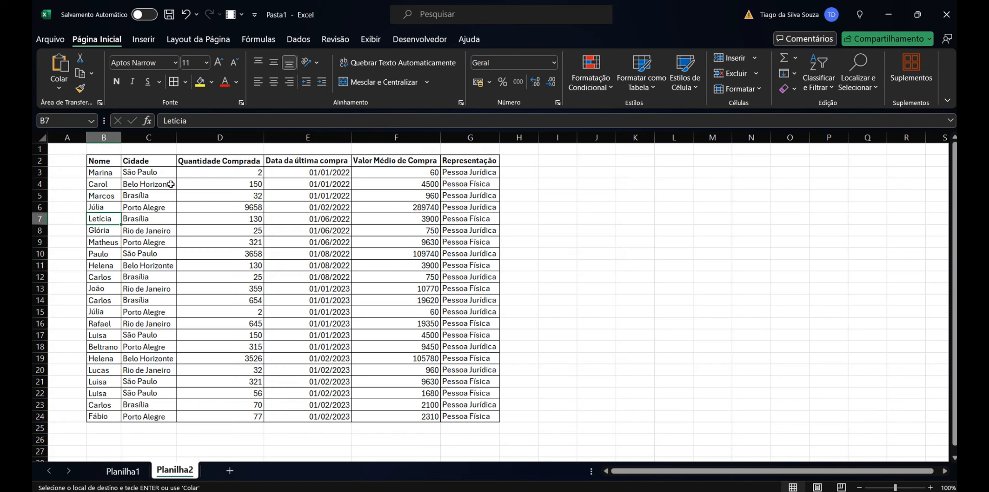
- Enter the formula =SOMA(D3:D24) in cell I3 to total the Quantidade Comprada column
left_click(560, 174)
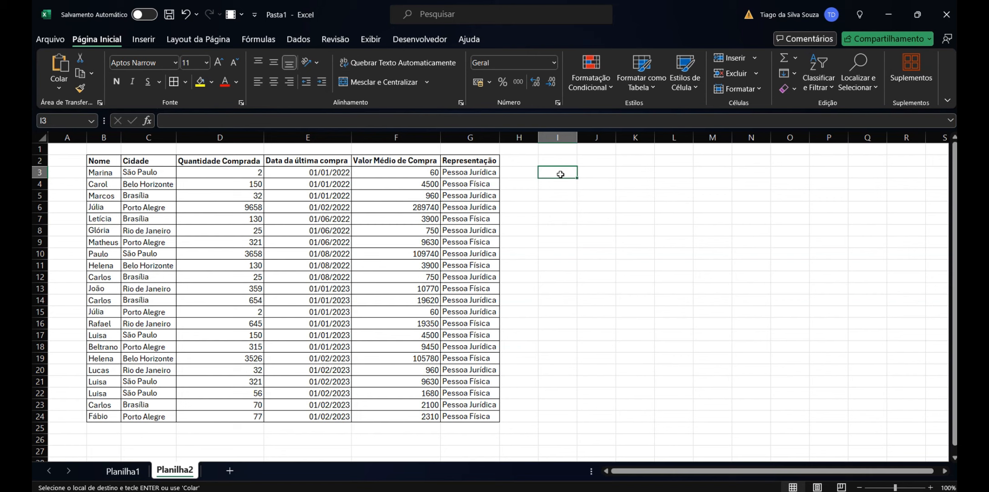
type("=")
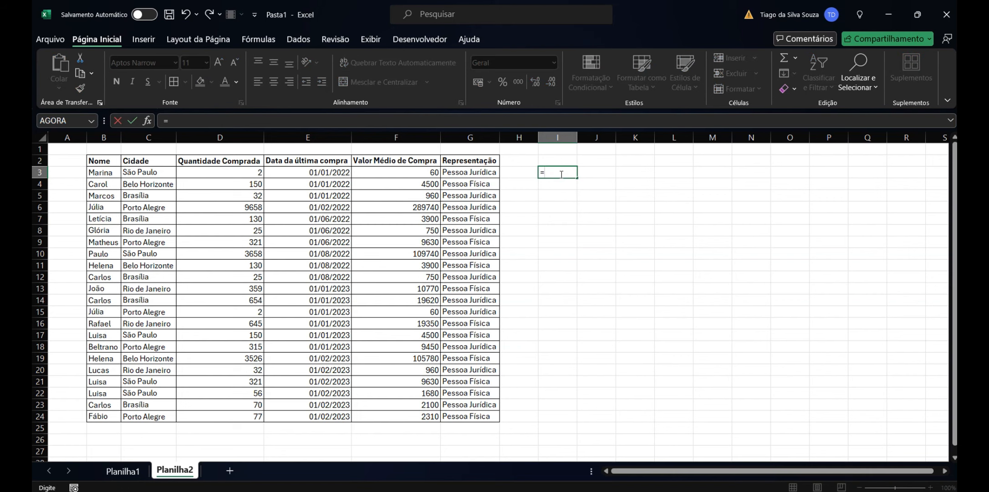
type("soma(")
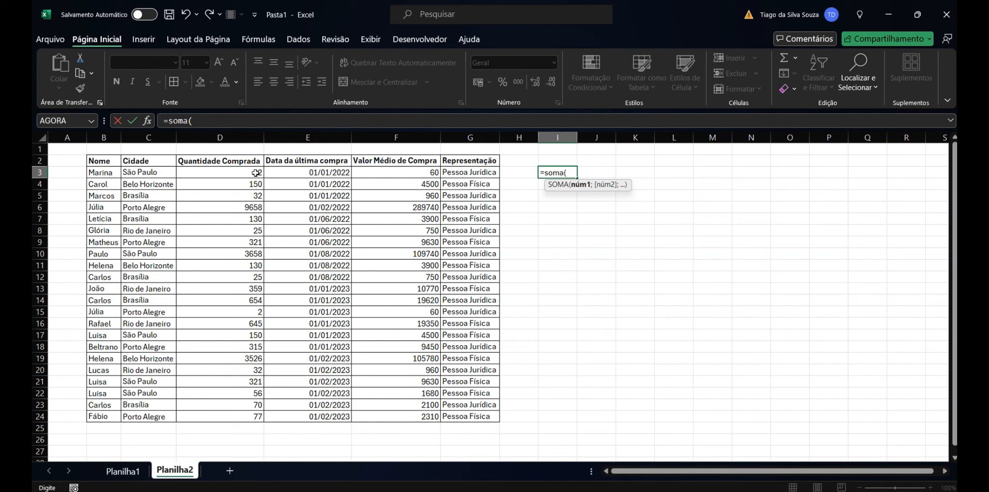
left_click_drag(256, 173, 245, 413)
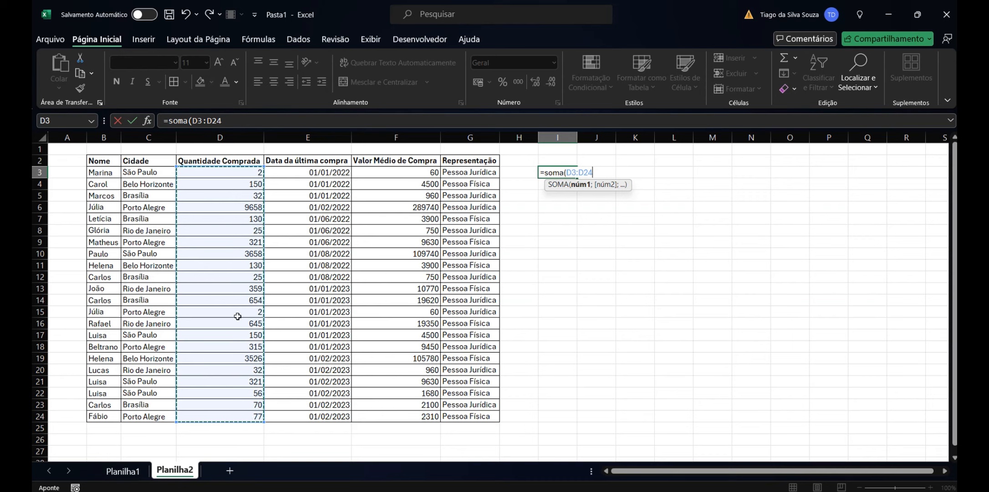
type(")")
key("Return")
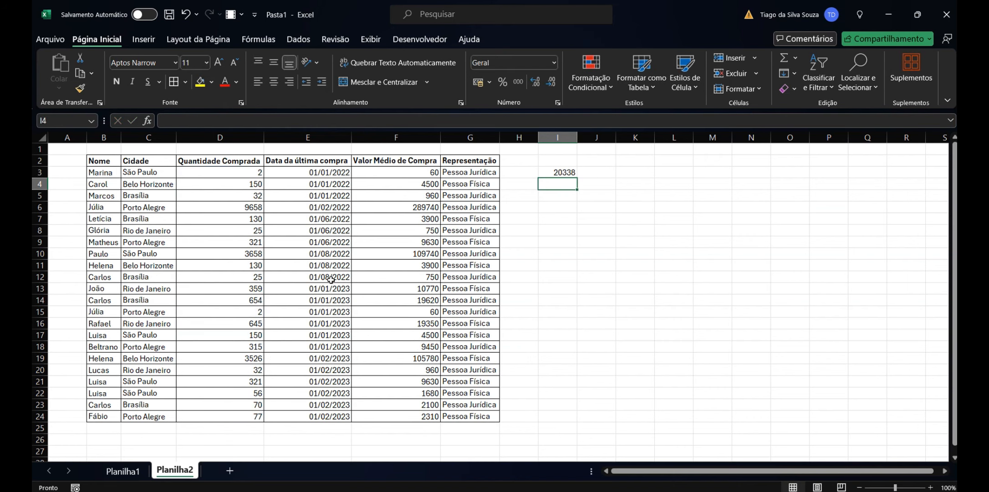
- Add a record in row 25 with a person's first name, the city Bahia and a purchased quantity of 100
left_click(223, 429)
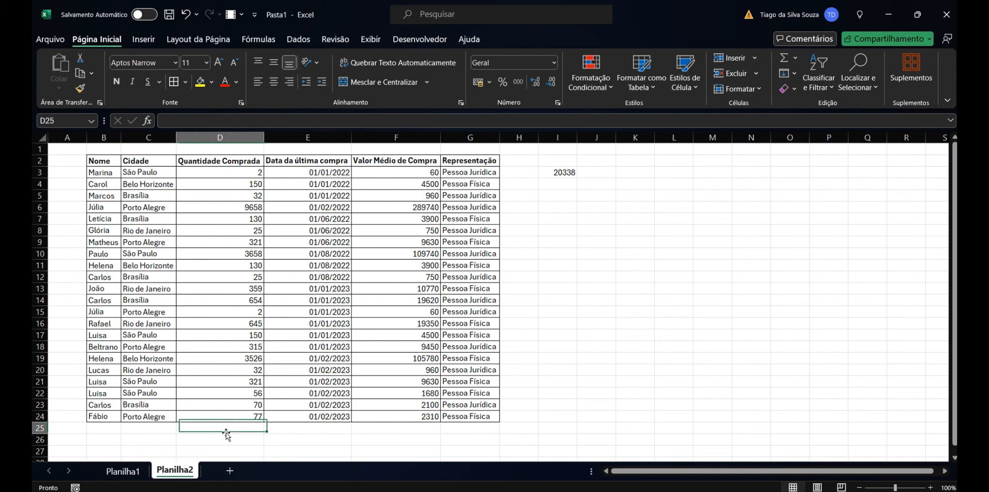
left_click(114, 431)
type("Tiago")
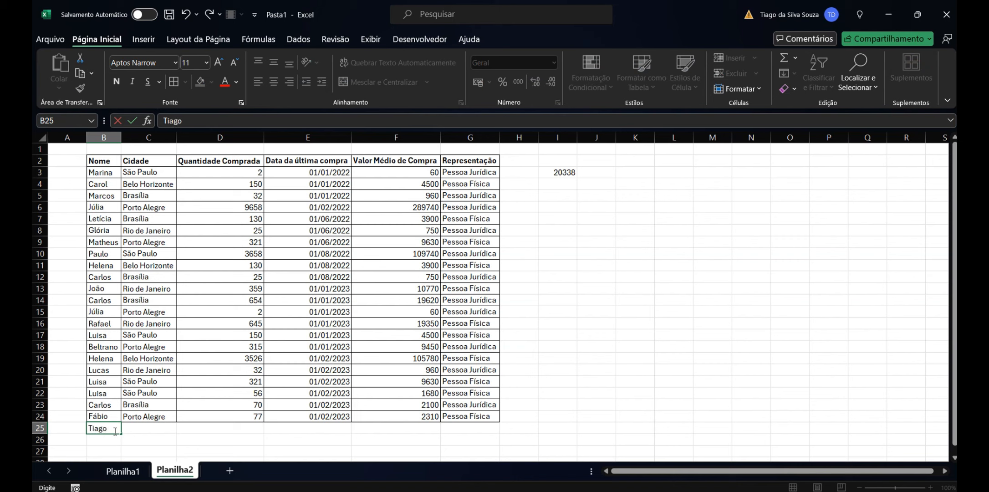
key("Tab")
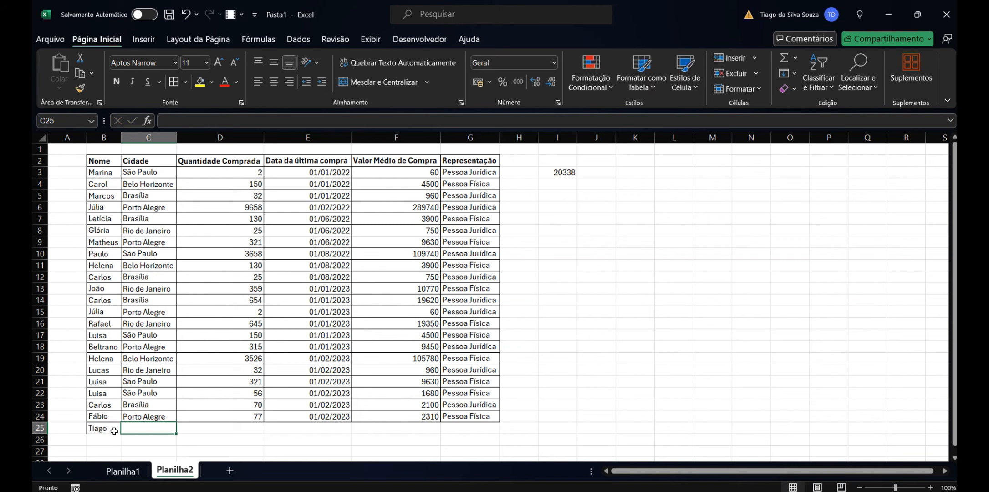
type("Bahia")
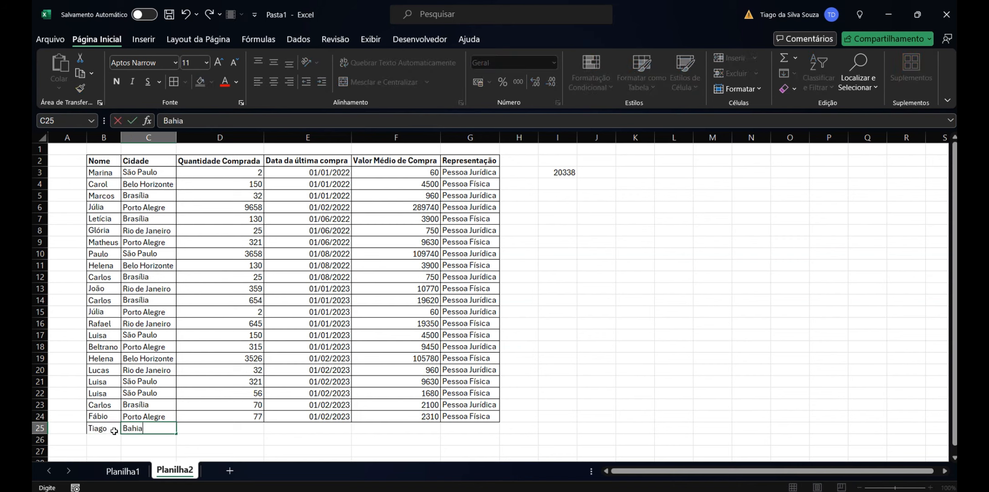
key("Tab")
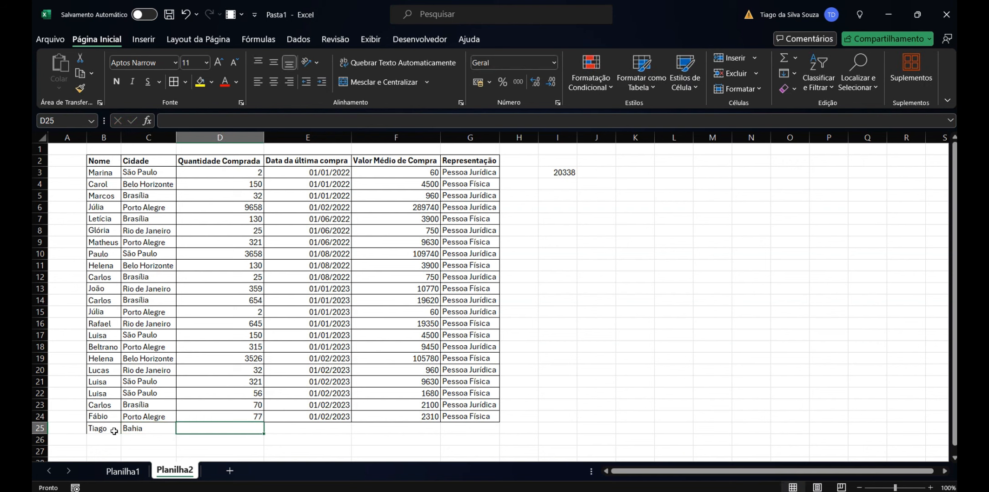
type("100")
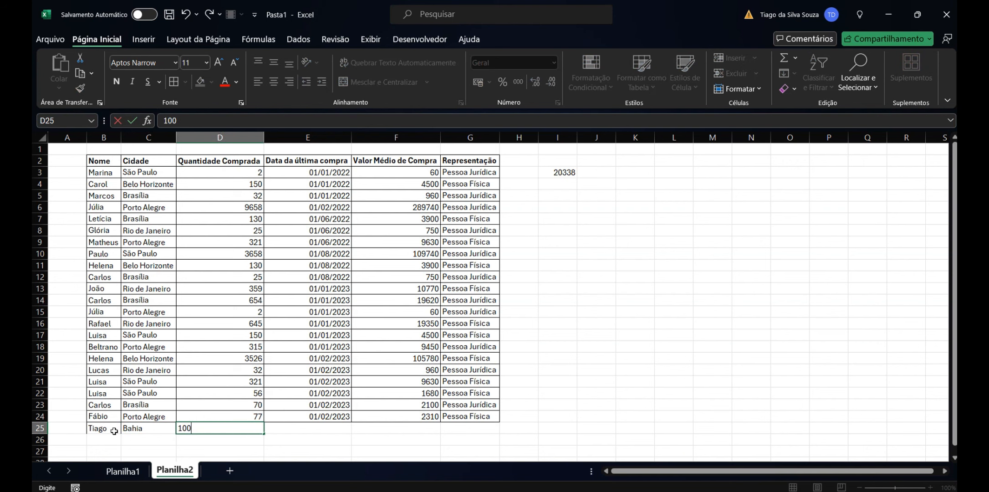
key("Tab")
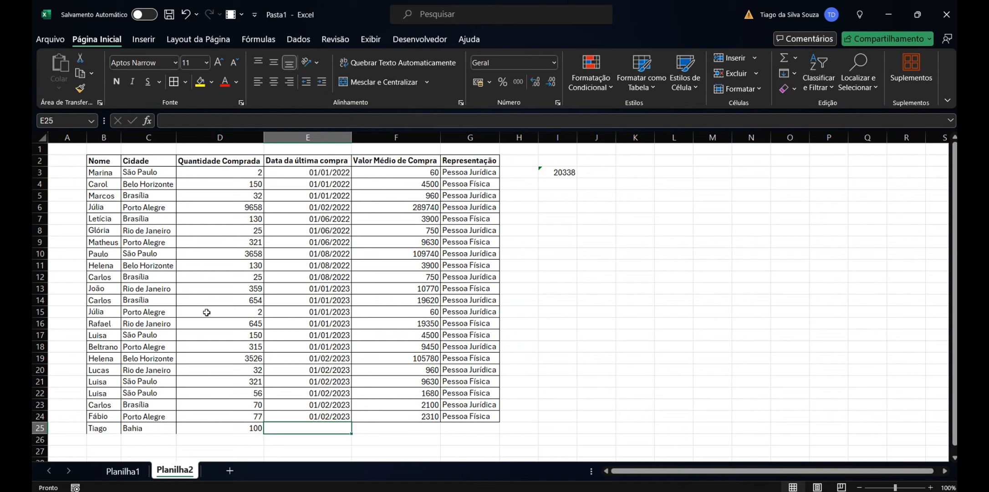
- Extend the sum formula's range in cell I3 to D3:D25
left_click(540, 170)
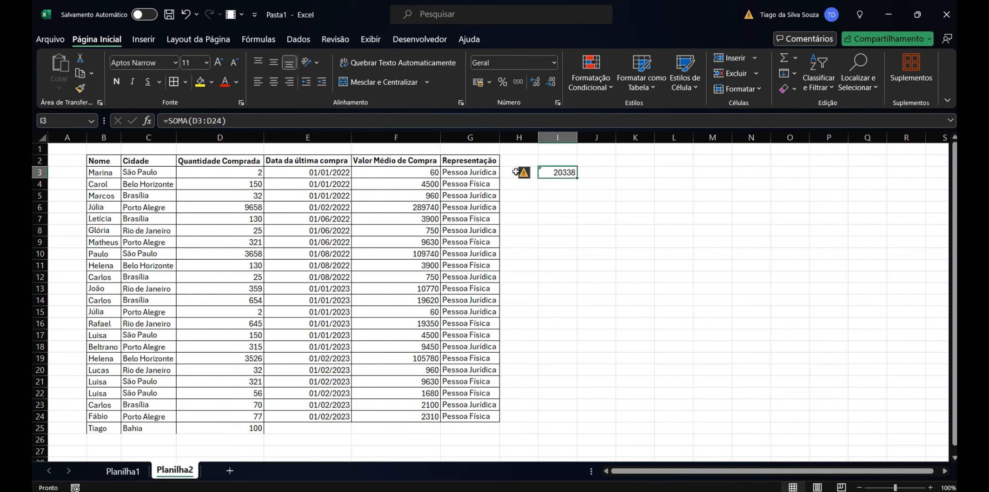
mouse_move(523, 175)
left_click(215, 122)
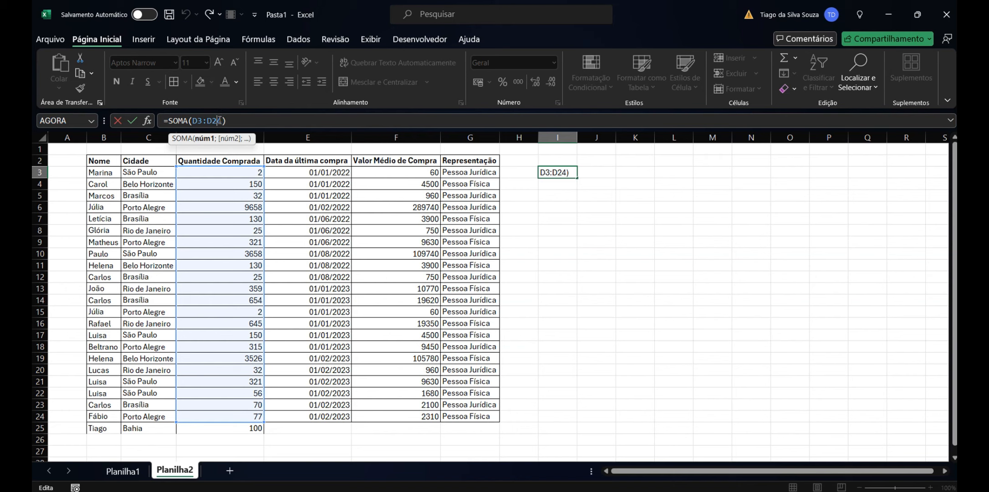
type("5")
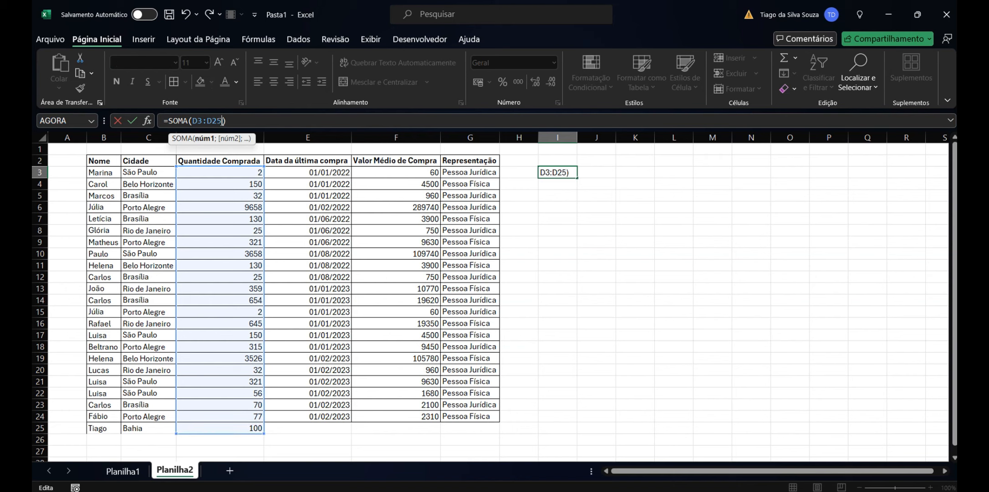
key("Return")
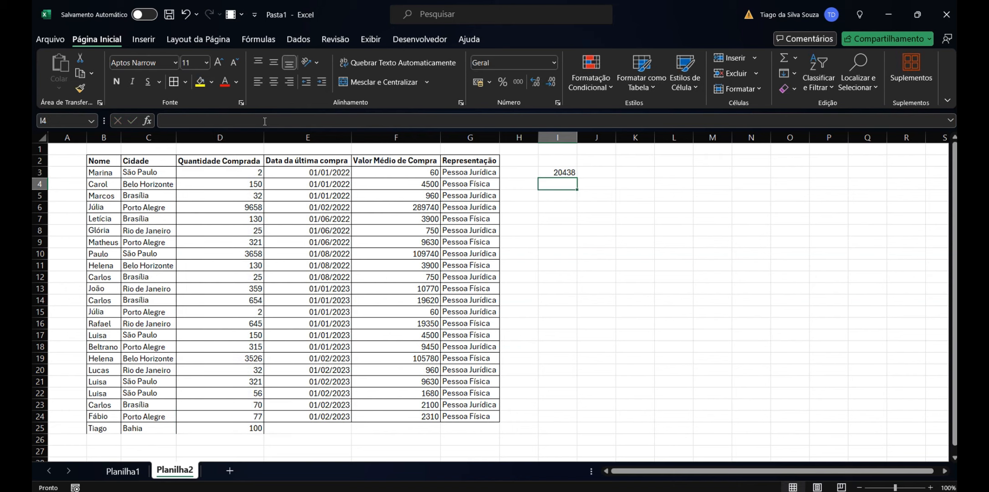
left_click(610, 184)
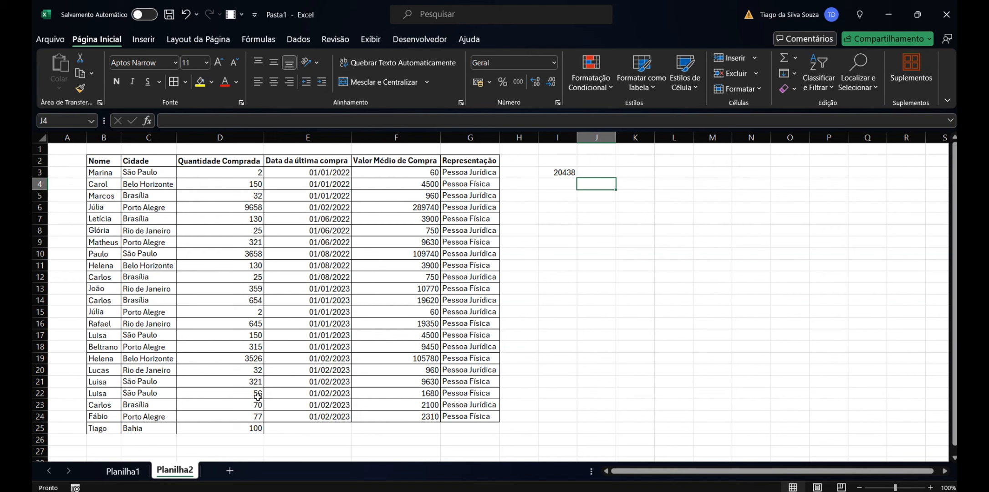
- Clear the added record in B25:D25 and delete row 25
left_click_drag(252, 428, 99, 428)
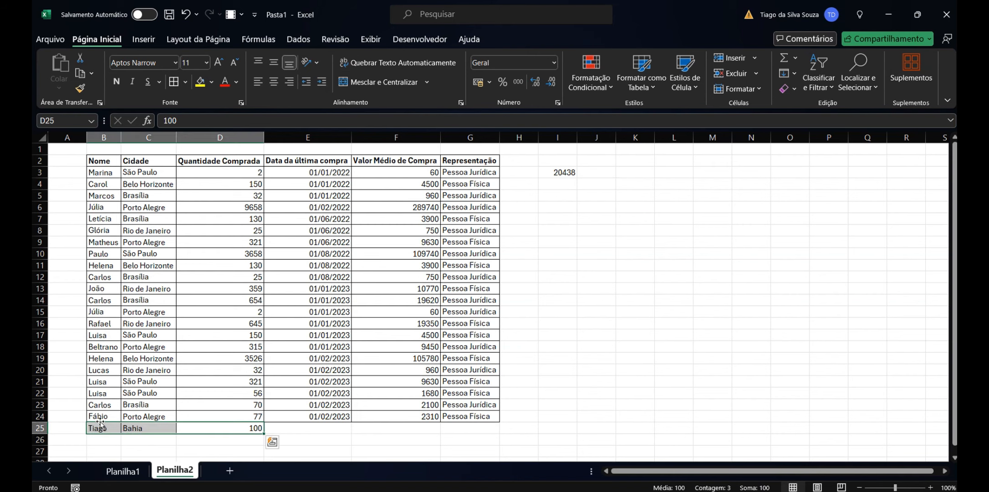
key("Delete")
left_click(189, 443)
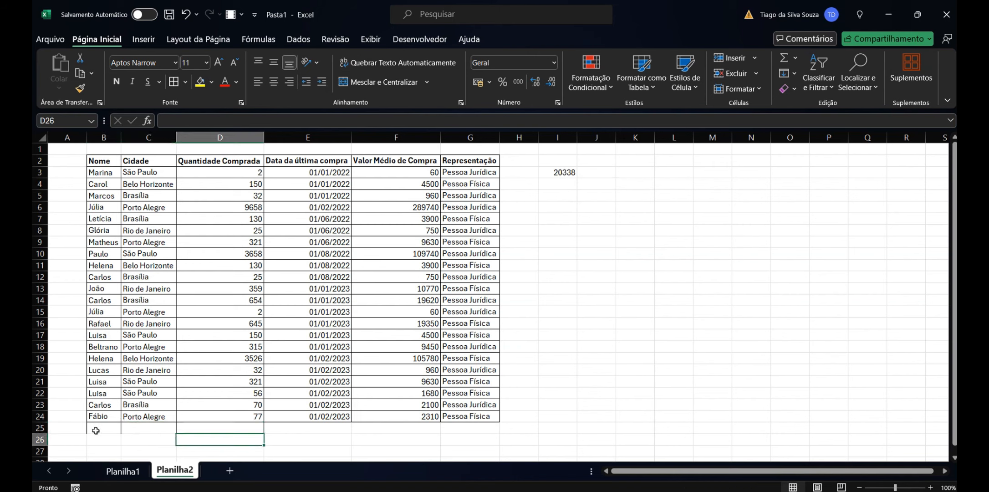
right_click(40, 428)
left_click(64, 329)
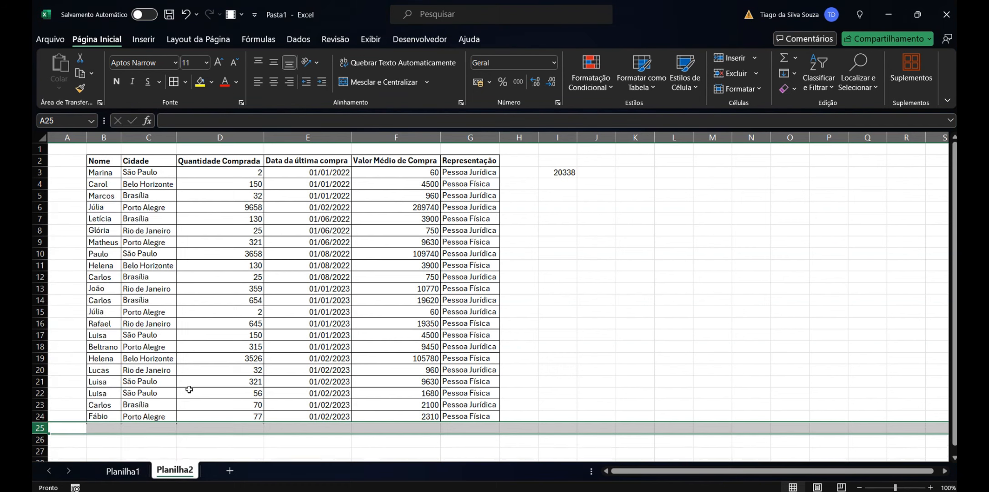
left_click(230, 426)
- Convert the customer data in B2:G24 into an Excel table with headers
left_click_drag(476, 416, 113, 164)
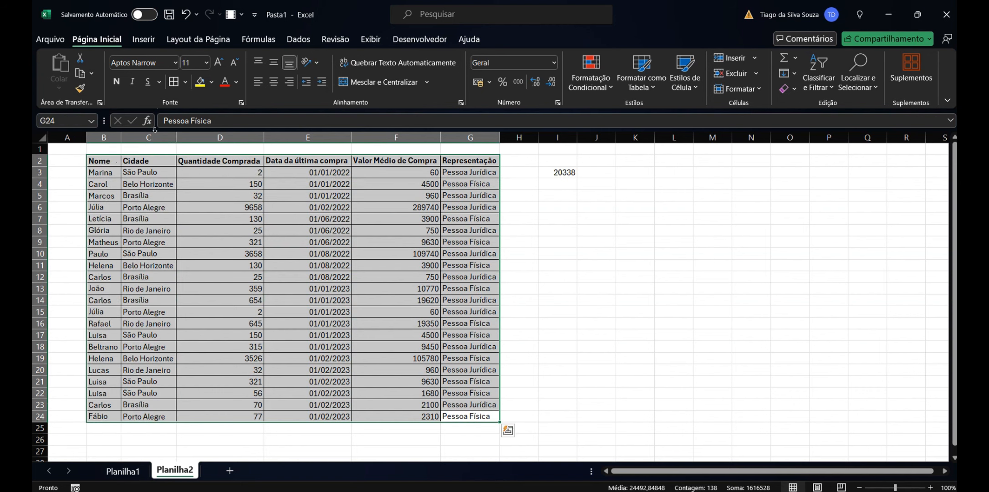
left_click(220, 40)
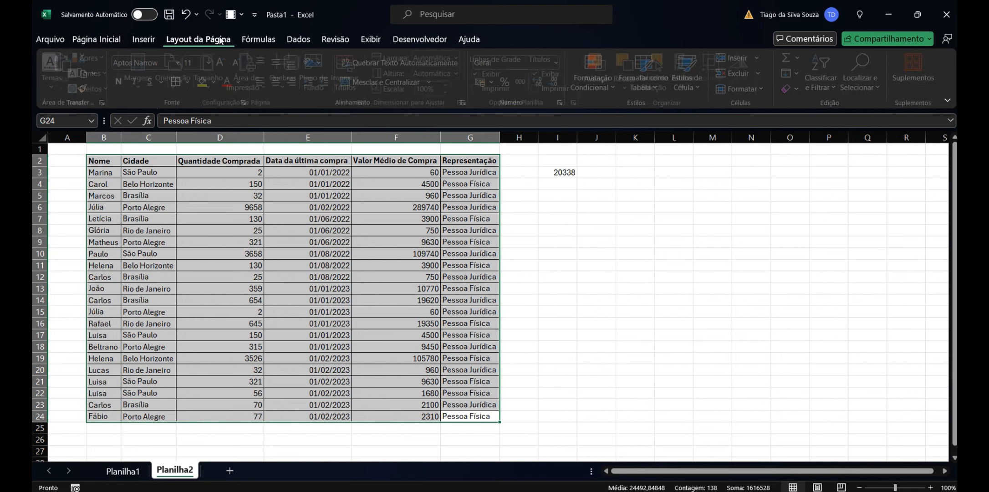
left_click(144, 40)
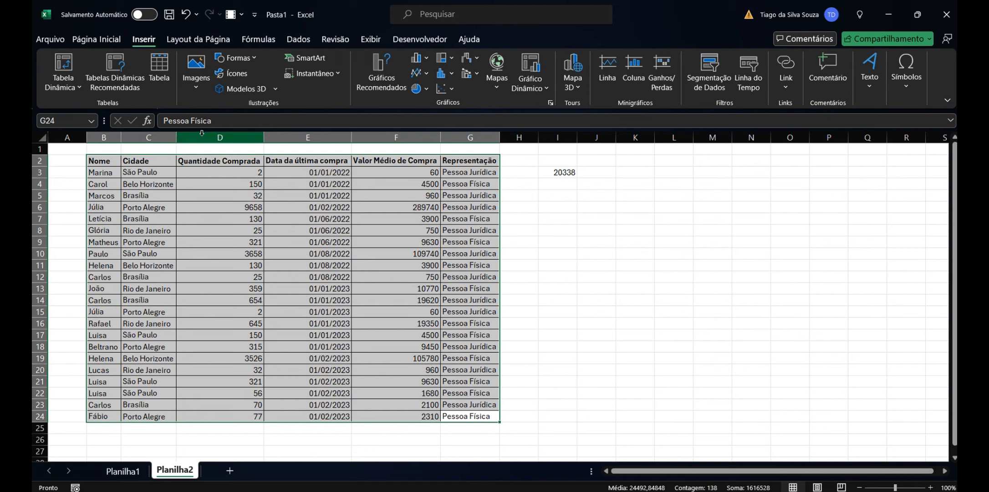
left_click(64, 64)
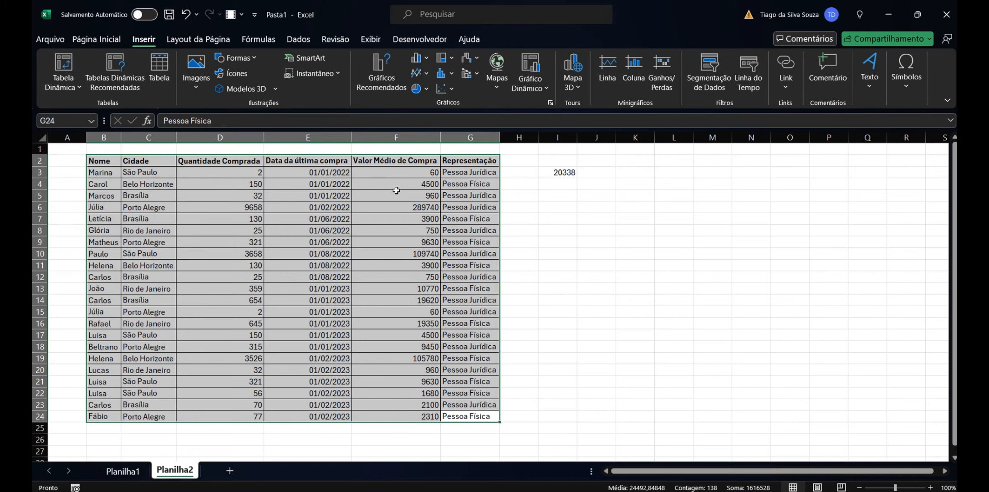
left_click(156, 66)
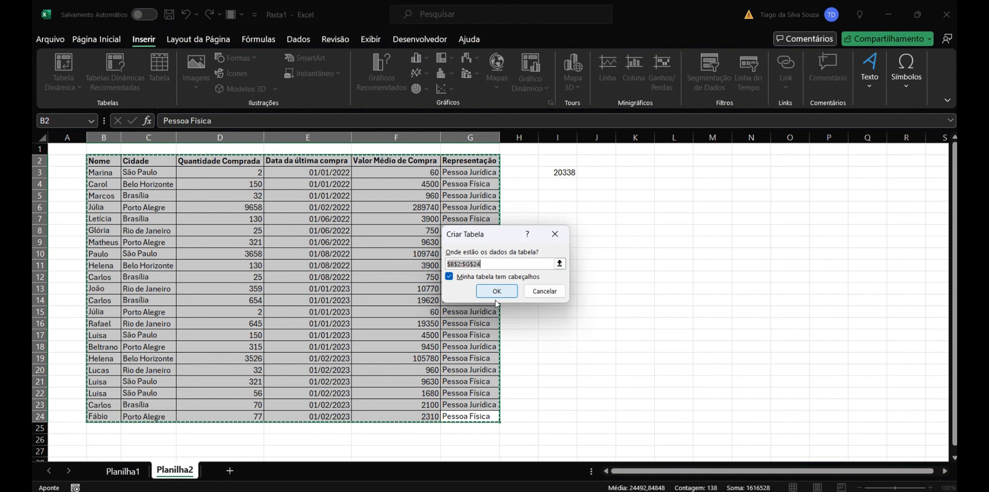
left_click(501, 289)
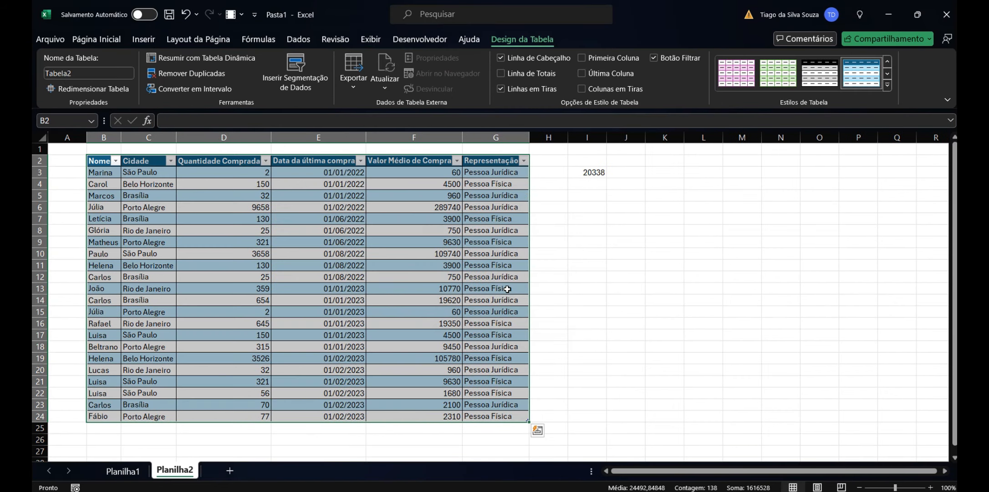
- Enter the formula =SOMA(Tabela2[Quantidade Comprada]) in cell J3 to total the table's Quantidade Comprada column
left_click(586, 173)
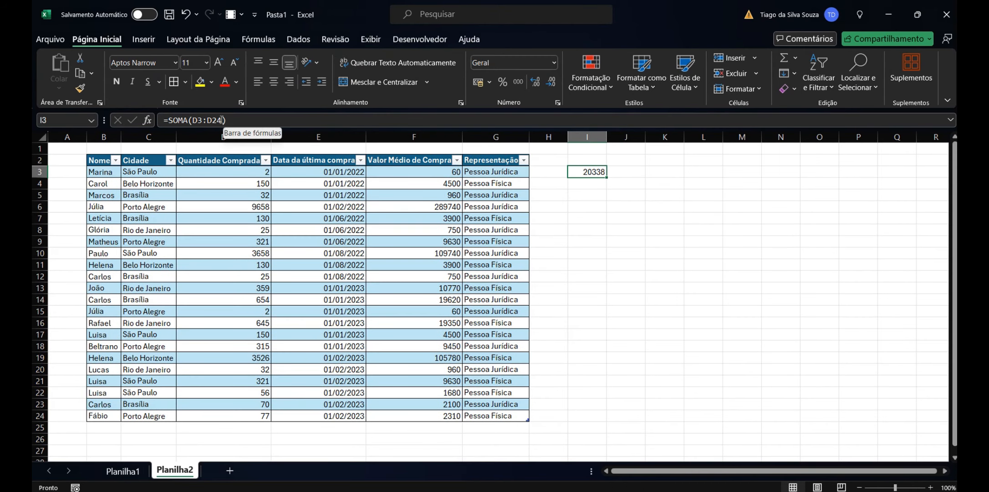
key("Right")
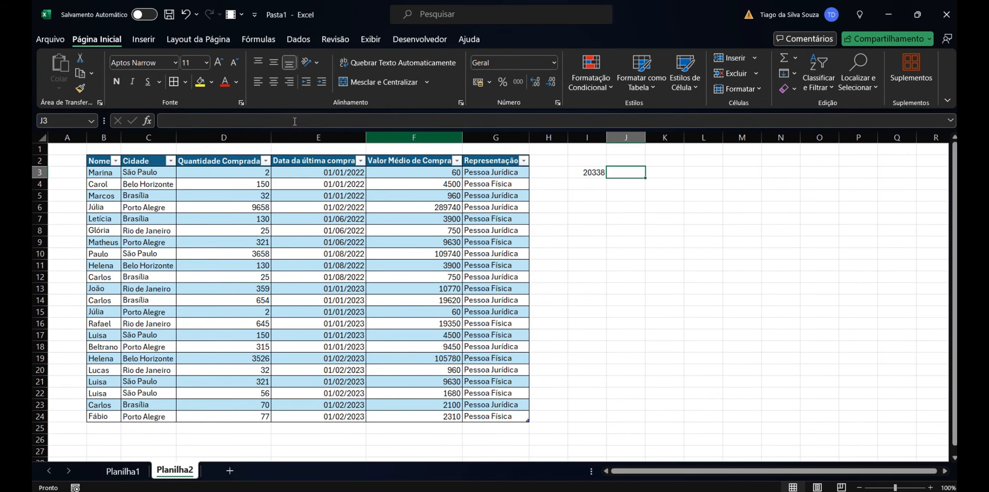
left_click(223, 118)
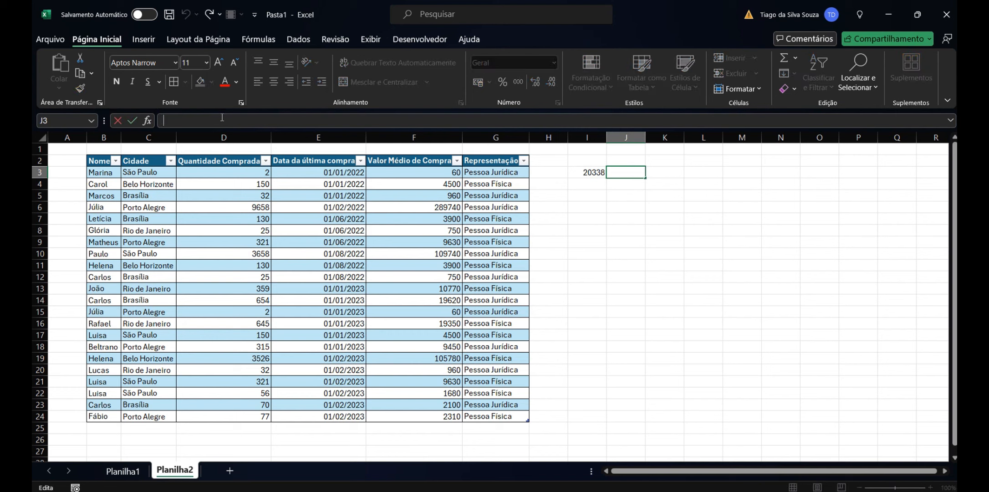
type("=soma")
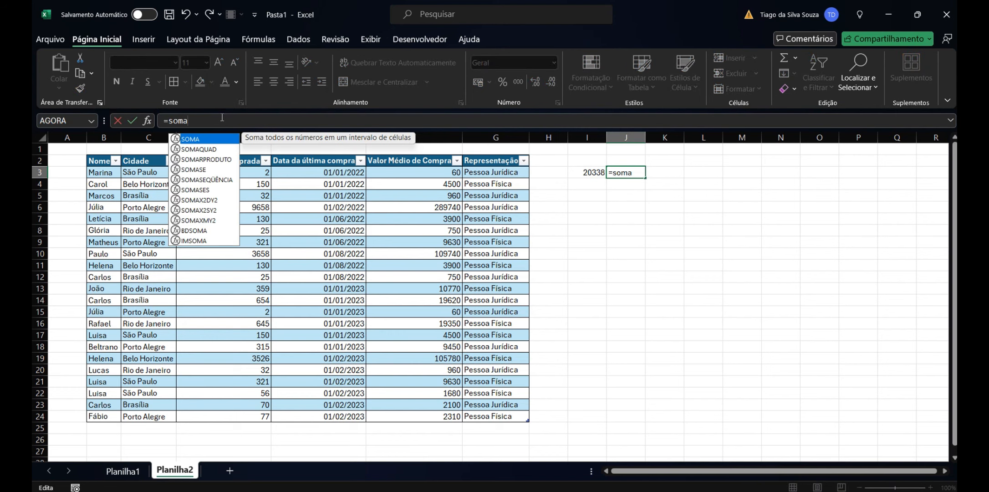
type("(")
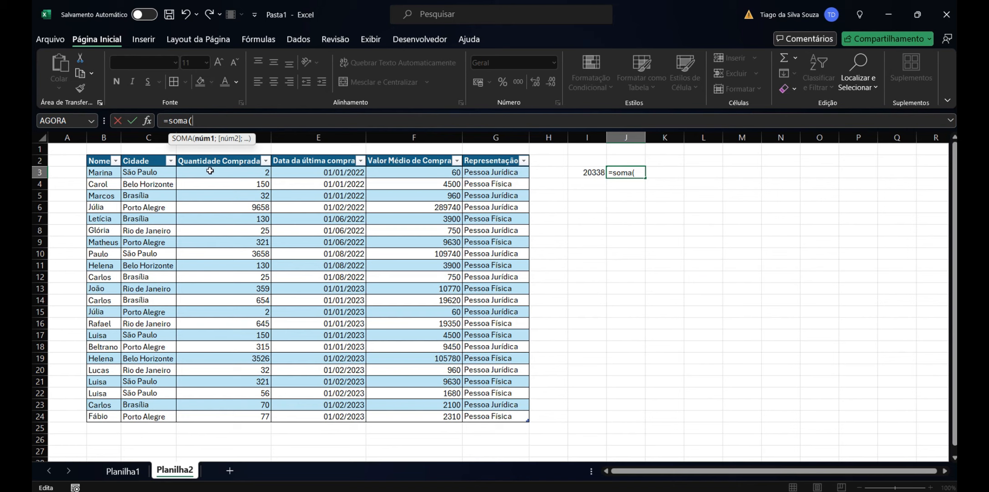
left_click_drag(210, 171, 219, 417)
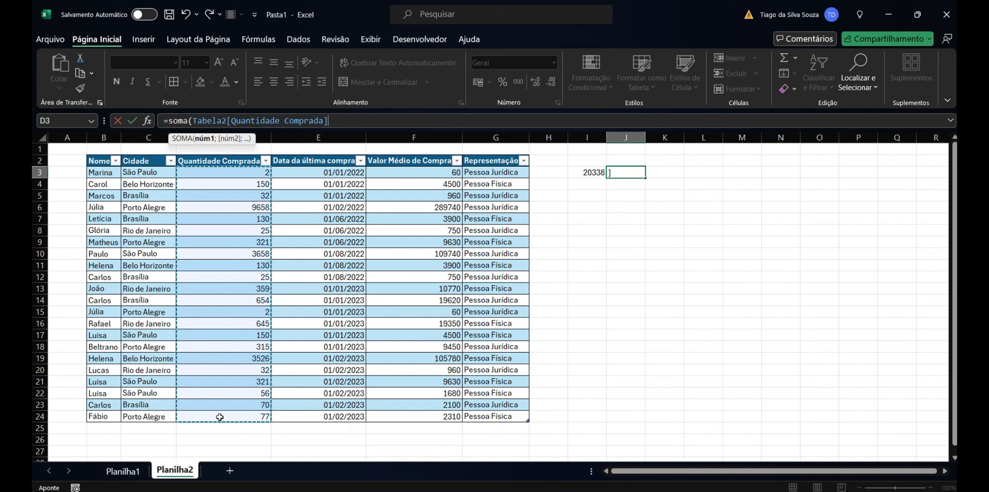
type(")")
key("Return")
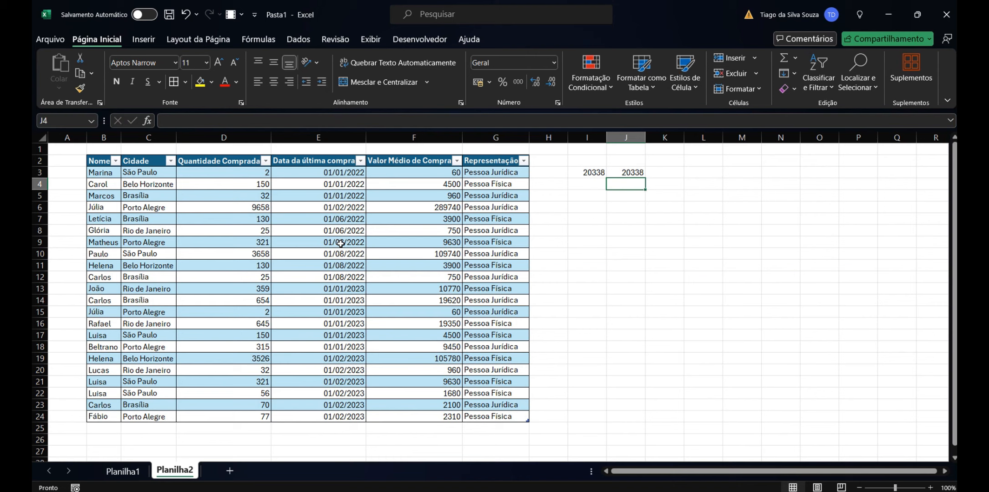
left_click(624, 173)
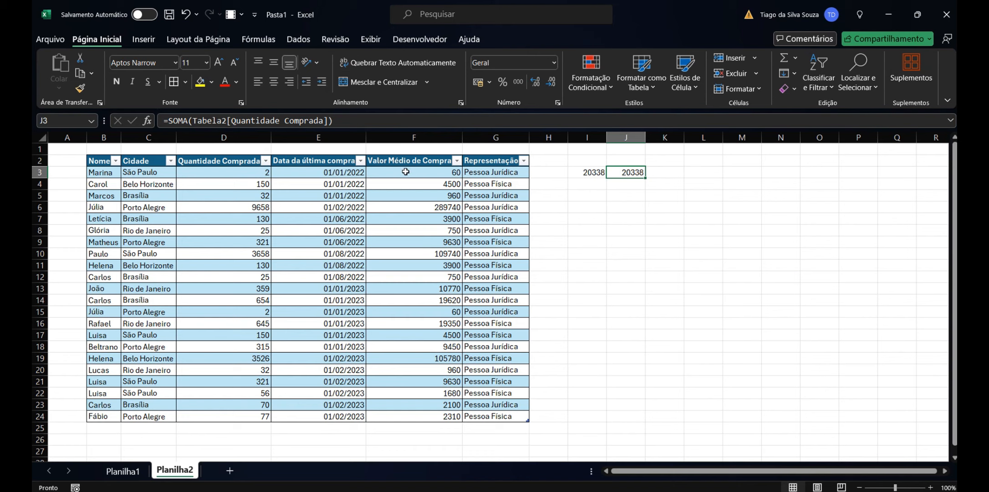
- Rename the customer data table as Compras
left_click(194, 183)
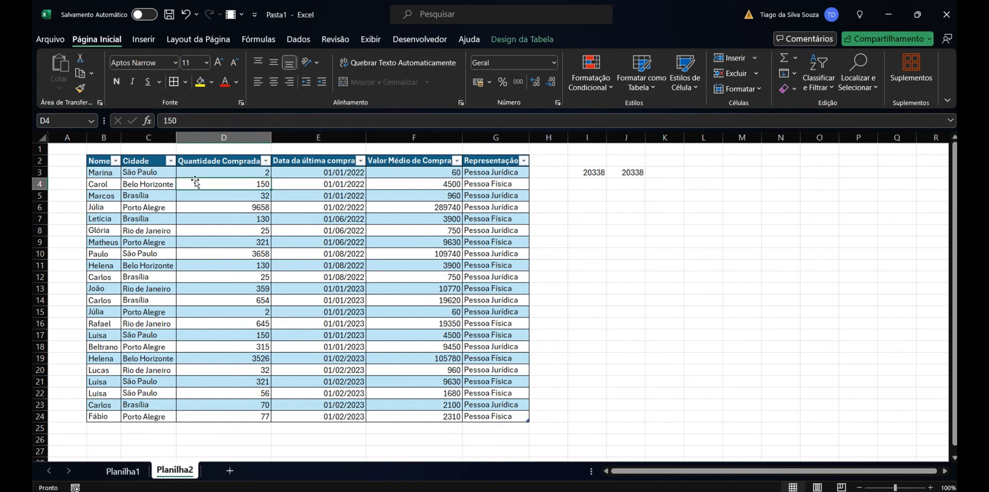
left_click(154, 175)
left_click(150, 217)
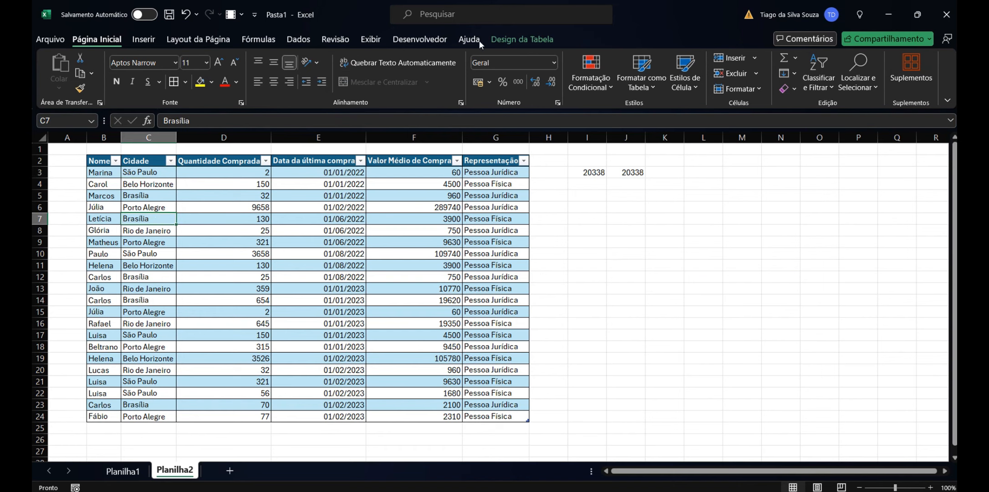
left_click(509, 40)
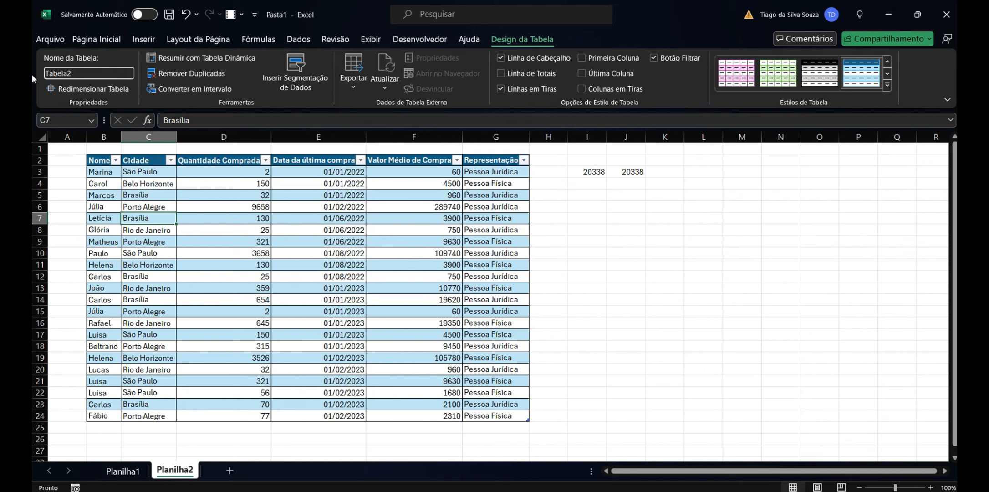
key("shift+Right")
key("shift+Right")
key("shift+Right")
key("shift+Right")
key("shift+Right")
key("shift+Right")
key("shift+Right")
key("BackSpace")
type("Compa")
left_click(604, 159)
- Compare the table reference in J3's sum formula with the plain range reference in I3's formula
left_click(627, 172)
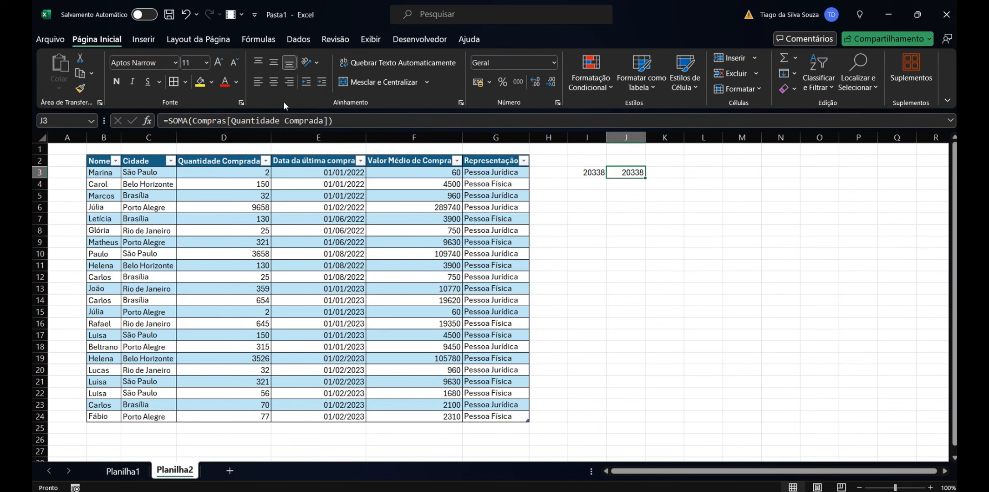
left_click(355, 120)
left_click_drag(228, 121, 200, 126)
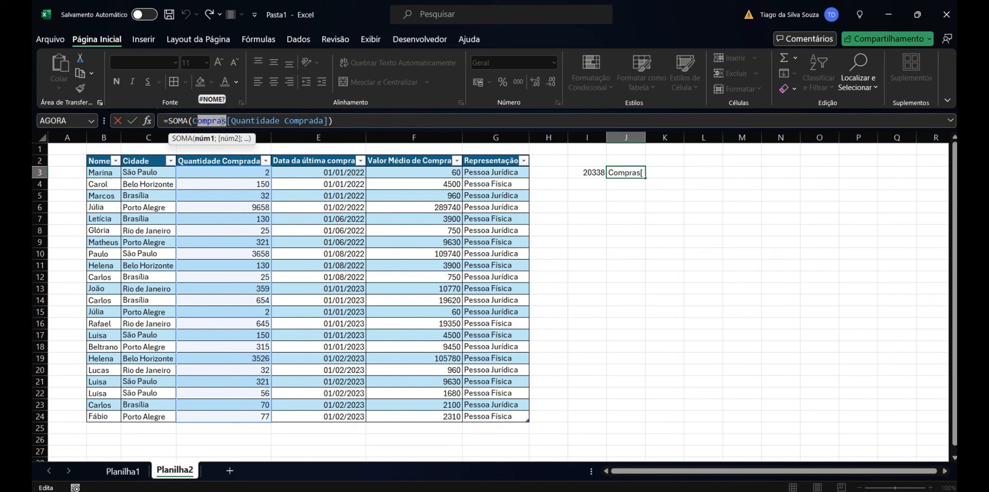
left_click(357, 118)
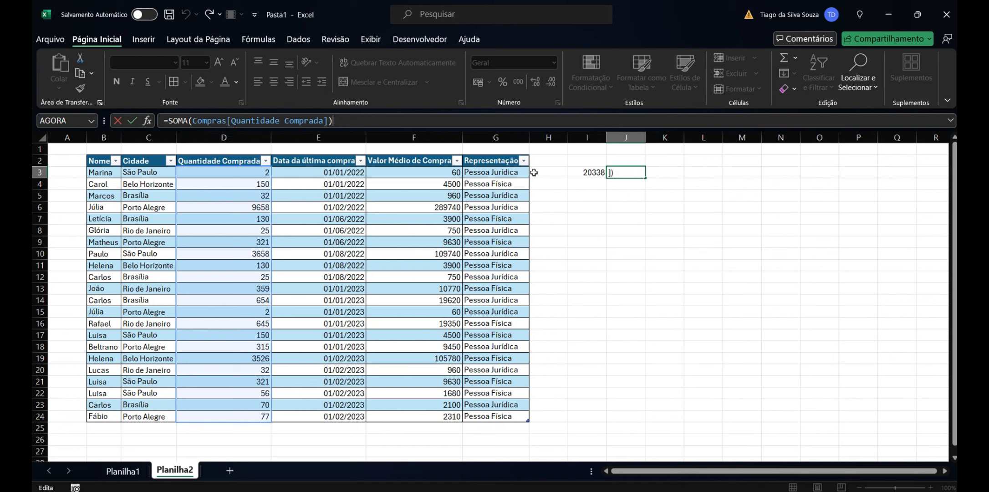
key("Return")
left_click(640, 174)
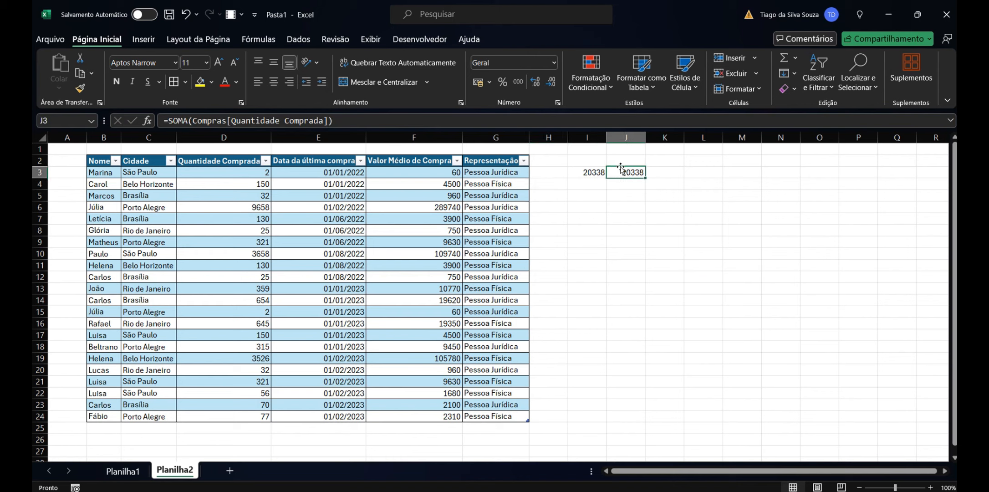
left_click(594, 173)
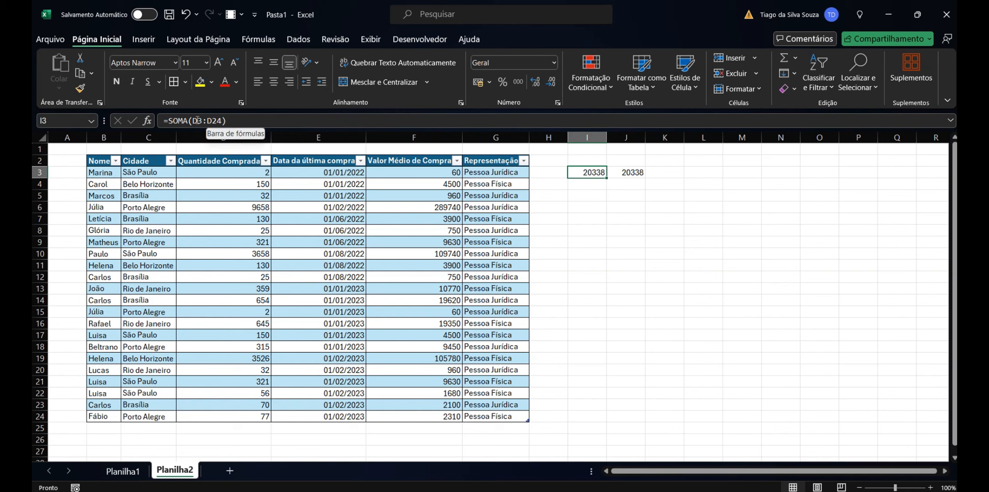
left_click(173, 119)
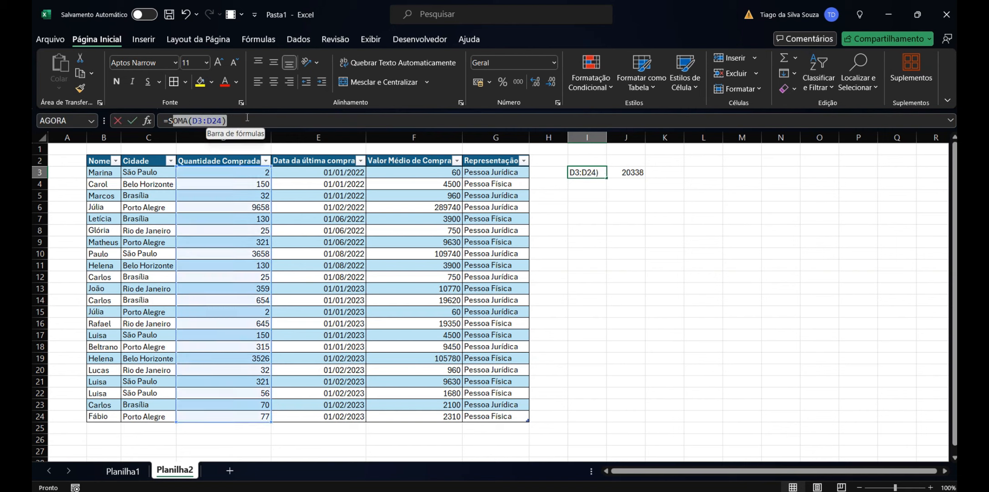
left_click(598, 204)
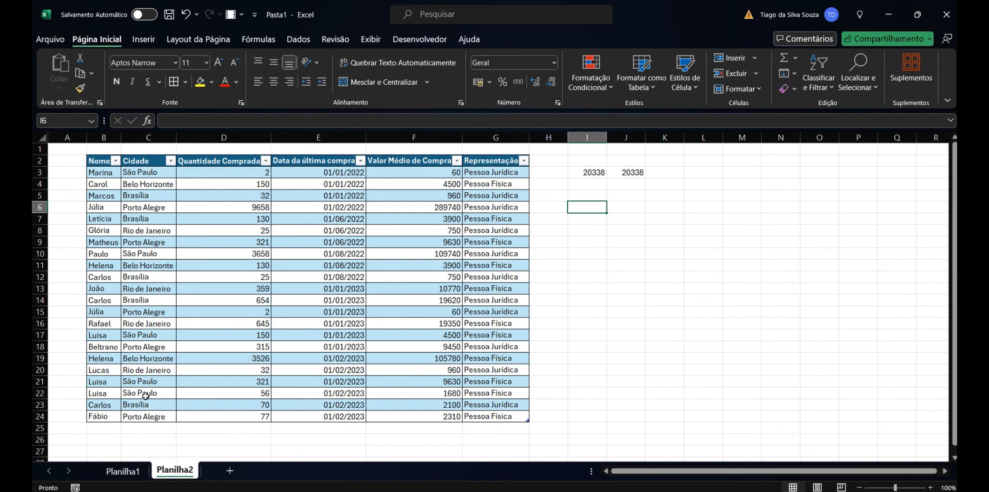
- Add a record in row 25 directly below the table with a person's first name and a purchased quantity of 16
left_click(107, 431)
type("Tiag")
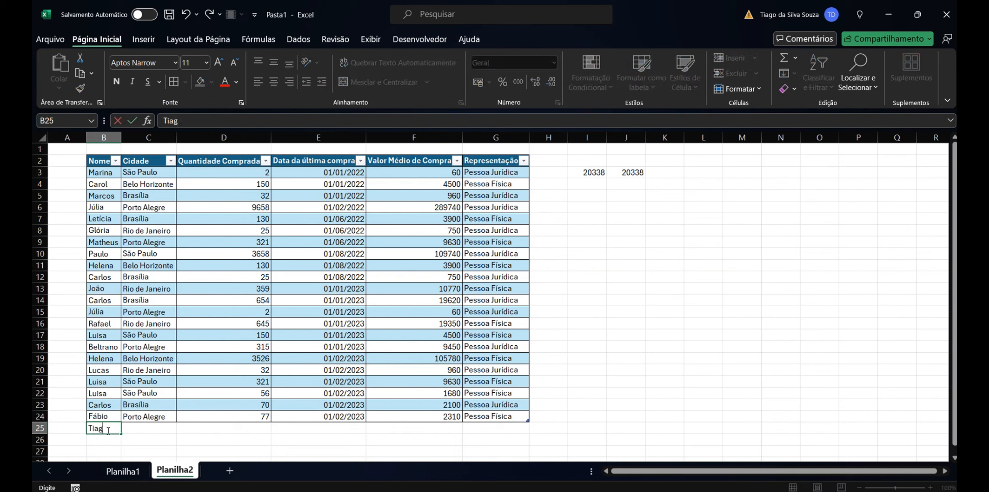
type("o")
key("Tab")
key("Tab")
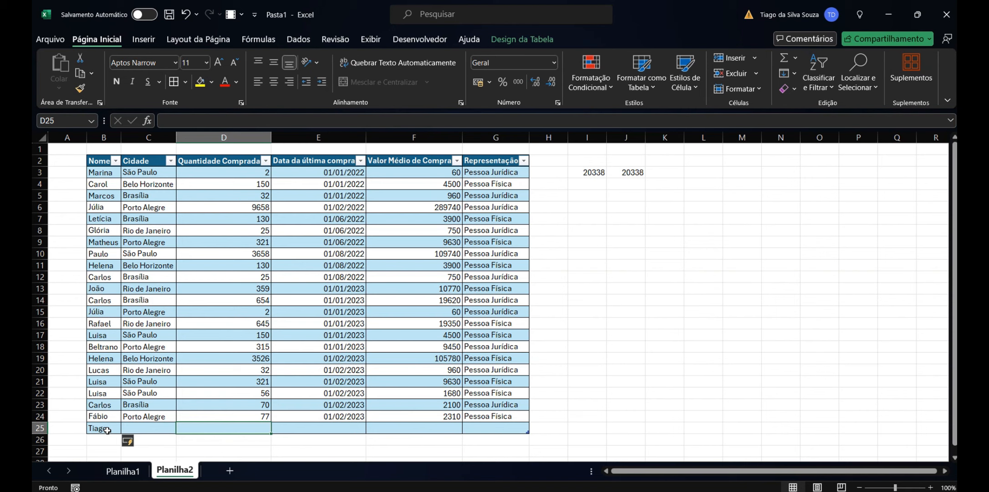
type("16")
key("Return")
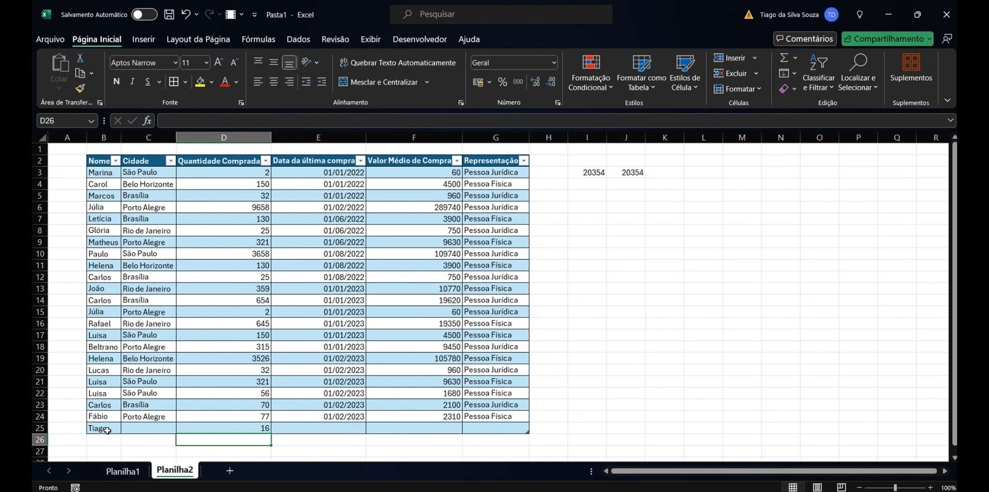
- Check how the sum formulas in I3 and J3 refer to the Quantidade Comprada data including the new row
left_click(591, 169)
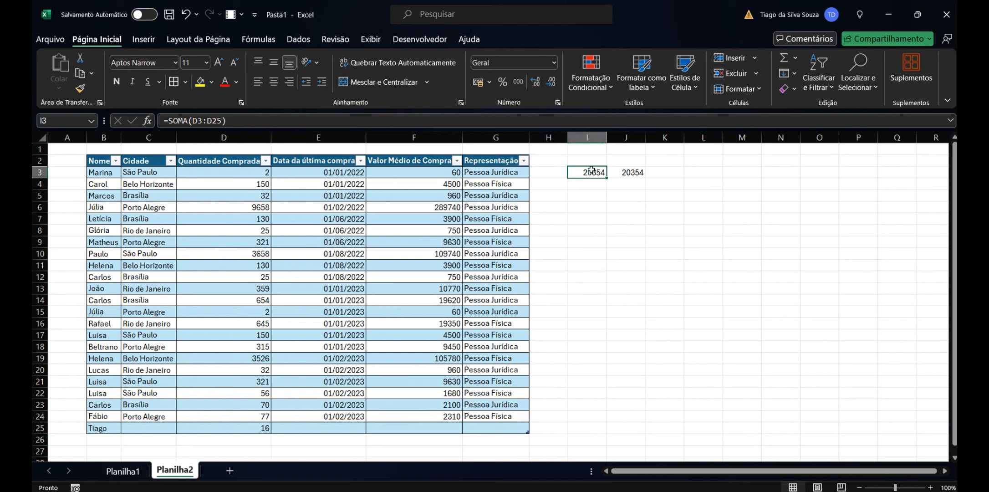
left_click(209, 120)
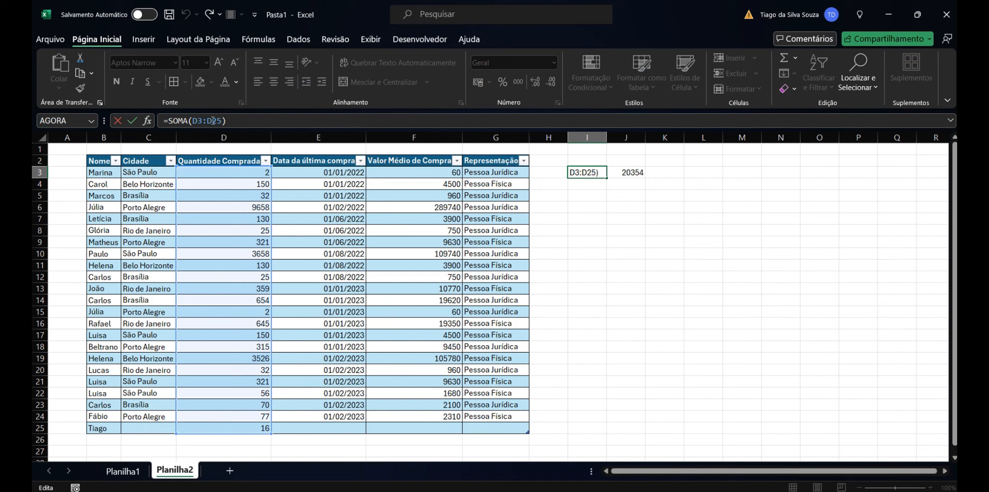
left_click_drag(212, 120, 191, 120)
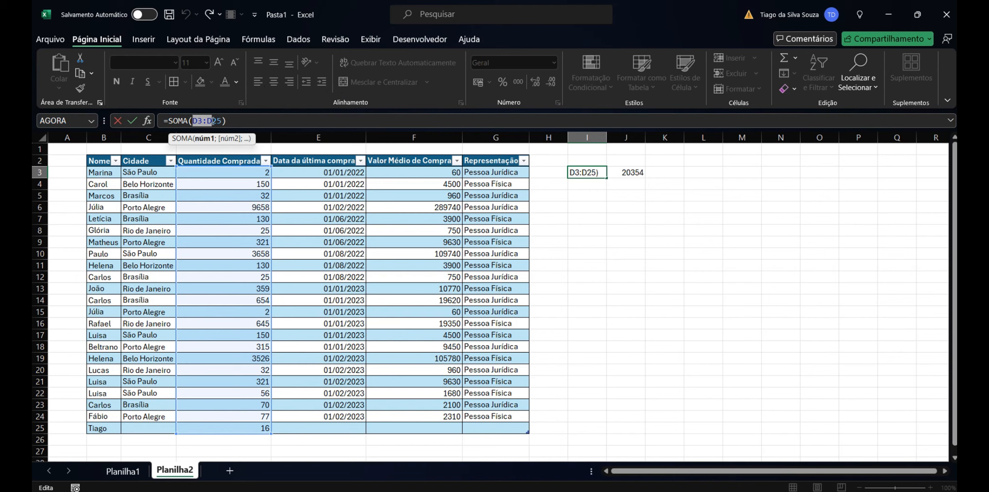
left_click(236, 120)
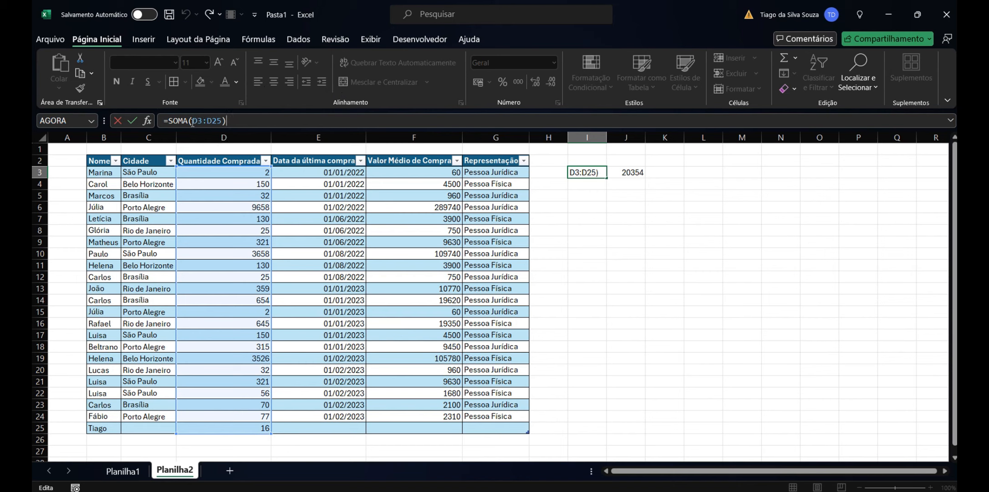
left_click_drag(222, 120, 180, 120)
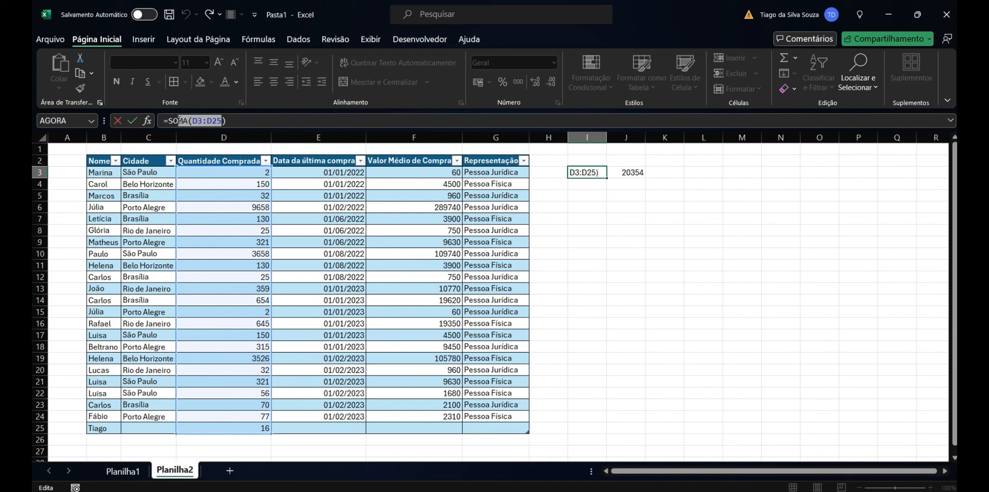
left_click(624, 172)
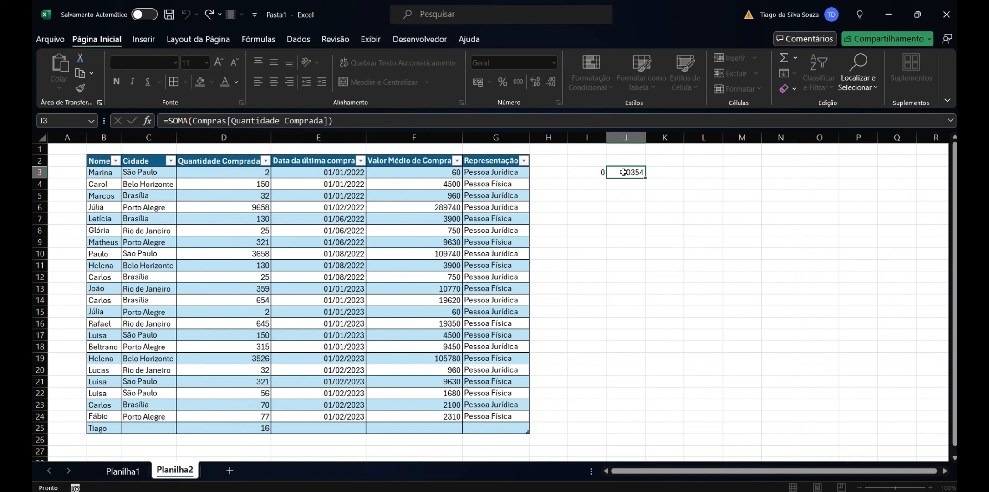
left_click(274, 121)
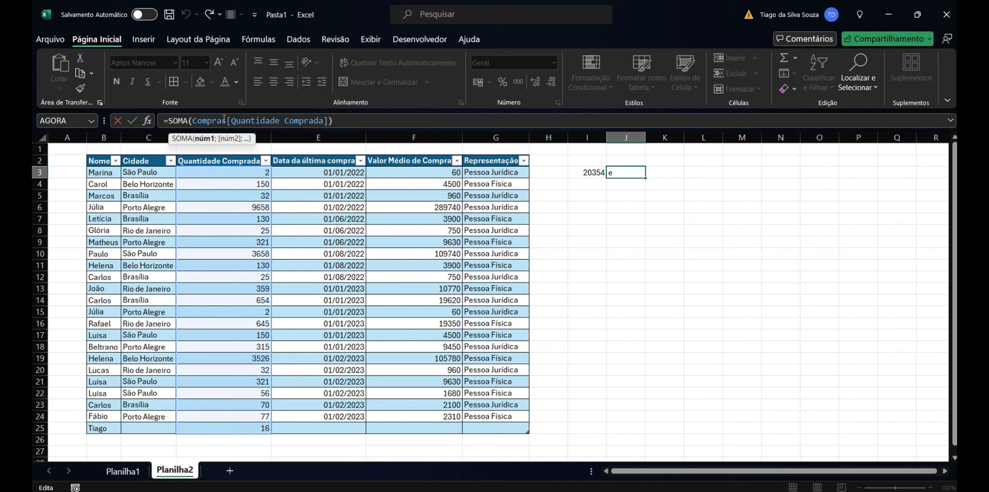
left_click_drag(226, 120, 188, 120)
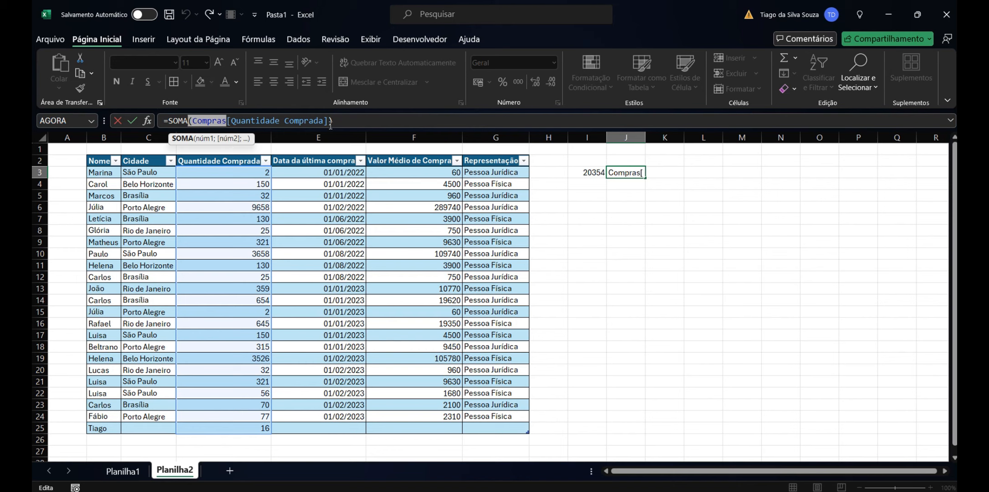
- Leave J3's formula unchanged after reviewing its Quantidade Comprada reference and delete the sums in I3 and J3
left_click_drag(329, 121, 228, 121)
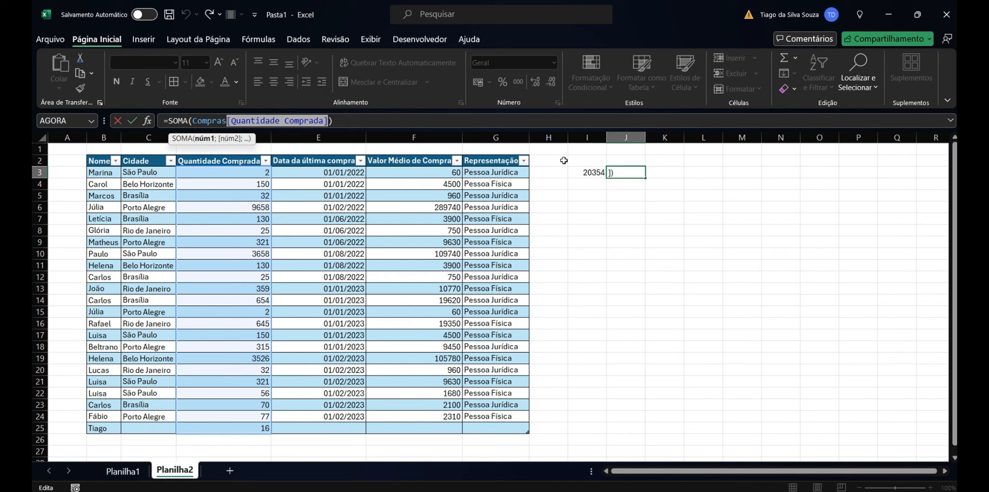
left_click(572, 181)
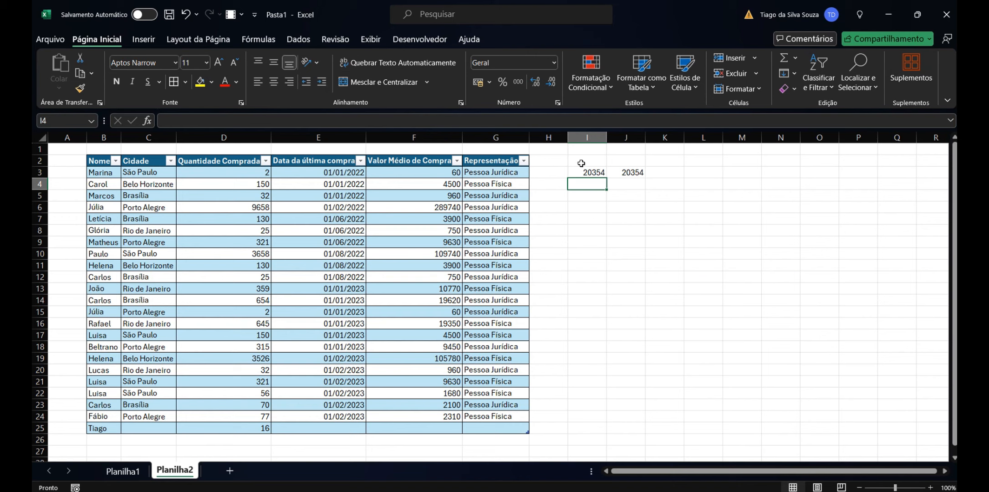
left_click_drag(592, 173, 665, 173)
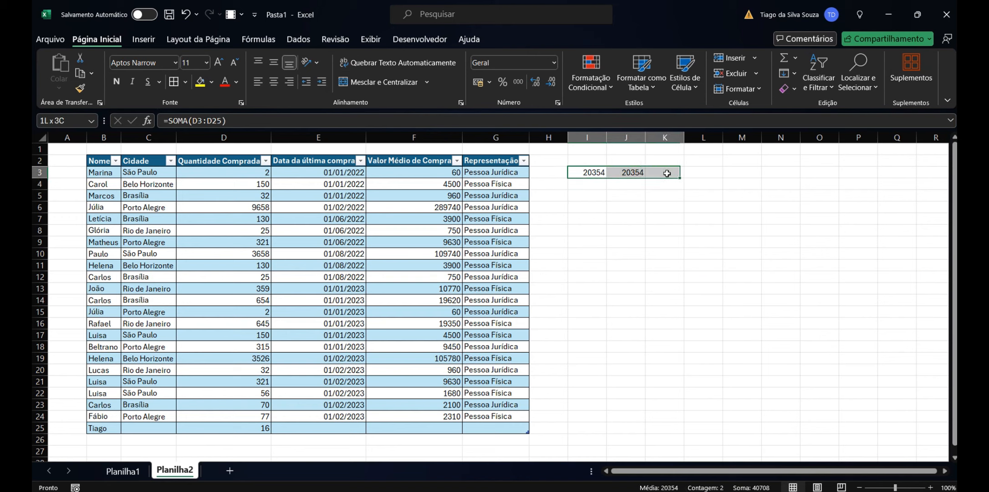
key("Delete")
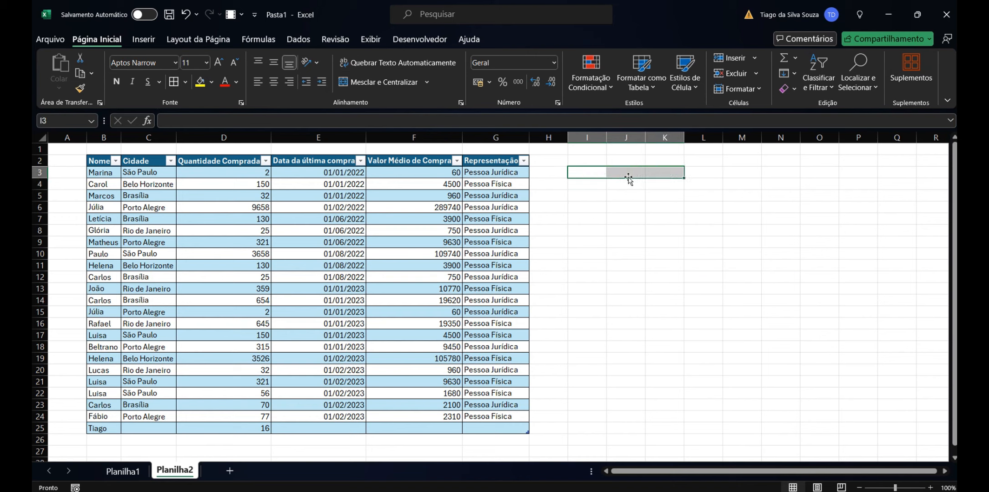
left_click(581, 162)
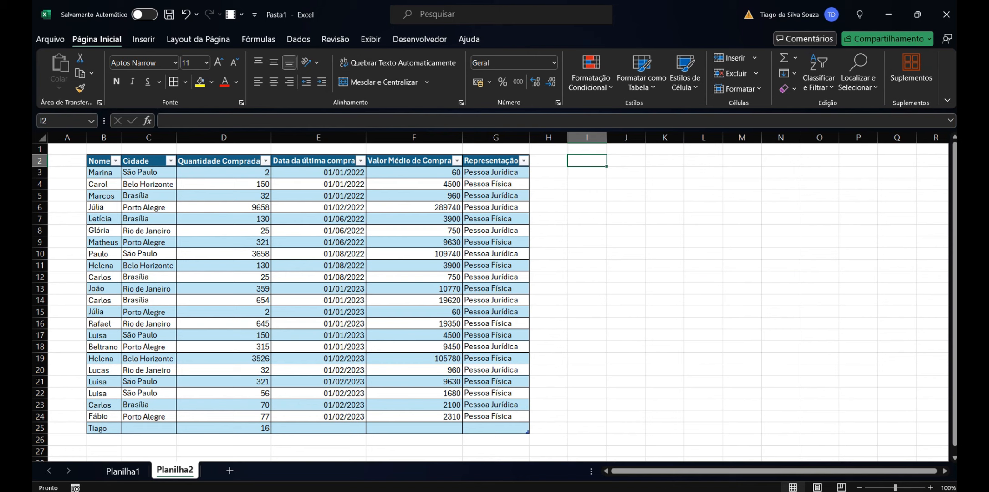
- Delete the sheet Planilha2 permanently, keeping Planilha1 with the full customer data
left_click(684, 491)
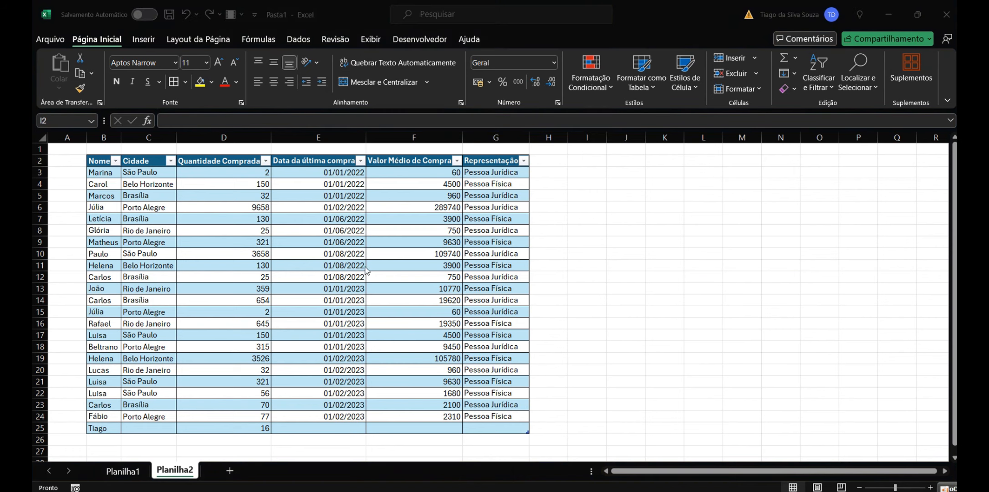
left_click(132, 480)
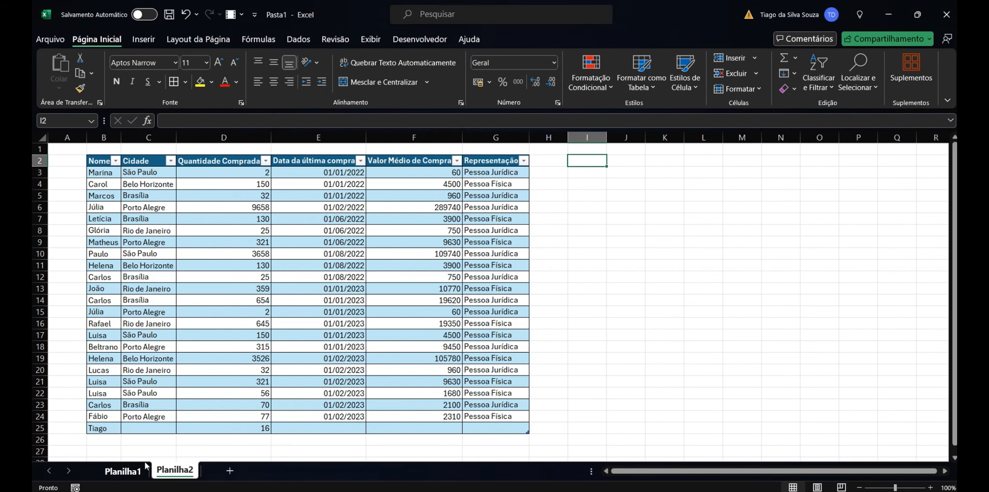
left_click(123, 471)
left_click(500, 185)
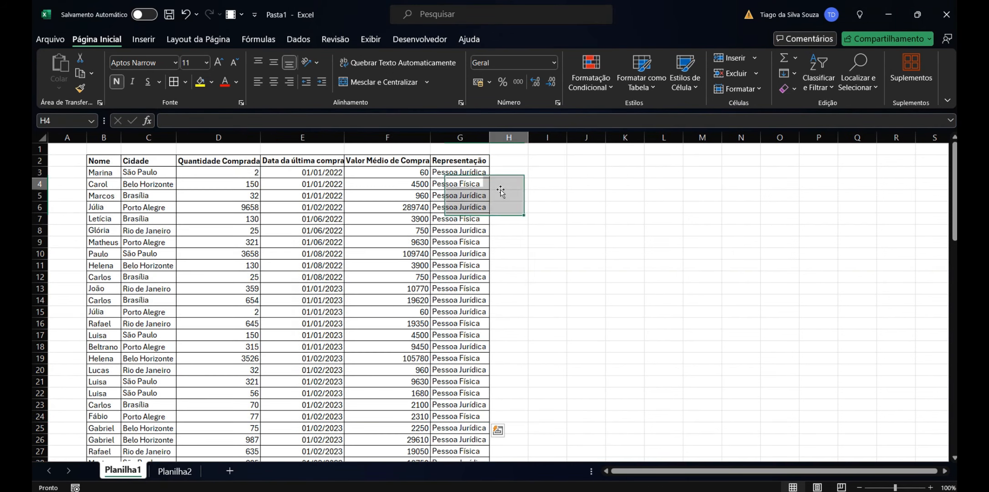
right_click(175, 470)
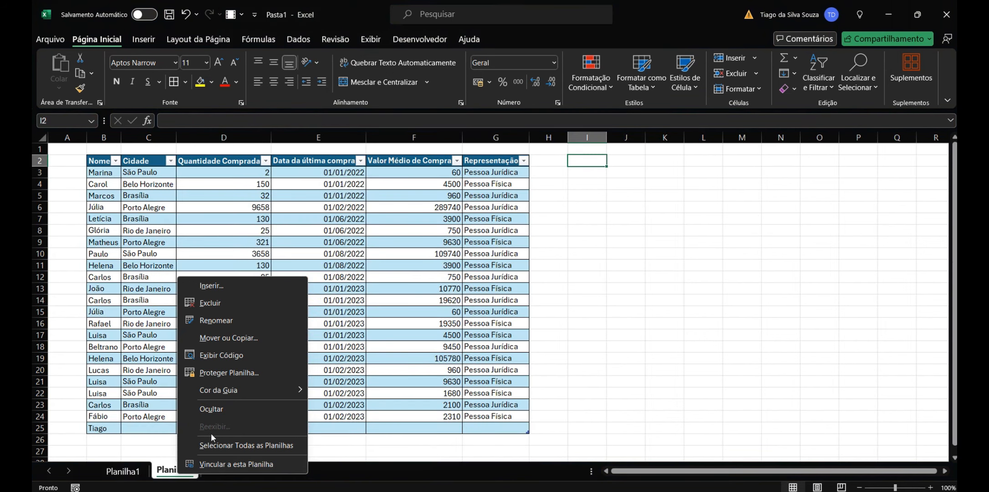
left_click(212, 303)
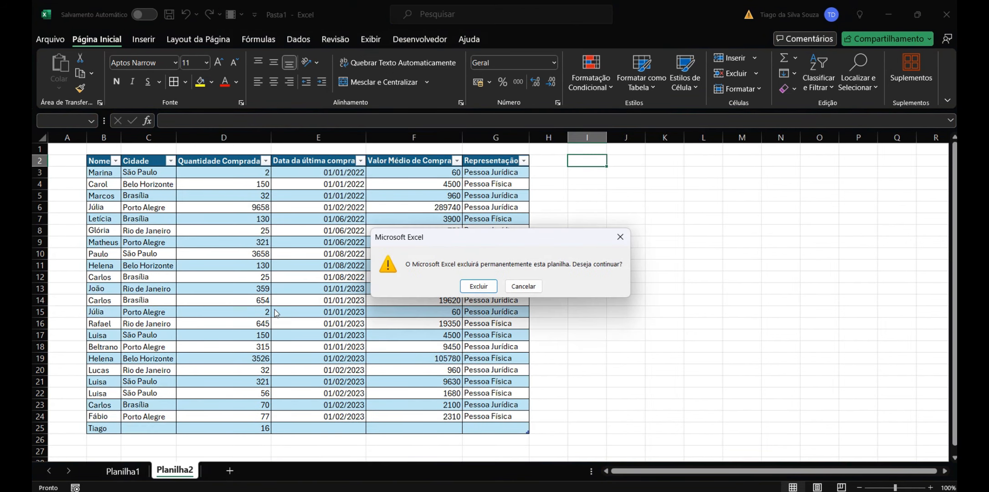
left_click(479, 286)
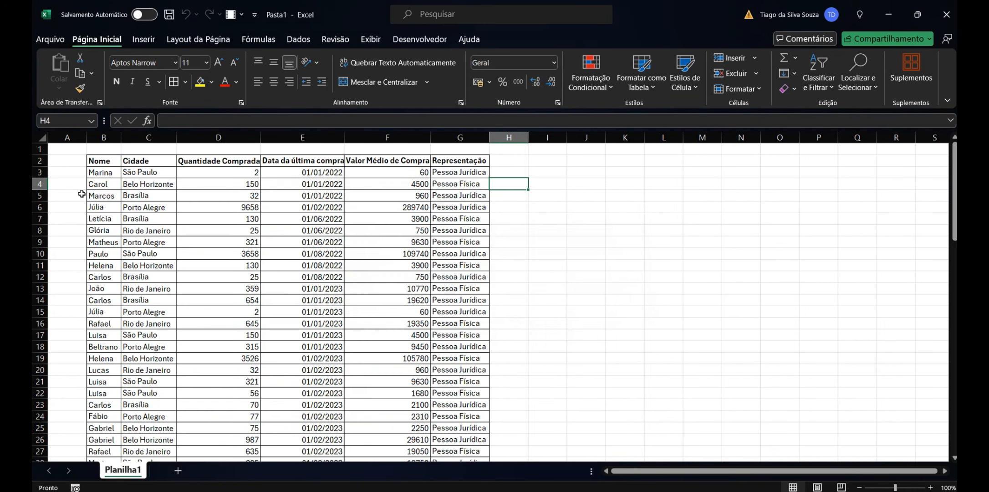
- Convert the customer data on Planilha1, from B2 to G83, into a table with headers
left_click_drag(105, 160, 451, 438)
scroll(205, 269, "up", 19)
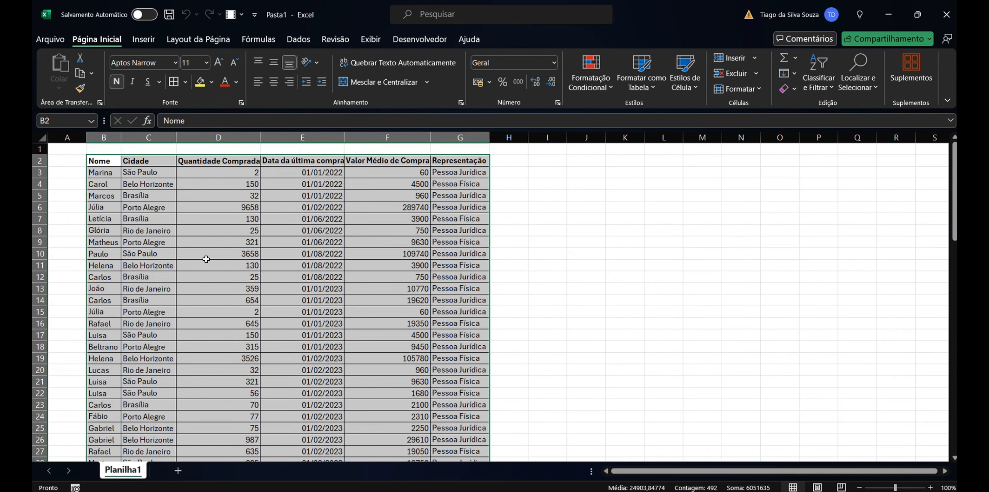
left_click(198, 38)
left_click(152, 39)
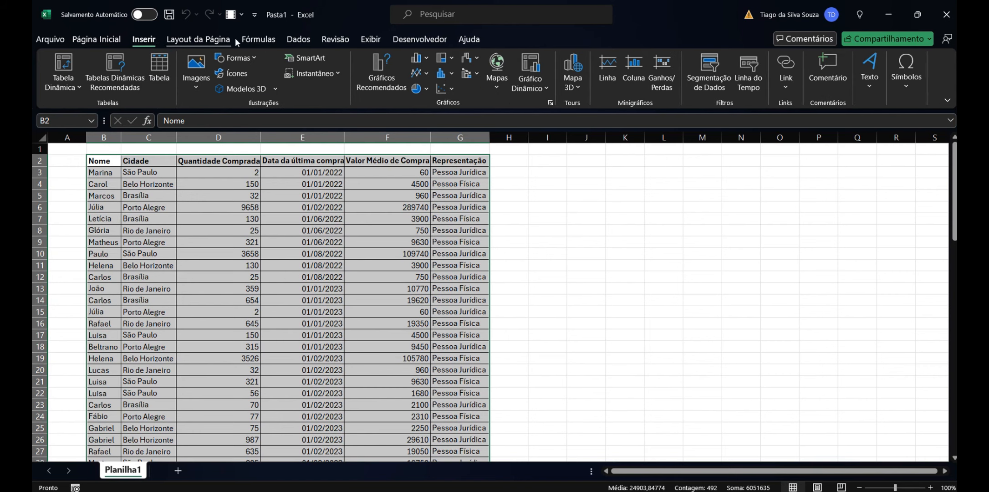
left_click(159, 68)
left_click(497, 292)
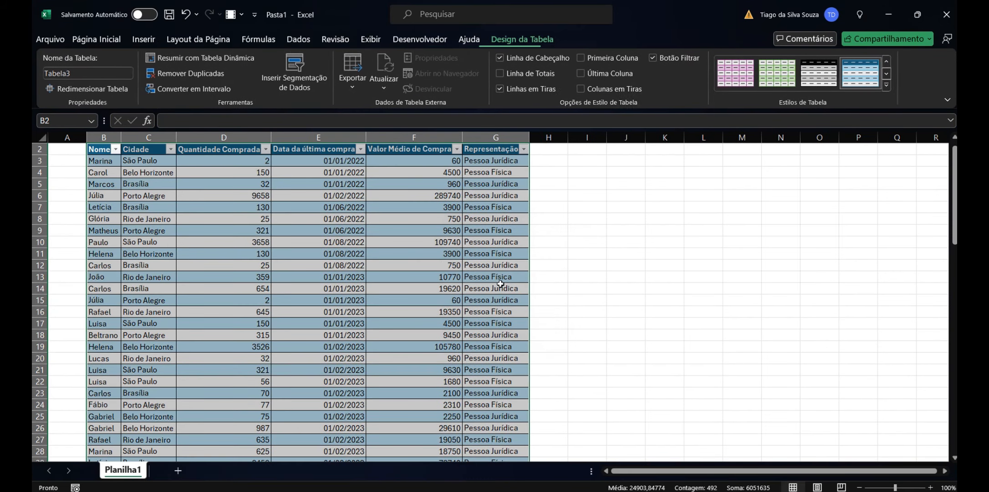
- Rename the new customer data table on Planilha1 as Com
left_click(88, 73)
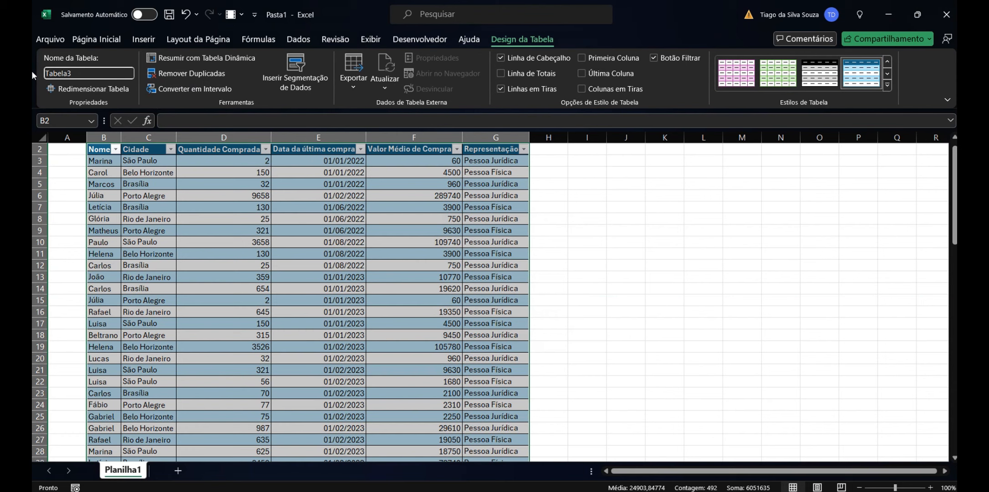
key("shift+Right")
key("shift+Right")
key("shift+Right")
key("shift+Right")
key("shift+Right")
key("shift+Right")
key("shift+Right")
type("Com")
key("Return")
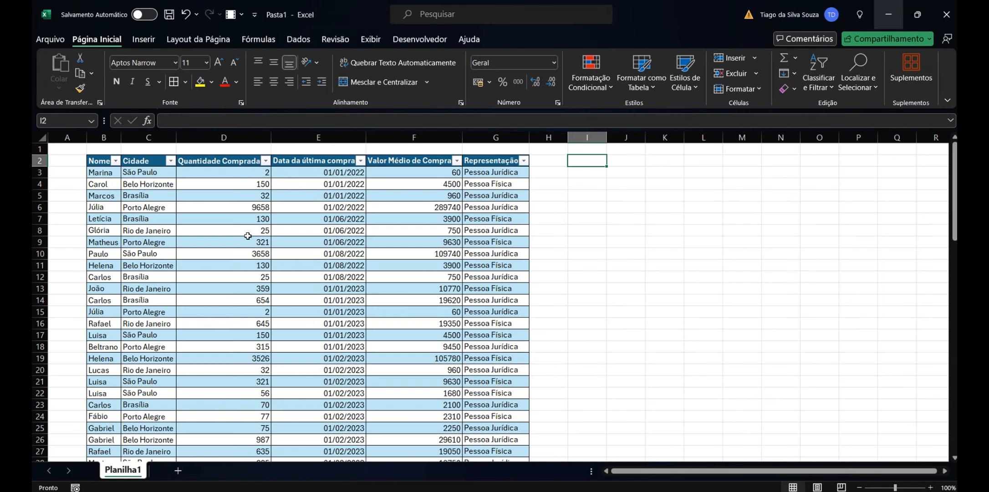
- Filter the Nome column to show only the records of the sixth customer in its filter list
left_click(106, 161)
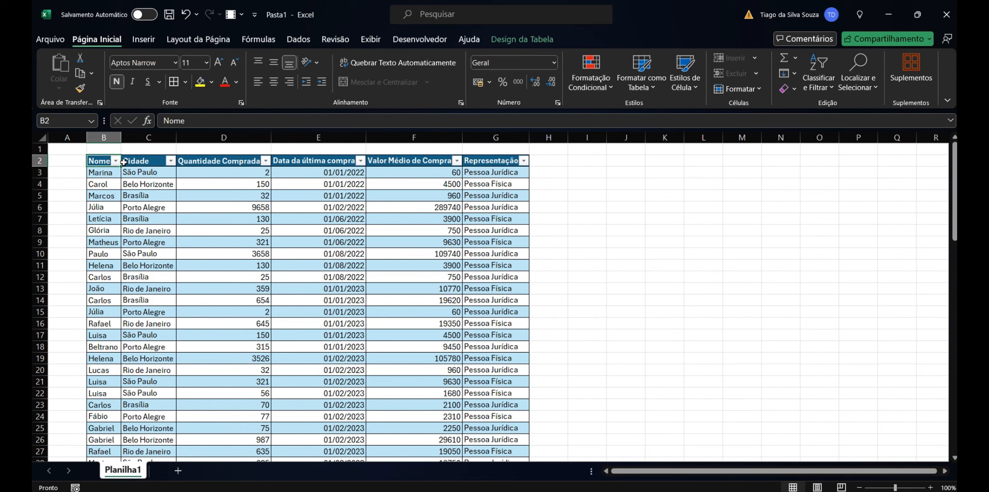
left_click(117, 161)
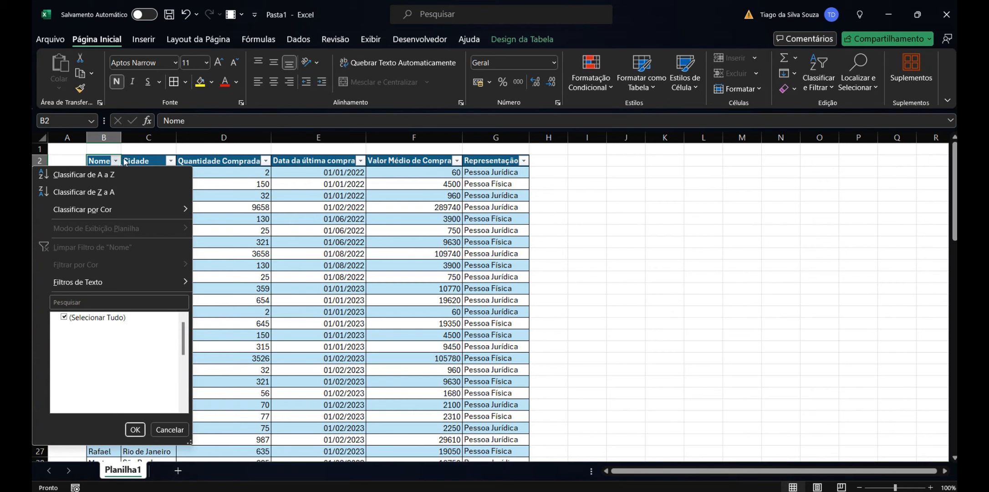
left_click(63, 317)
left_click(63, 381)
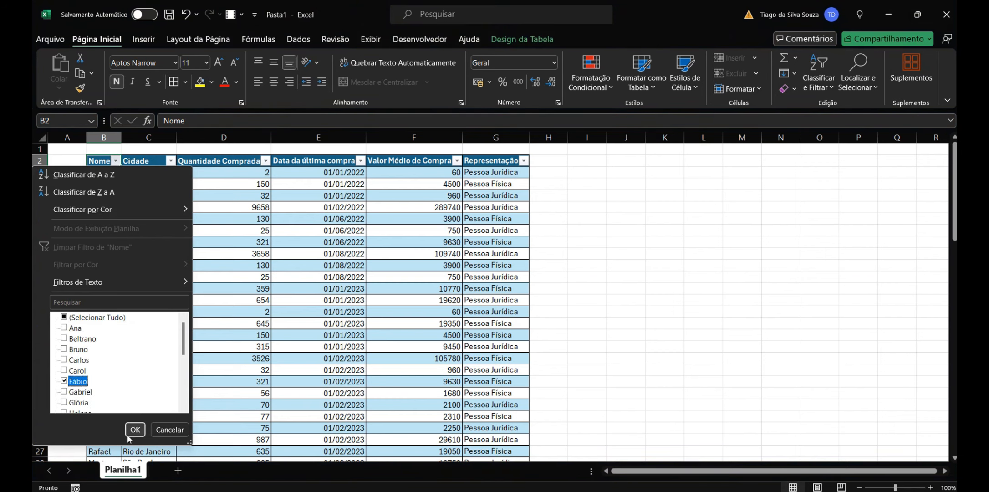
left_click(135, 429)
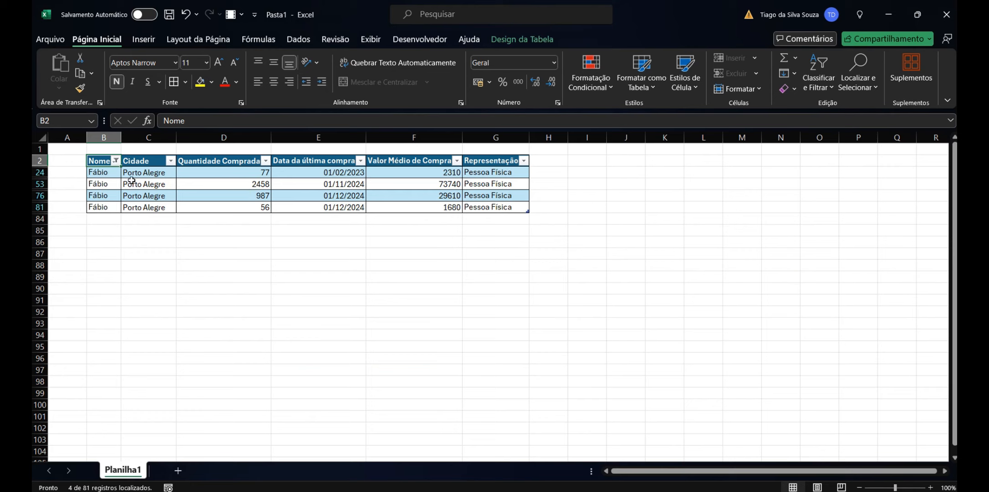
- Examine the filtered customer's records, checking the last purchase dates and the Quantidade Comprada values
left_click_drag(115, 174, 501, 213)
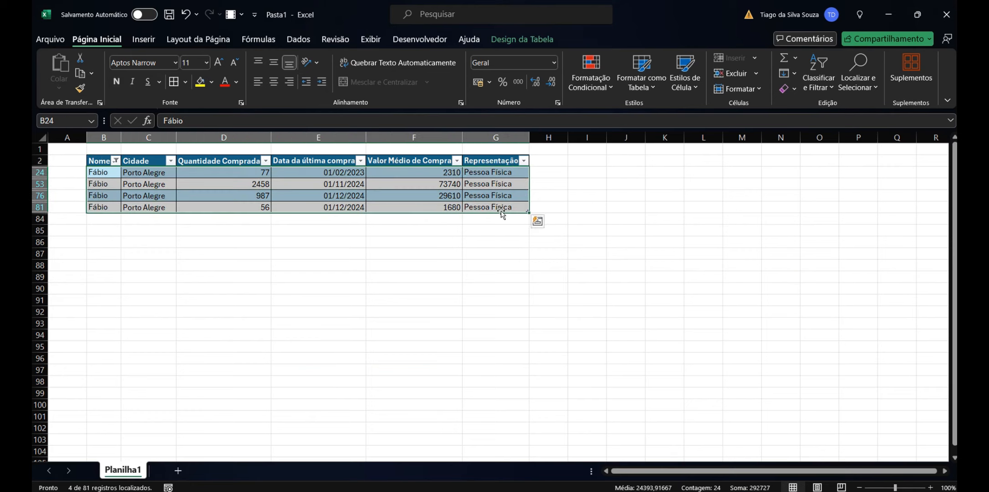
left_click(363, 173)
left_click_drag(343, 195, 342, 204)
left_click(326, 183)
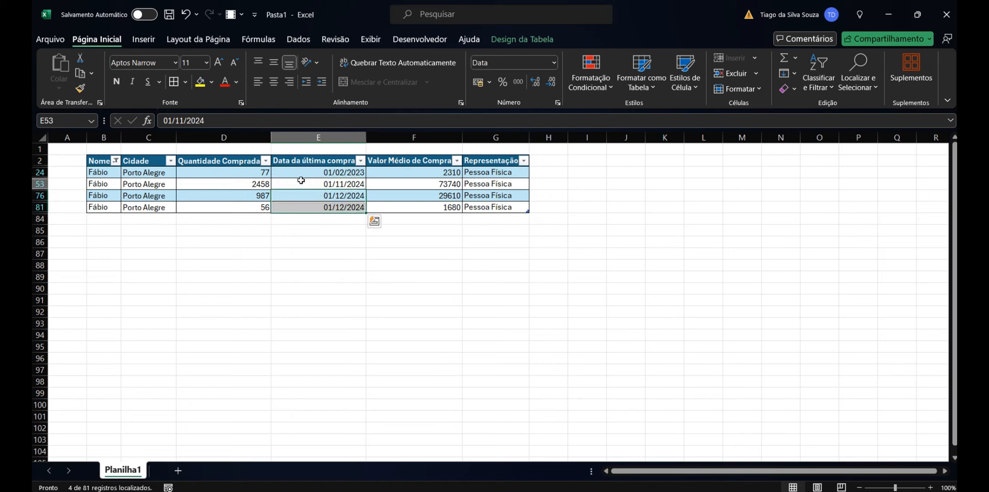
left_click(246, 171)
left_click_drag(246, 171, 248, 208)
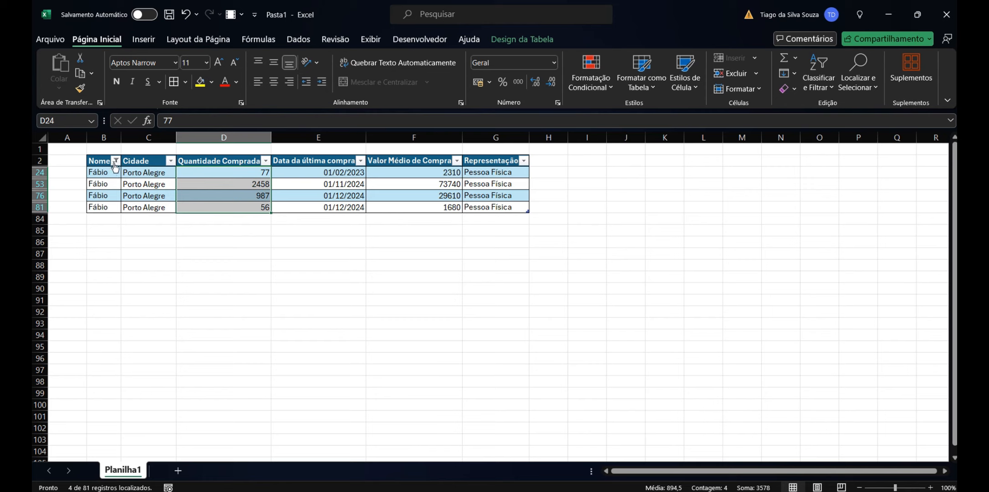
- Reselect every name in the Nome filter to show the records of all customers
left_click(116, 161)
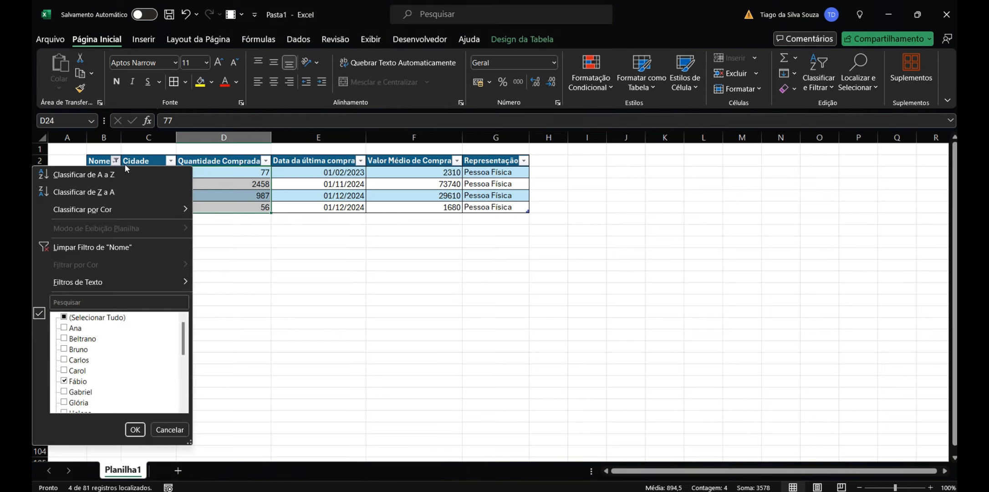
left_click(65, 317)
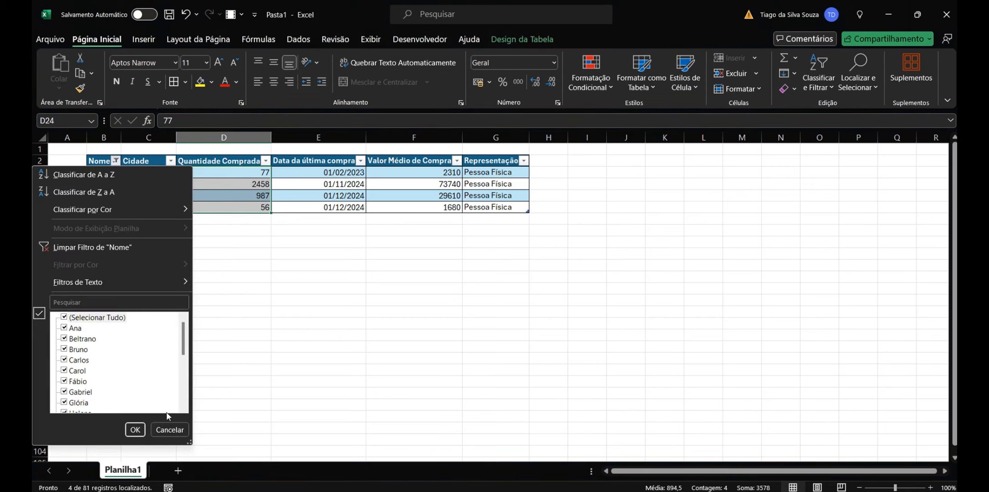
left_click(136, 430)
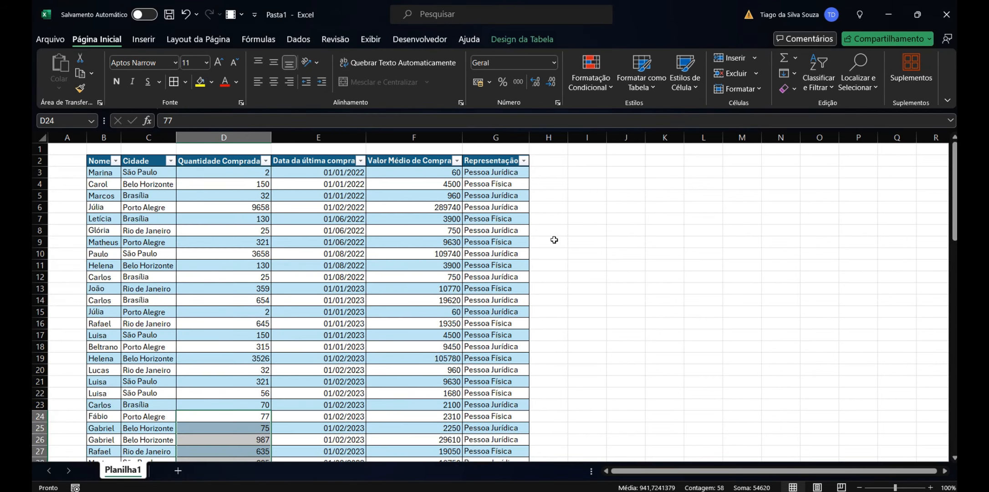
left_click(582, 172)
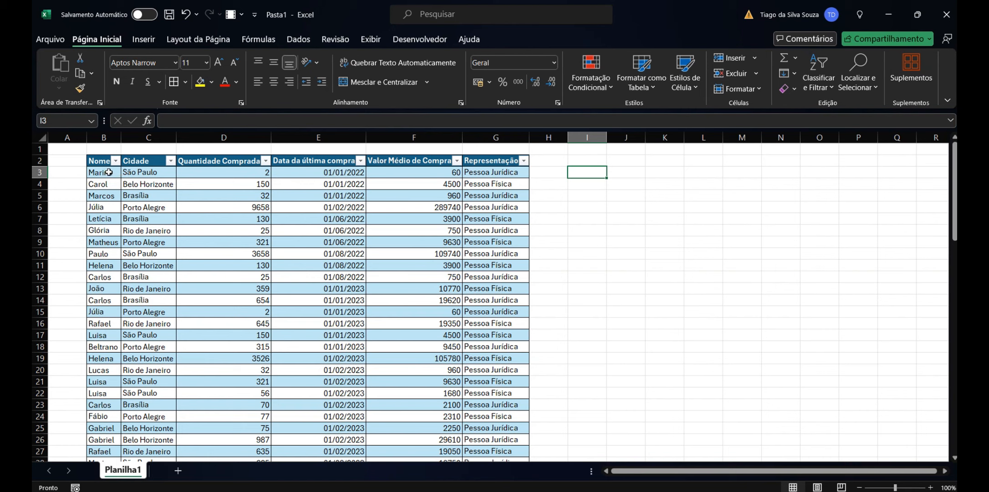
- Copy the whole Nome column of the table, including its header, to the cells starting at I2
mouse_move(108, 172)
left_mouse_down()
mouse_move(114, 459)
mouse_move(98, 453)
mouse_move(97, 408)
mouse_move(101, 142)
mouse_move(99, 162)
mouse_move(107, 163)
left_mouse_up()
key("ctrl+c")
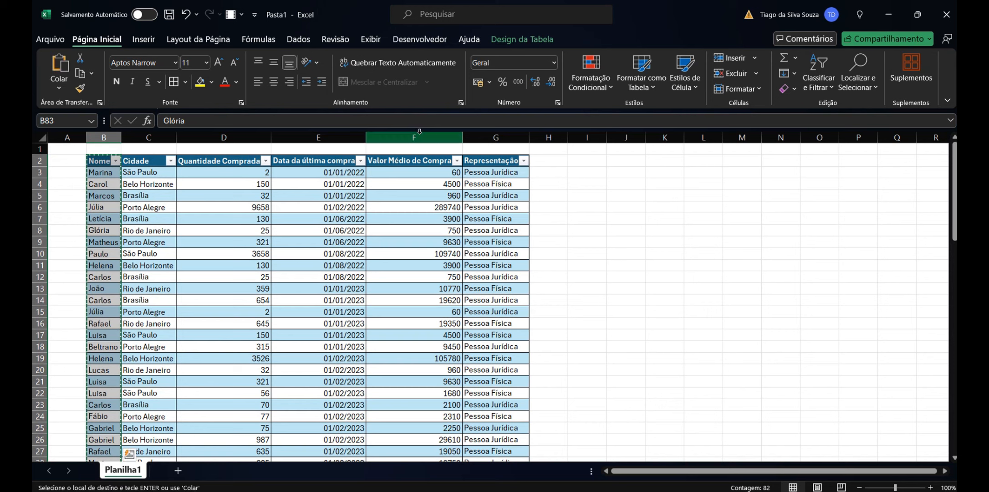
left_click(583, 159)
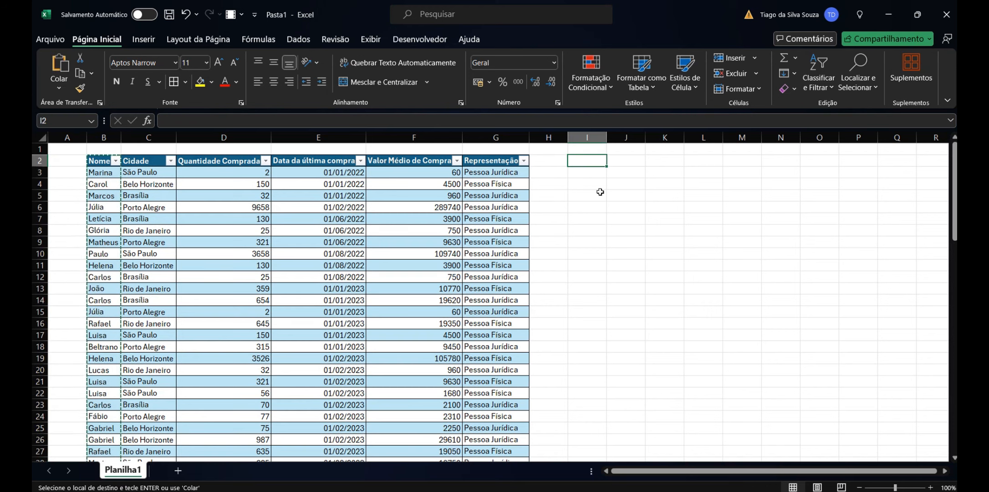
key("ctrl+v")
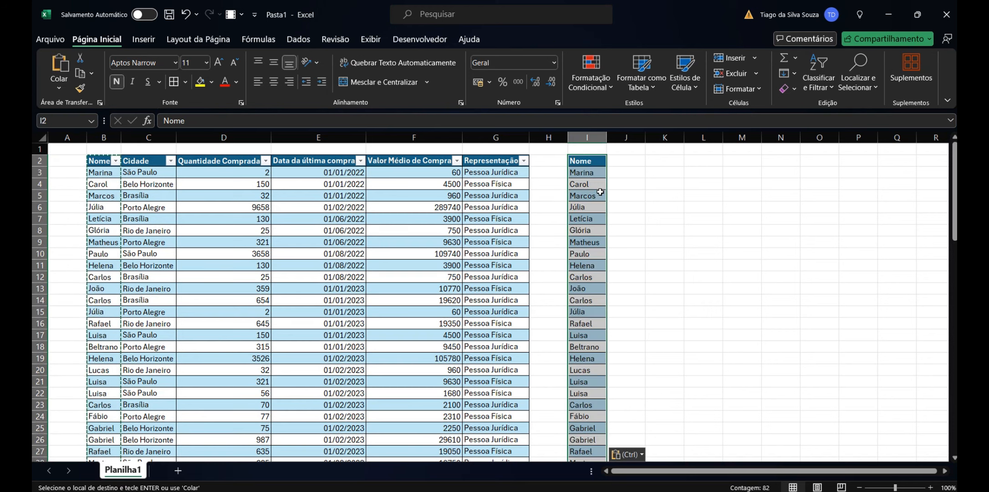
- Remove the duplicates from the copied Nome list in column I, treating I2 as a header, and select the remaining names in I3:I23
left_click(340, 40)
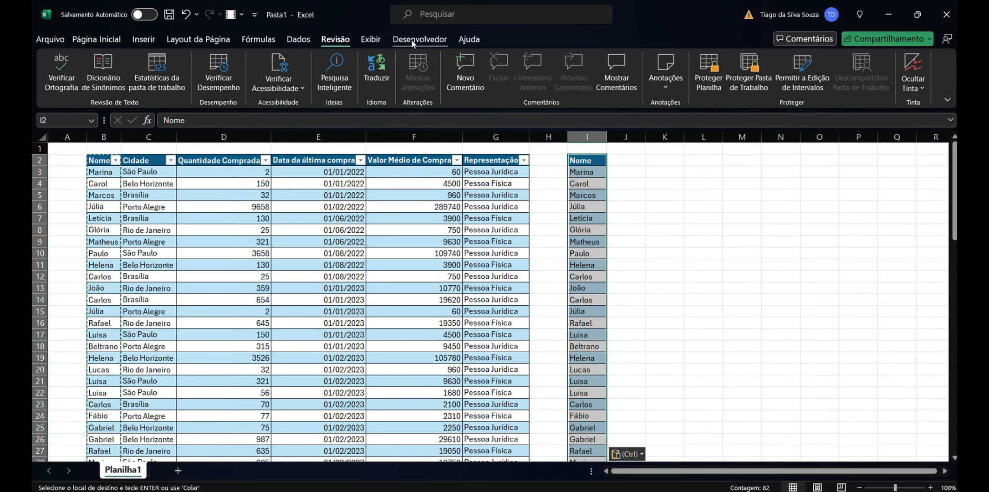
left_click(412, 39)
left_click(298, 40)
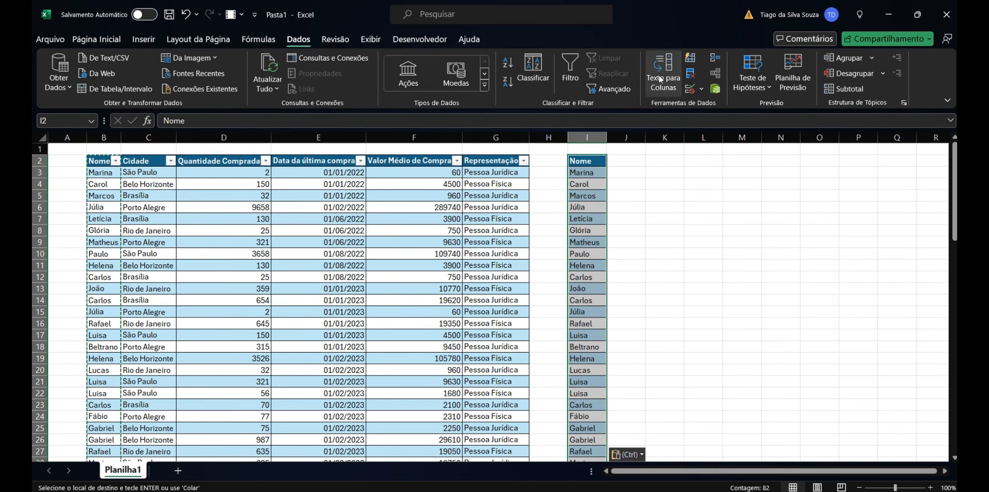
left_click(691, 74)
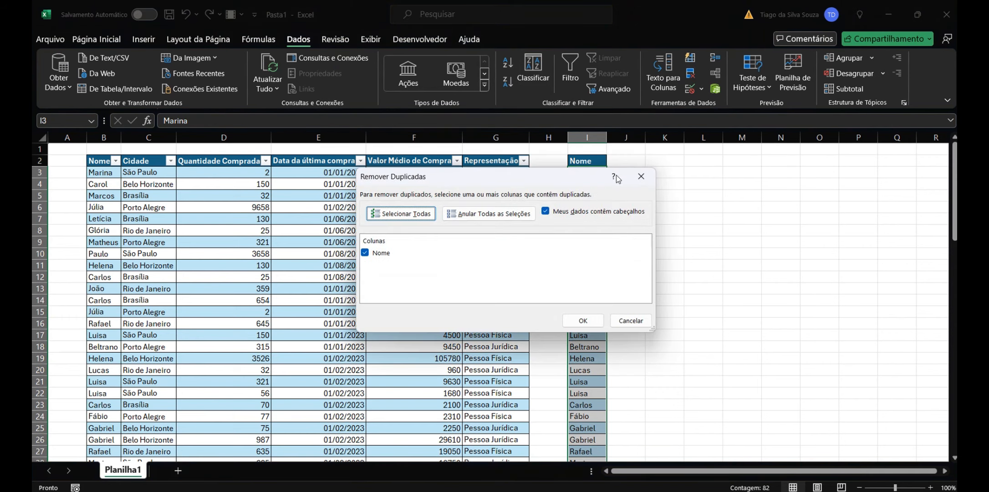
left_click(579, 321)
left_click(502, 286)
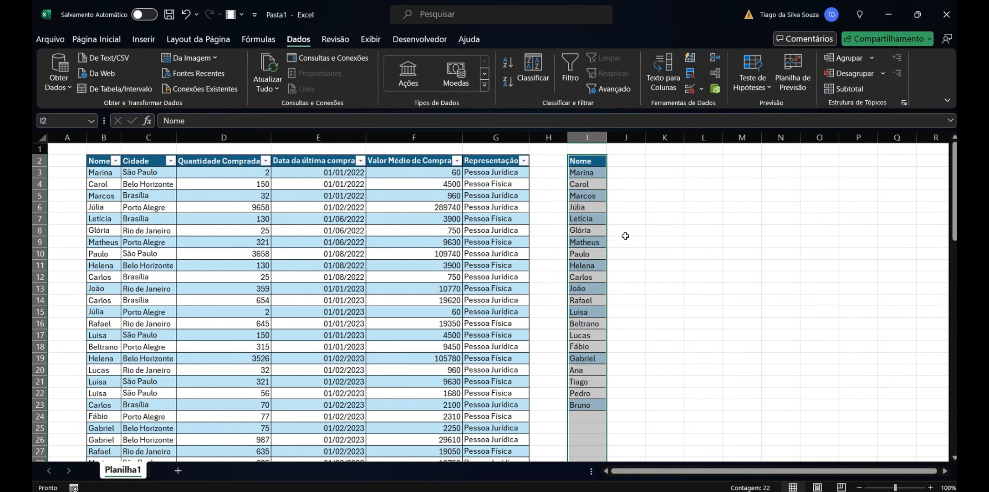
left_click(596, 184)
left_click_drag(594, 173, 588, 404)
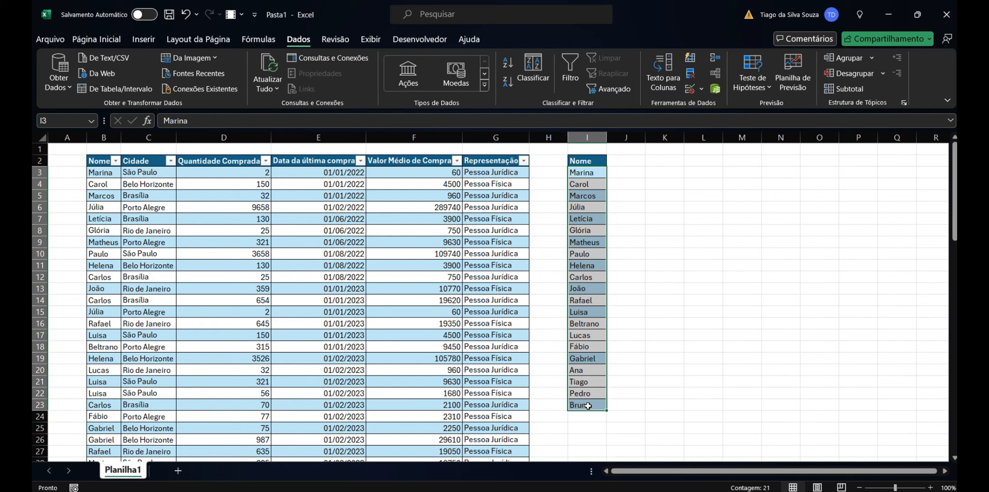
- Widen column J beside the unique names list and enter the header Total in J2
left_click(625, 170)
left_click(629, 159)
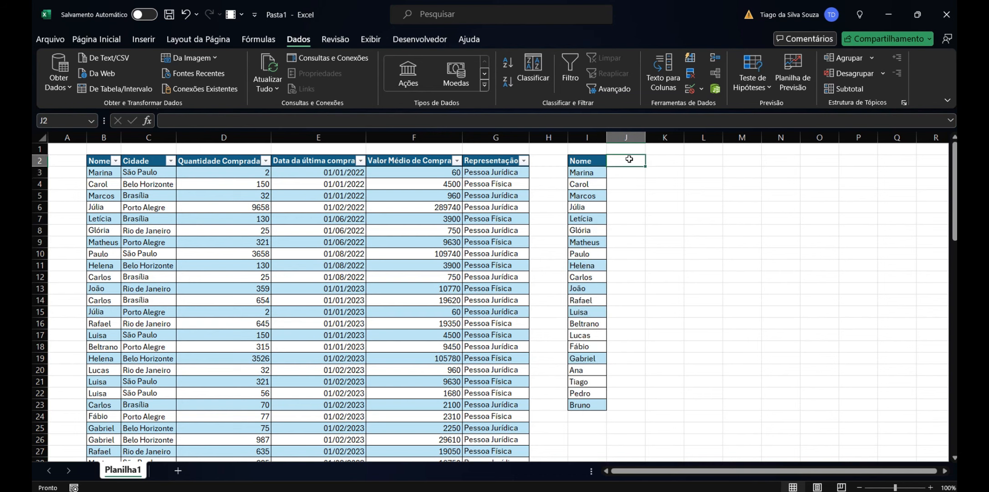
left_click_drag(645, 137, 737, 138)
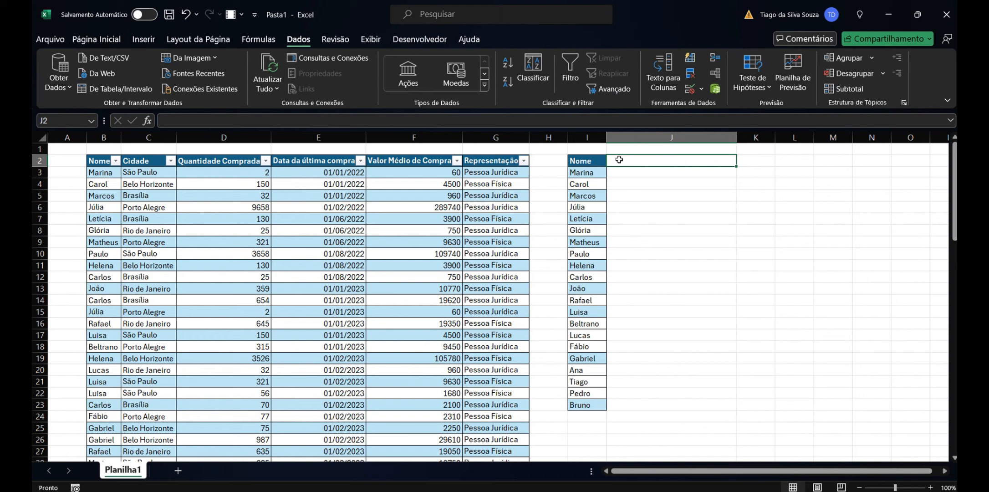
type("Cli")
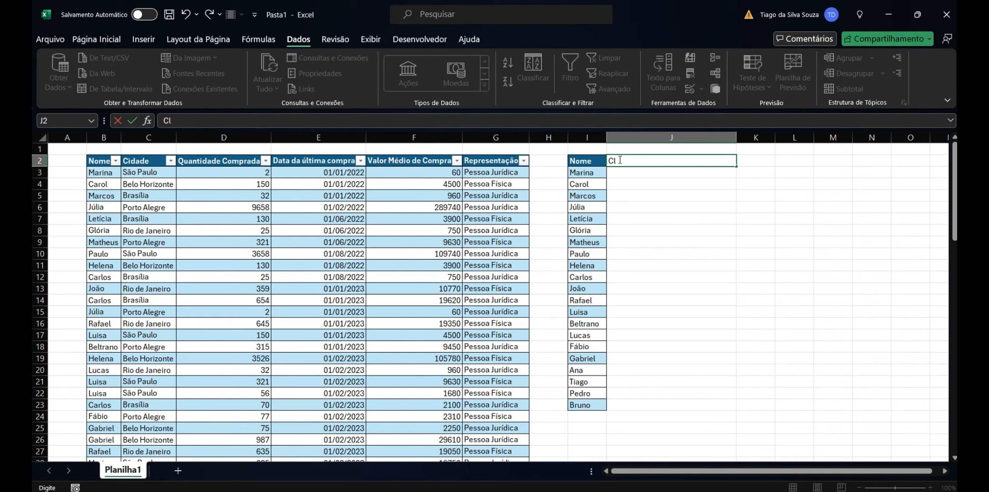
key("BackSpace")
key("BackSpace")
type("Total")
key("Return")
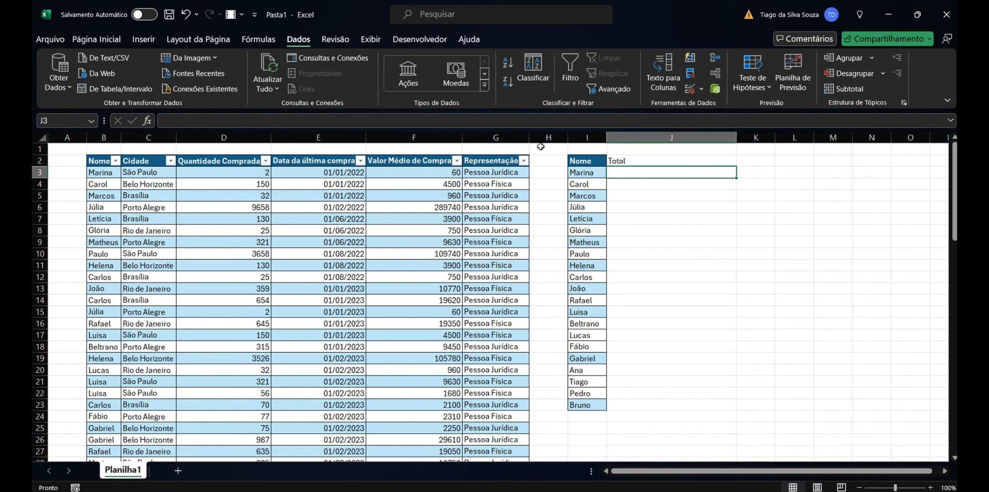
- Start a SOMASE formula in J3 with the table's Nome column, Tabela4[Nome], as its criteria range
left_click(292, 120)
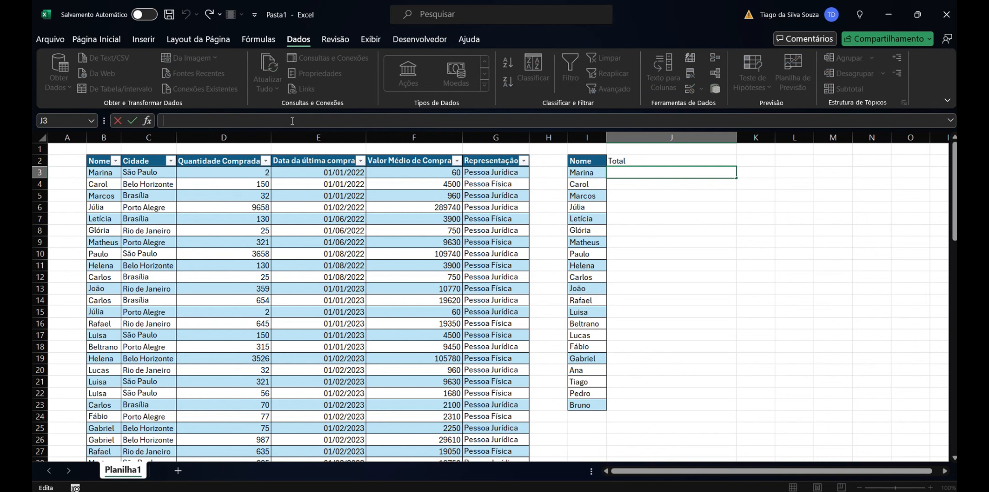
type("=somase")
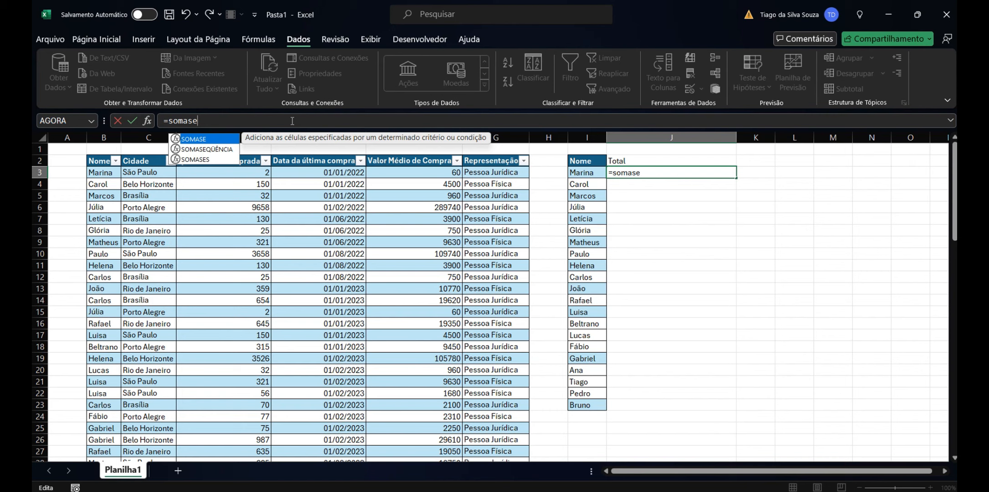
type("(")
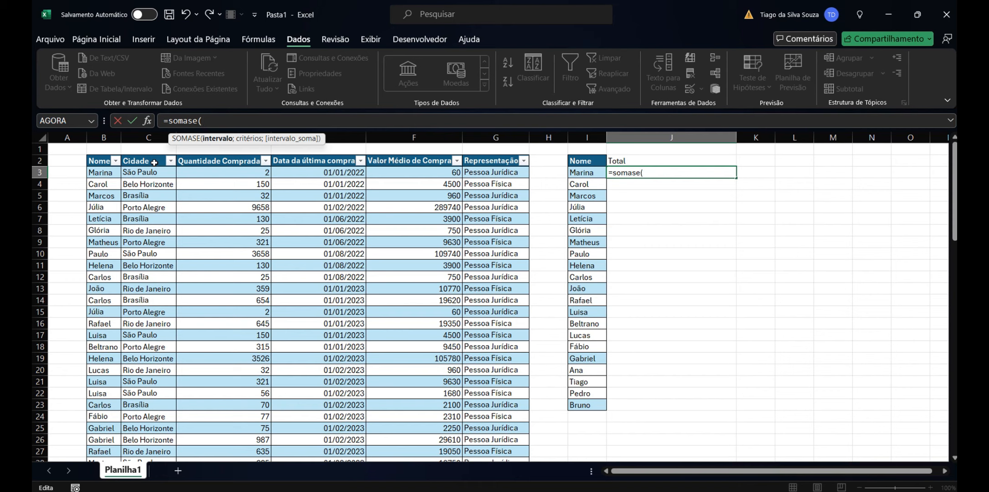
left_click_drag(153, 172, 155, 439)
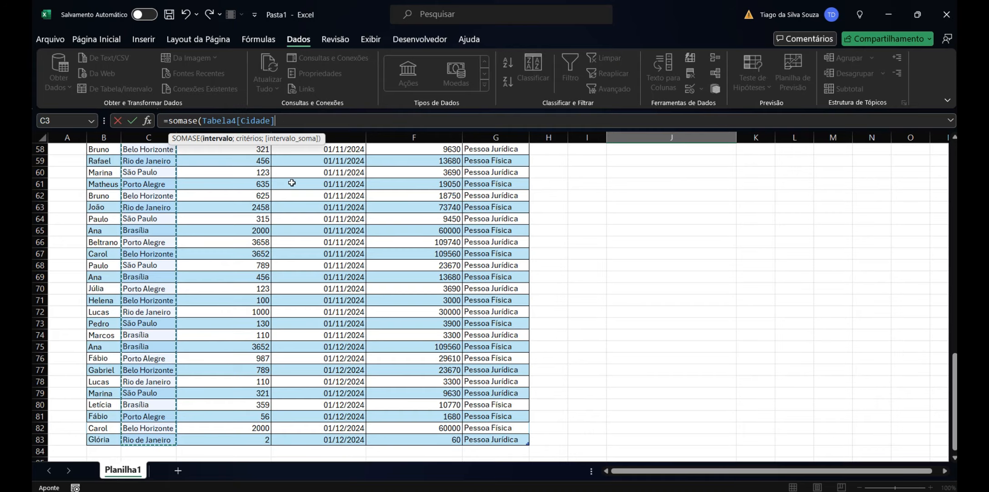
scroll(322, 183, "up", 5)
scroll(323, 184, "up", 15)
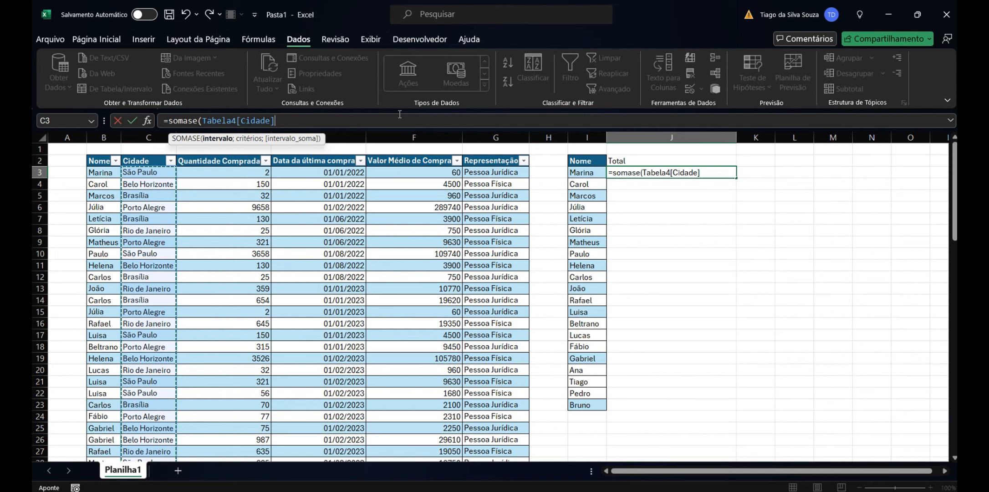
type(";")
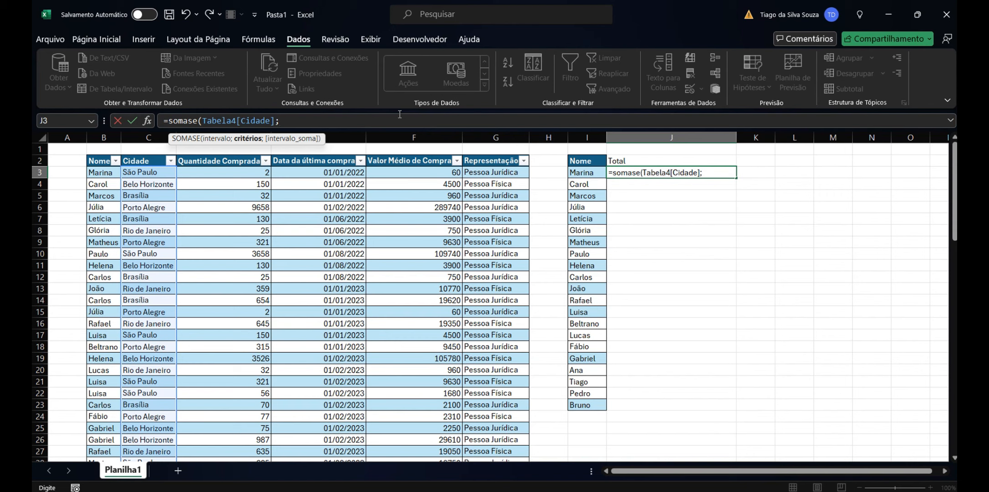
left_click_drag(271, 120, 242, 120)
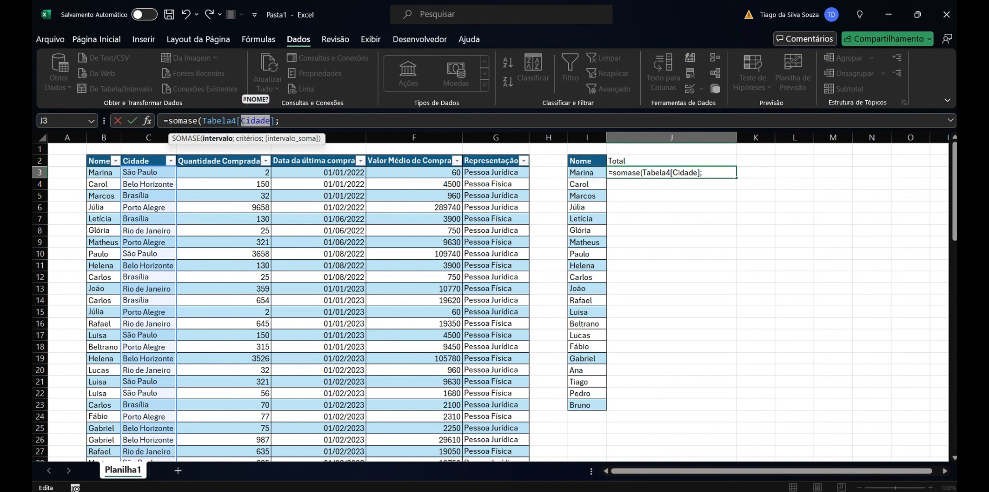
type("Nome")
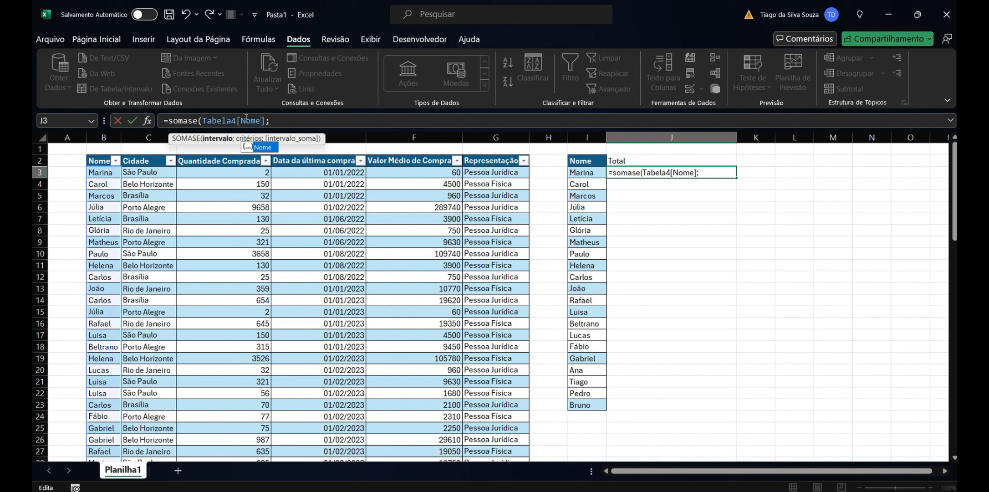
left_click(710, 173)
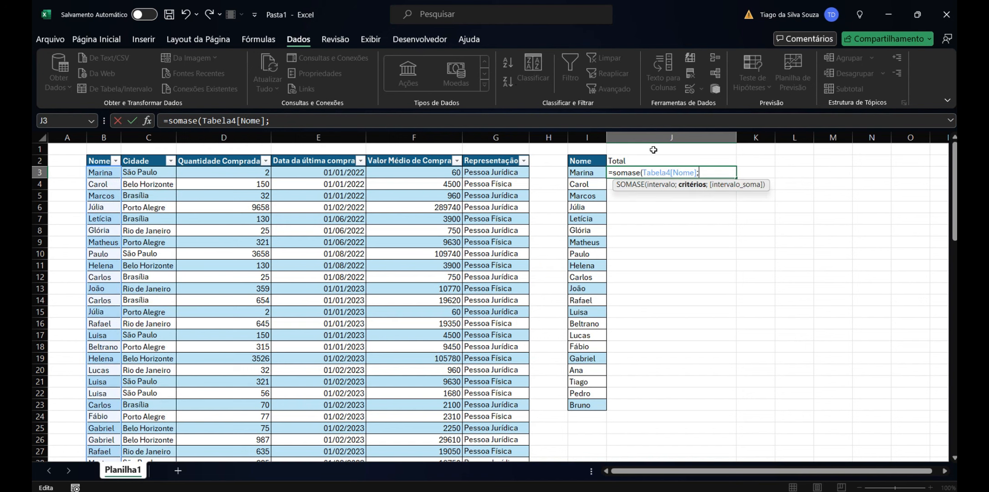
- Add I3 as the criterion and Tabela4's Quantidade Comprada column as the sum range, removing the #Tudo specifier and its separator
left_click(595, 174)
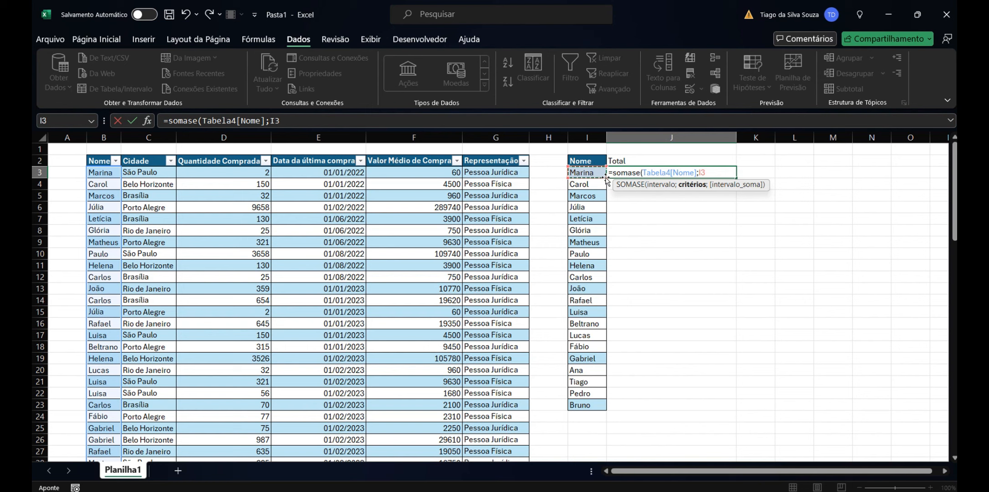
type(";")
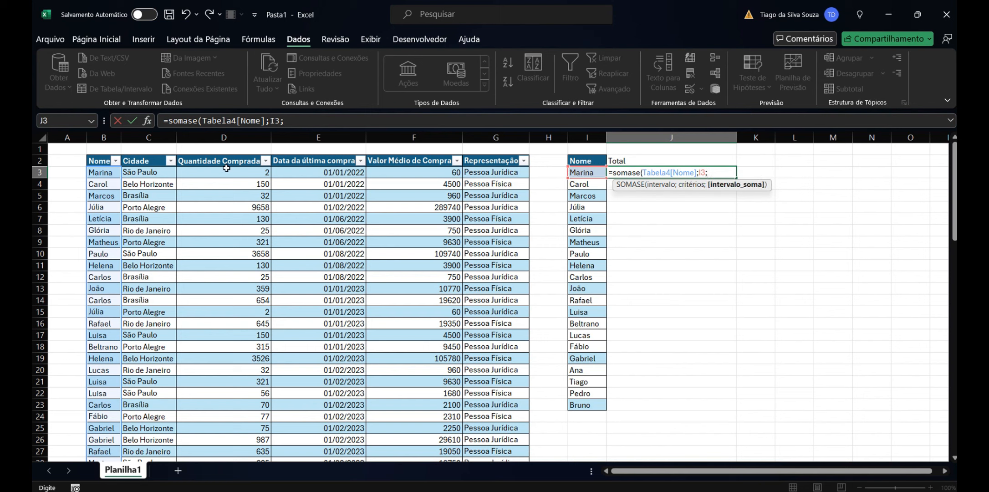
left_click_drag(226, 165, 216, 437)
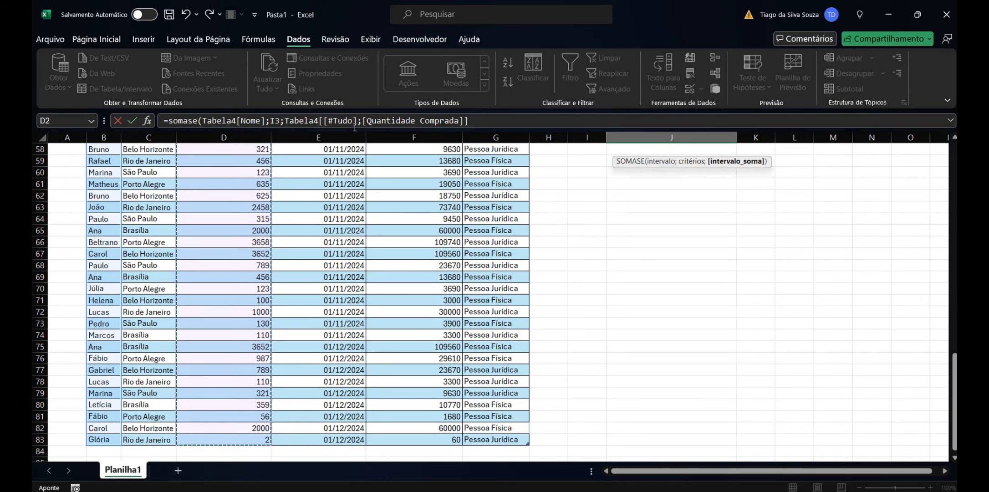
left_click_drag(357, 120, 320, 118)
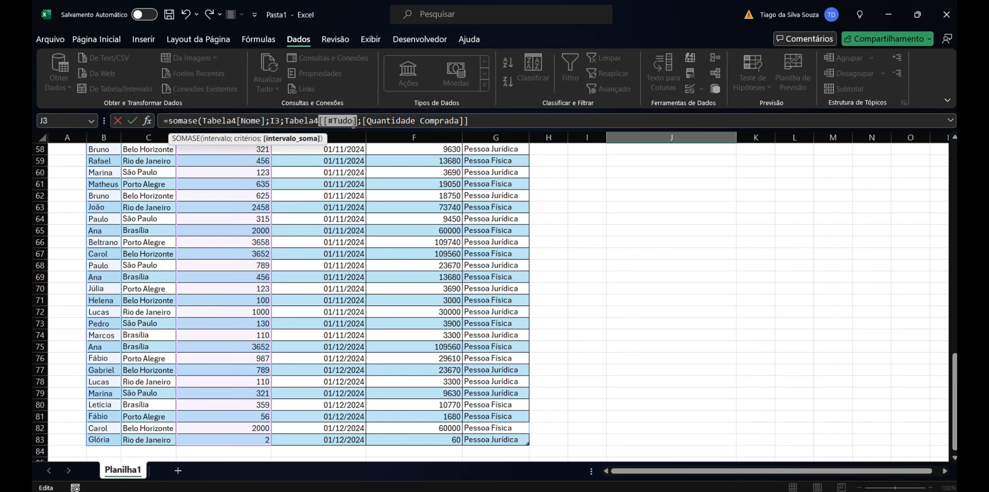
key("BackSpace")
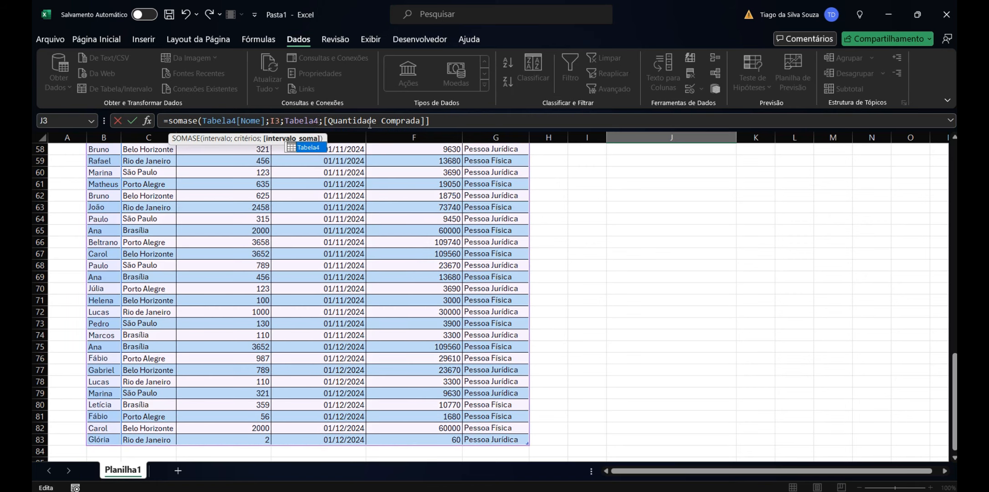
left_click(325, 121)
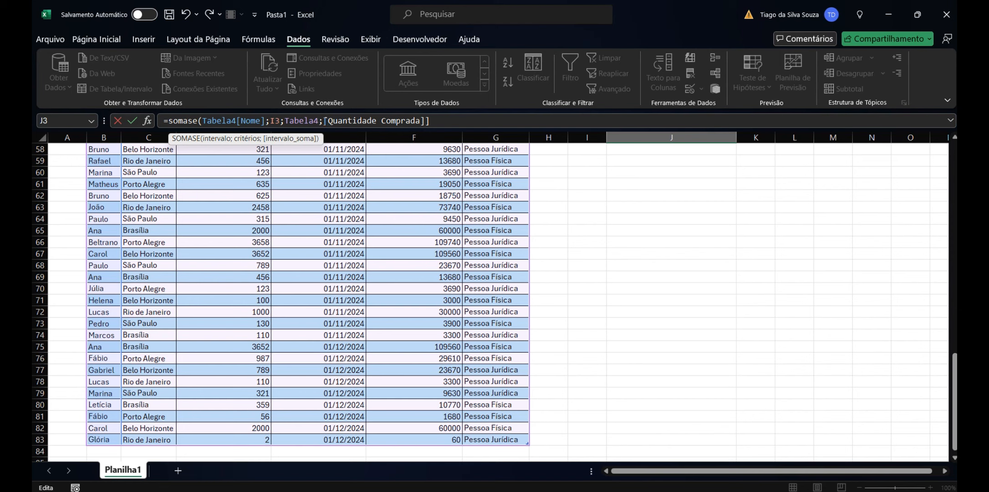
key("BackSpace")
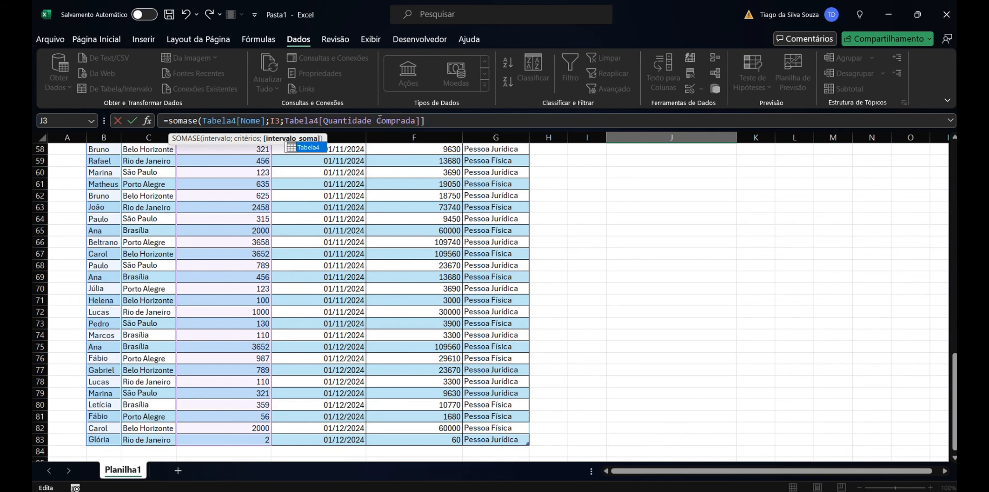
scroll(320, 199, "up", 5)
scroll(319, 198, "up", 14)
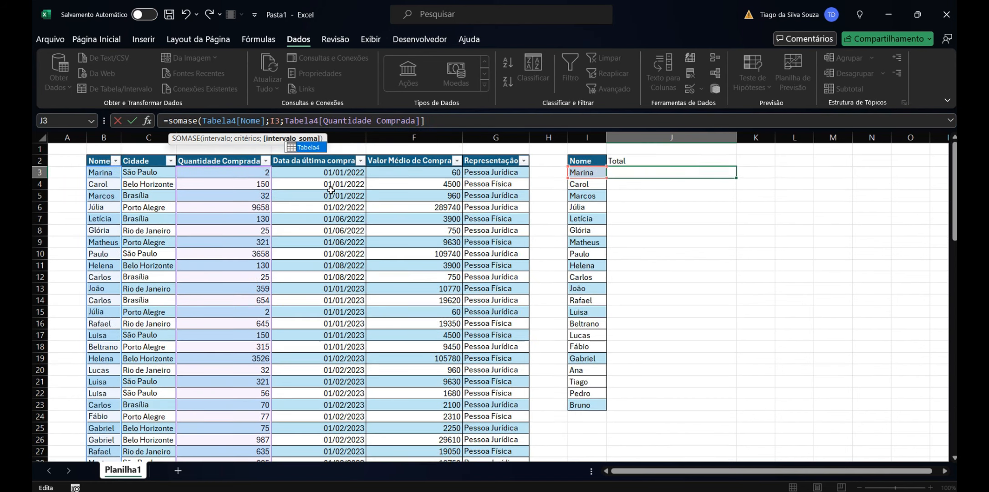
- Remove the extra closing bracket after Quantidade Comprada and commit the SOMASE formula in J3
left_click(469, 122)
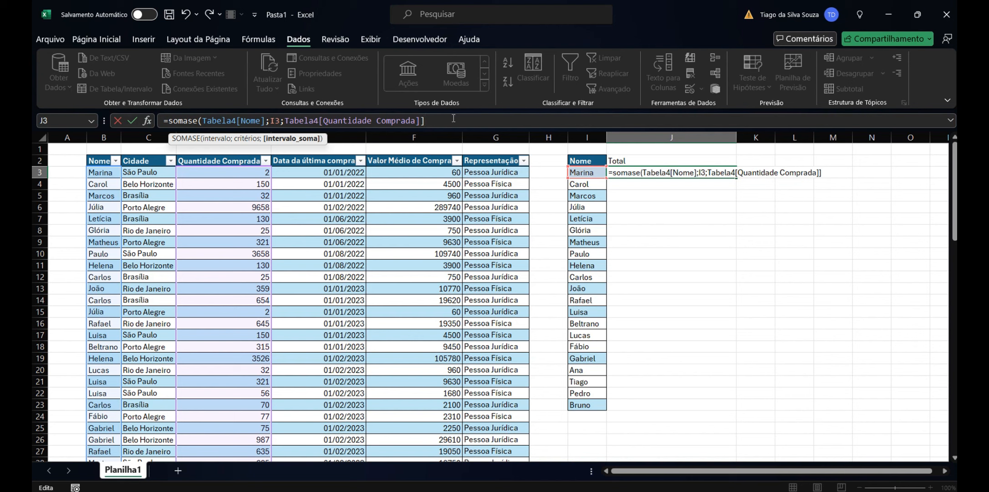
key("Return")
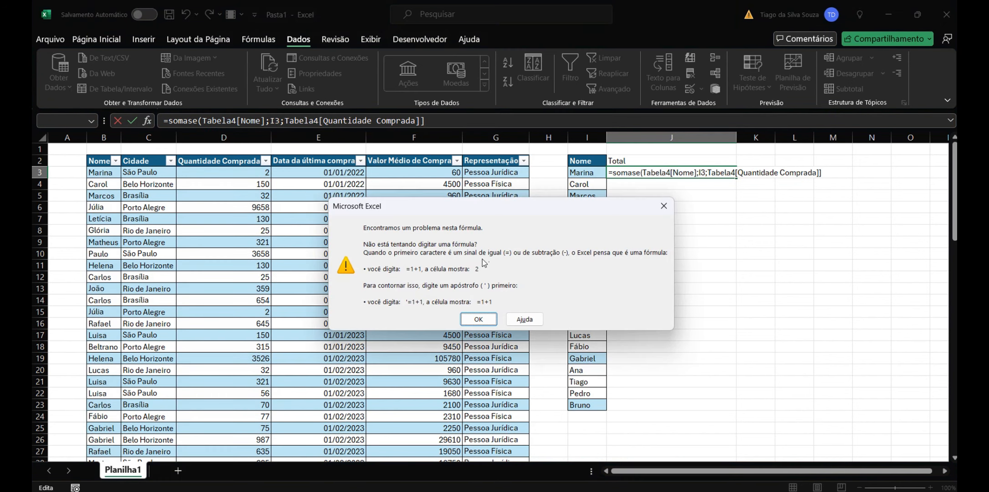
left_click(479, 319)
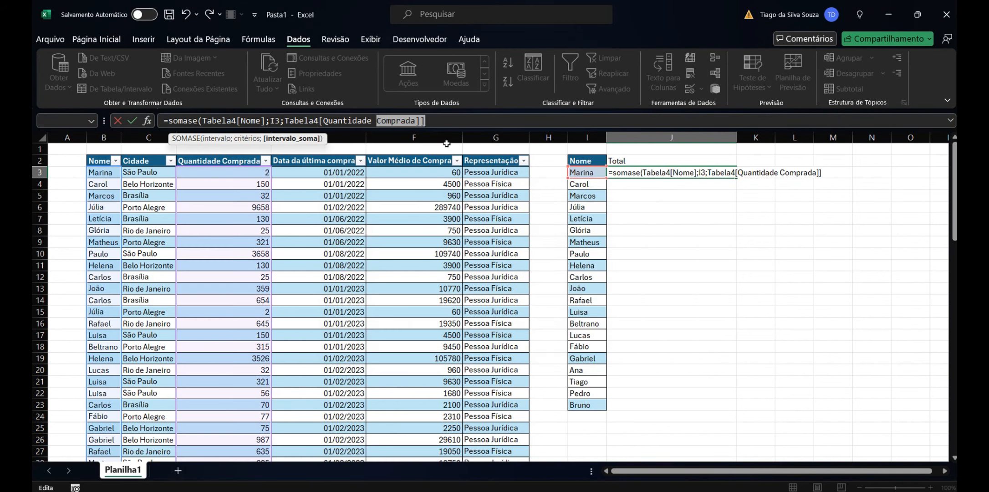
left_click(432, 124)
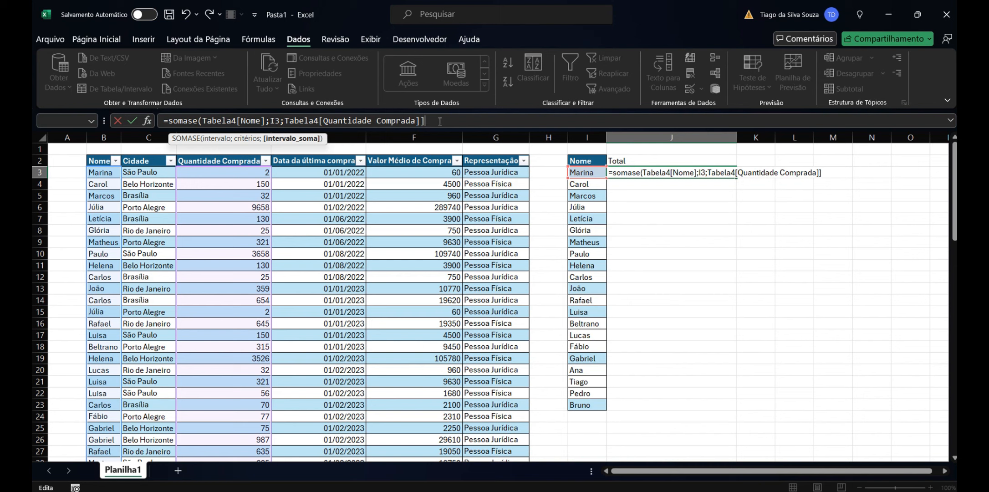
key("BackSpace")
key("Return")
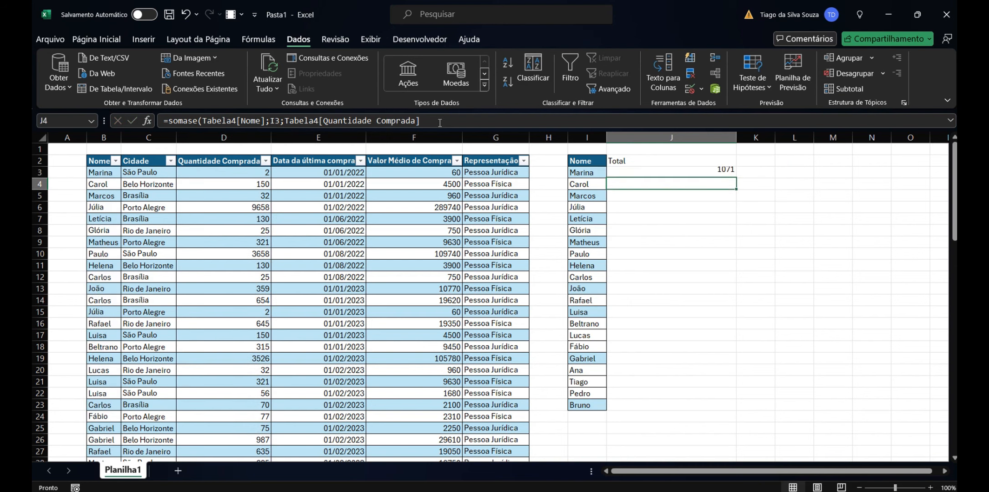
- Fill the SOMASE formula from J3 down to J23 for every name in the list
left_click(710, 168)
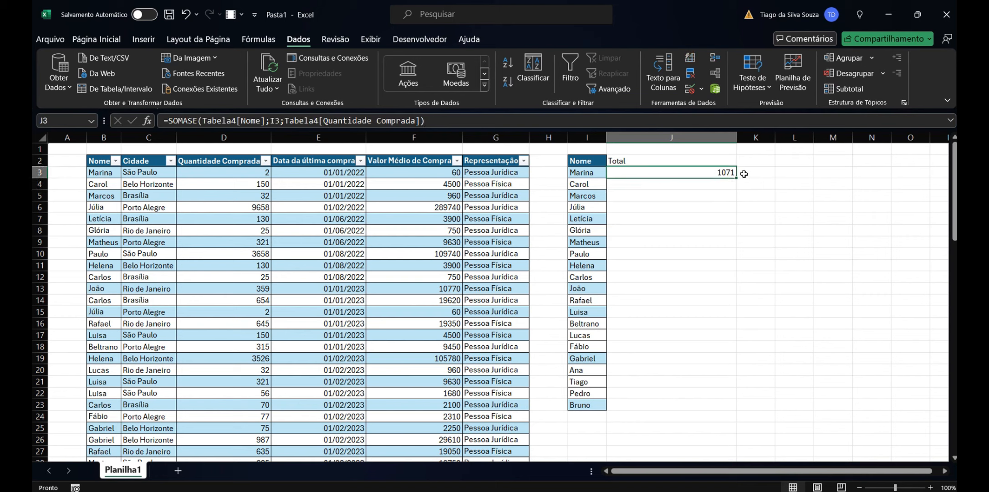
left_click_drag(736, 179, 702, 409)
left_click(590, 195)
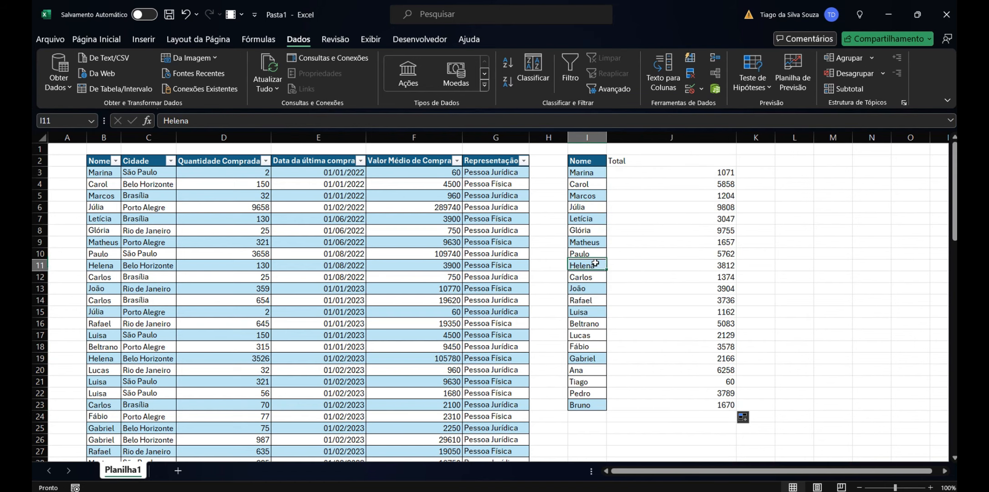
- Fit the width of the Total column J to its contents
left_click_drag(667, 404, 592, 160)
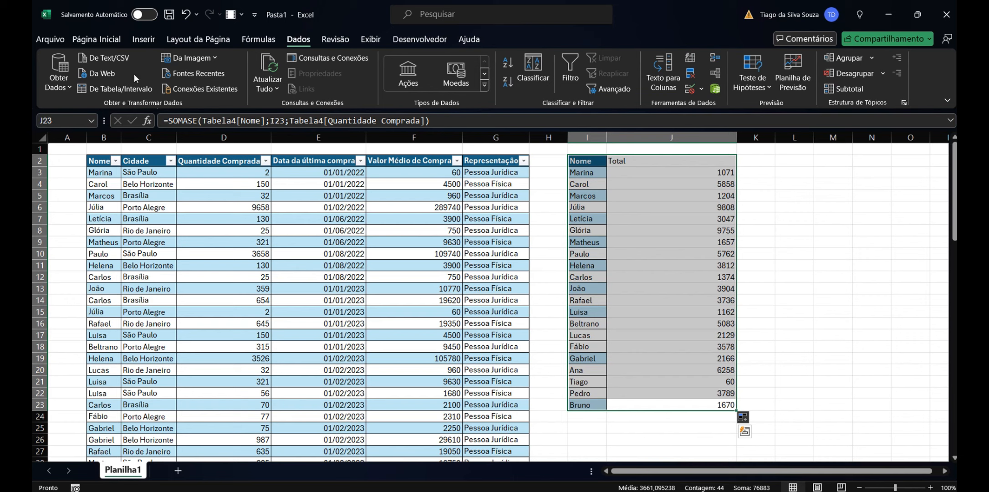
double_click(736, 137)
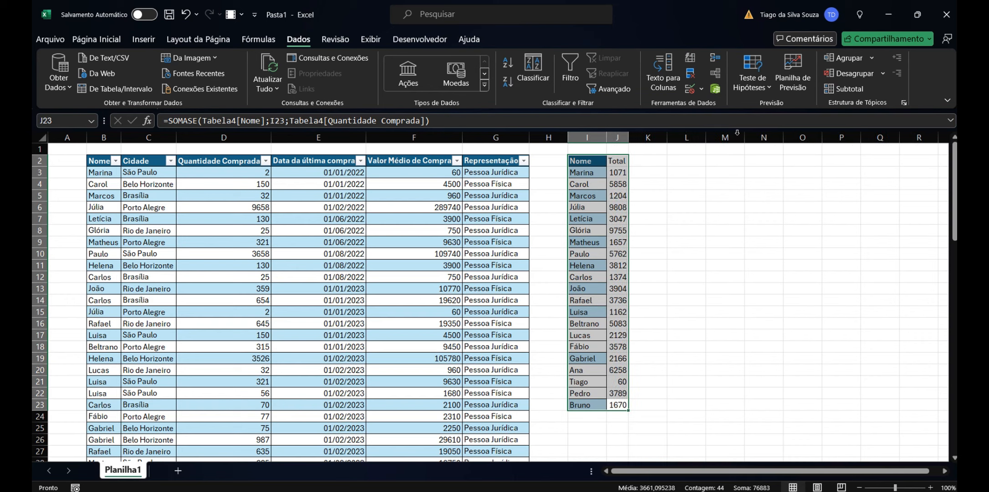
left_click(653, 177)
left_click(592, 138)
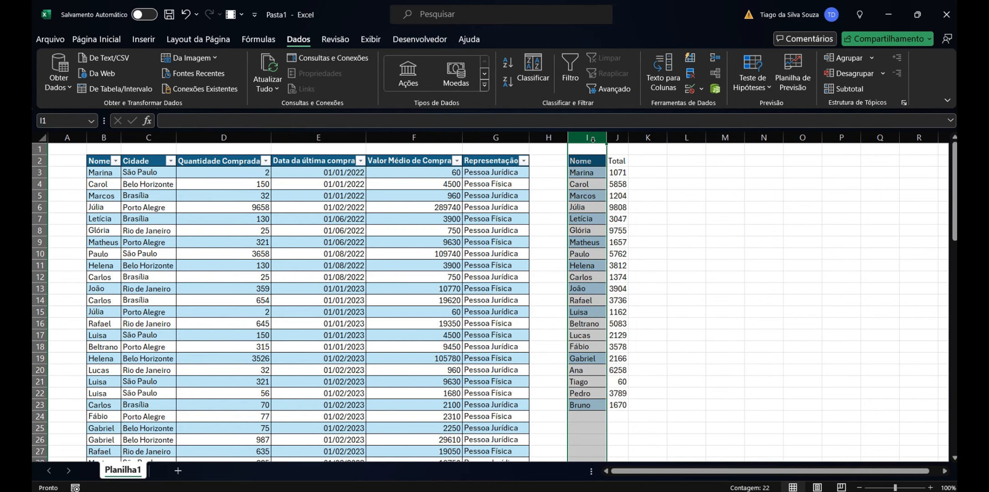
left_click(704, 160)
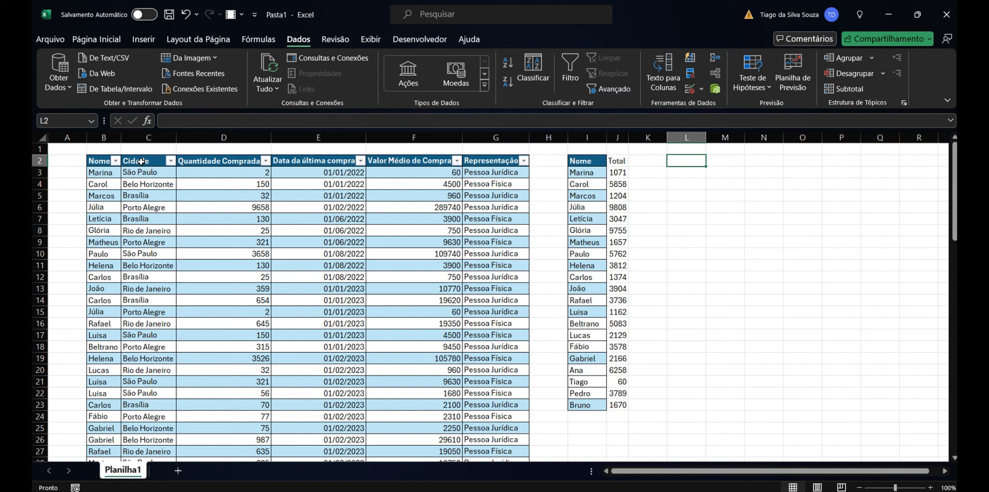
- Insert a blank column at H, between the purchase table and the names summary
left_click(552, 136)
right_click(552, 135)
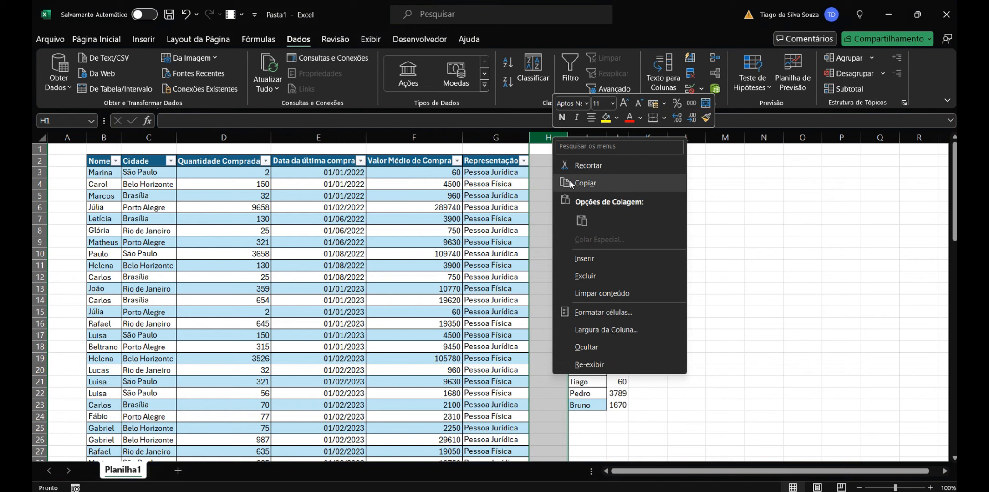
left_click(584, 259)
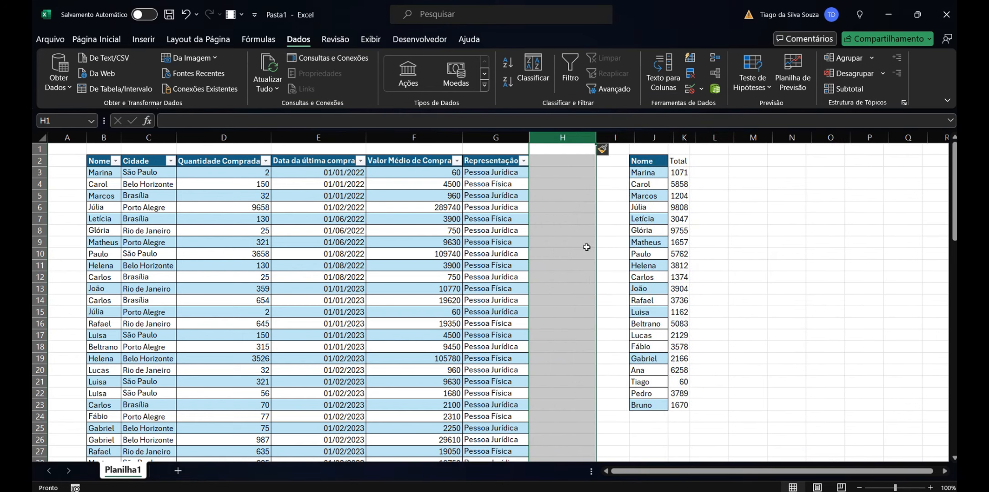
- Insert two more blank columns, at H and at I, between the purchase table and the names summary
left_click(556, 183)
left_click(562, 136)
right_click(563, 137)
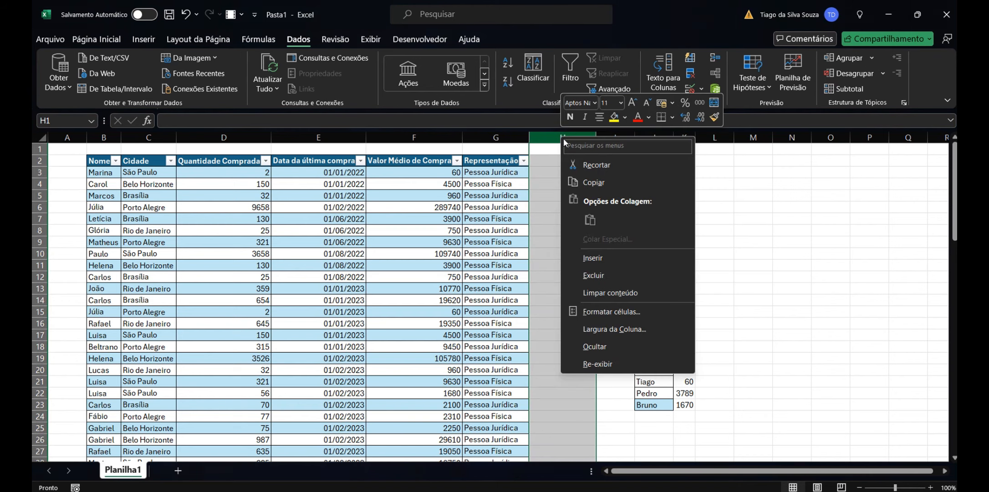
left_click(605, 255)
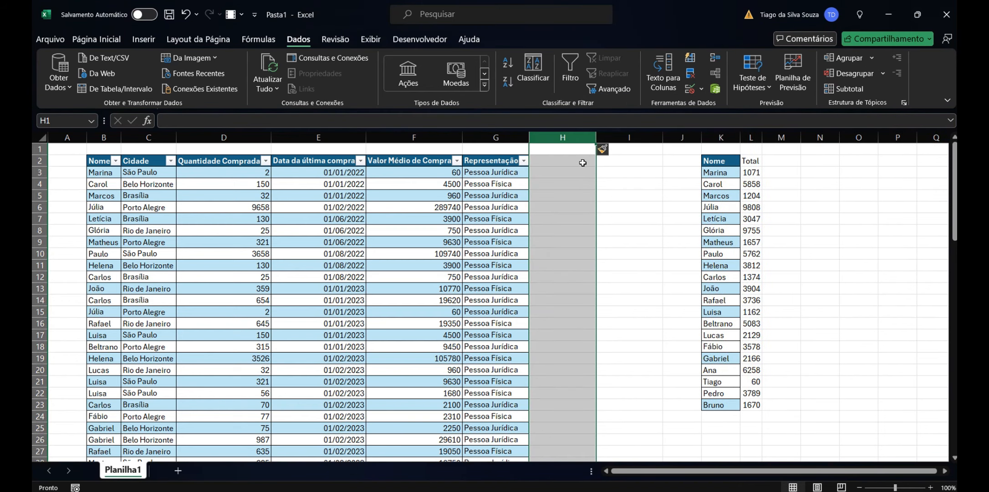
left_click(583, 162)
right_click(619, 137)
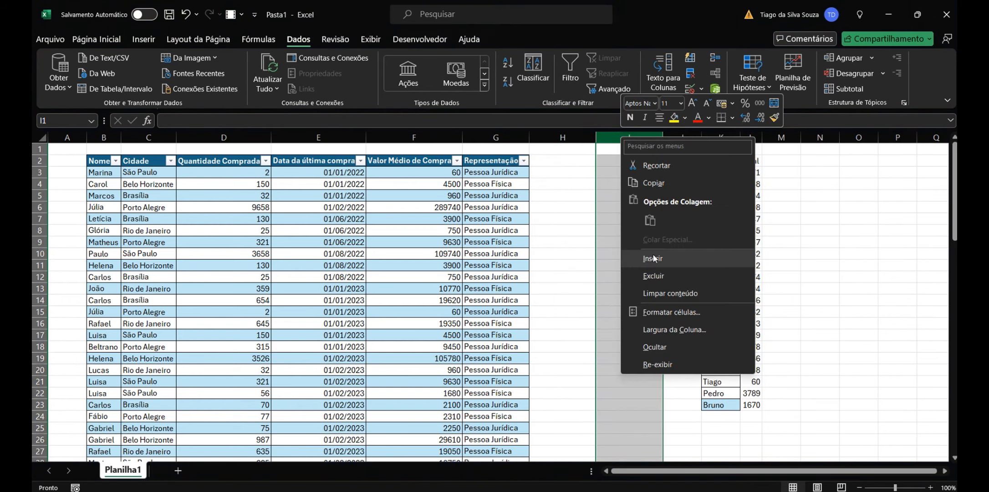
left_click(658, 259)
left_click(591, 158)
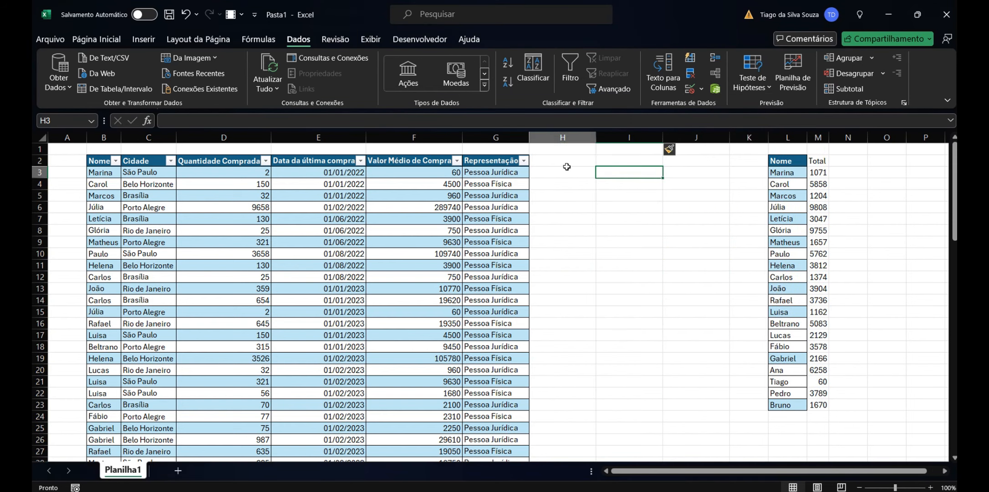
- Enter the header Imposto in cell I2
left_click(611, 160)
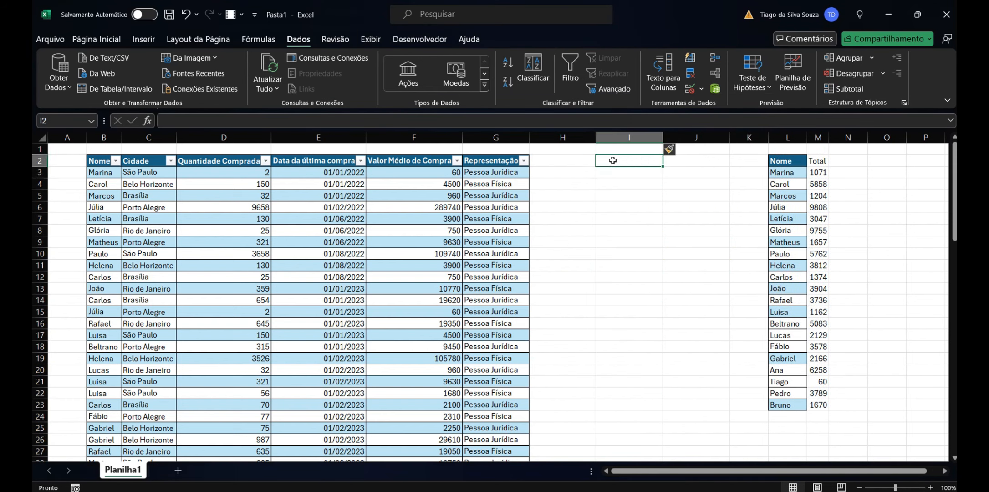
type("Imposto")
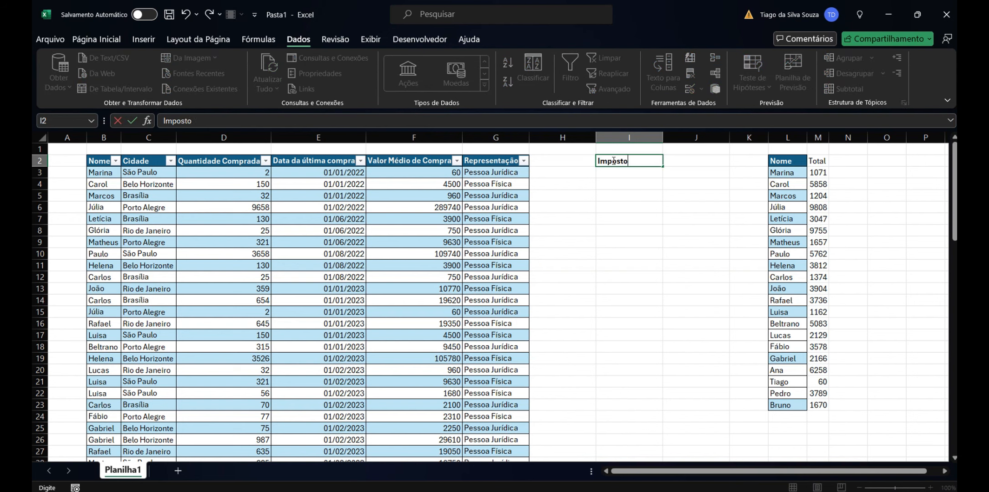
key("Return")
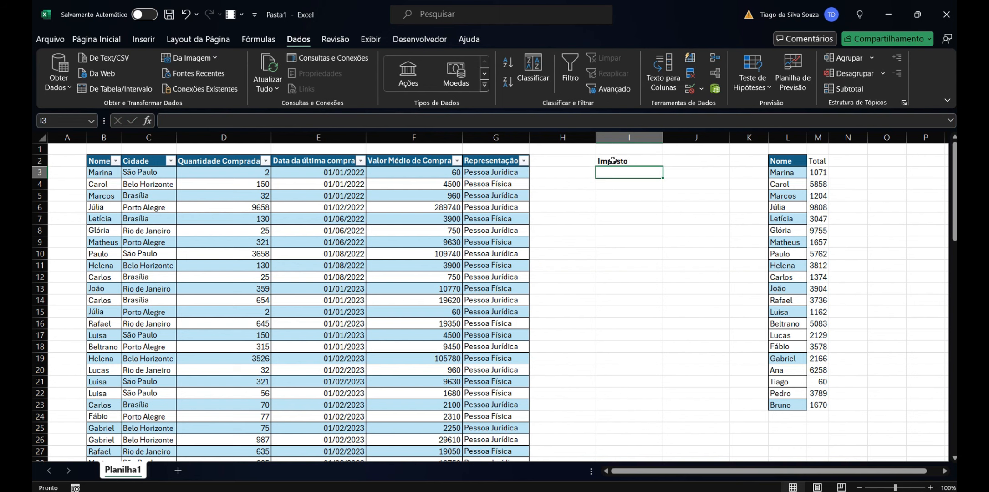
- Enter the formula =(H3/100) in cell I3, under the Imposto header
type("=")
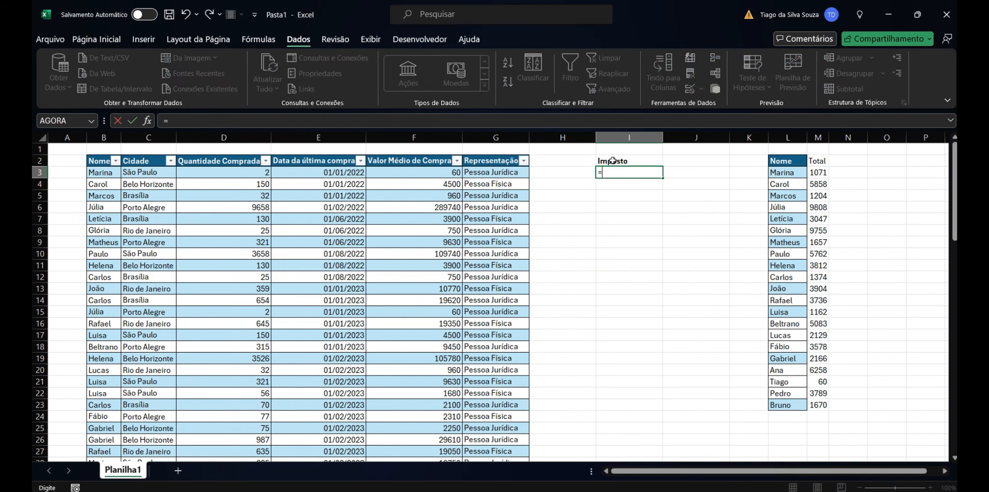
left_click(560, 171)
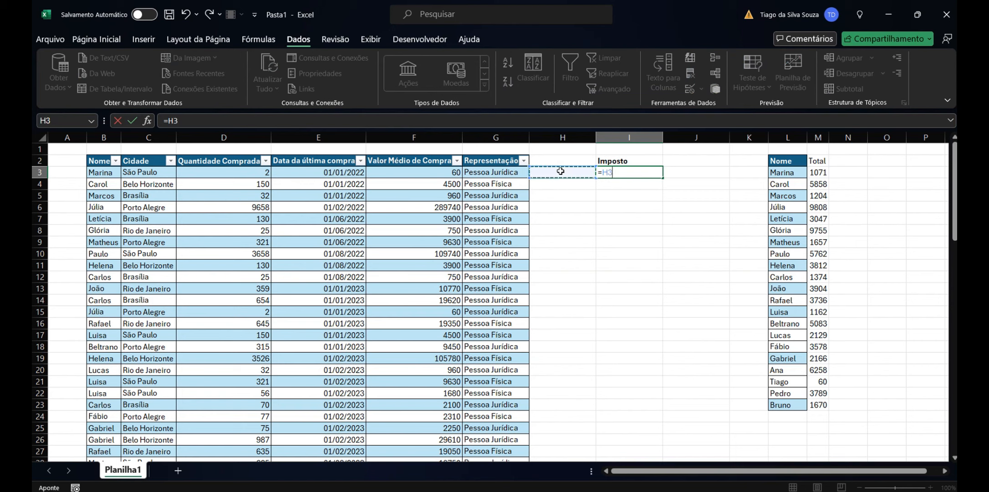
key("BackSpace")
type("(")
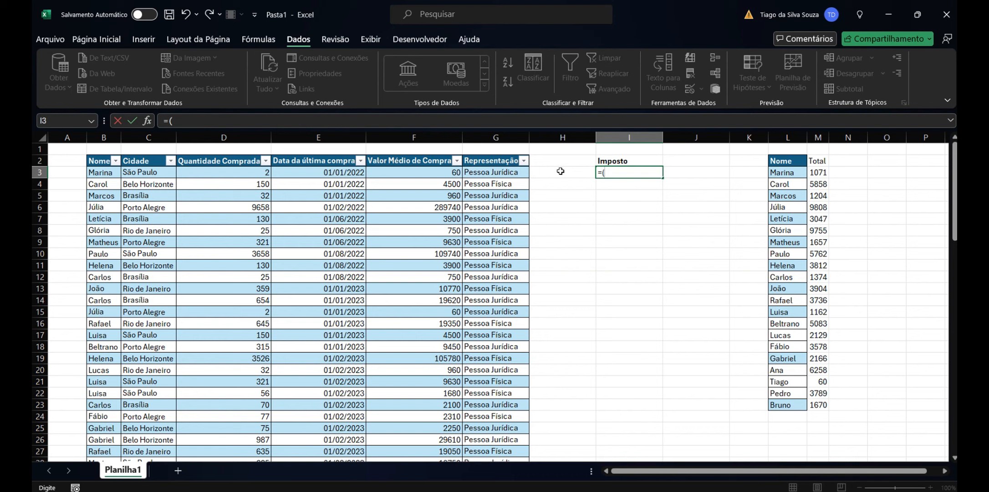
left_click(562, 172)
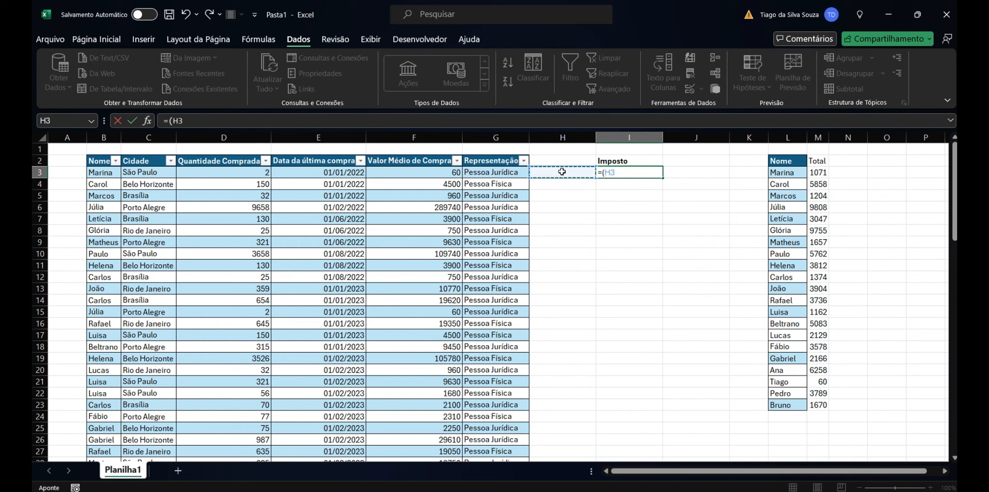
type("/100")
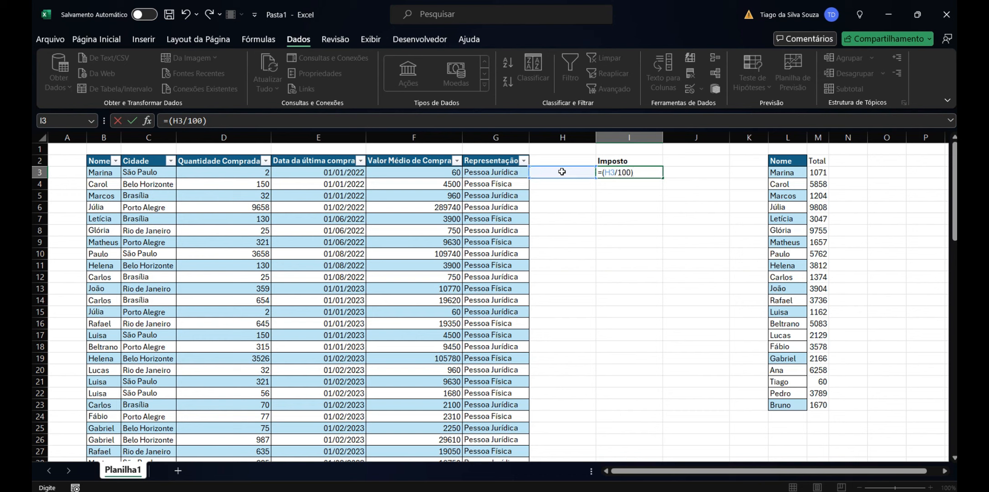
key("ctrl+Return")
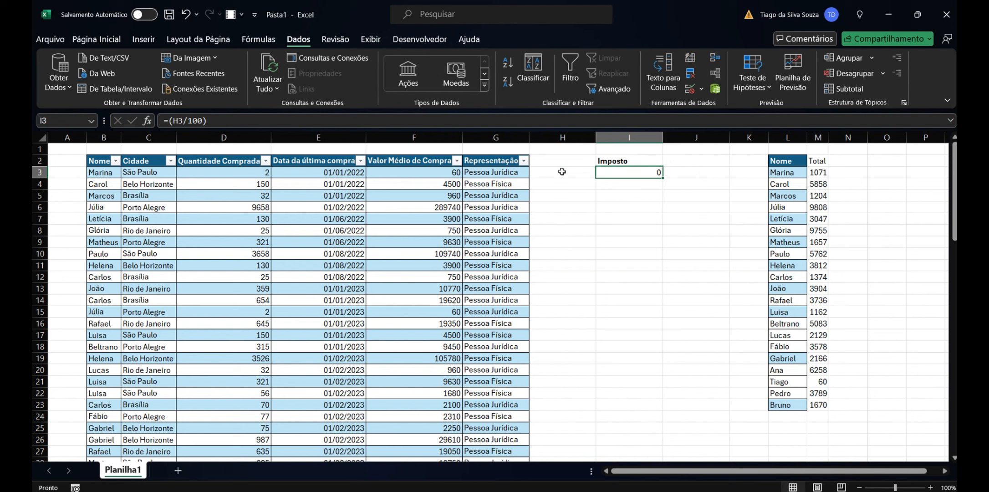
- Multiply the I3 formula by row 3's Valor Médio de Compra, append a closing bracket and try to commit it
left_click(254, 122)
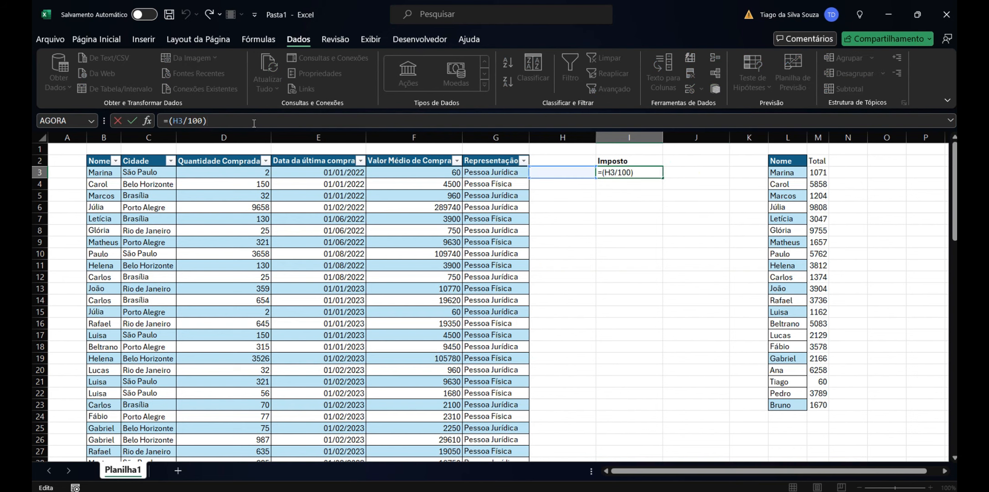
type("*")
left_click(433, 174)
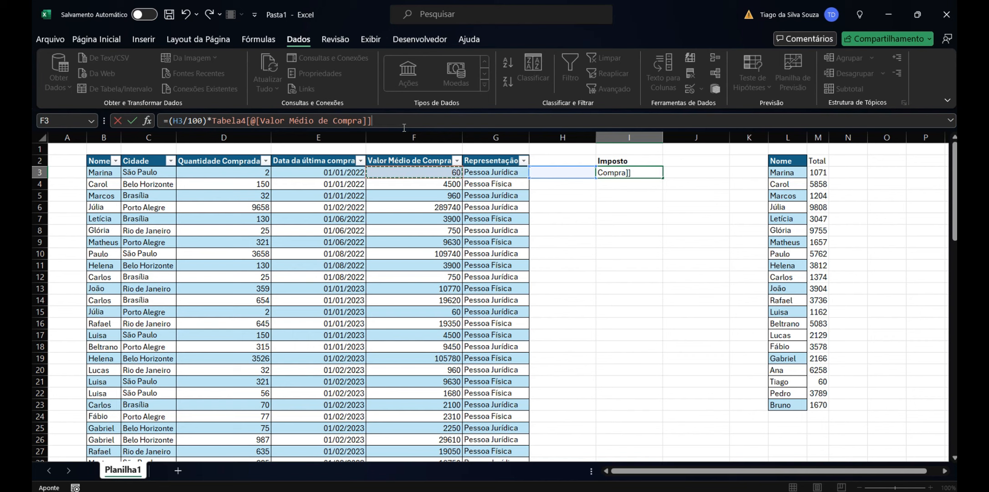
type(")")
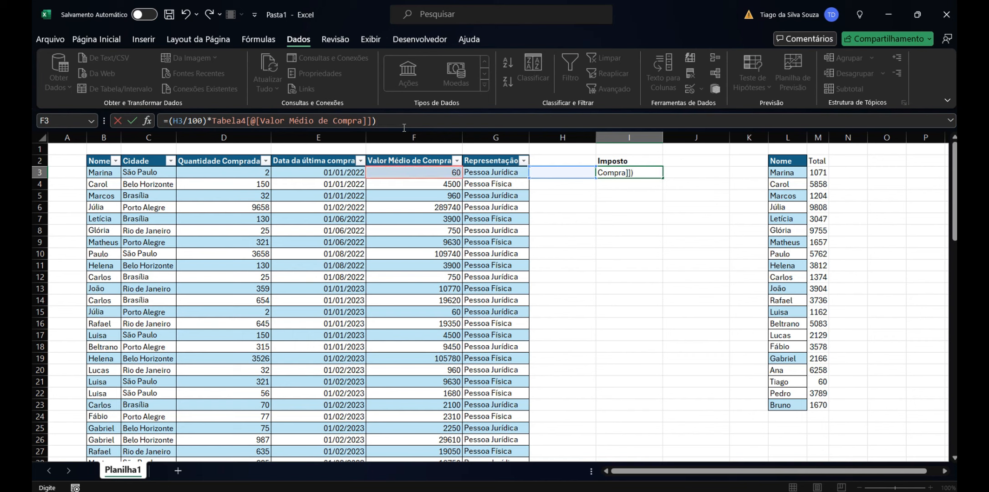
key("Return")
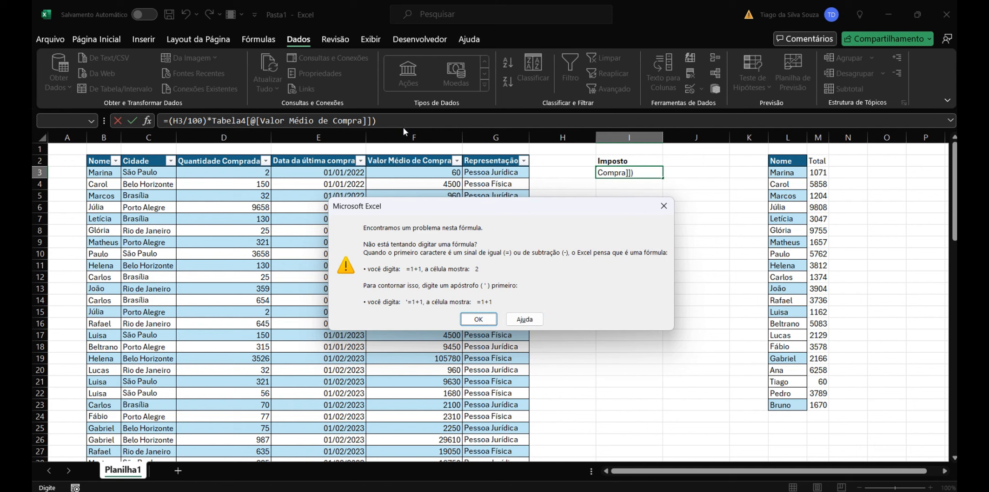
left_click(482, 317)
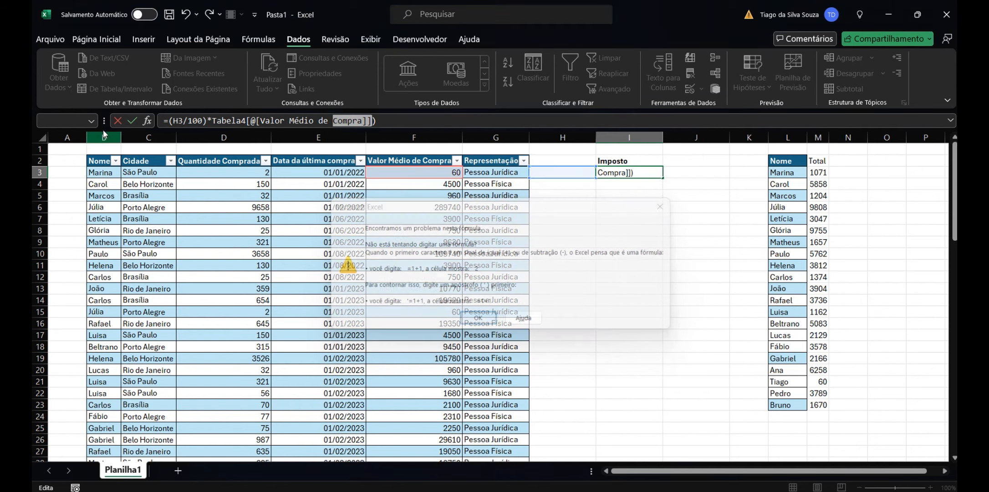
- Add the missing opening bracket to the I3 formula and add row 3's Valor Médio de Compra to the product
left_click(168, 120)
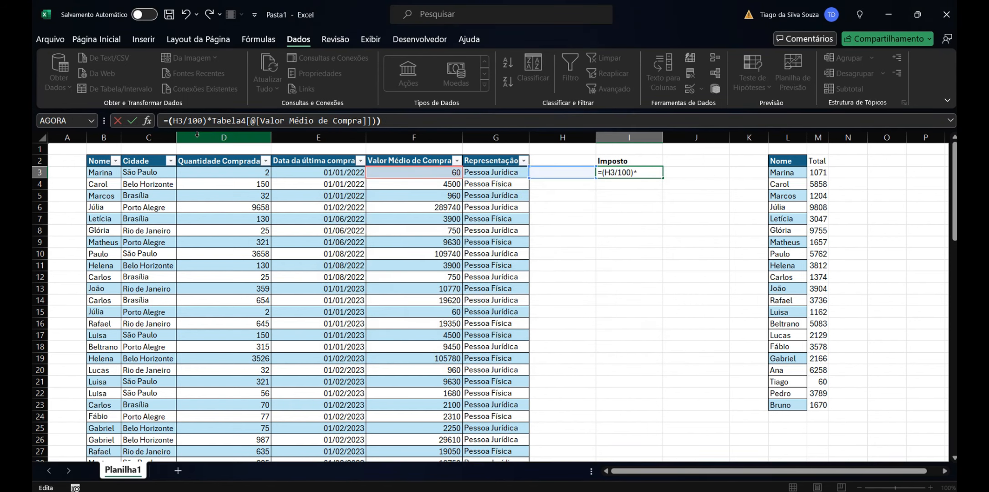
type("(")
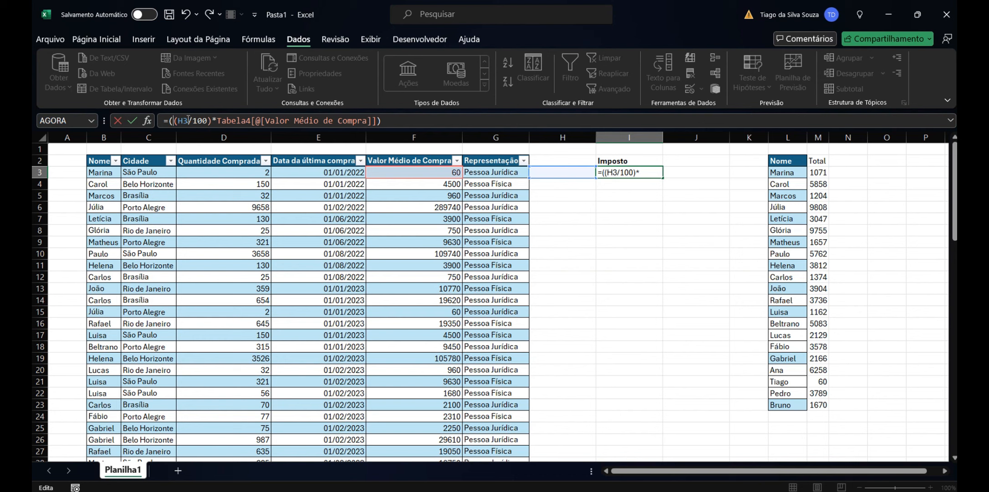
double_click(187, 121)
left_click_drag(193, 121, 203, 121)
left_click(404, 120)
type("+")
left_click(423, 168)
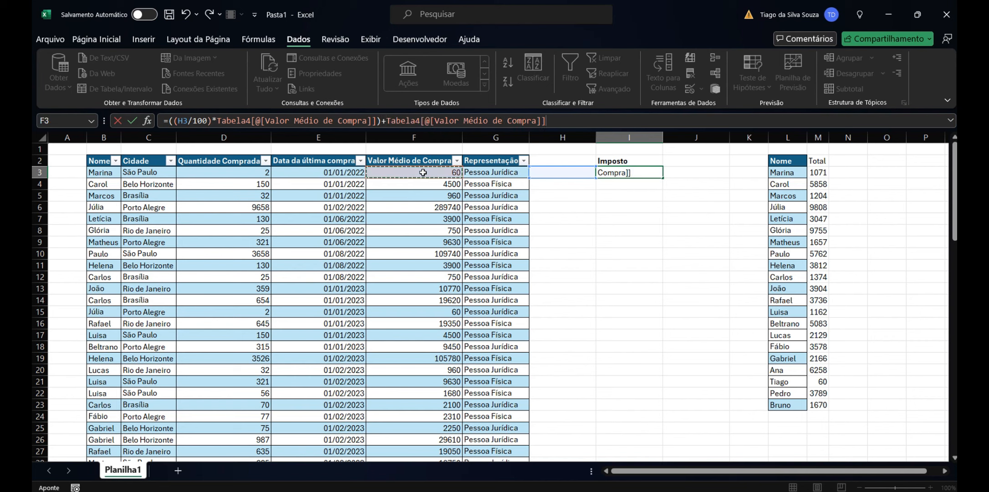
key("Return")
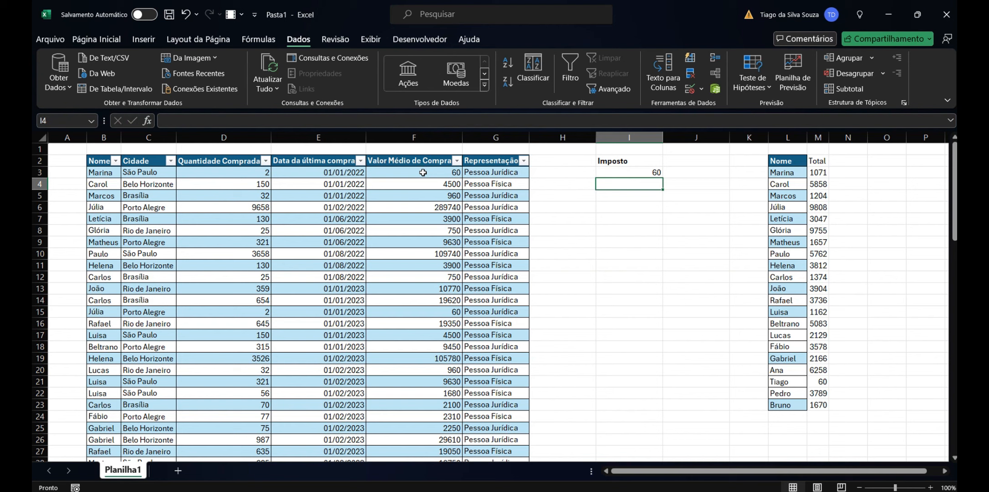
- Extend the header in I2 to read Imposto Calculado
double_click(645, 160)
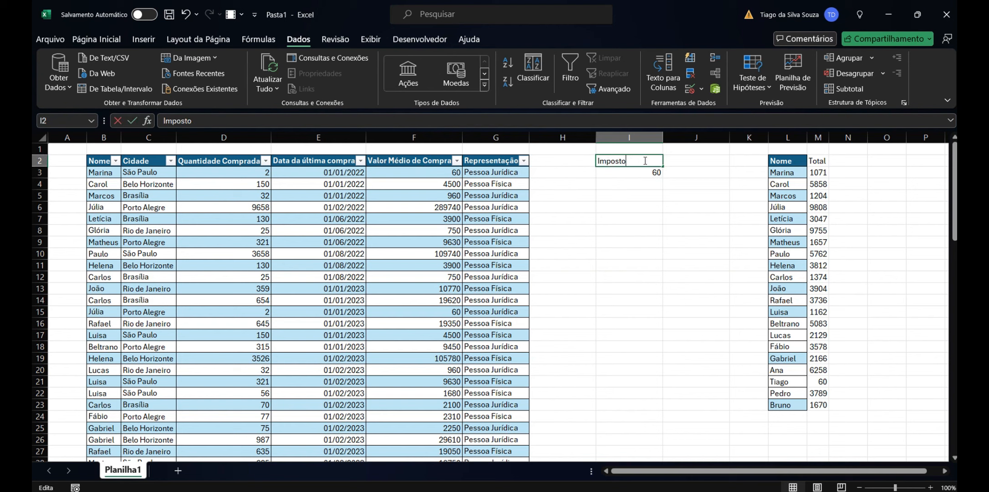
type("Calculado")
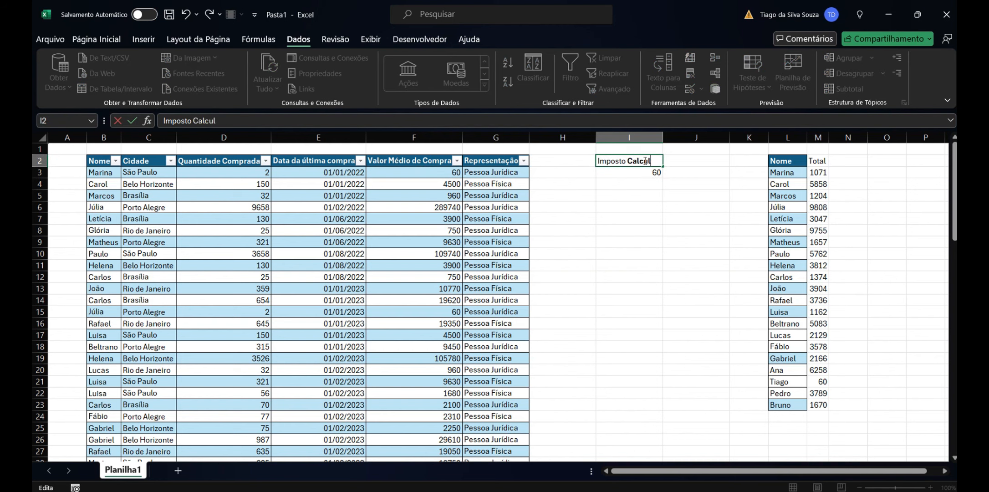
left_click(625, 177)
- Add an Imposto column to the purchase table with its header in H2 and enter 20 in H3
left_click(569, 163)
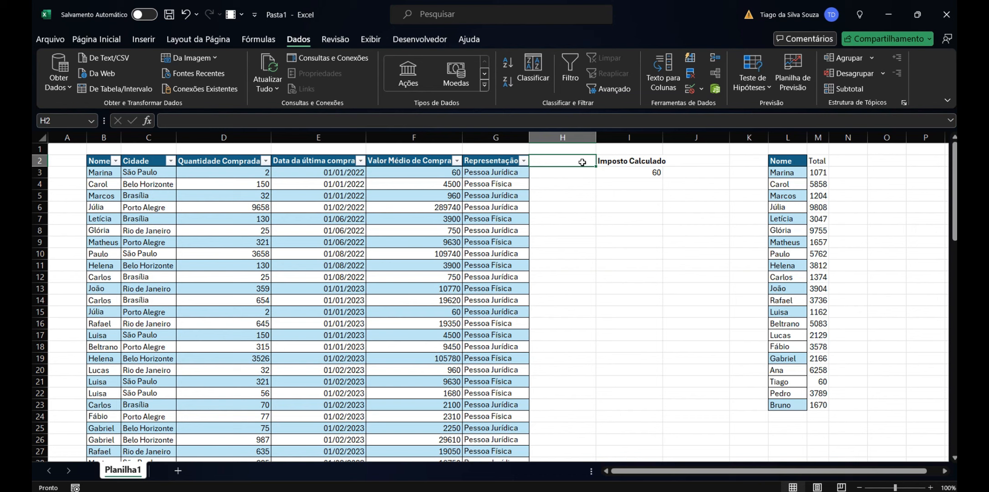
type("Imposto")
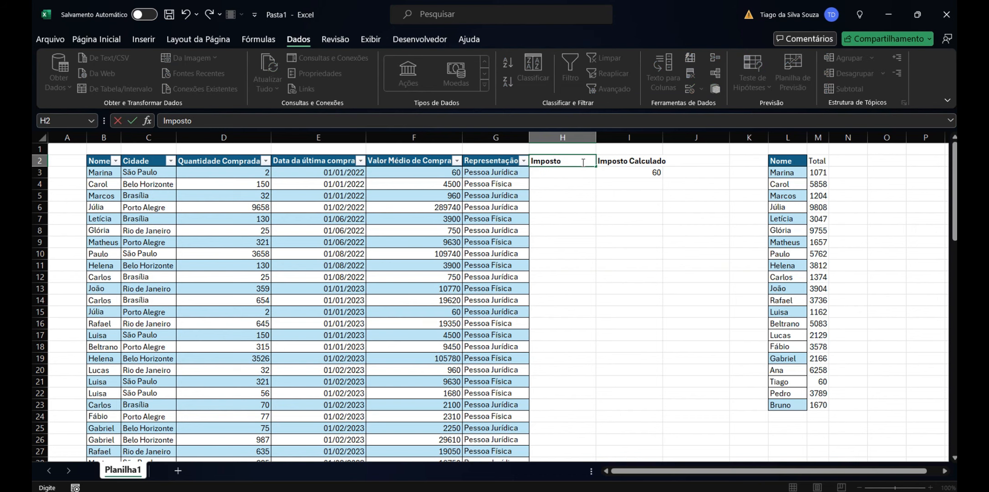
left_click(566, 175)
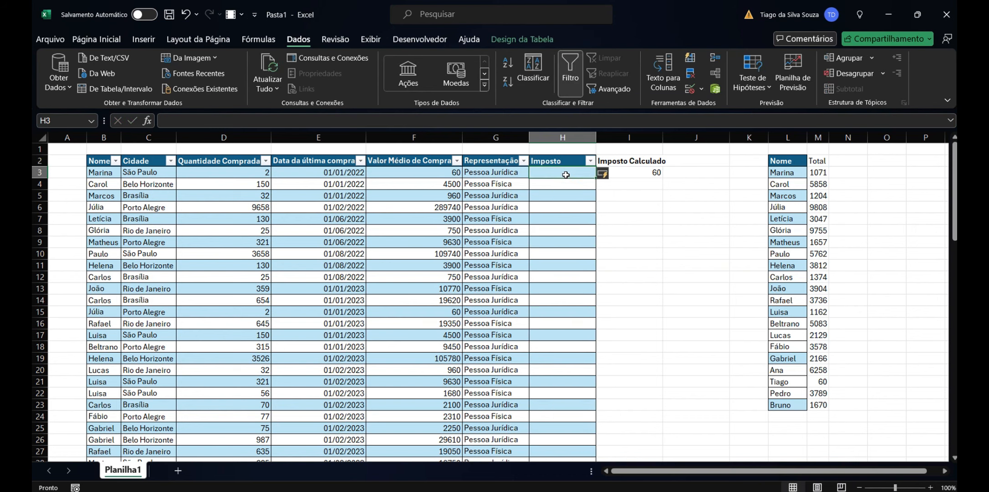
type("20")
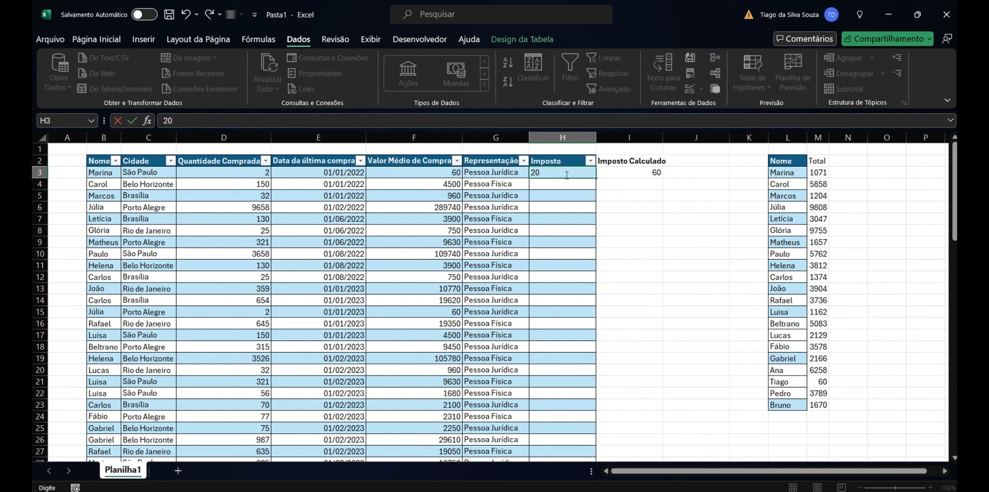
key("Return")
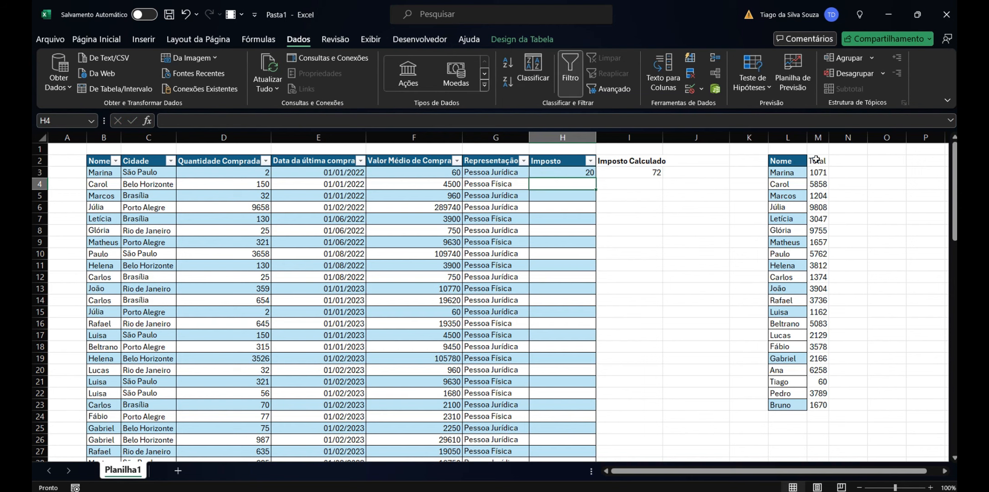
- Insert a blank column at J, after the Imposto Calculado column
left_click(654, 172)
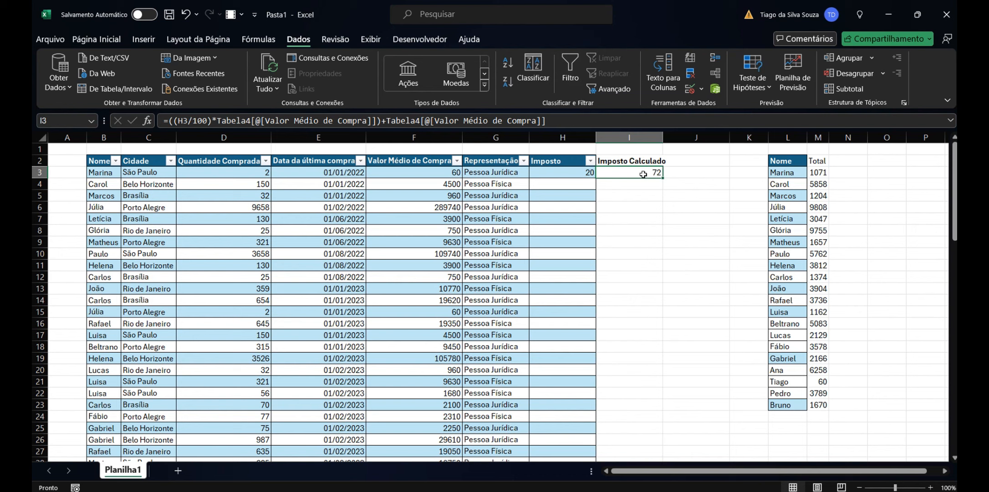
right_click(722, 138)
left_click(762, 258)
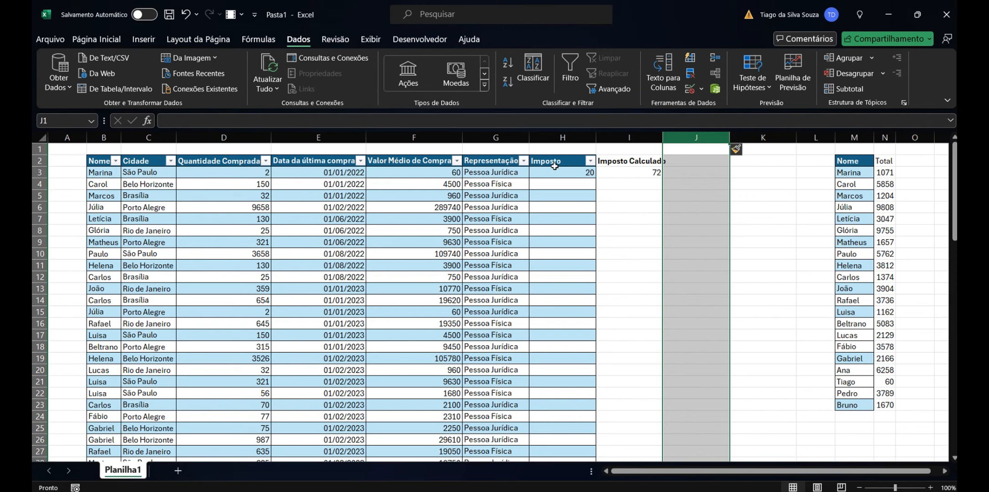
- Copy all the city entries of the Cidade column, from C3 to C83
left_click(154, 196)
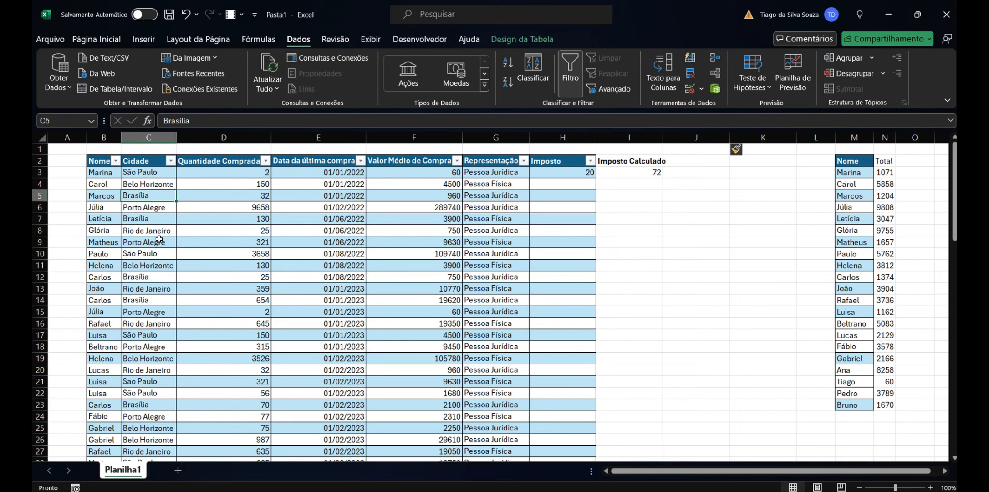
scroll(155, 232, "down", 5)
scroll(155, 232, "up", 5)
left_click(709, 172)
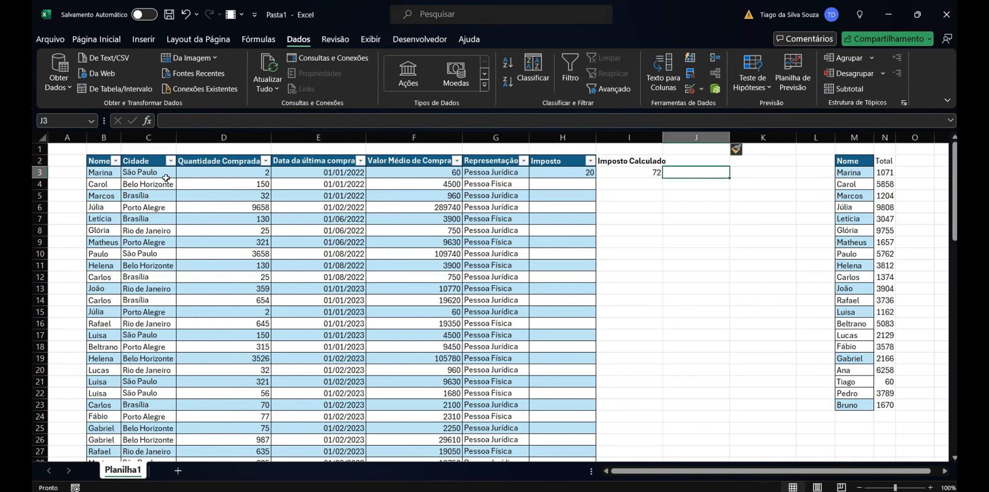
left_click_drag(164, 175, 176, 448)
scroll(176, 448, "up", 2)
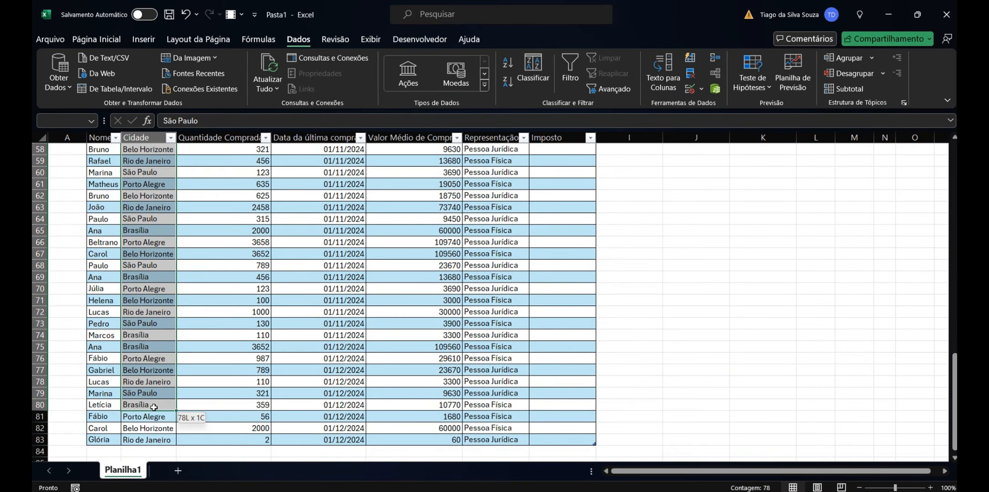
key("ctrl+c")
scroll(223, 396, "up", 17)
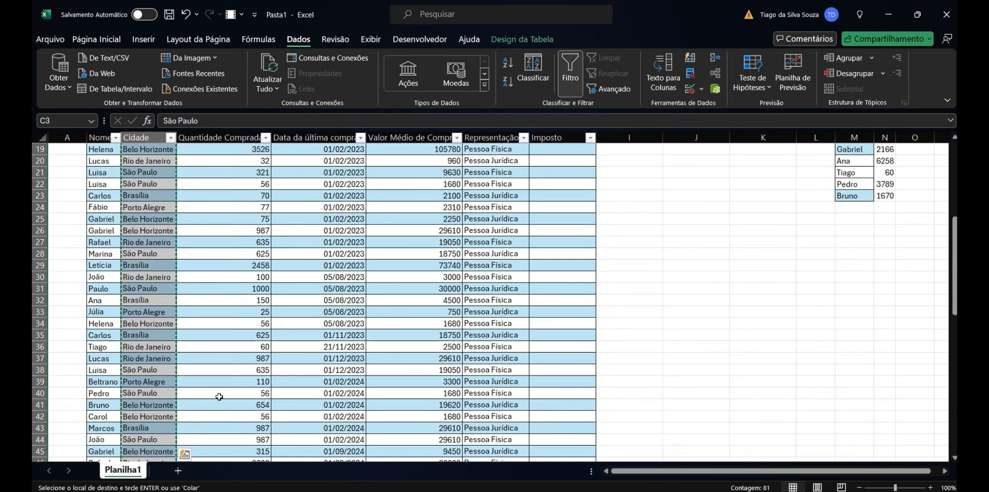
- Copy the whole Cidade column of the purchase table including its header, from C2 to C83
left_click(715, 165)
left_click(719, 182)
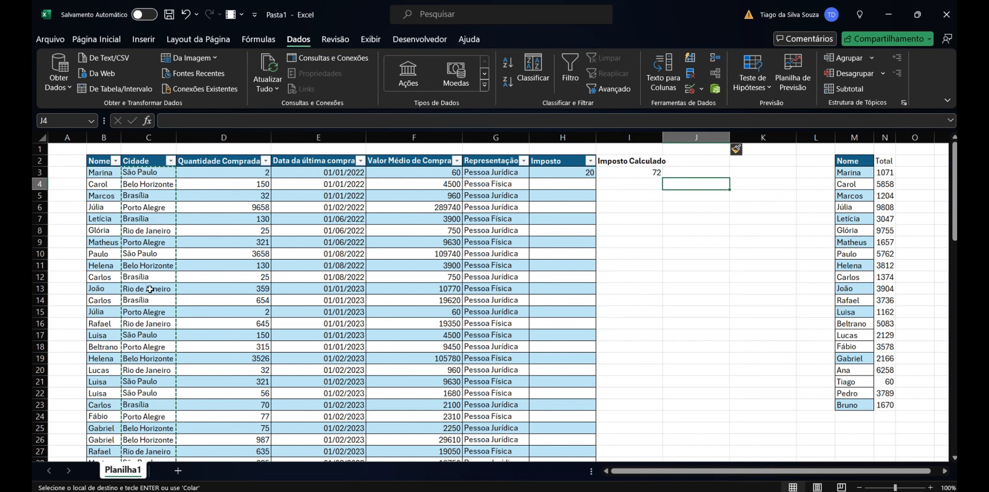
scroll(150, 289, "down", 20)
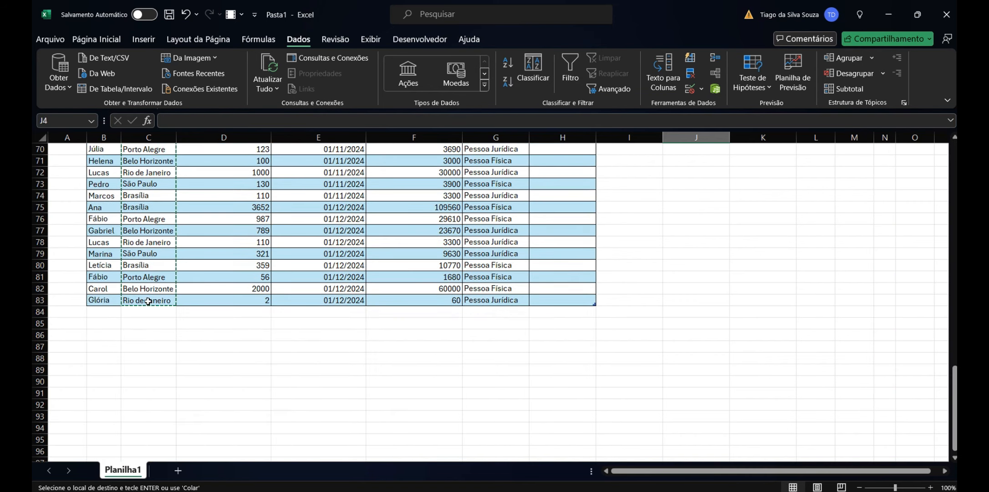
left_click(148, 301)
scroll(151, 255, "up", 20)
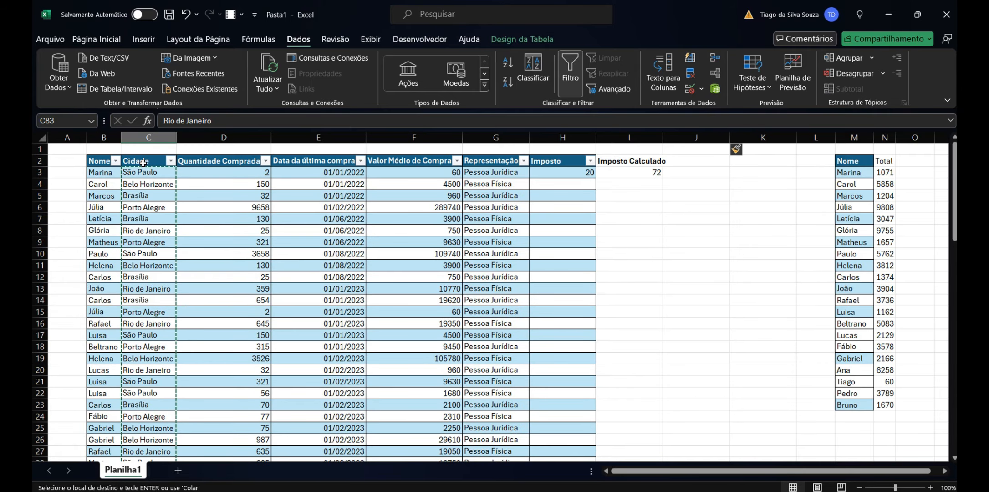
left_click(144, 163, "shift")
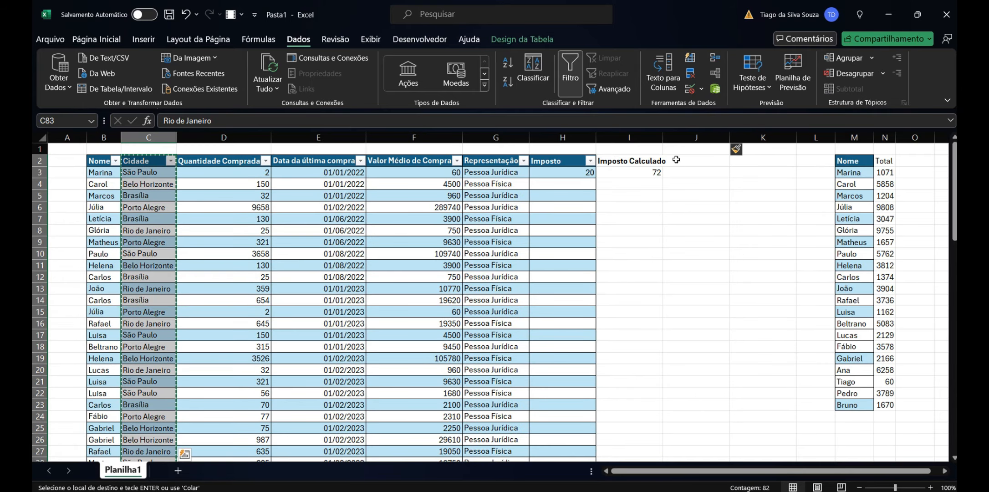
- Paste the copied Cidade column at J2 and insert a blank column at J to separate it from Imposto Calculado
left_click(721, 163)
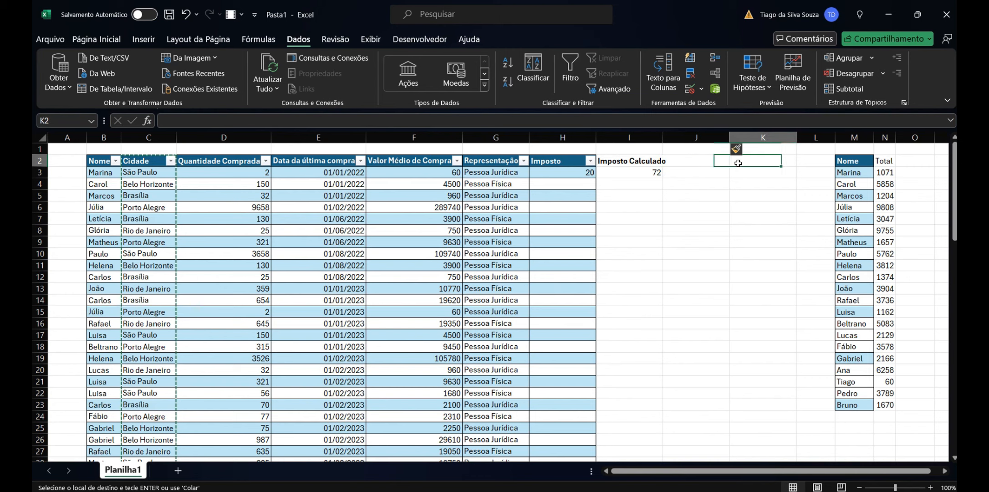
left_click(795, 138)
right_click(797, 141)
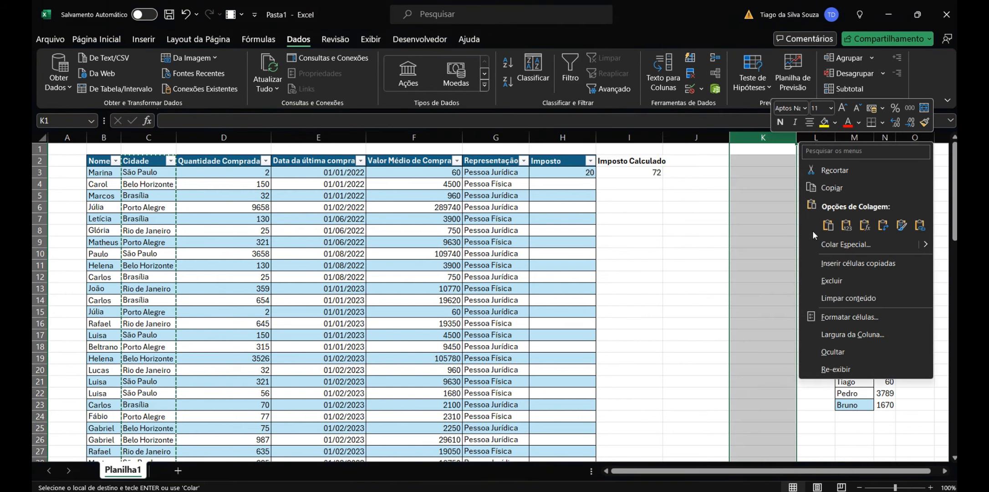
key("Escape")
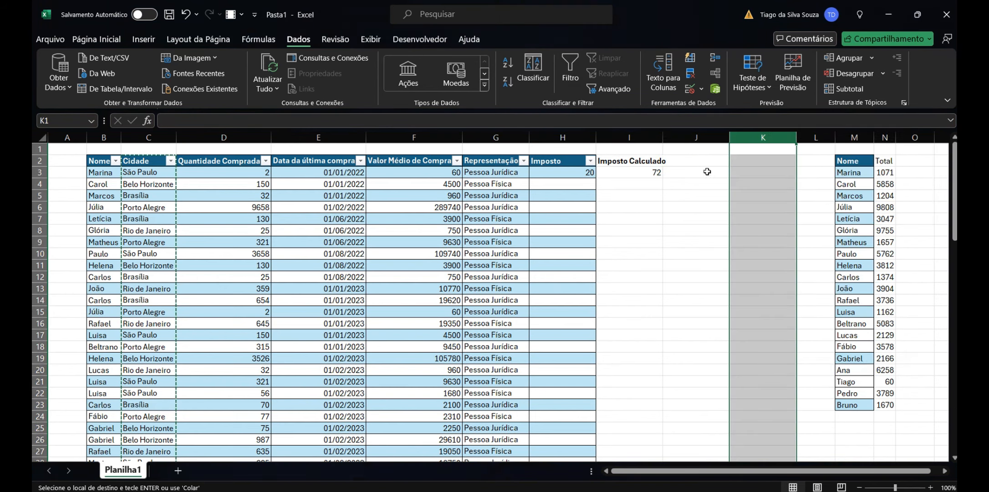
left_click(711, 161)
key("ctrl+v")
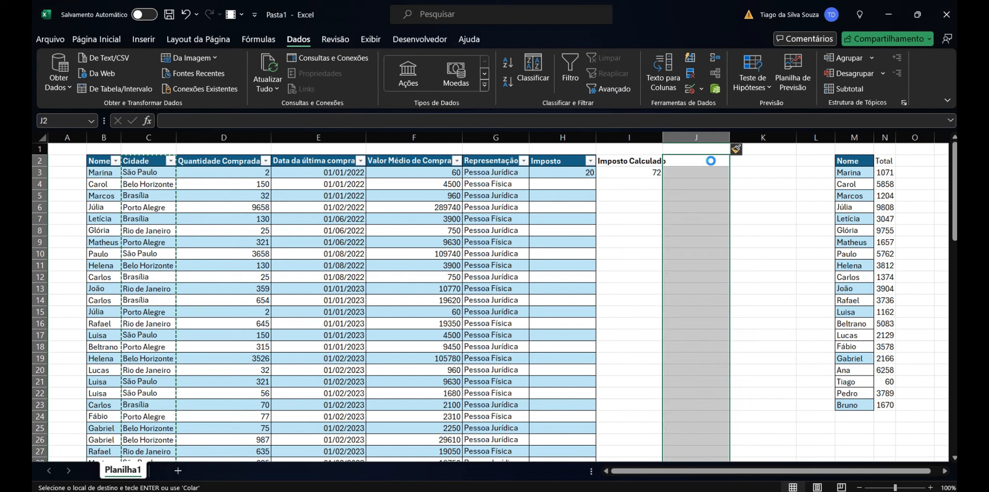
right_click(678, 138)
left_click(708, 266)
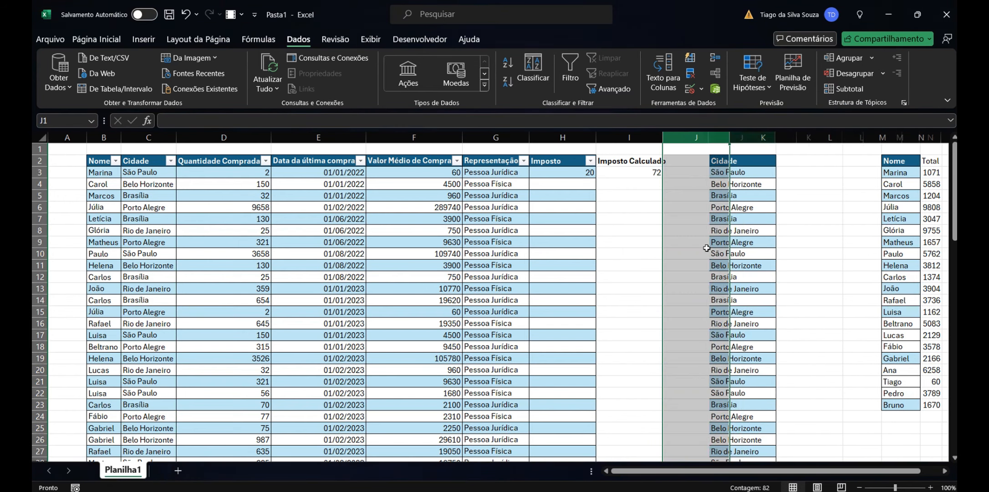
left_click(819, 171)
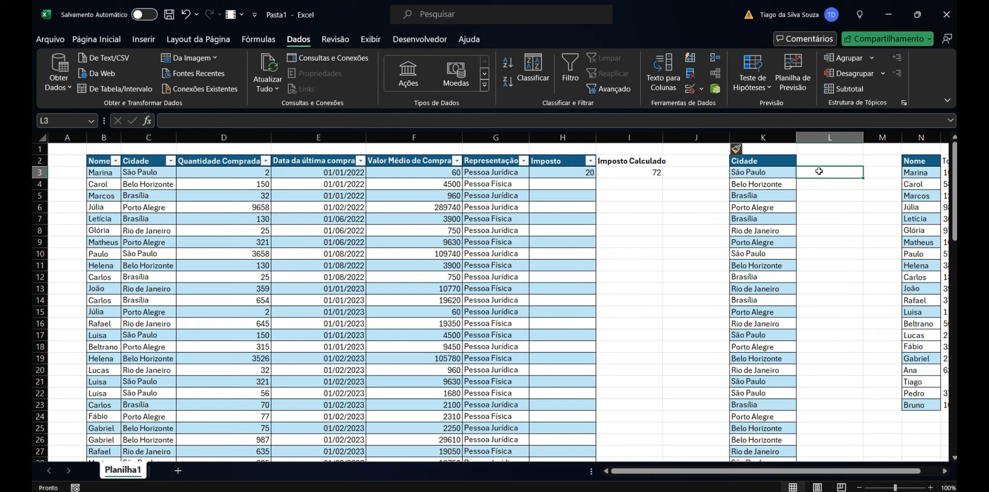
- Remove the duplicate cities from the pasted list K2:K83, treating Cidade as the header
left_click(775, 161)
key("ctrl+shift+Down")
scroll(776, 266, "up", 2)
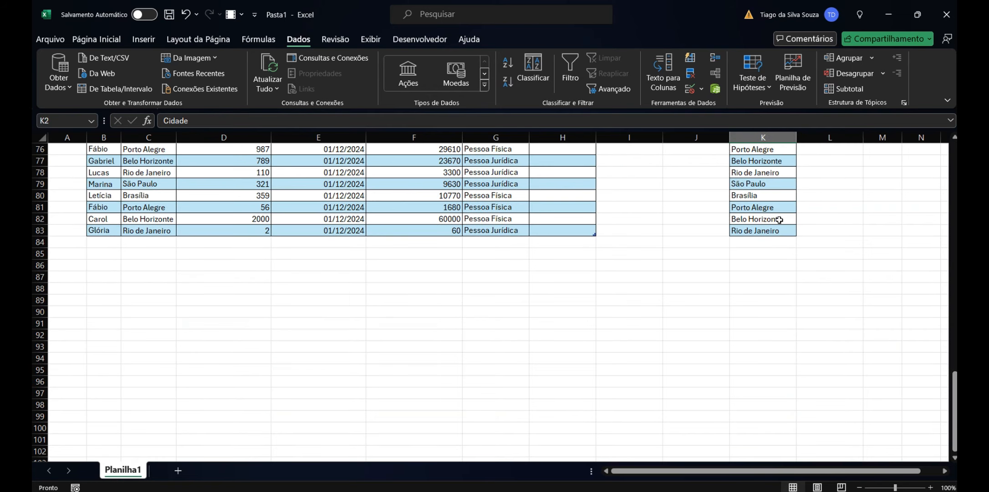
left_click(770, 238, "shift")
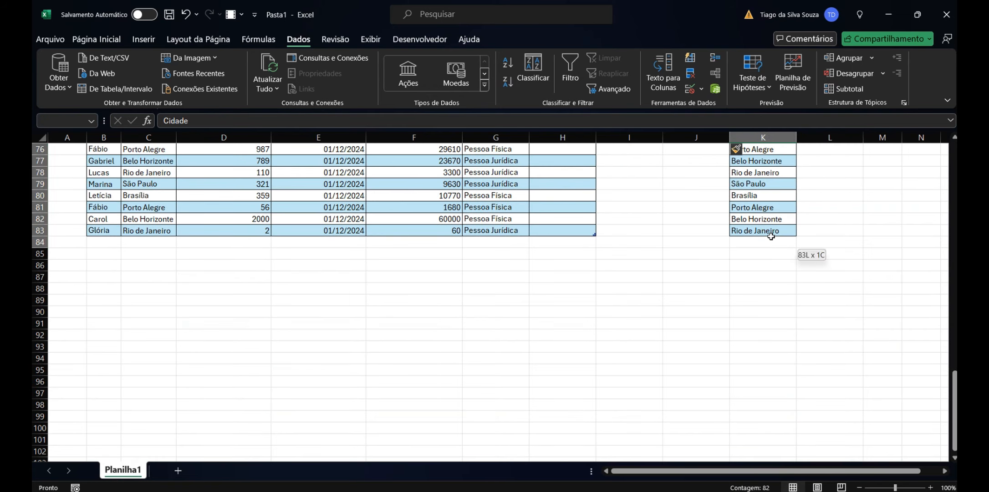
left_click(747, 230, "shift")
left_click(689, 75)
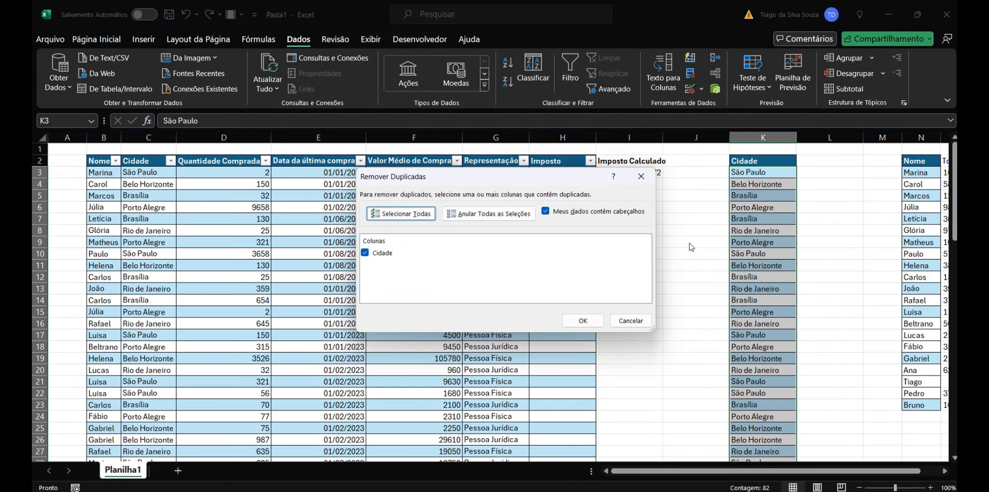
left_click(582, 320)
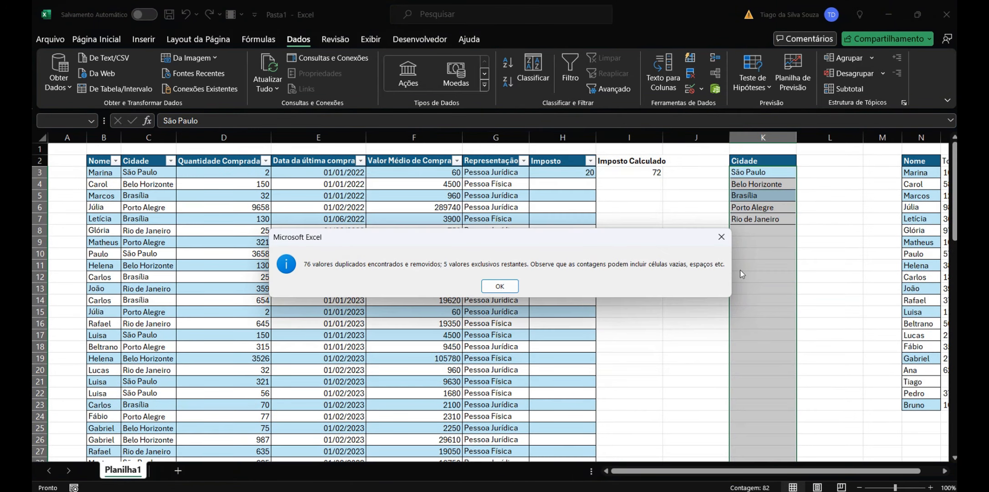
left_click(722, 234)
left_click(822, 217)
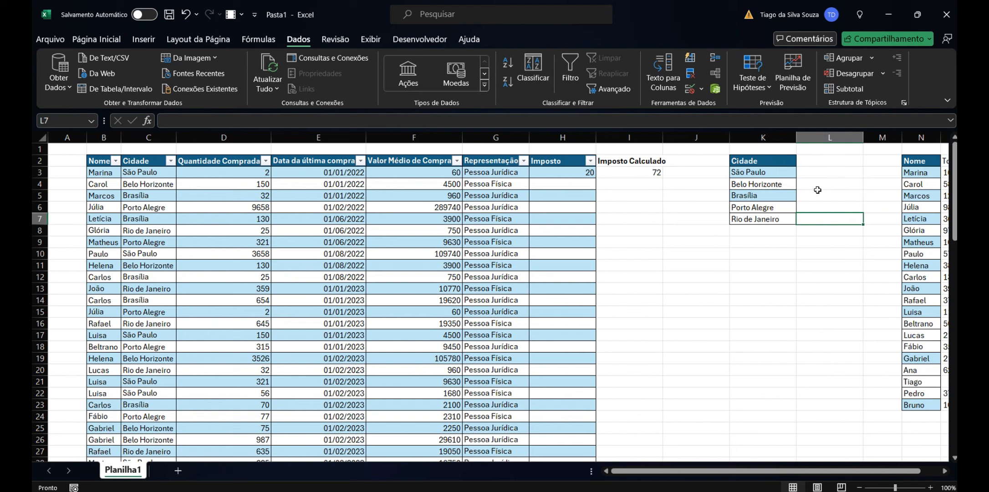
- Enter the city tax rates in L3 to L7: São Paulo 20, Belo Horizonte 19,5, Brasília 22, Porto Alegre 20,5, Rio de Janeiro 21
left_click(815, 173)
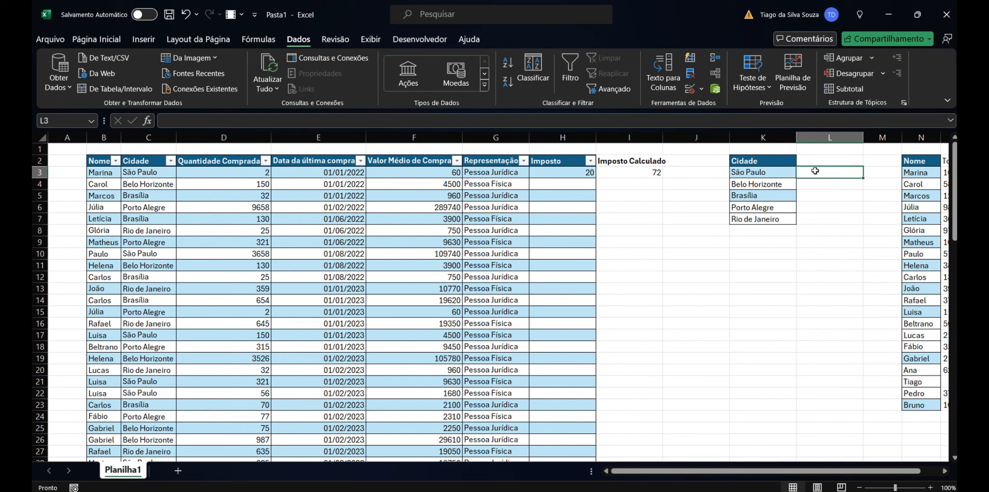
type("20")
key("Return")
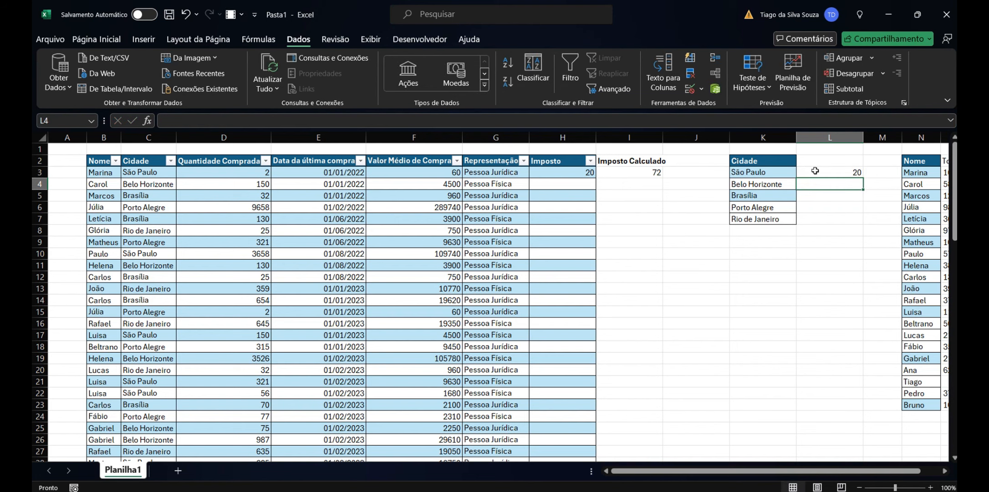
type("1")
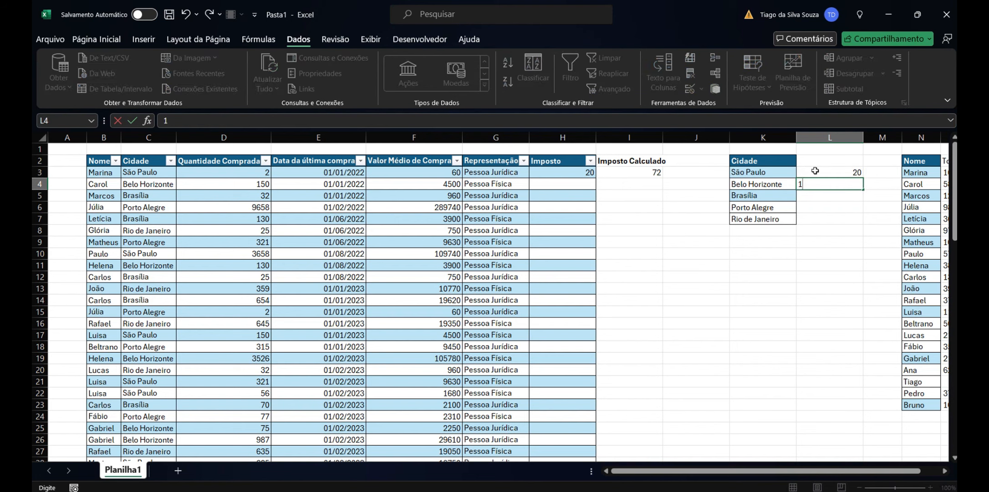
type("9,5")
key("Return")
type("19")
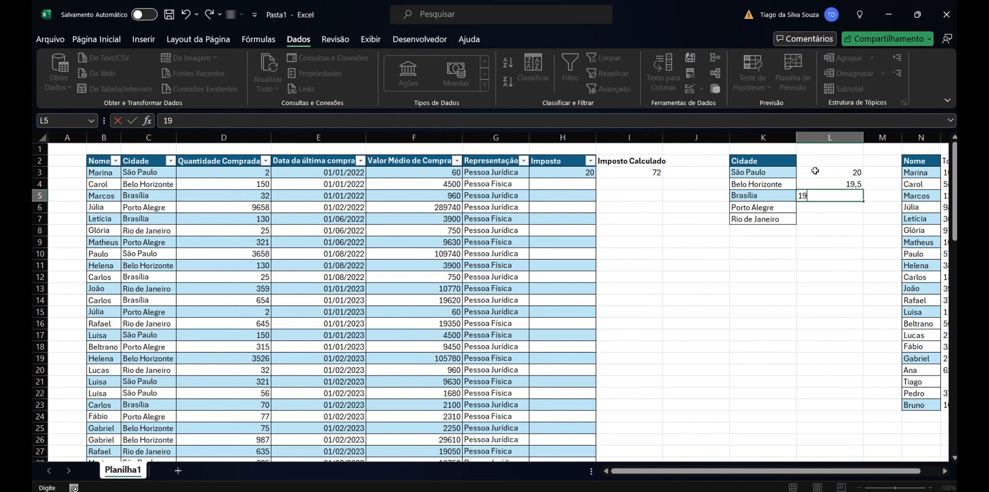
key("BackSpace")
key("BackSpace")
type("22")
key("Return")
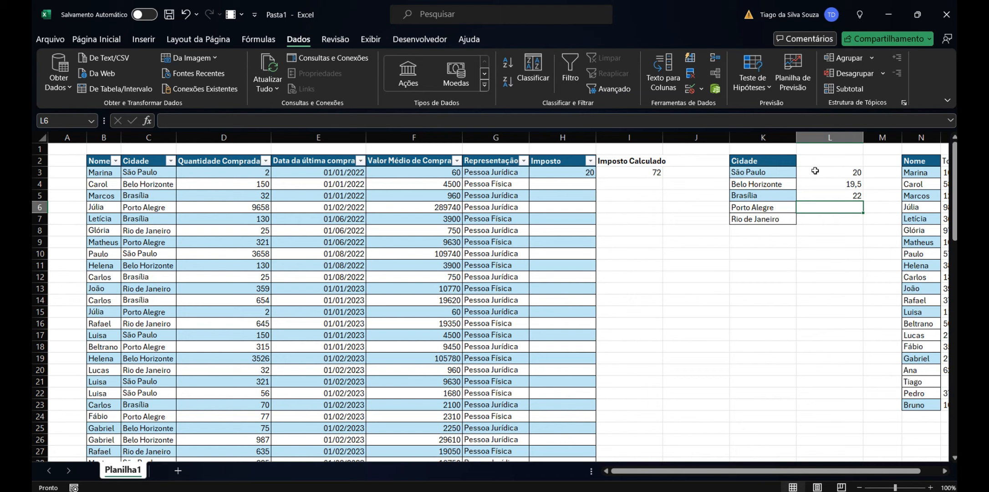
type("20,5")
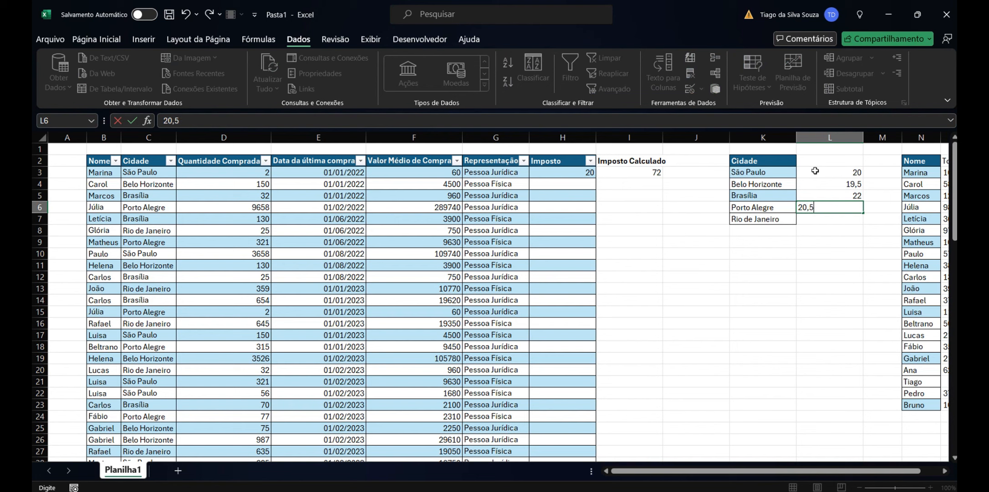
key("Return")
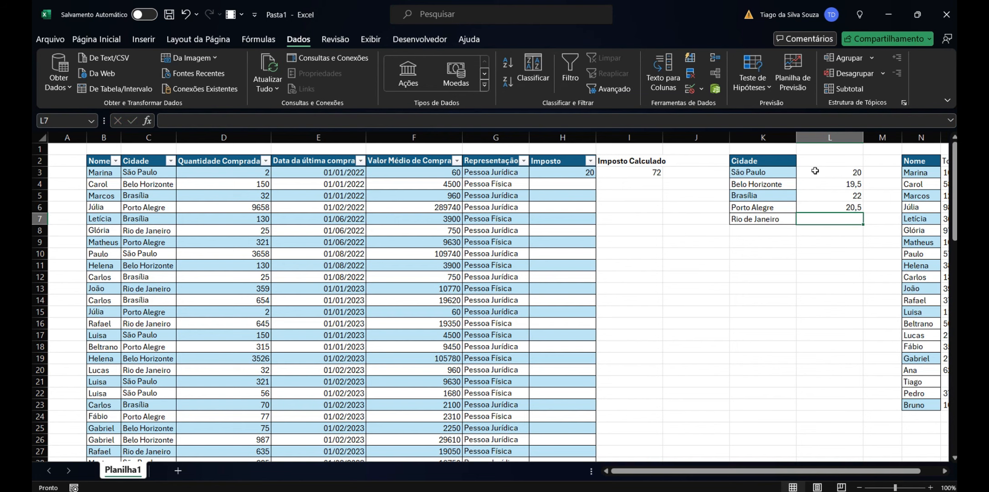
type("21")
key("Return")
- Add the header Imposto in L2 above the city tax rates
left_click(565, 173)
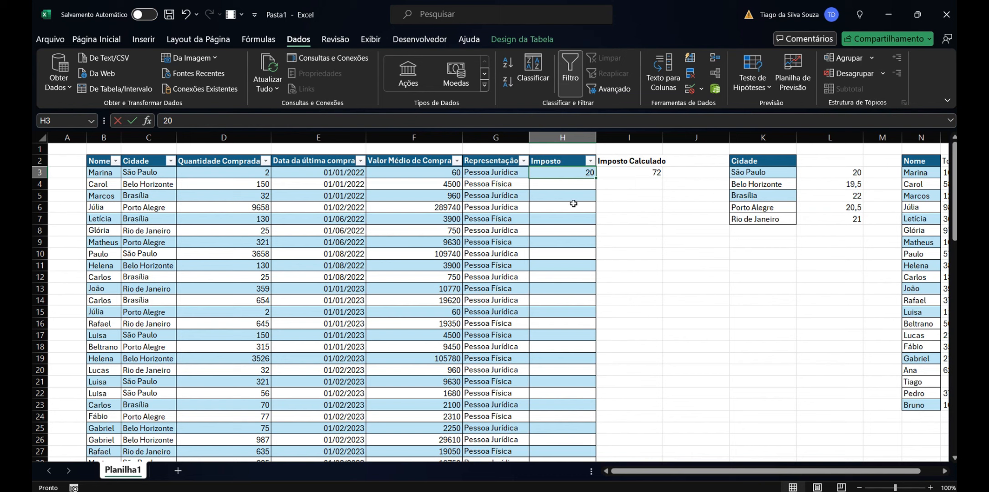
left_click(824, 162)
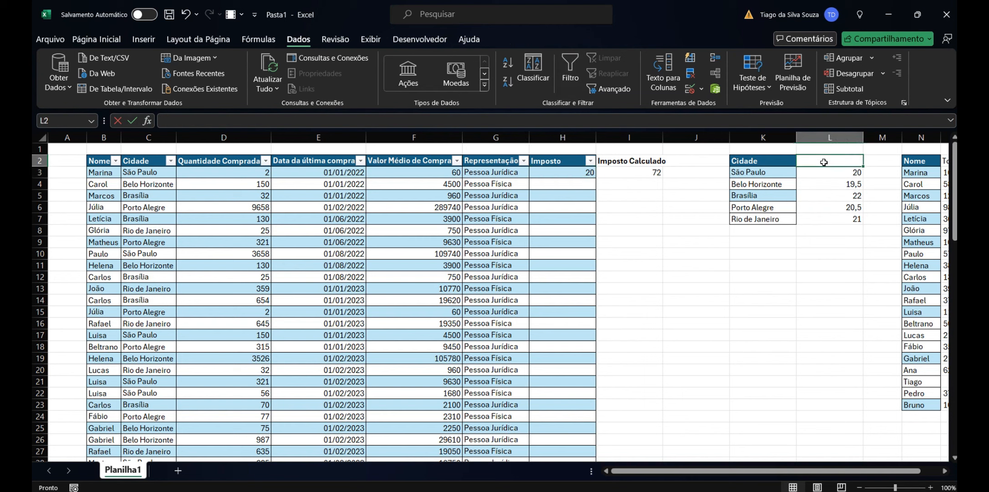
type("Imposto")
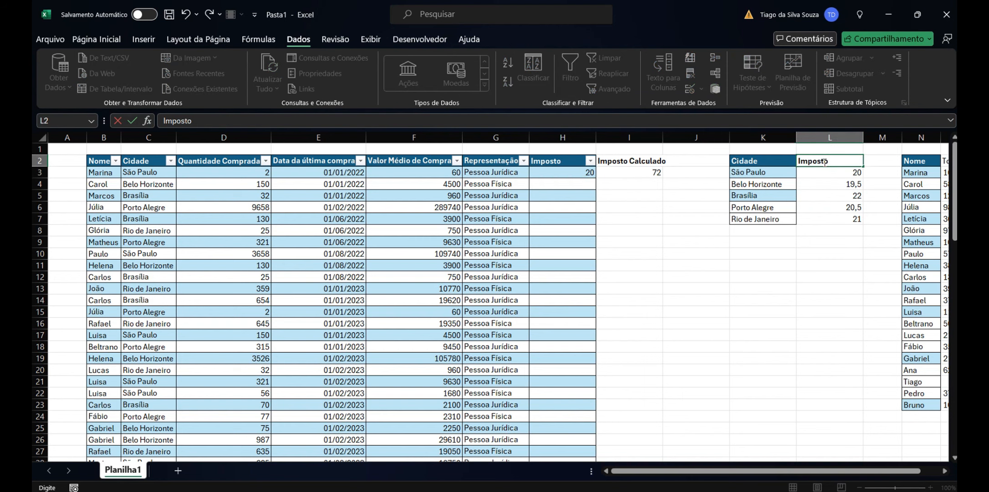
- Apply borders to all cells of the city tax table K2:L7
left_click_drag(848, 220, 775, 161)
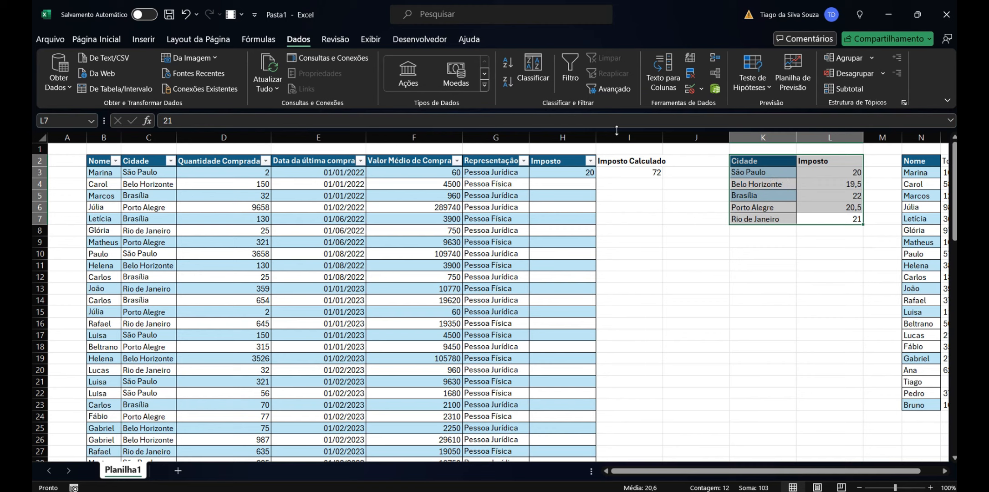
left_click(119, 41)
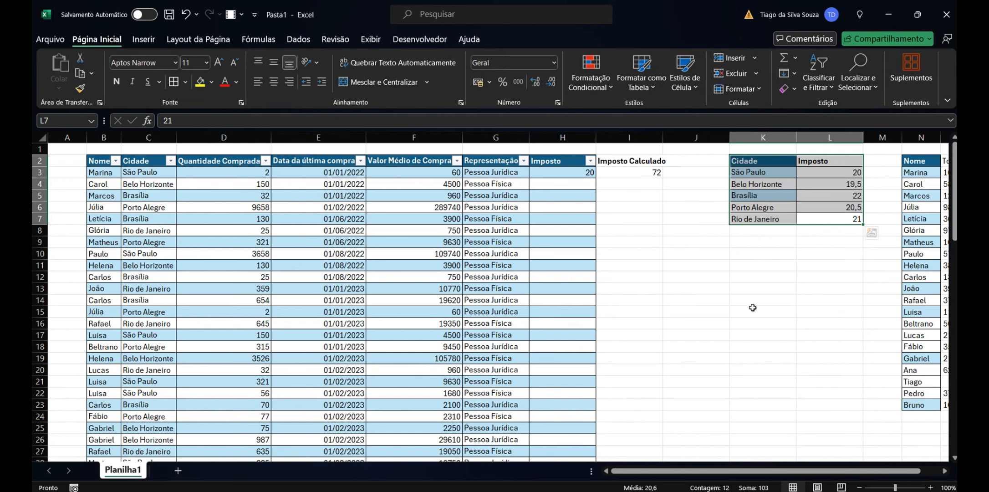
left_click(804, 251)
left_click_drag(825, 219, 770, 162)
left_click(828, 173)
- Begin a PROCV formula in H3 that looks up the row's Cidade in the city tax table K2:L7
left_click(582, 182)
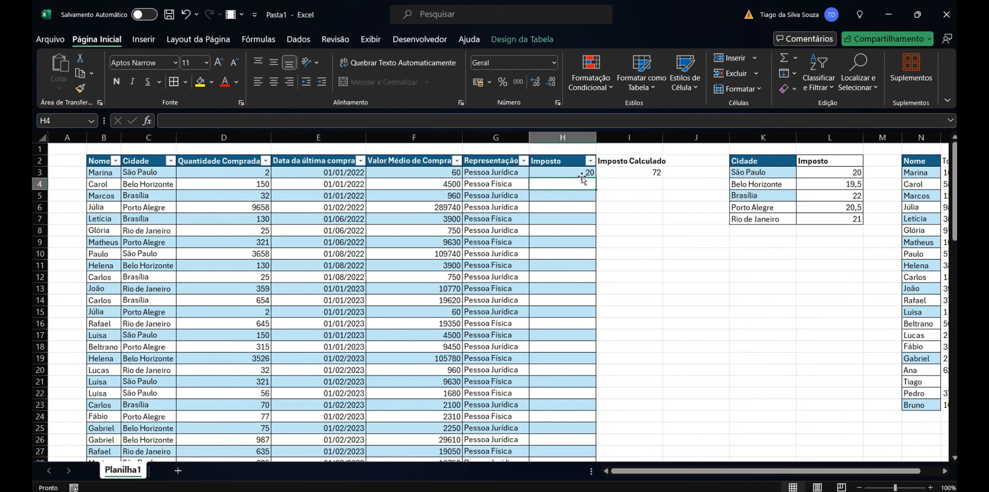
left_click(585, 171)
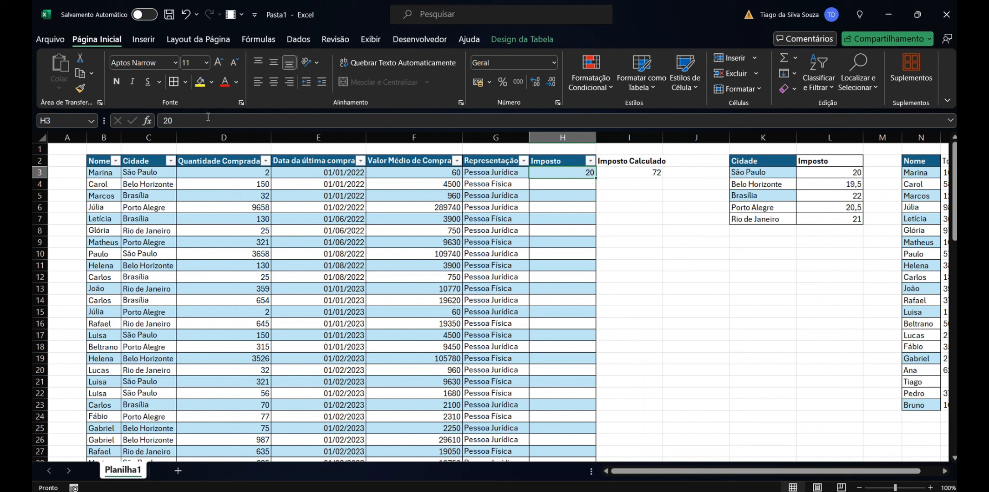
type("=p")
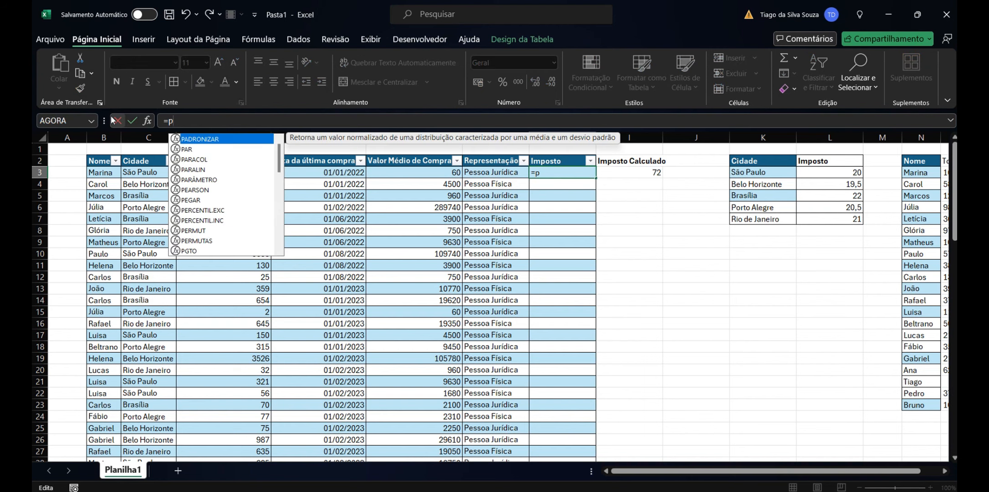
type("rov")
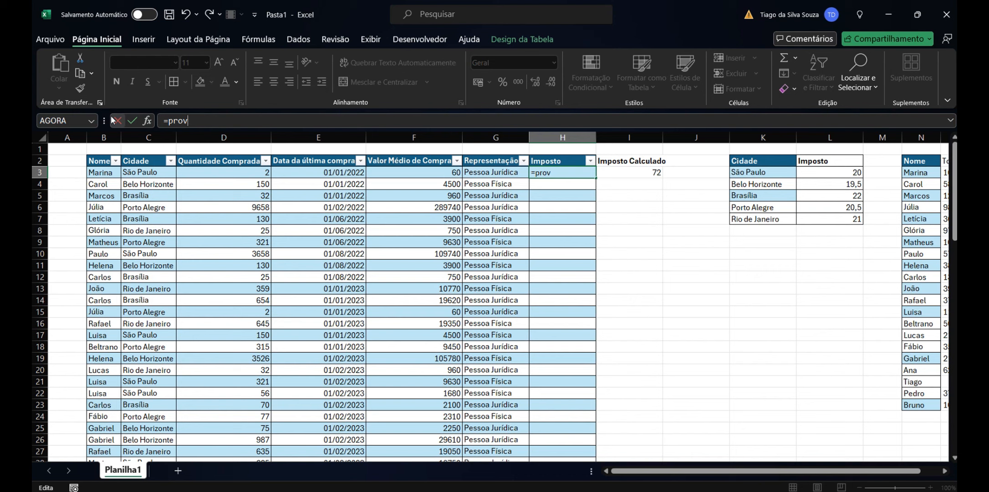
type("(")
key("BackSpace")
key("BackSpace")
key("BackSpace")
key("BackSpace")
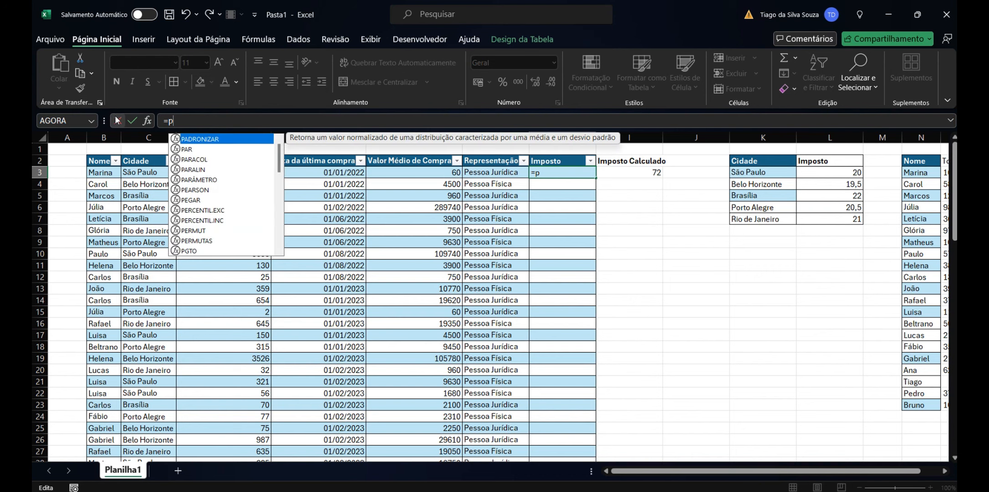
type("ro")
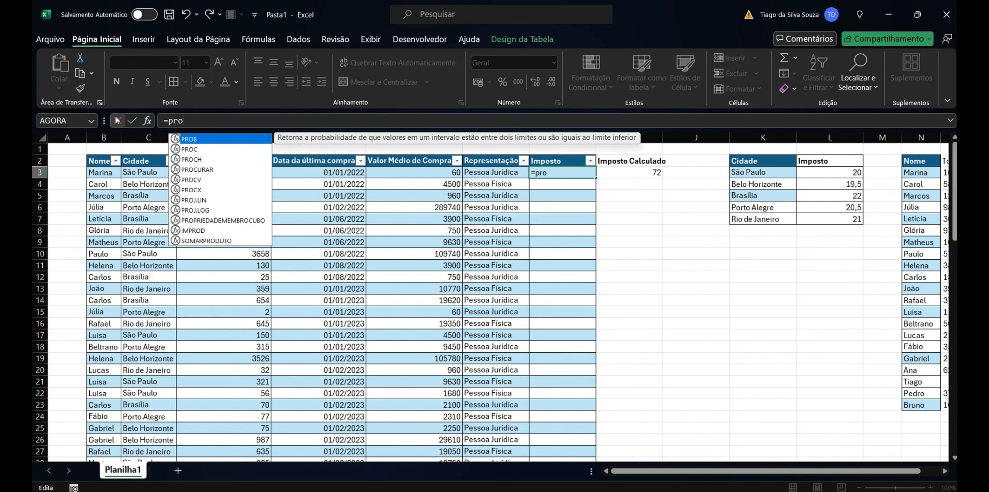
type("cv")
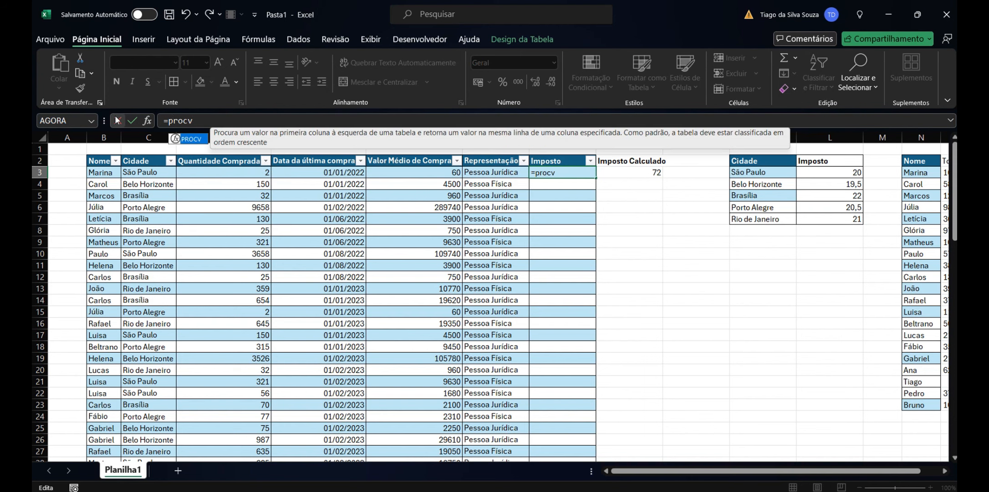
type("(")
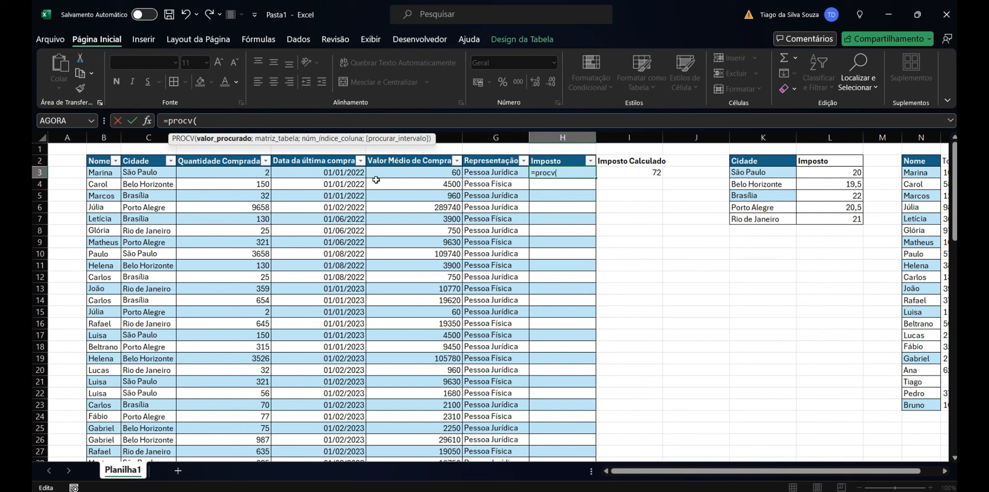
left_click(141, 173)
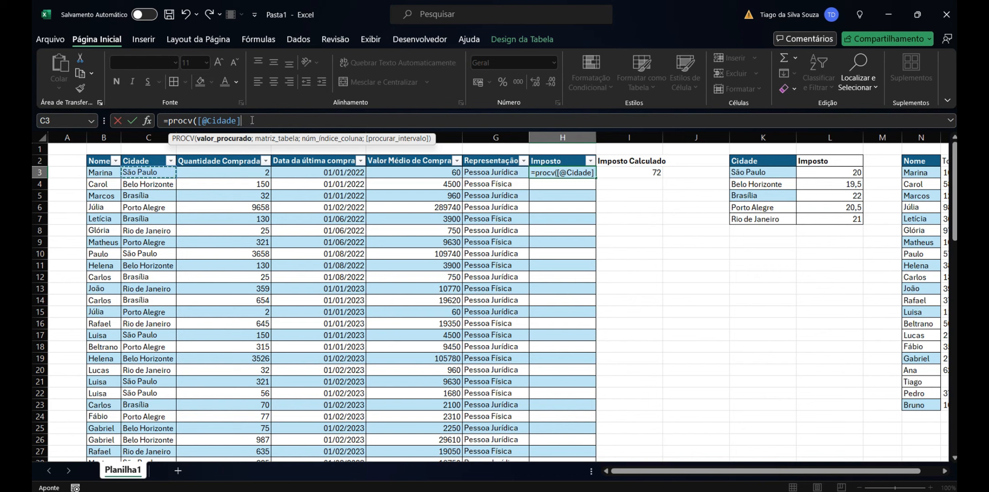
type(";")
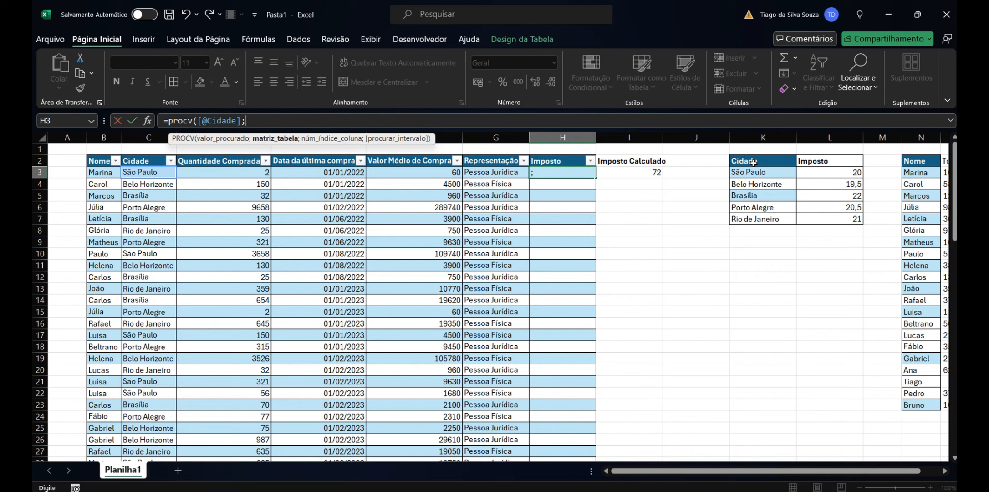
left_click_drag(753, 163, 815, 218)
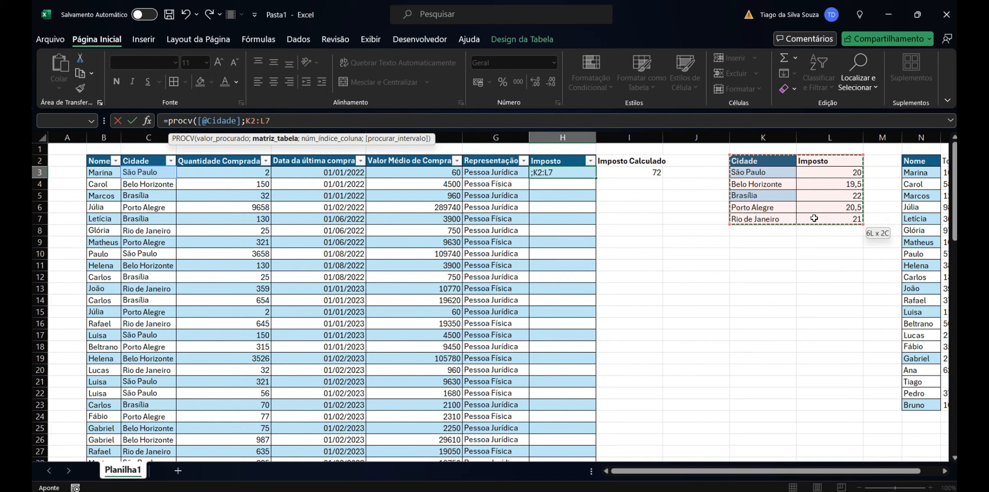
left_click_drag(784, 190, 806, 215)
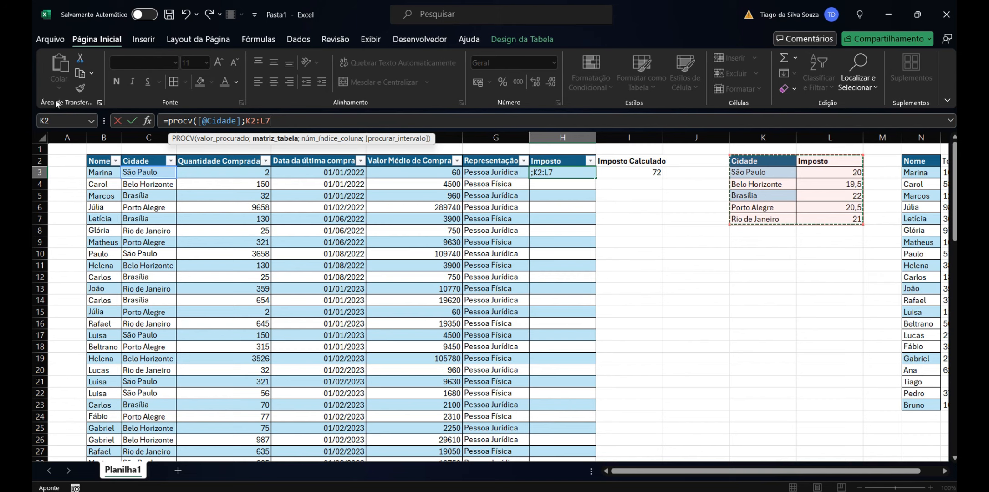
- Make the lookup table reference in the H3 formula absolute, as $K$2:$L$7
left_click(252, 121)
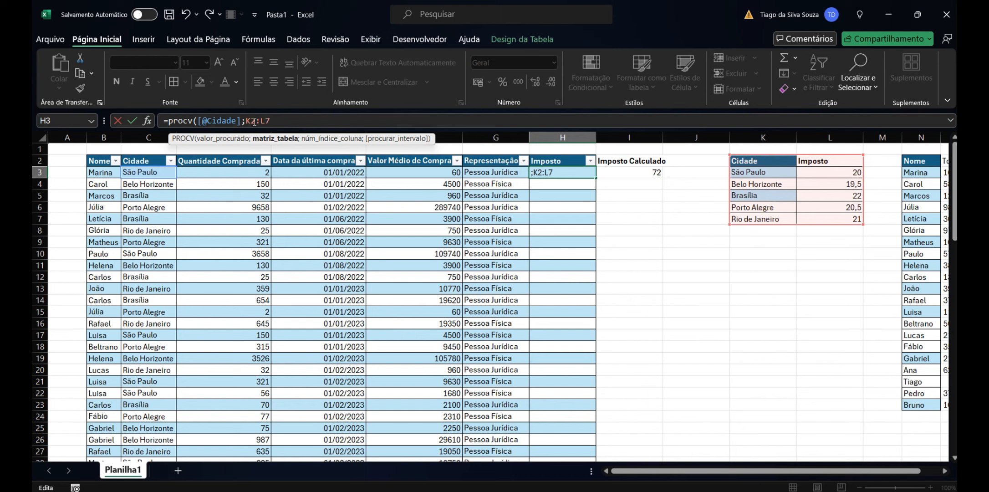
type("!")
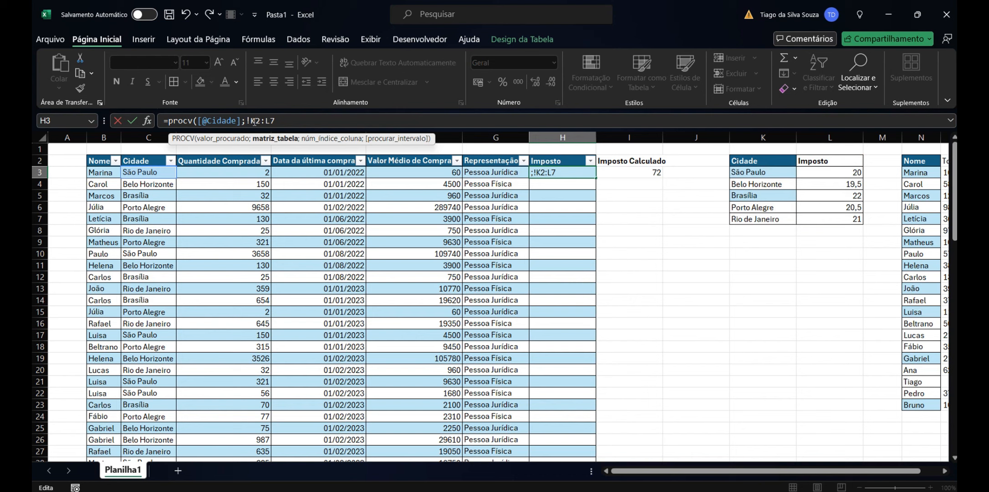
key("BackSpace")
type("$")
left_click(254, 121)
type("$")
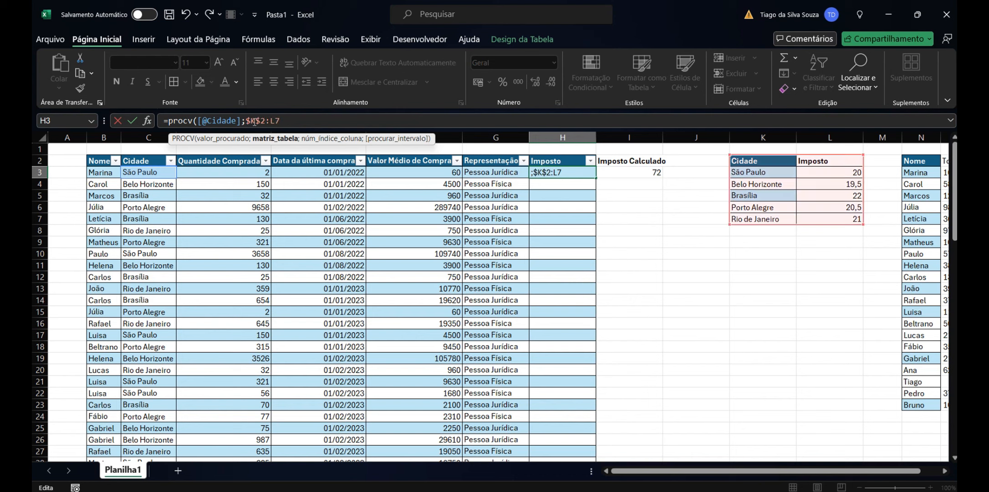
key("Right")
key("Right")
type("$")
key("Right")
type("$")
double_click(262, 121)
left_click_drag(275, 121, 245, 121)
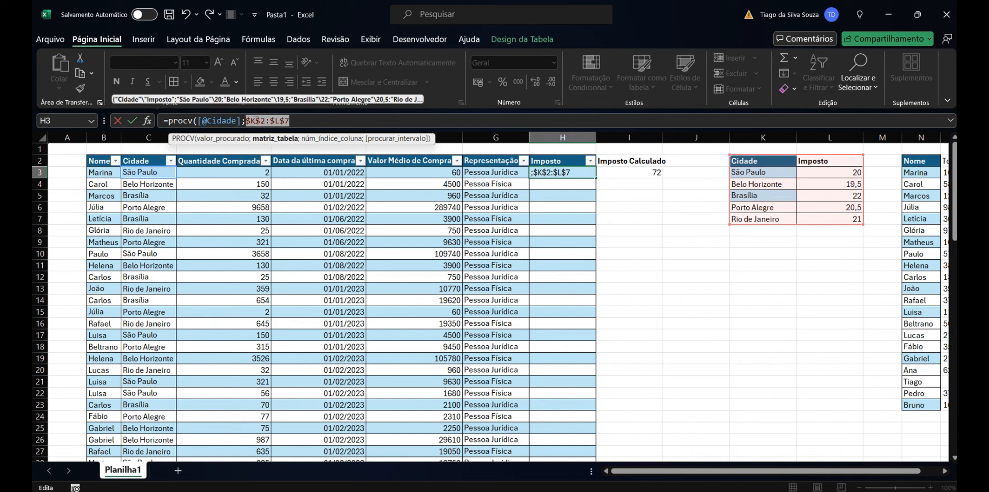
left_click(310, 120)
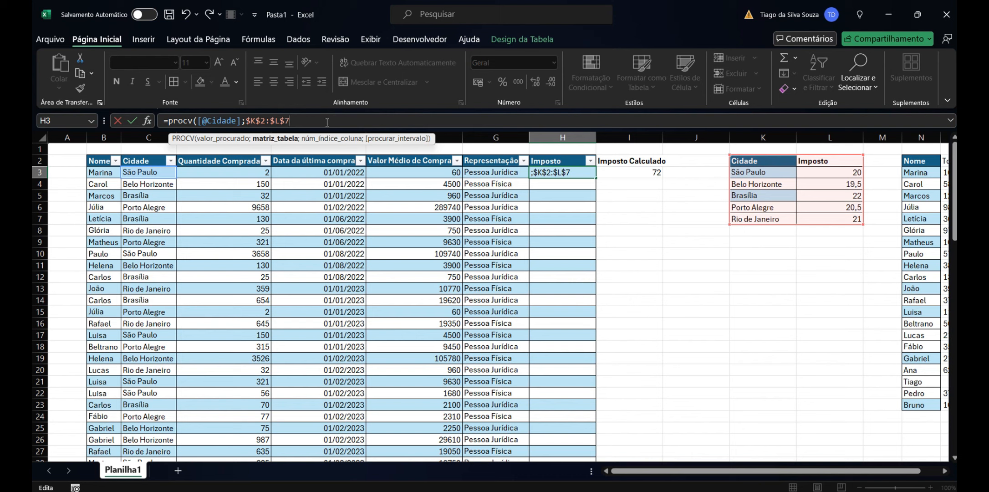
- Complete the H3 PROCV formula with column index 2 and exact match FALSO, and enter it
type(";2;")
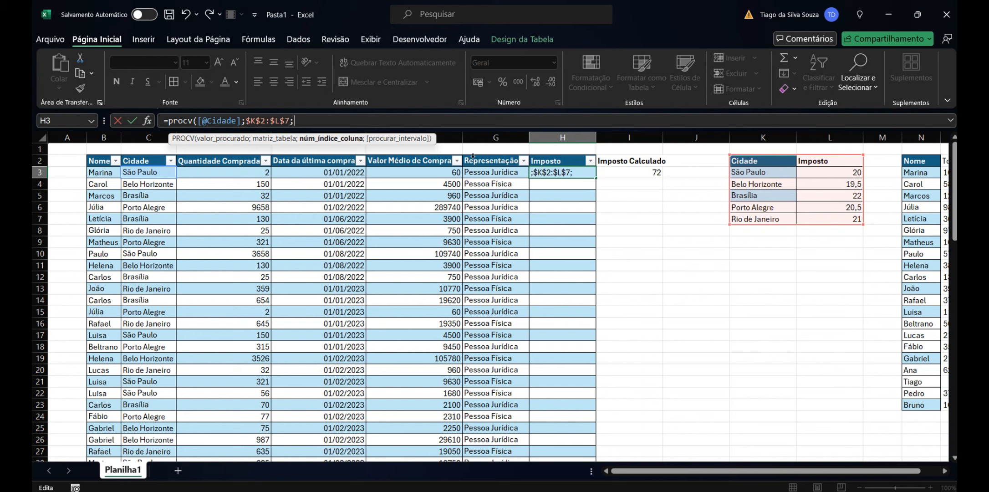
type("2;")
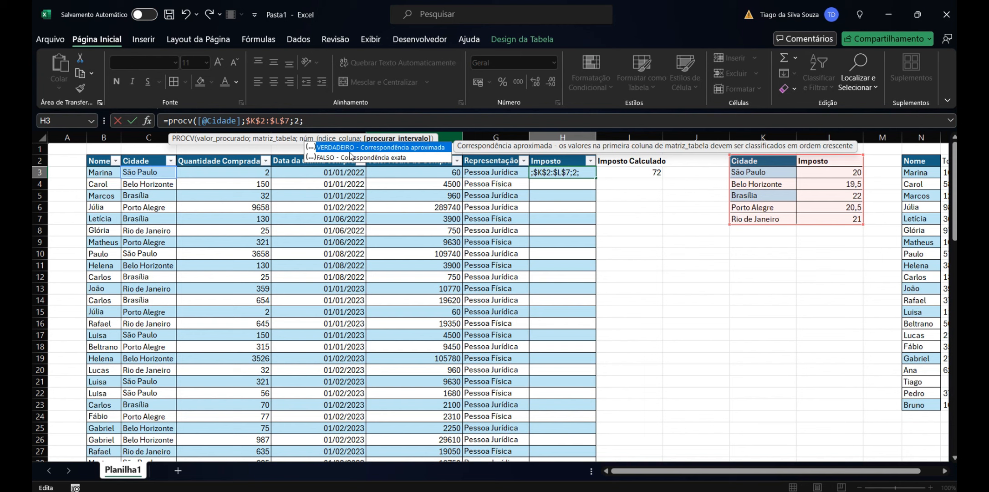
left_click(331, 158)
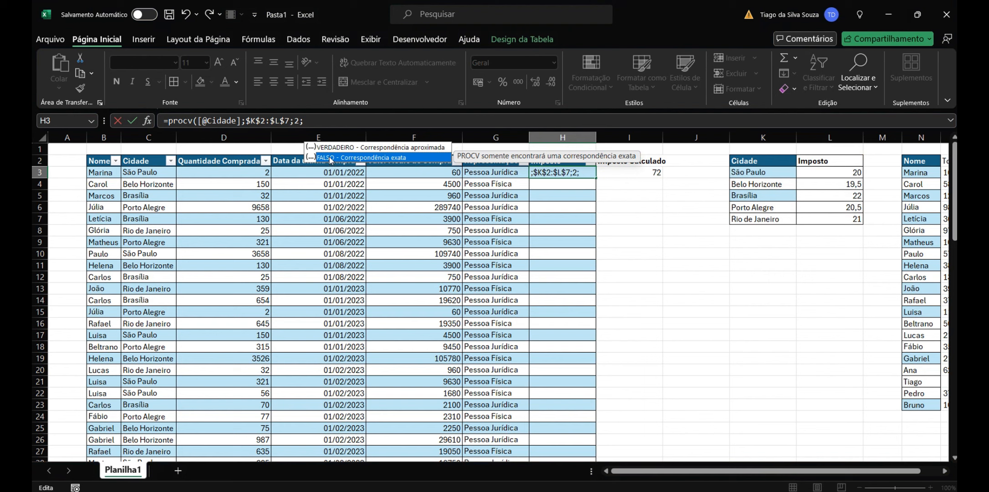
double_click(331, 158)
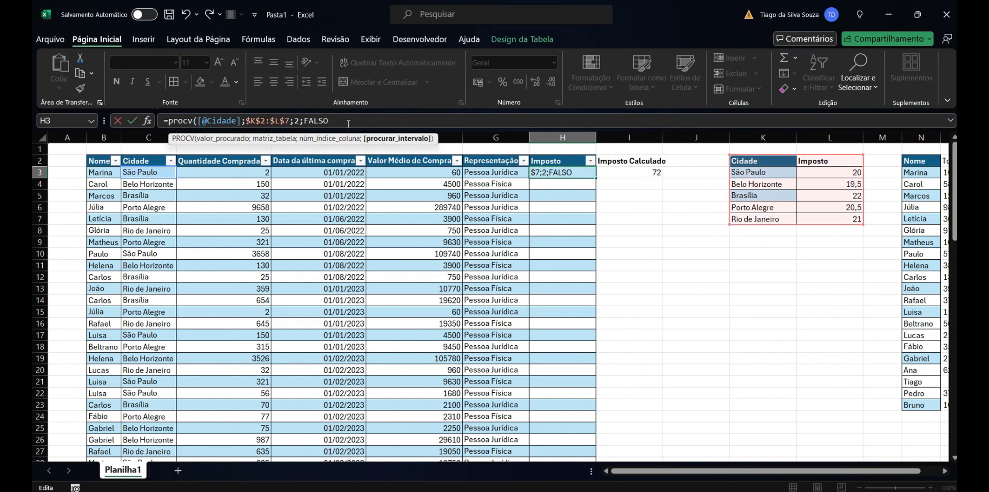
type(")")
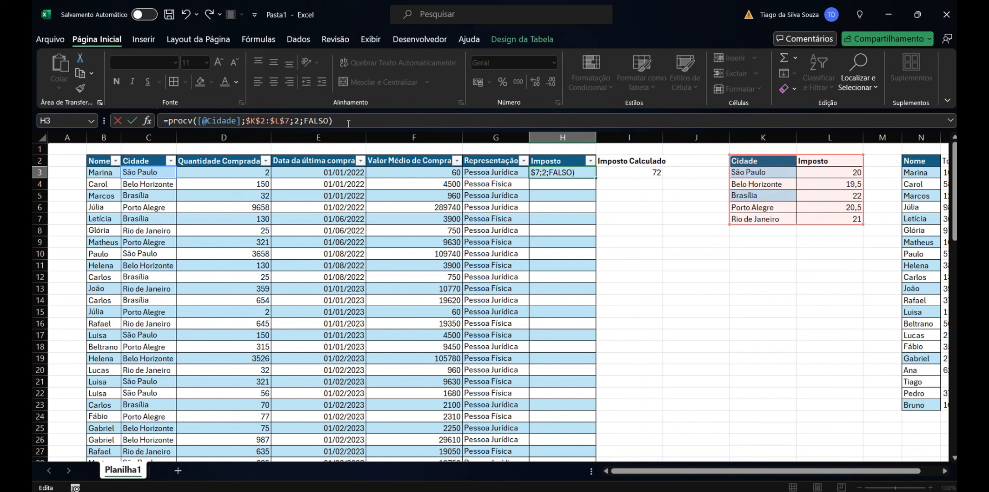
key("Return")
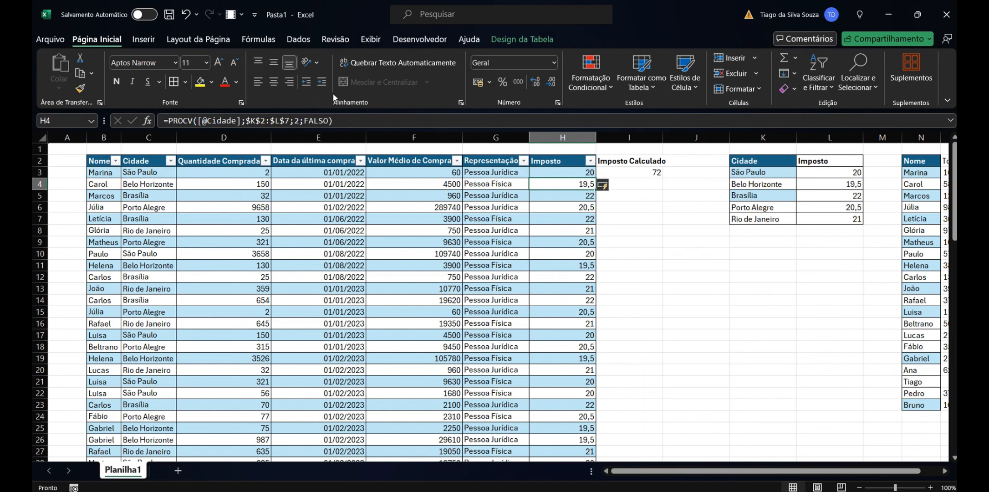
- Fill the Imposto Calculado formula from I3 down to the last customer row, I83
left_click(581, 171)
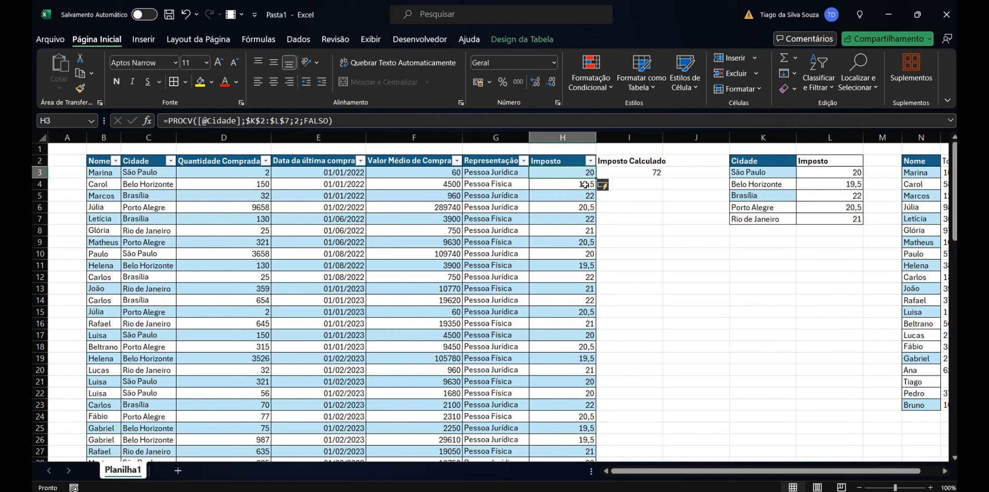
left_click_drag(584, 184, 587, 439)
left_click(640, 170)
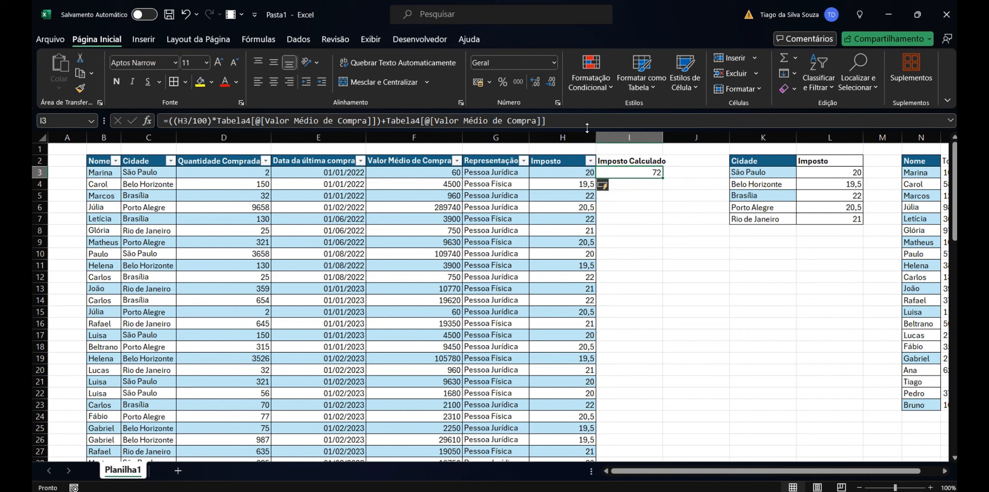
left_click(645, 160)
left_click(643, 170)
left_click_drag(663, 178, 663, 319)
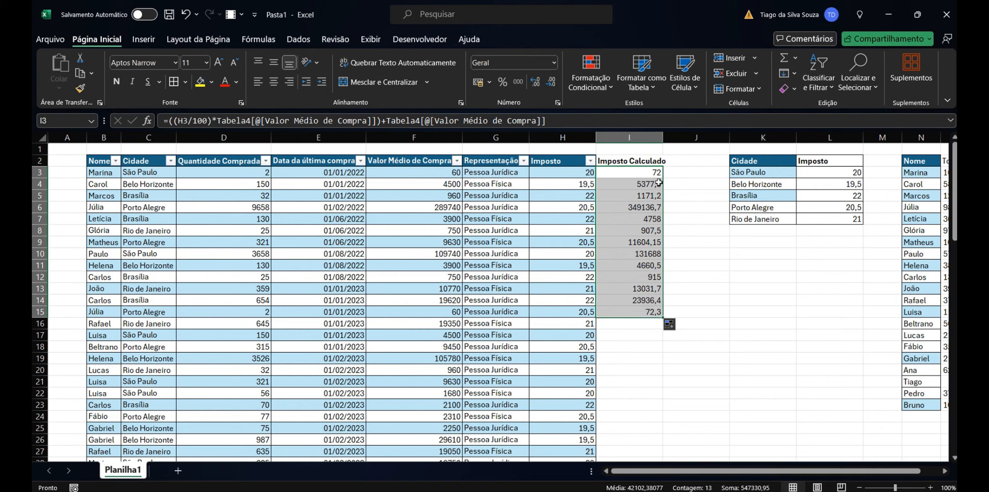
left_click(576, 174)
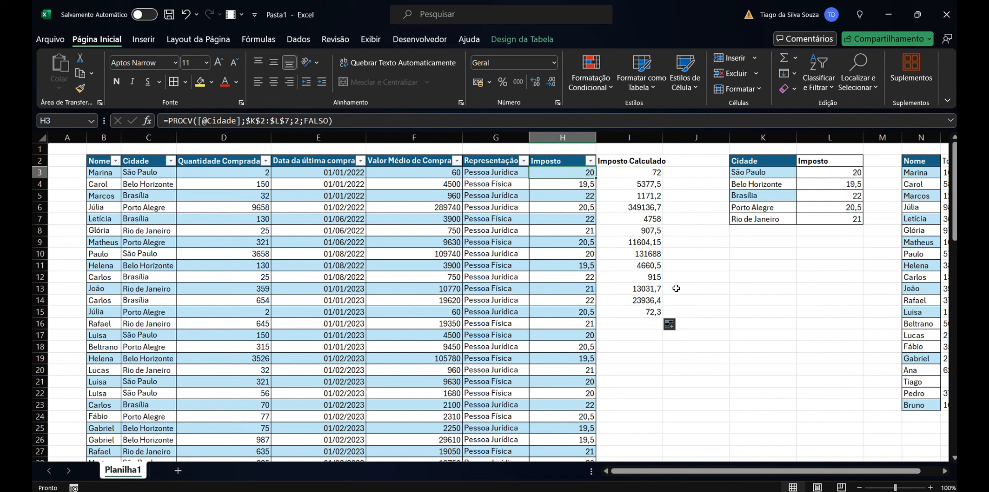
left_click(654, 313)
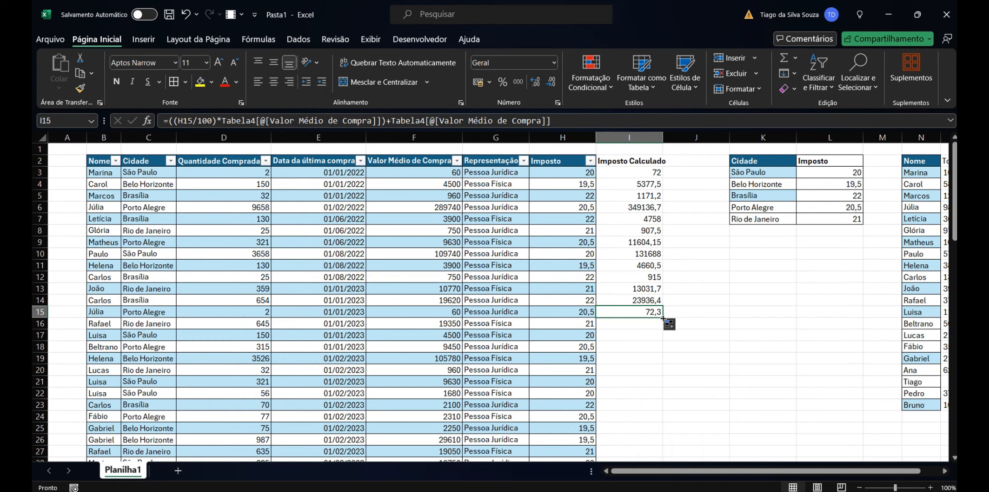
left_click_drag(663, 318, 663, 452)
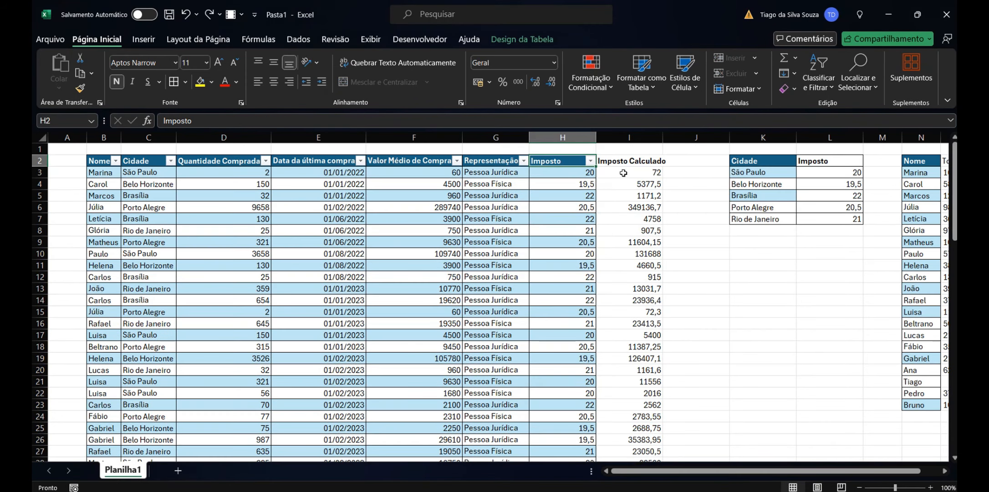
- Insert a new table column immediately after the Imposto column
left_click(624, 173)
right_click(576, 163)
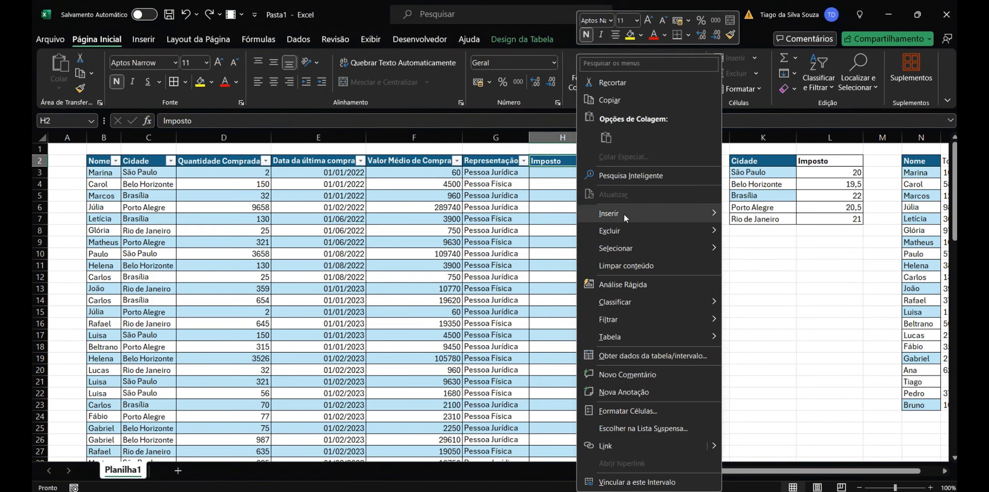
mouse_move(624, 218)
left_click(765, 233)
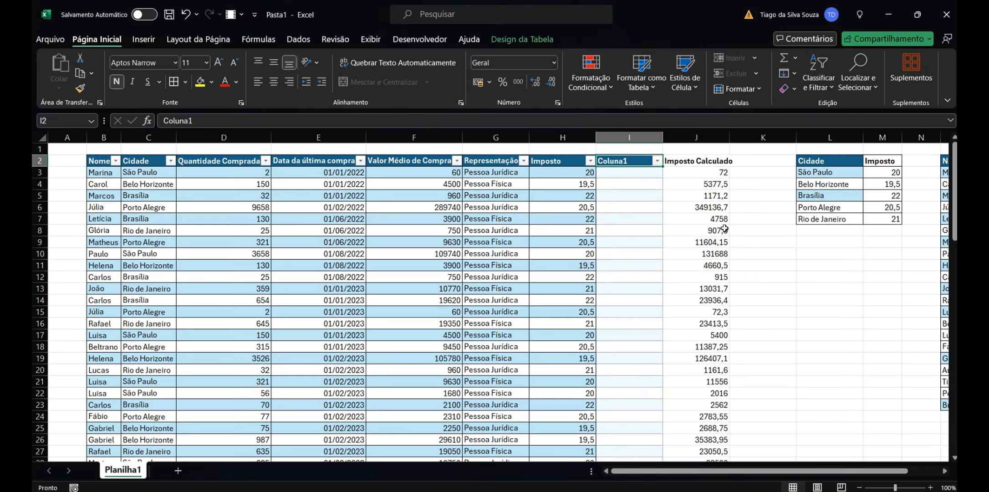
- Copy the Imposto Calculado header and formulas from J2:J83 into the new table column starting at I2
left_click(688, 163)
scroll(690, 214, "down", 20)
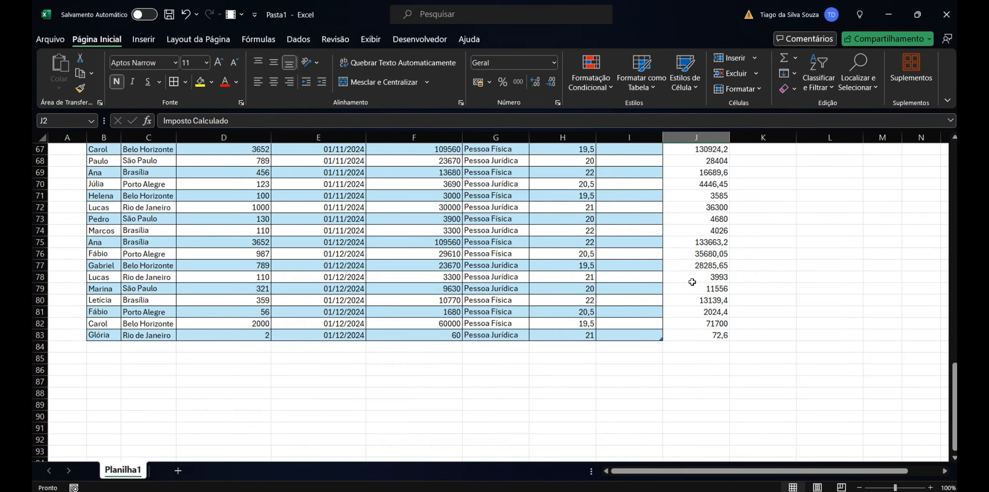
scroll(692, 282, "down", 1)
left_click(702, 303, "shift")
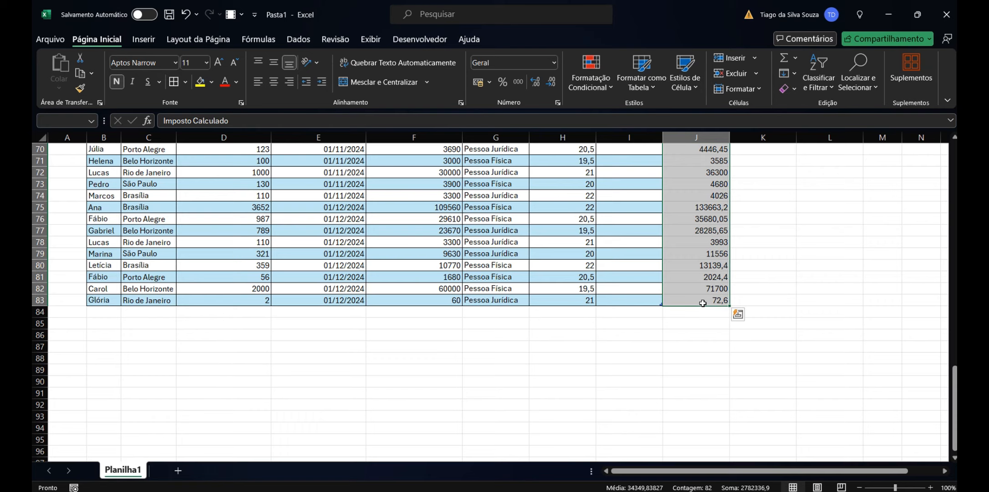
key("ctrl+c")
scroll(669, 218, "up", 20)
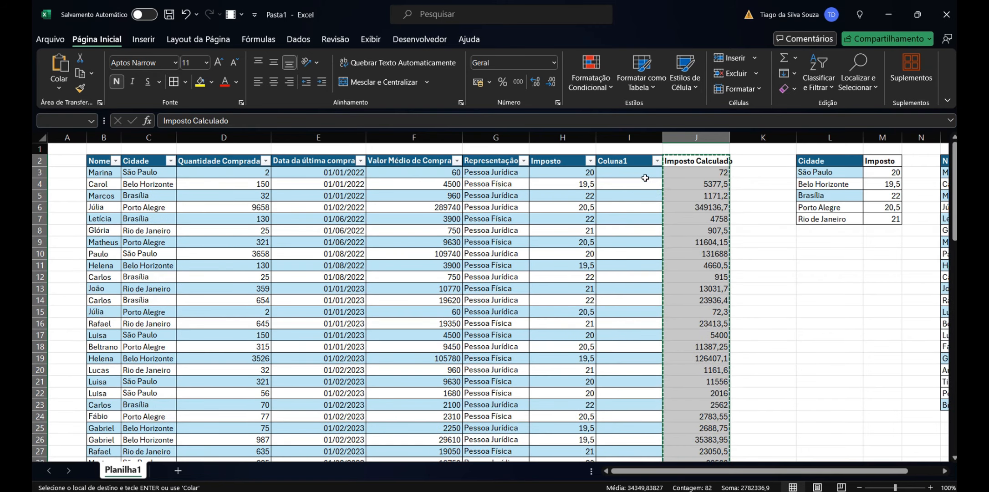
left_click(633, 161)
key("ctrl+v")
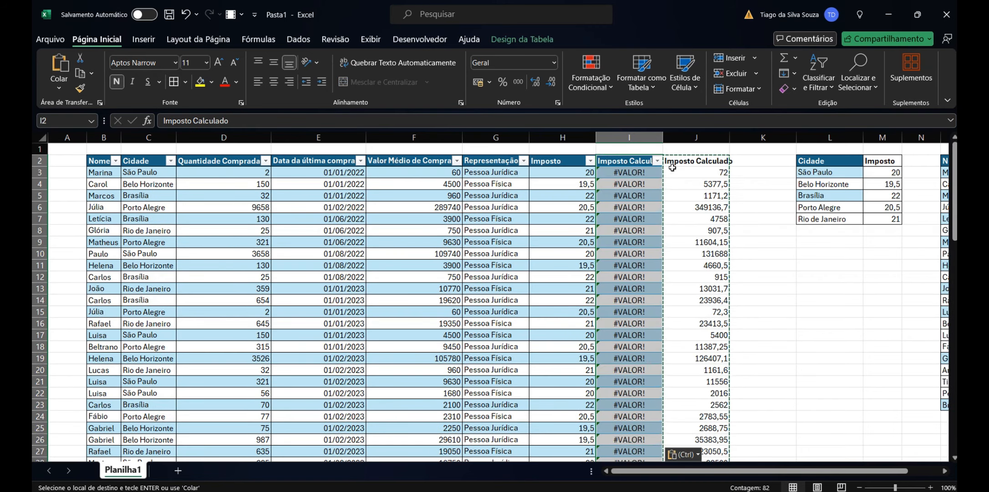
left_click(634, 173)
left_click(689, 173)
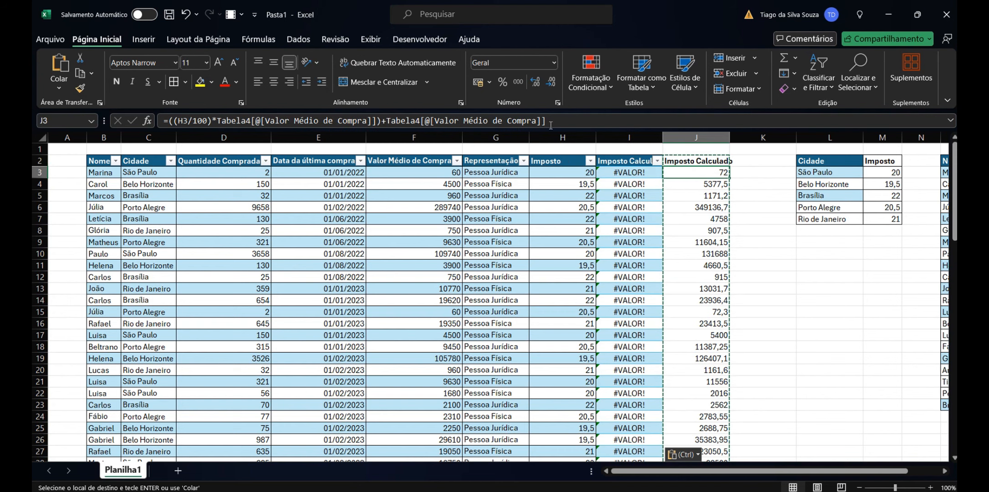
- Replace the formula in the table's Imposto Calculado column, from I3, with =((H3/100)*Tabela4[@[Valor Médio de Compra]])+Tabela4[@[Valor Médio de Compra]]
triple_click(551, 121)
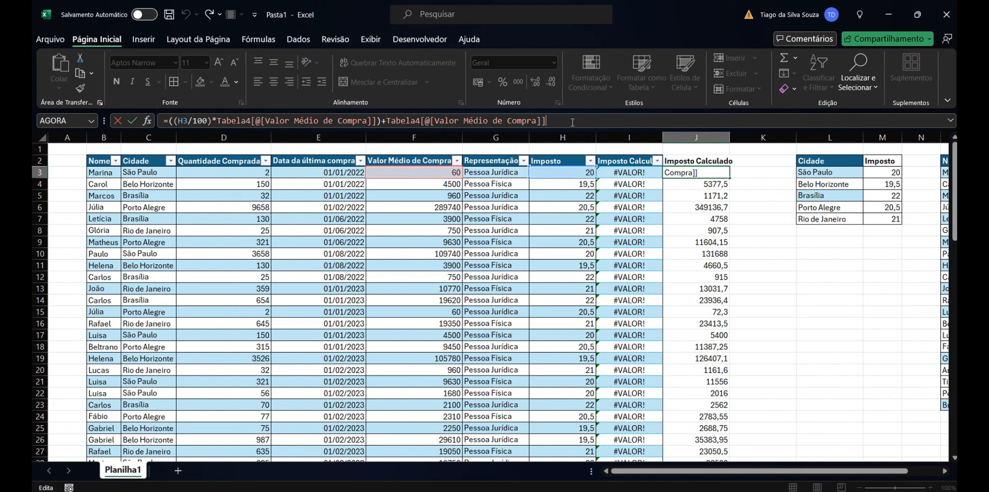
left_click(632, 172)
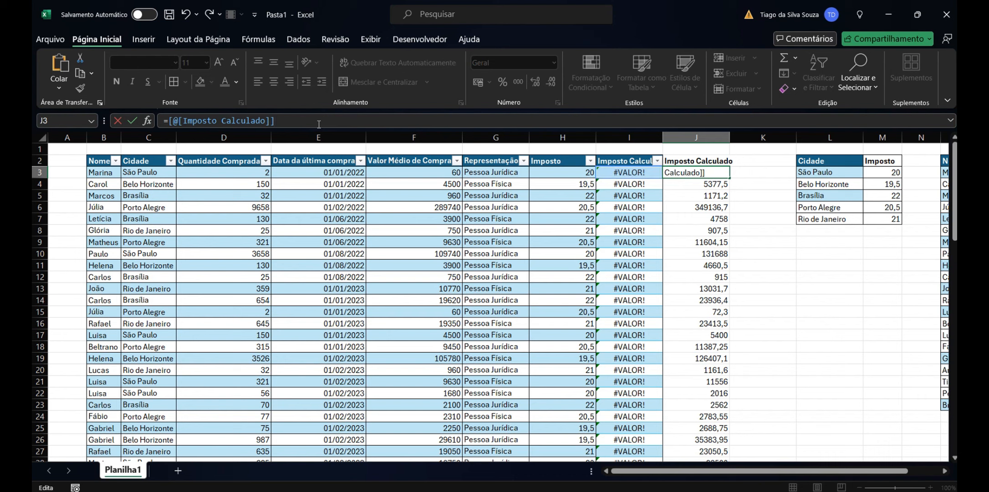
key("Escape")
left_click(646, 172)
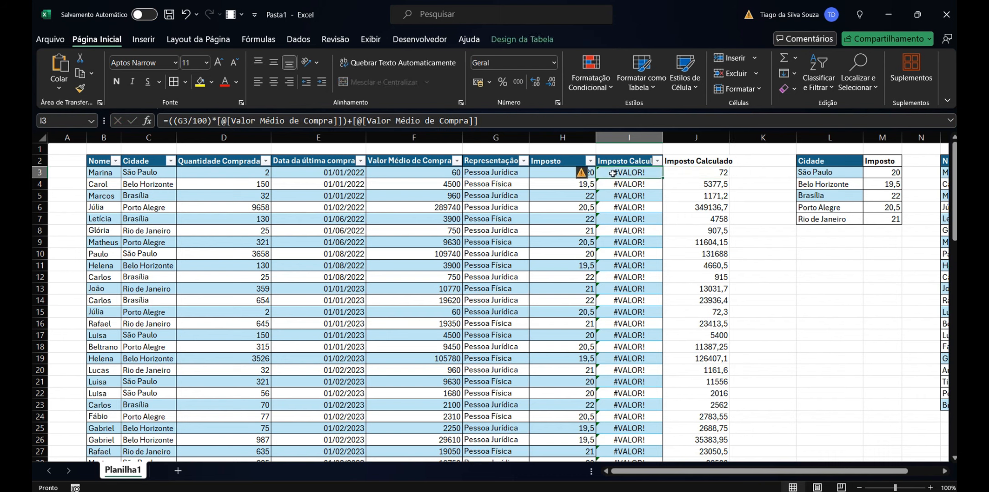
key("F2")
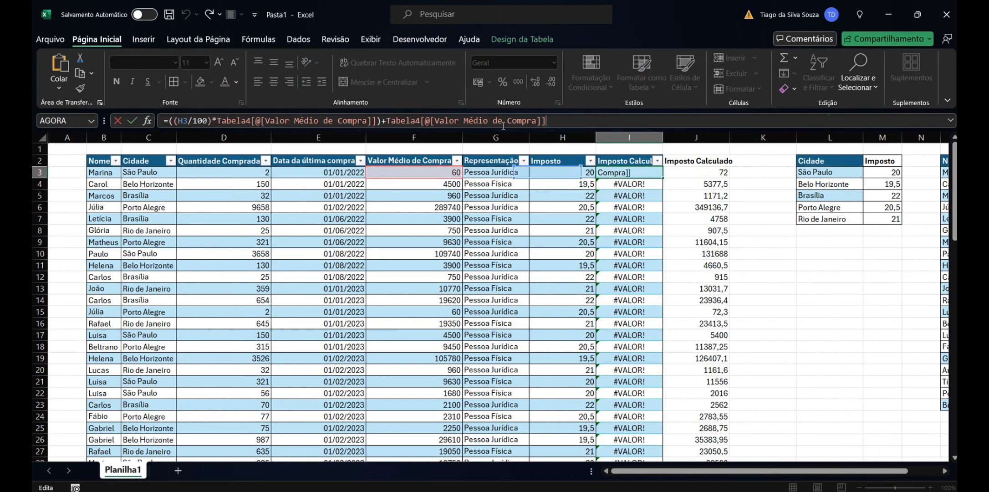
key("Return")
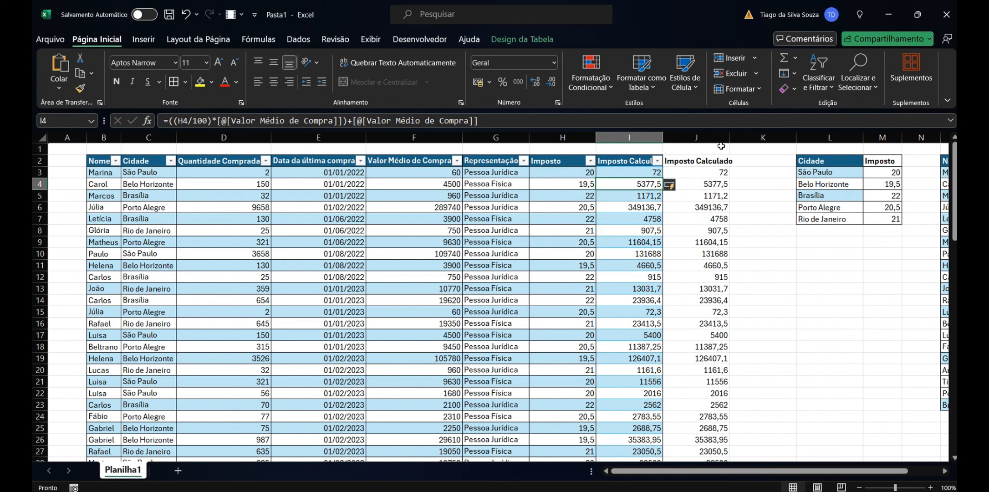
- Delete column J, the duplicate Imposto Calculado column outside the table
left_click(695, 137)
right_click(693, 137)
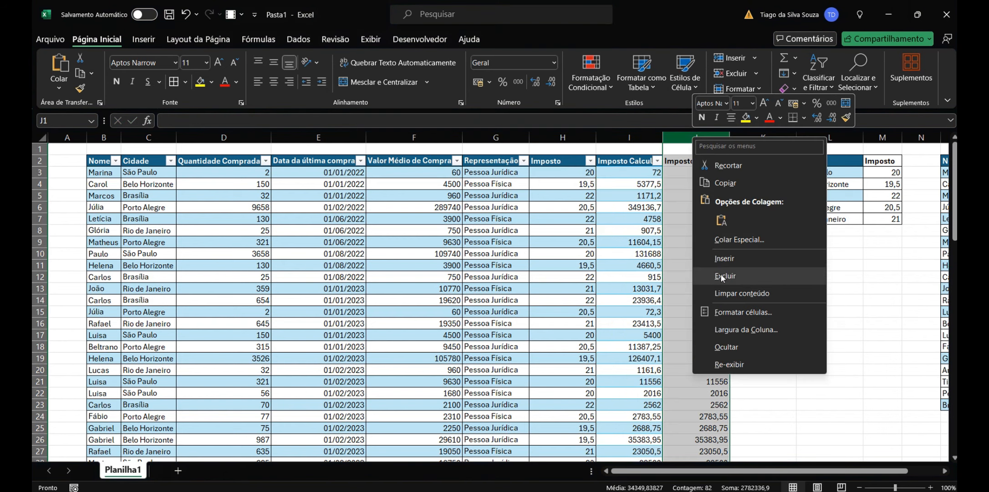
left_click(722, 277)
left_click(725, 278)
left_click(831, 382)
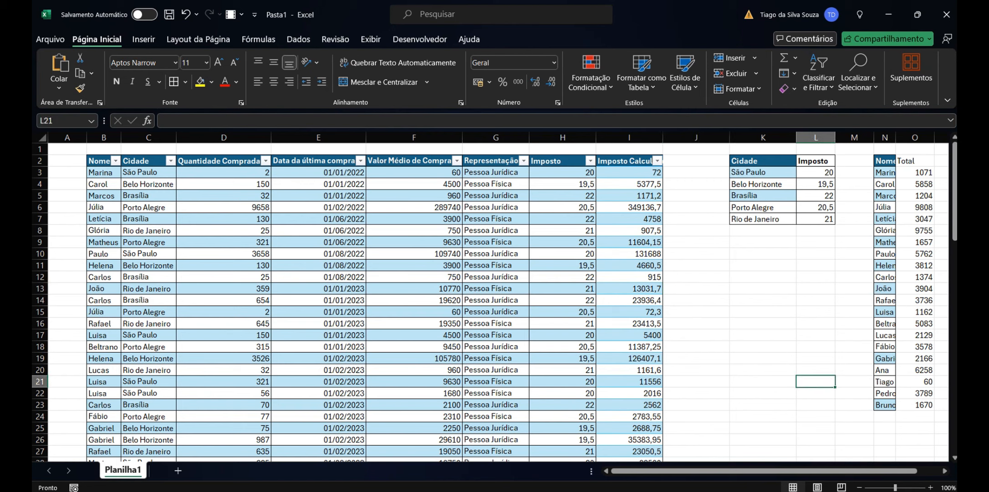
mouse_move(631, 491)
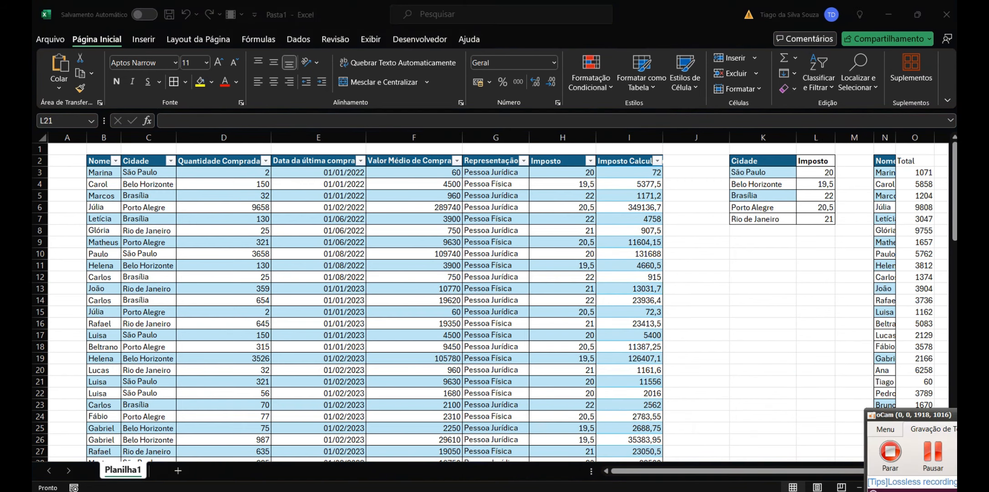
left_click(934, 456)
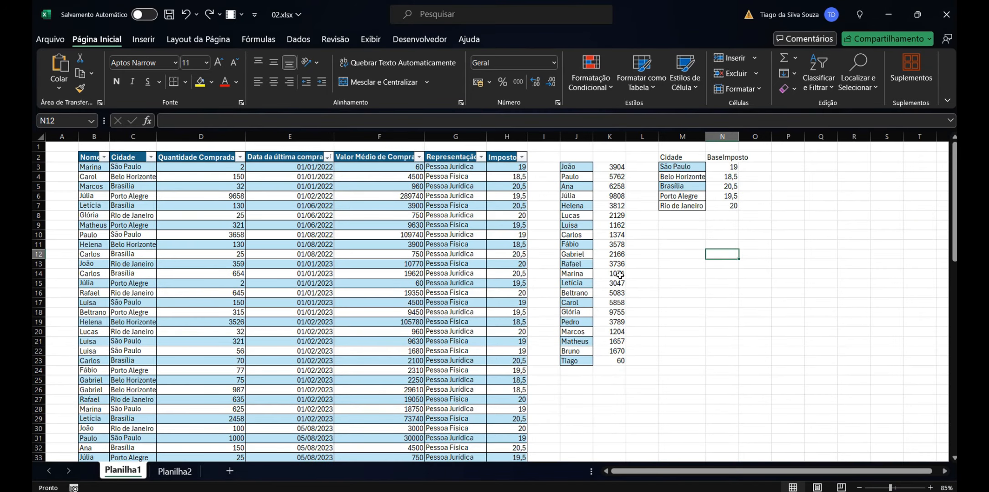
- Check the lookup range in the Imposto column's PROCV formula and convert that range, M2:N7, into a table with headers
left_click(511, 174)
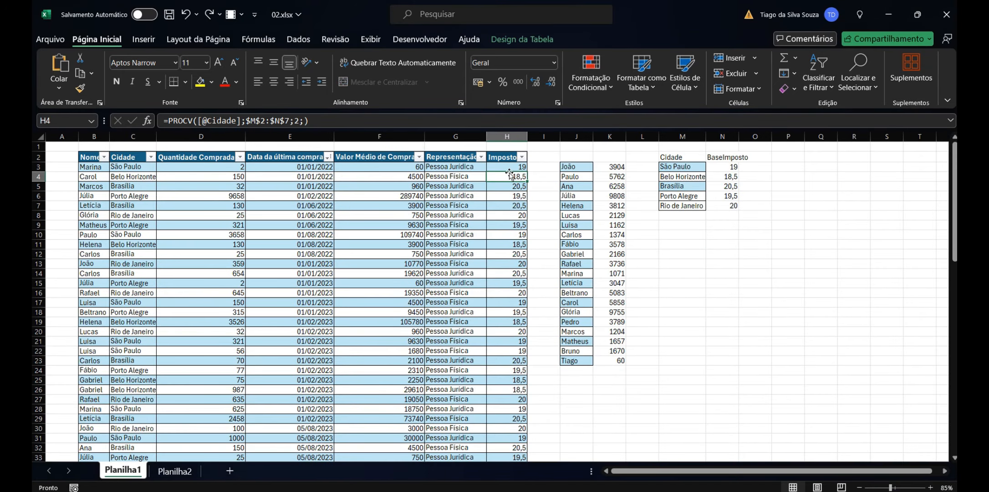
left_click(245, 121)
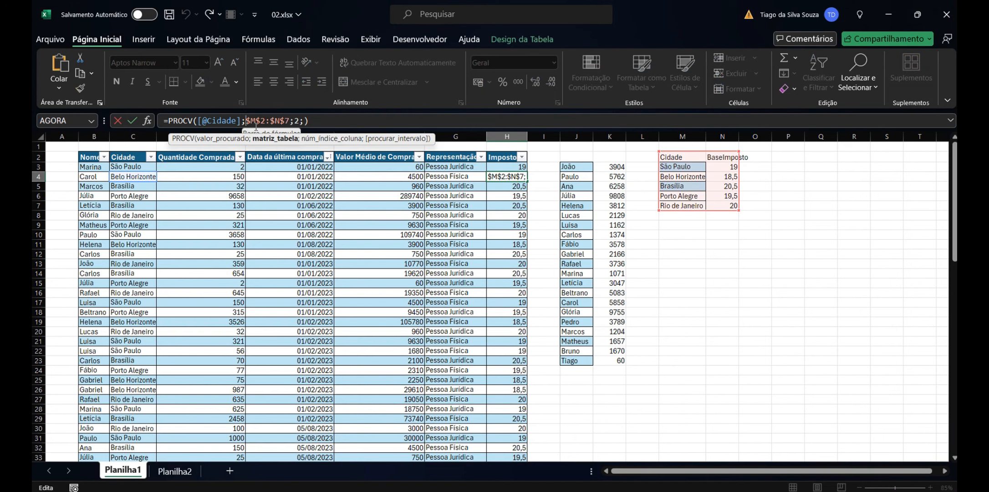
left_click_drag(288, 120, 246, 121)
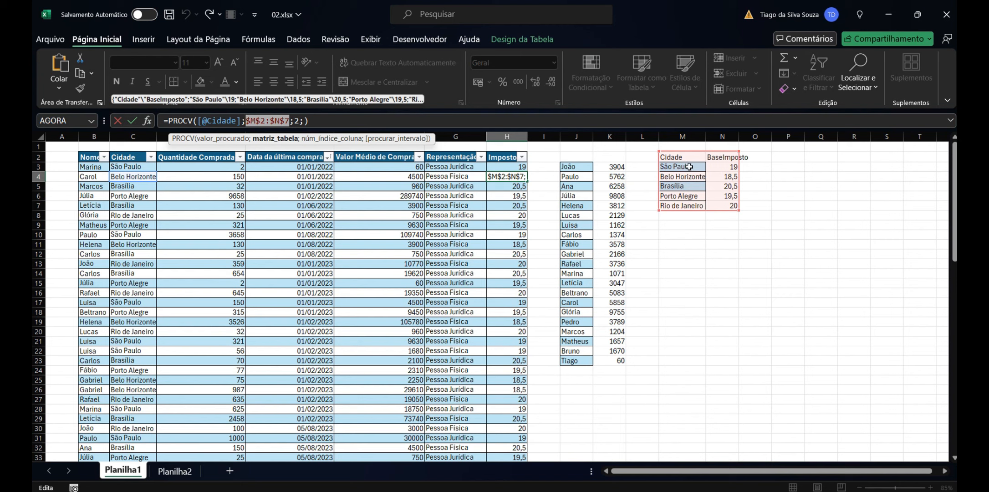
key("Return")
left_click_drag(686, 157, 735, 209)
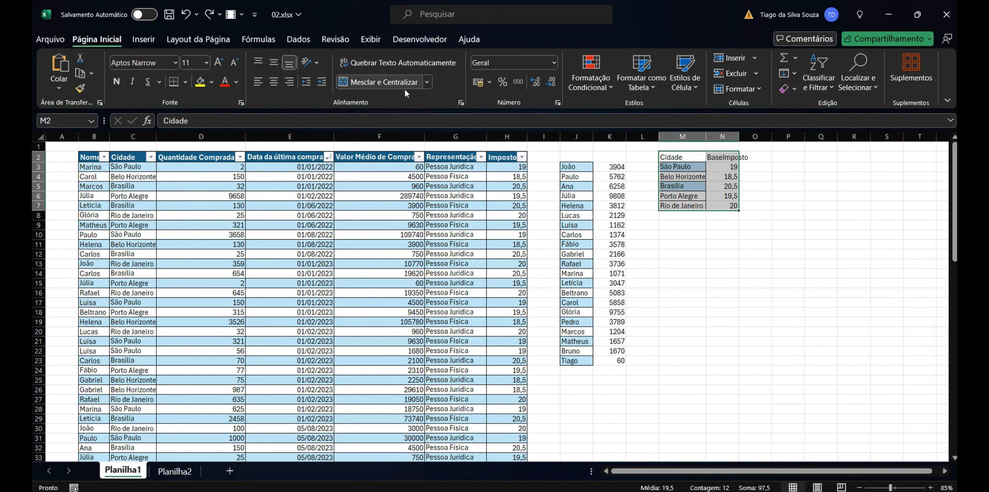
left_click(154, 40)
left_click(160, 66)
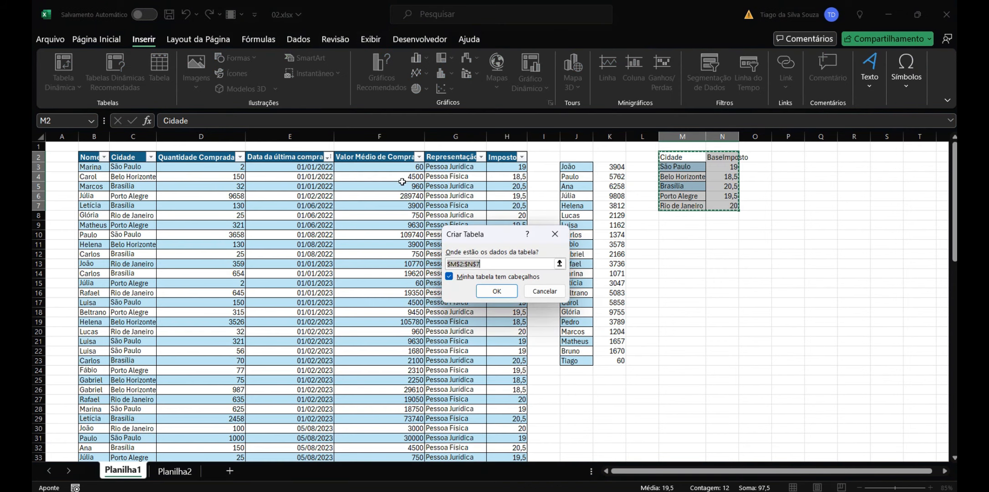
left_click(511, 294)
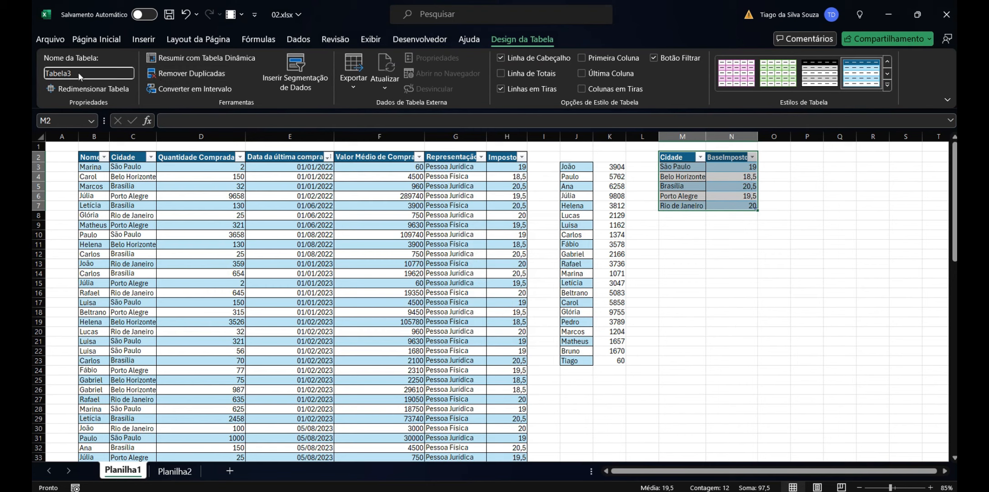
- Try to rename the new city tax table as Base De Imposto
left_click_drag(81, 74, 33, 73)
type("Base De Imposto")
left_click(662, 232)
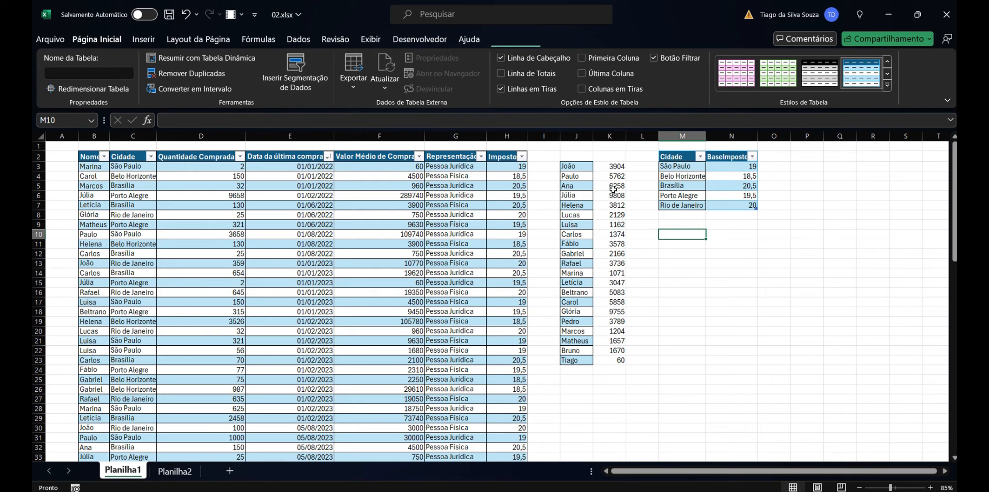
left_click(515, 168)
scroll(381, 229, "down", 15)
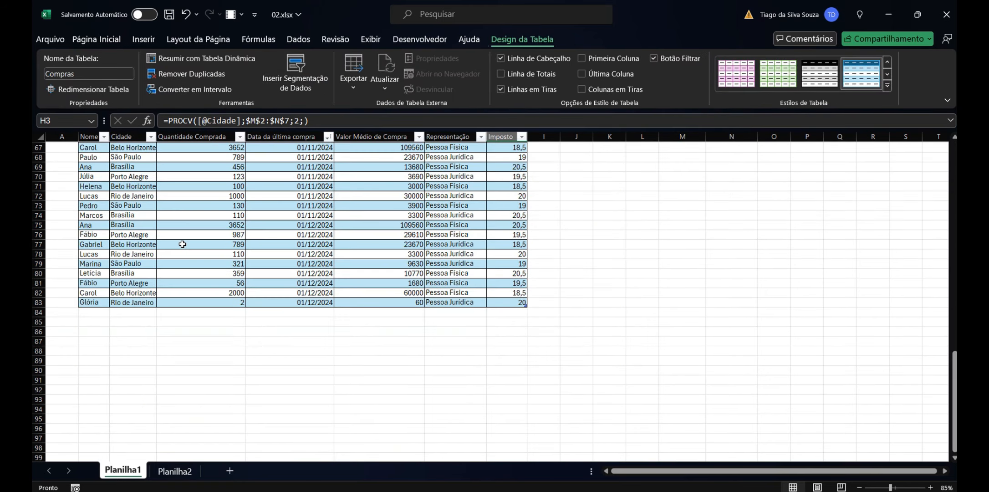
scroll(187, 244, "up", 15)
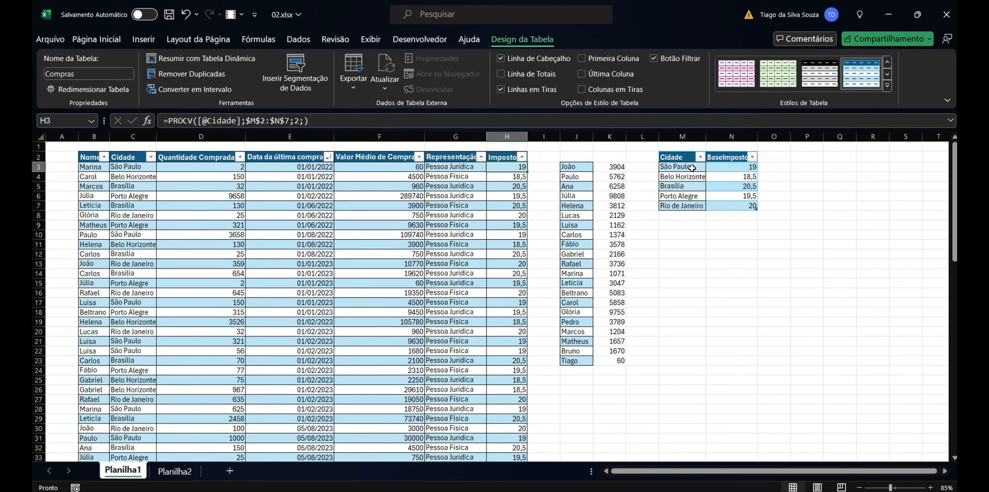
- Add the city Vitoria with a BaseImposto of 18 as a new row below Rio de Janeiro
left_click(688, 204)
left_click(690, 214)
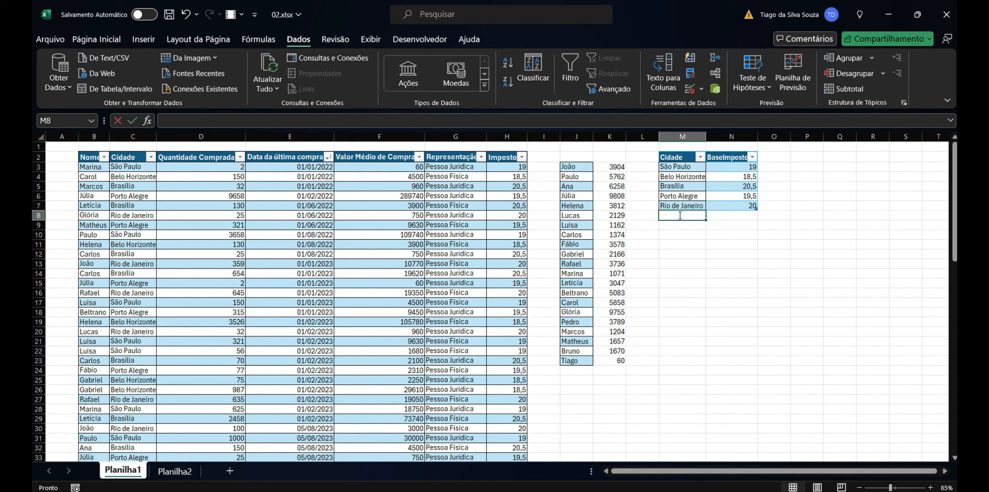
type("Vitoria")
key("Return")
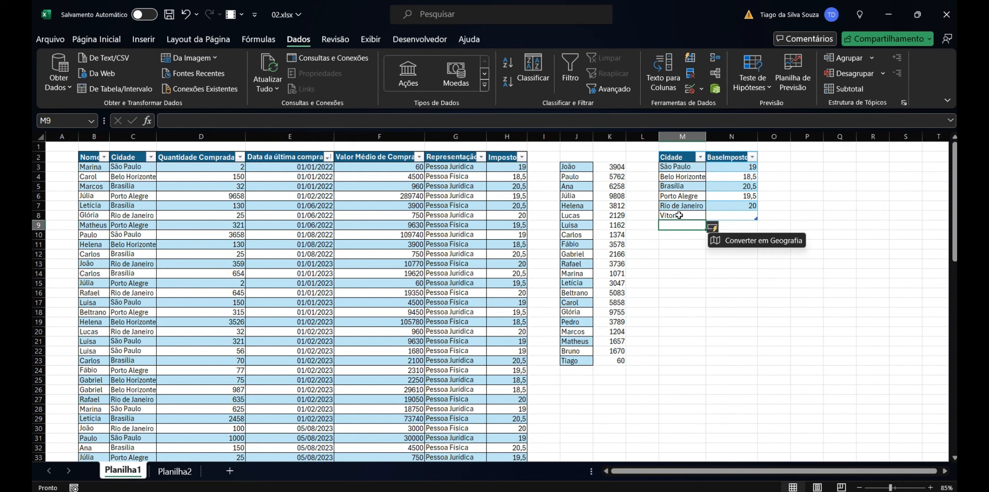
left_click(720, 216)
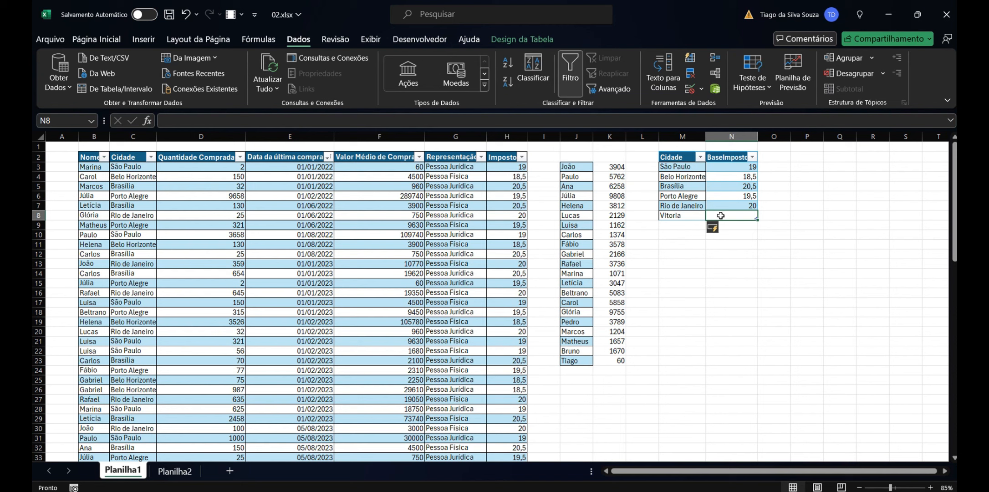
type("18")
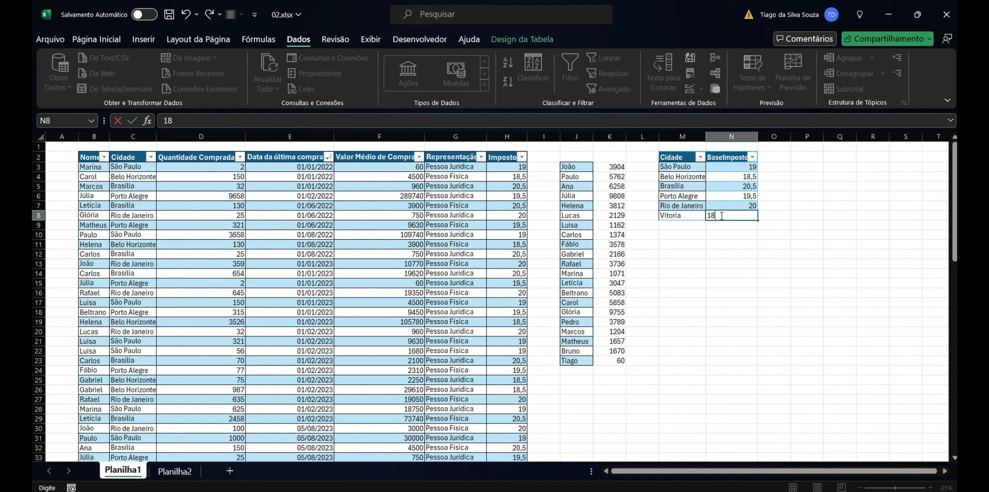
key("Return")
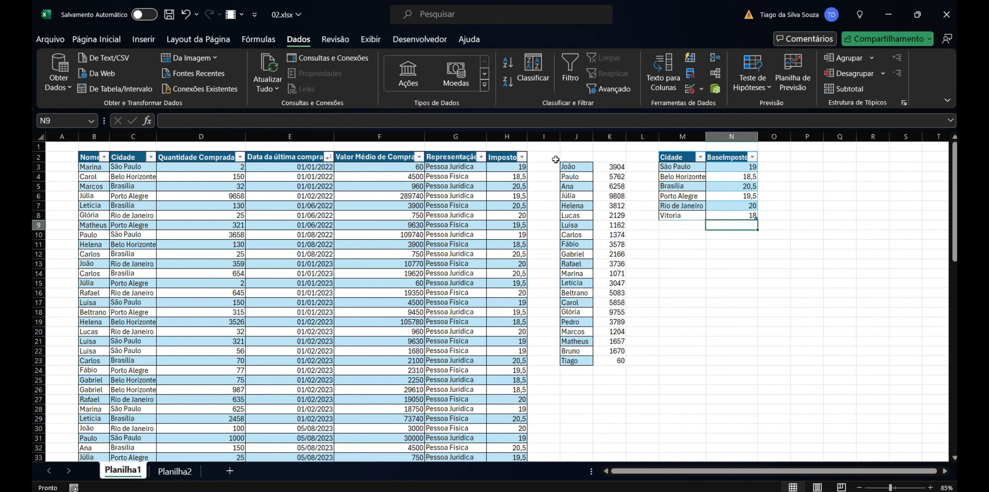
- Replace the fixed lookup range in the Imposto column's PROCV formula with the whole city tax table, Tabela3[#Tudo]
left_click(693, 216)
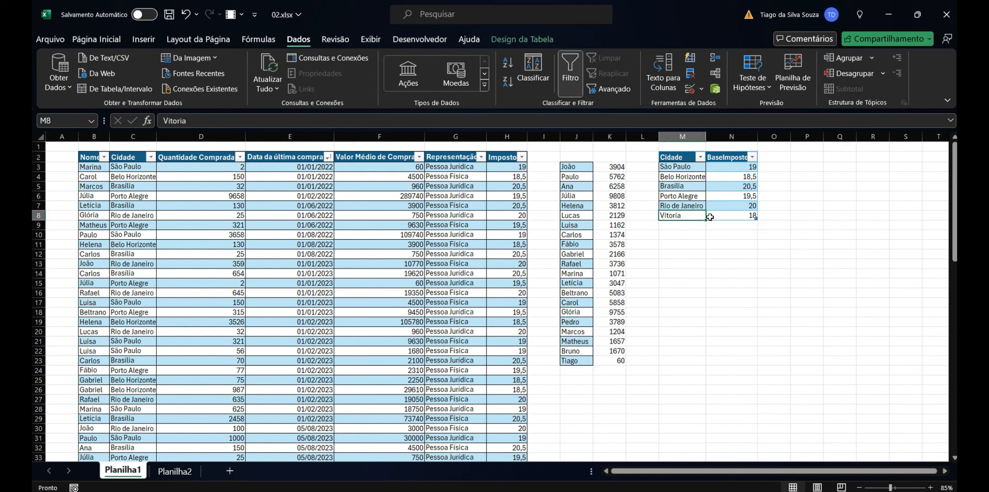
left_click(522, 166)
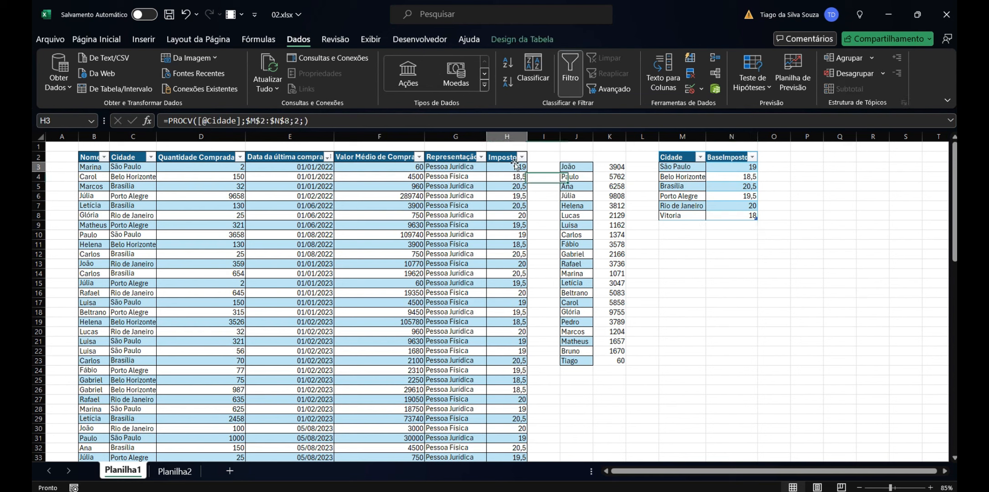
left_click(291, 120)
left_click_drag(290, 121, 245, 121)
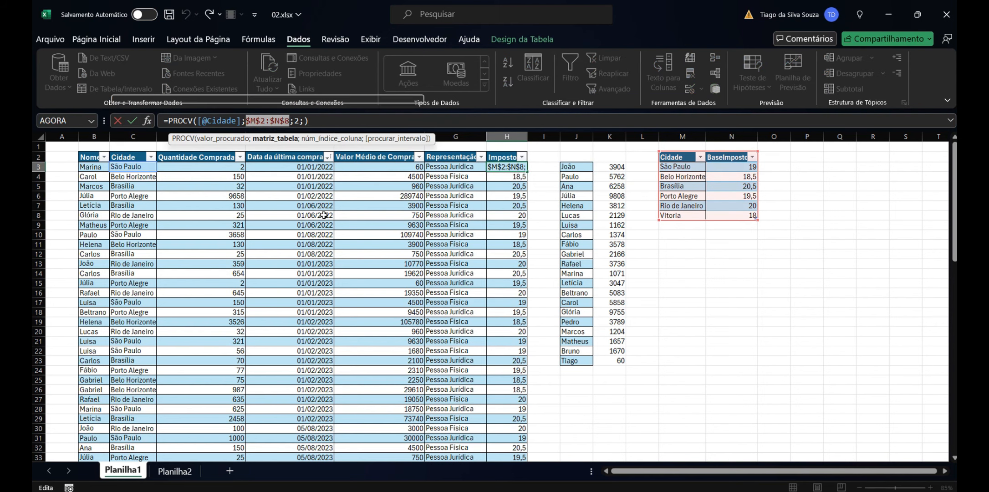
key("Delete")
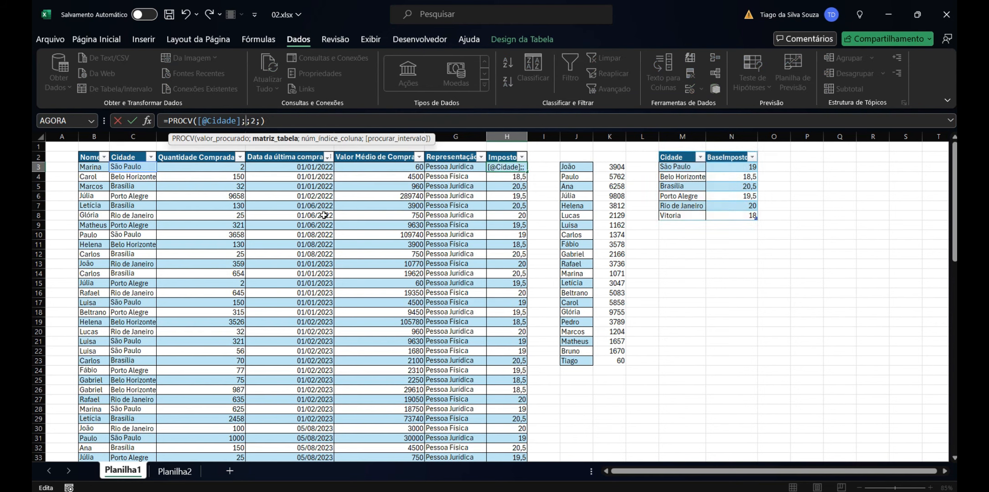
left_click_drag(678, 155, 722, 218)
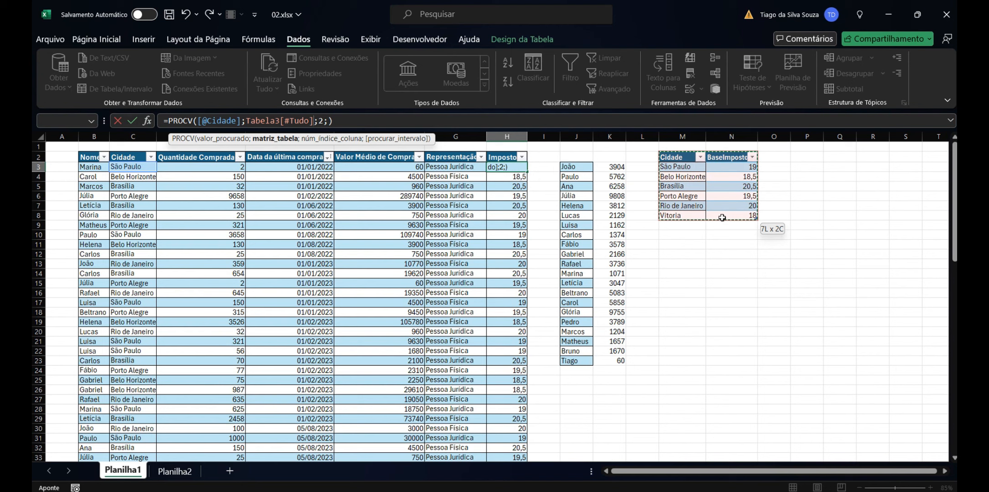
left_click_drag(722, 218, 722, 217)
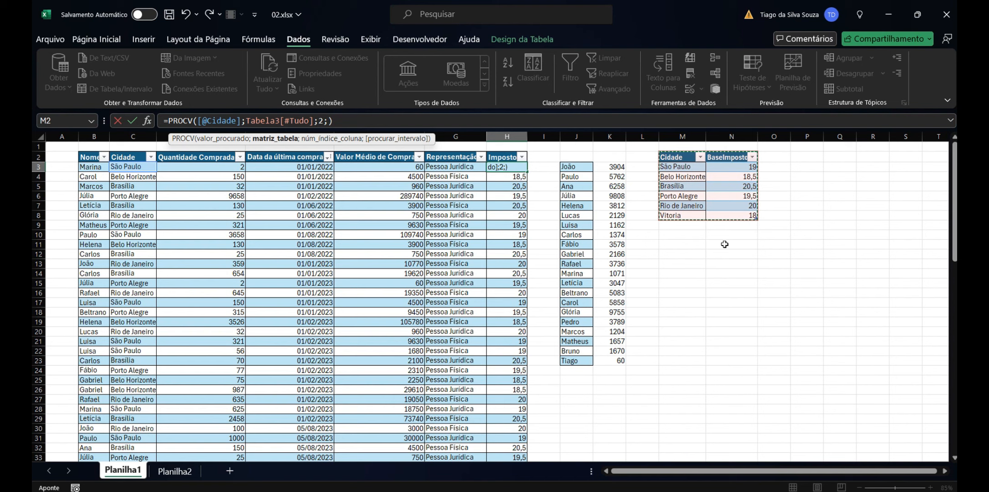
key("Return")
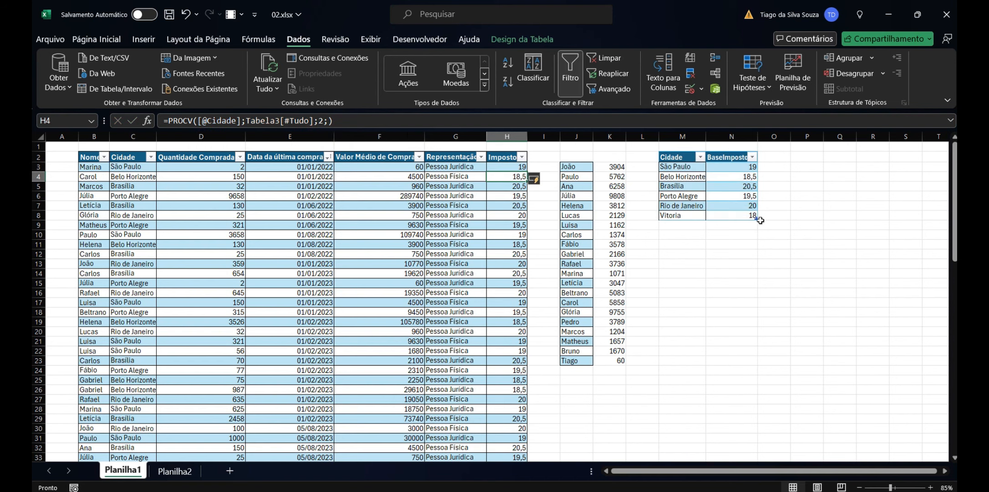
- Try to rename the city tax table as Base Imposto
left_click(749, 196)
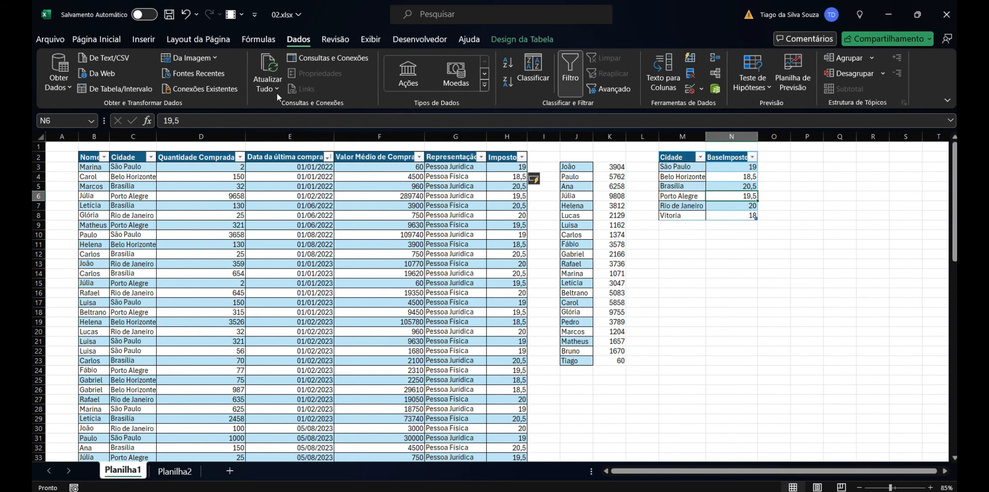
left_click(543, 38)
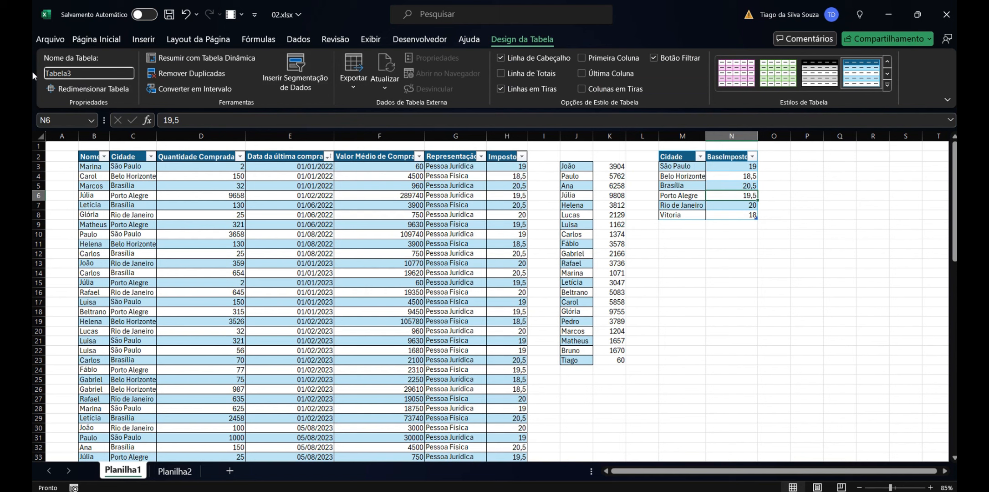
left_click_drag(71, 73, 32, 72)
type("Base Imposto")
left_click(714, 276)
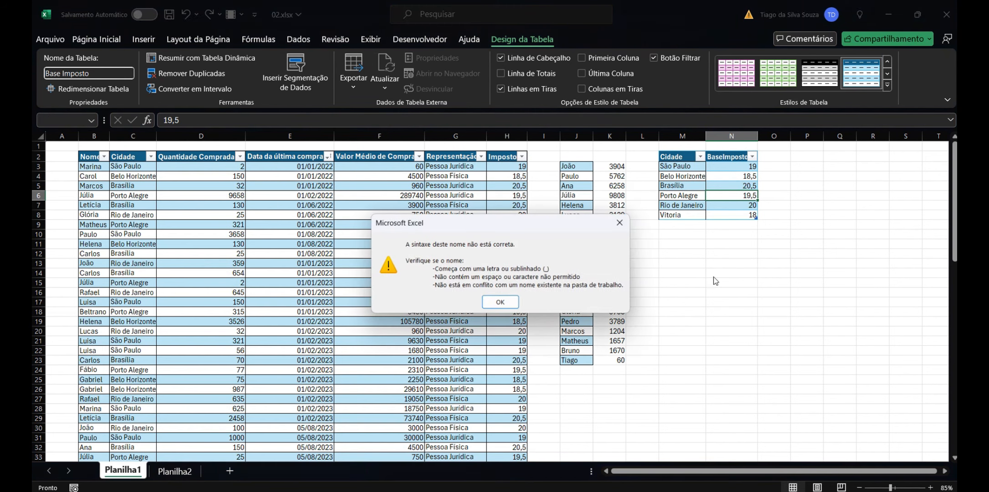
left_click(501, 302)
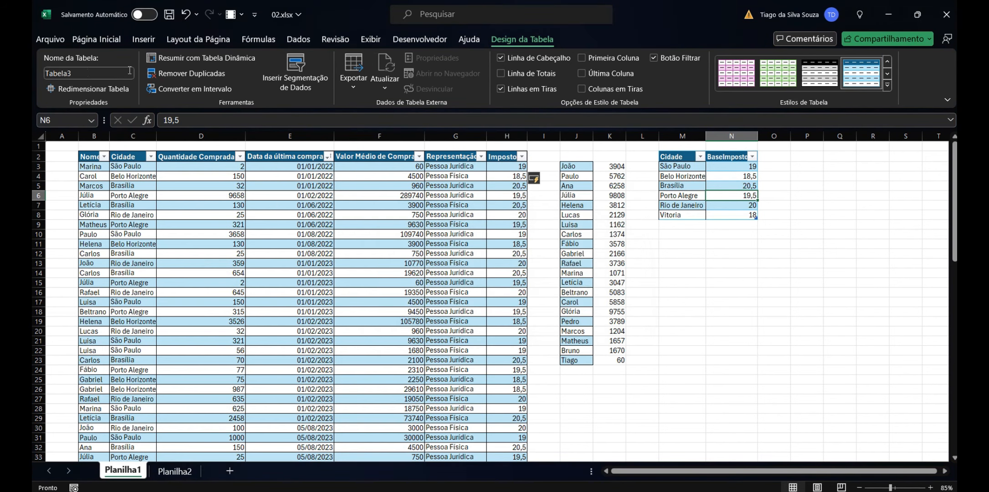
- Rename the city tax table as BaseImposto
left_click(86, 72)
type("BaseImposto")
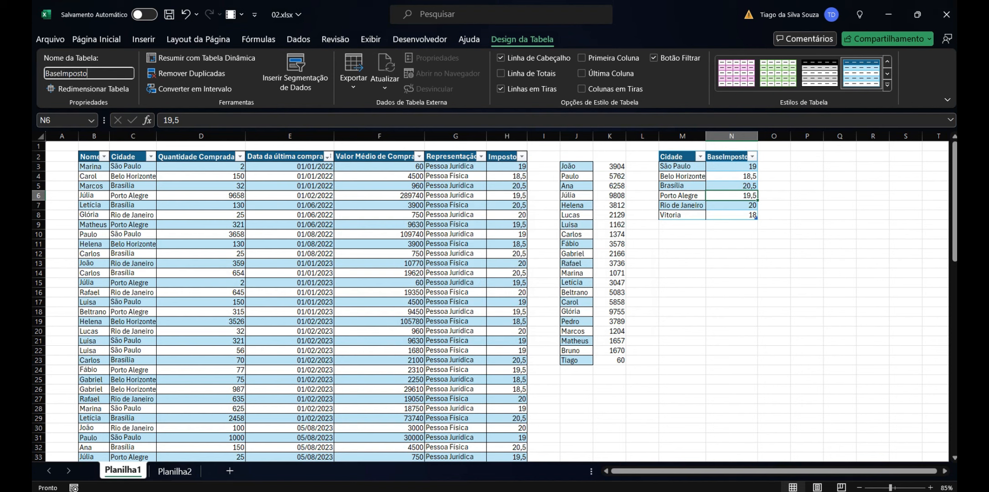
key("Return")
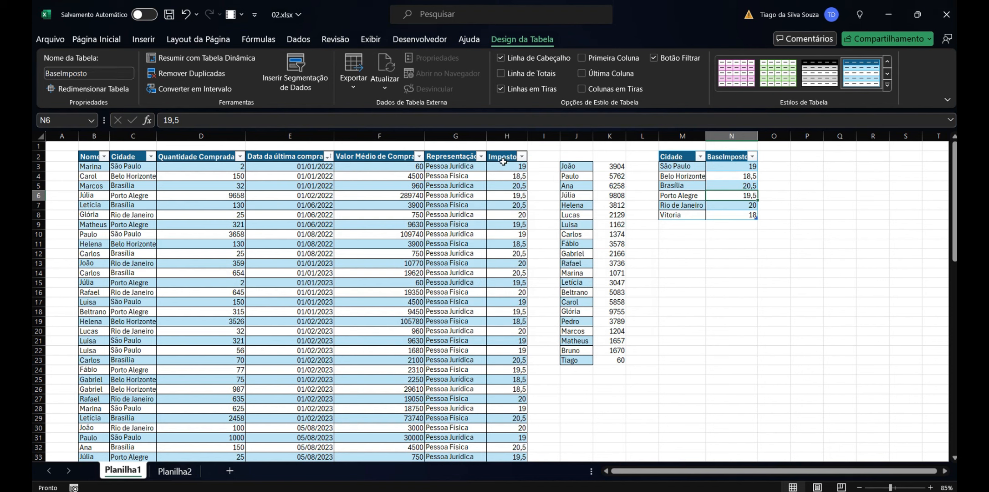
- Examine the table reference and column index in the Imposto column's PROCV formula against the city tax table
left_click(518, 169)
left_click(268, 120)
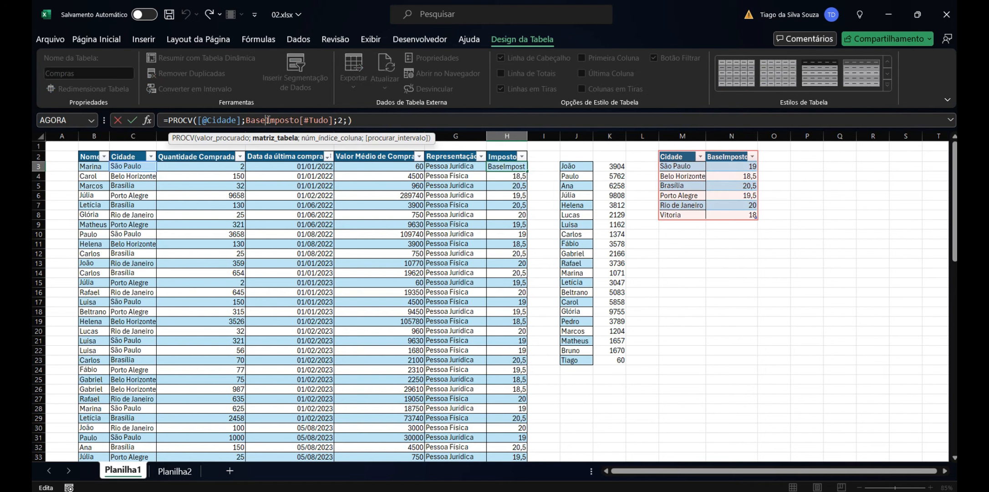
left_click_drag(253, 121, 287, 118)
left_click(312, 119)
left_click_drag(770, 165, 773, 200)
left_click_drag(800, 156, 805, 197)
left_click_drag(834, 158, 838, 208)
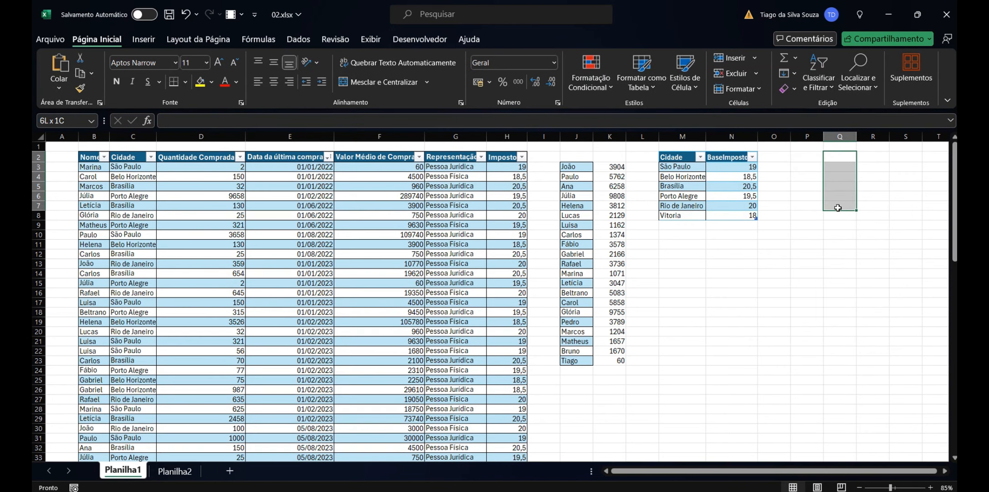
left_click(740, 186)
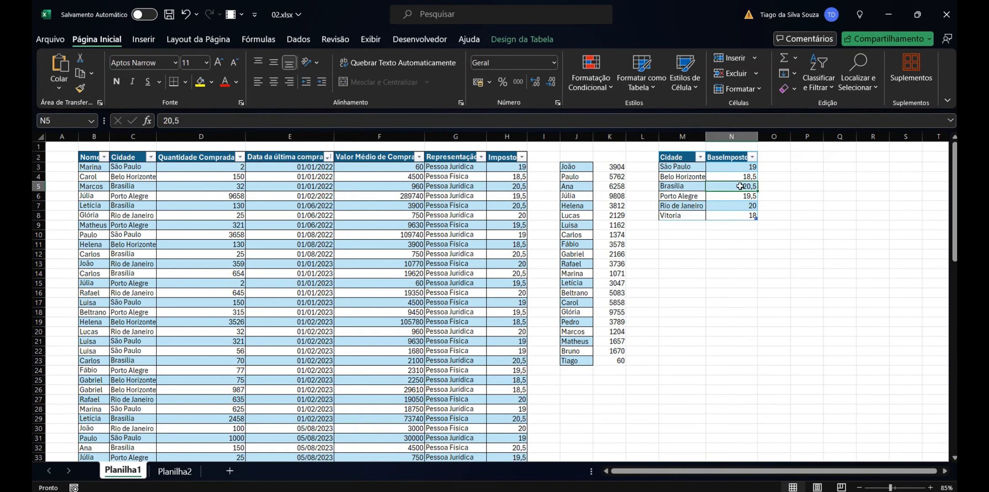
left_click(509, 168)
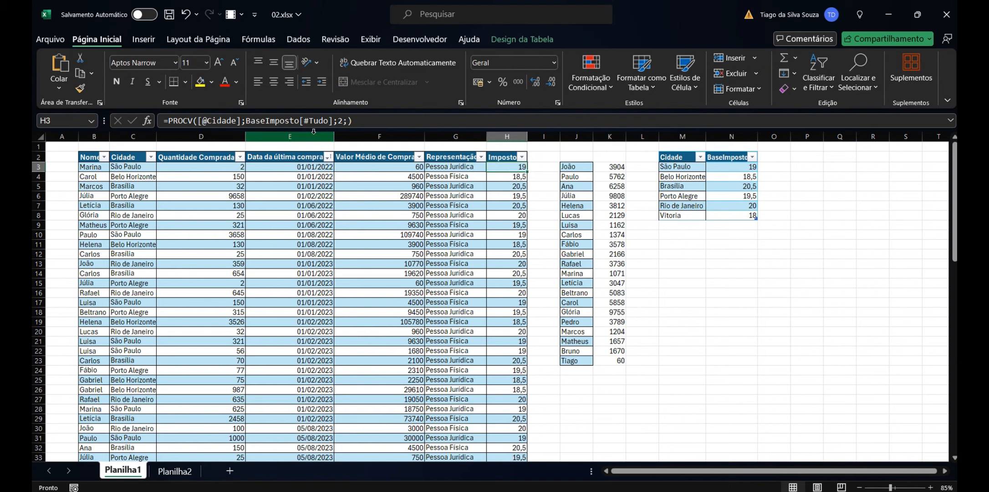
left_click(305, 120)
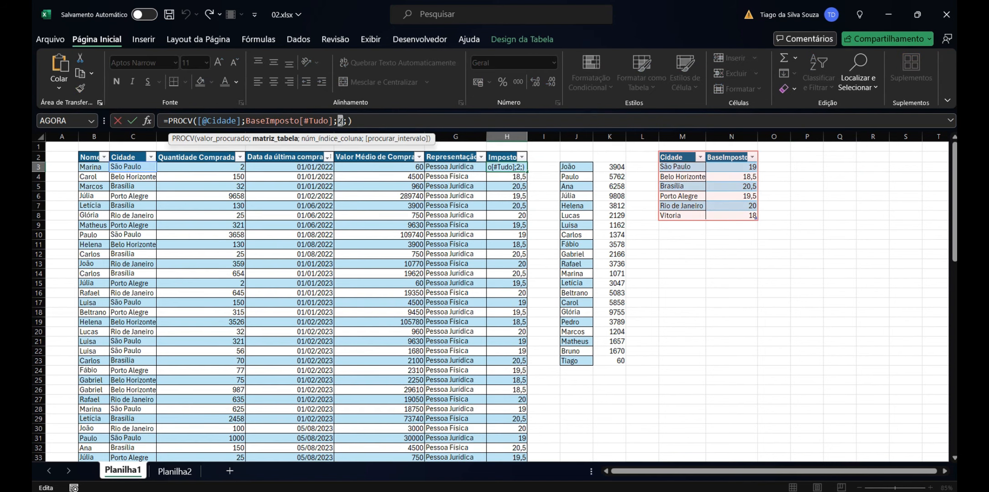
double_click(340, 120)
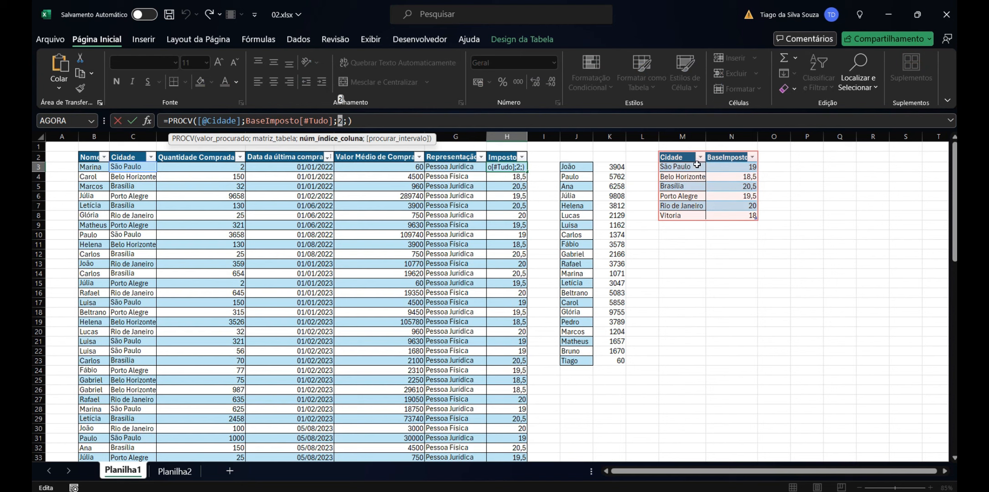
left_click(299, 121)
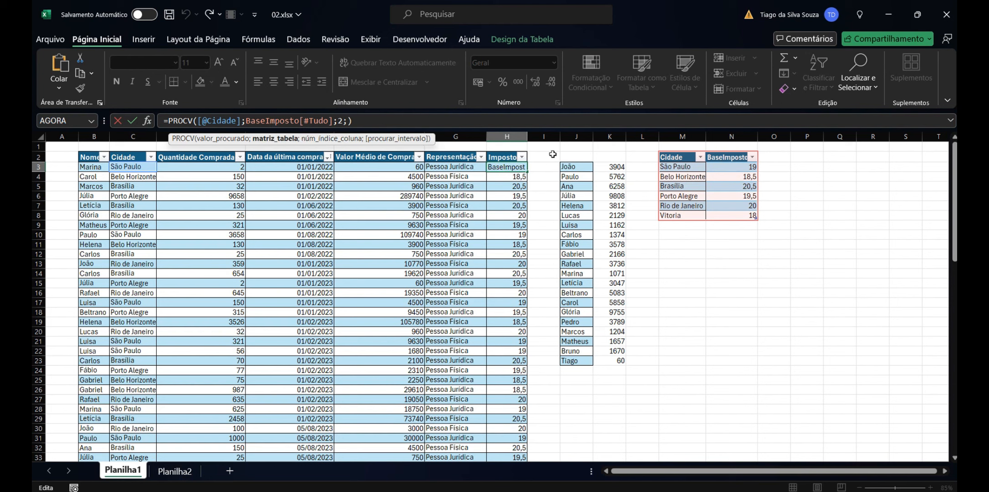
left_click(641, 157)
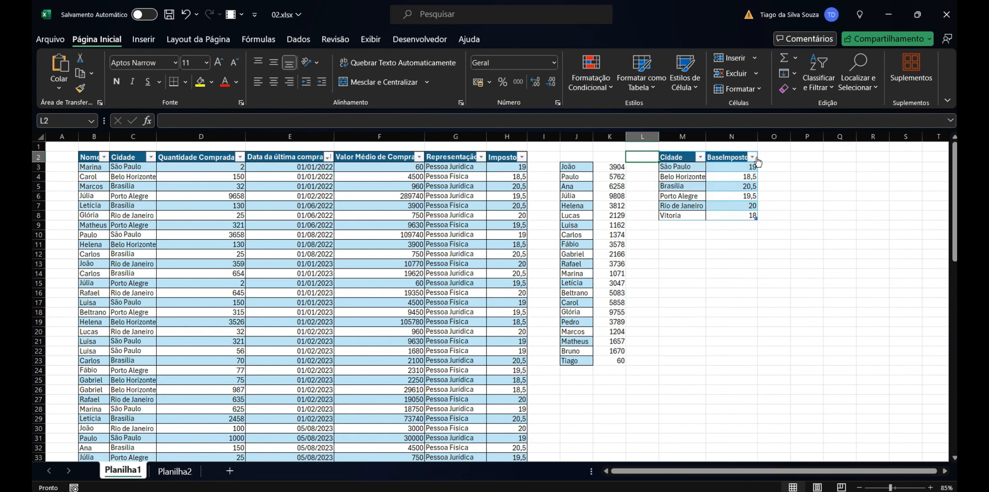
left_click(554, 158)
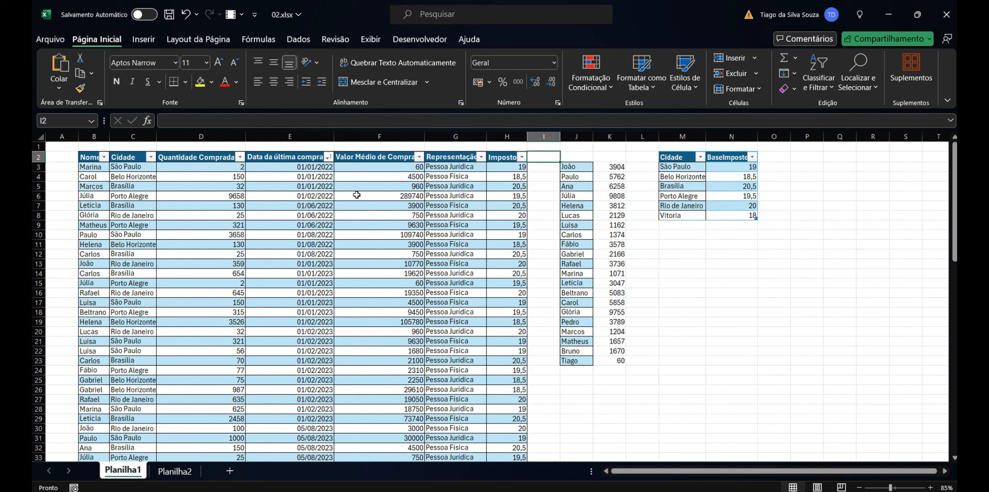
- Widen the Nome column and create a pivot table from the whole Compras table on a new worksheet
left_click_drag(109, 135, 123, 133)
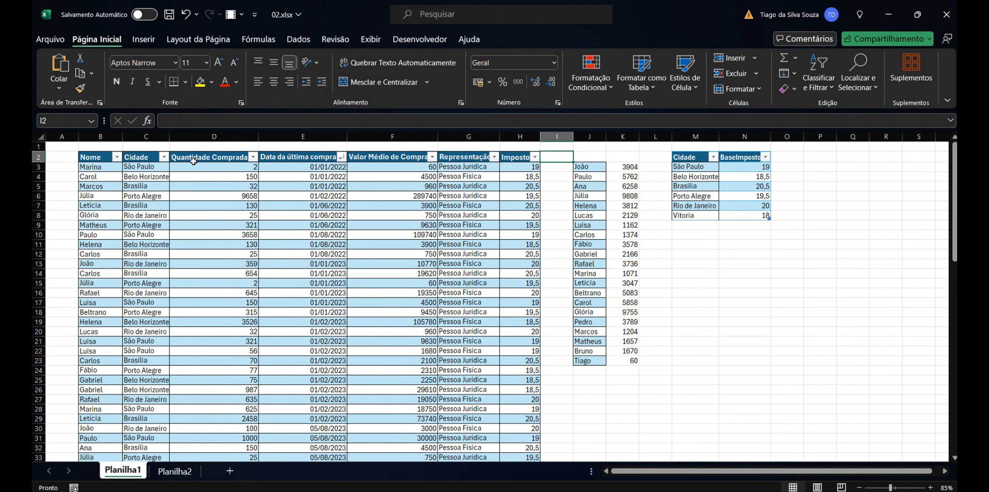
left_click_drag(103, 155, 535, 448)
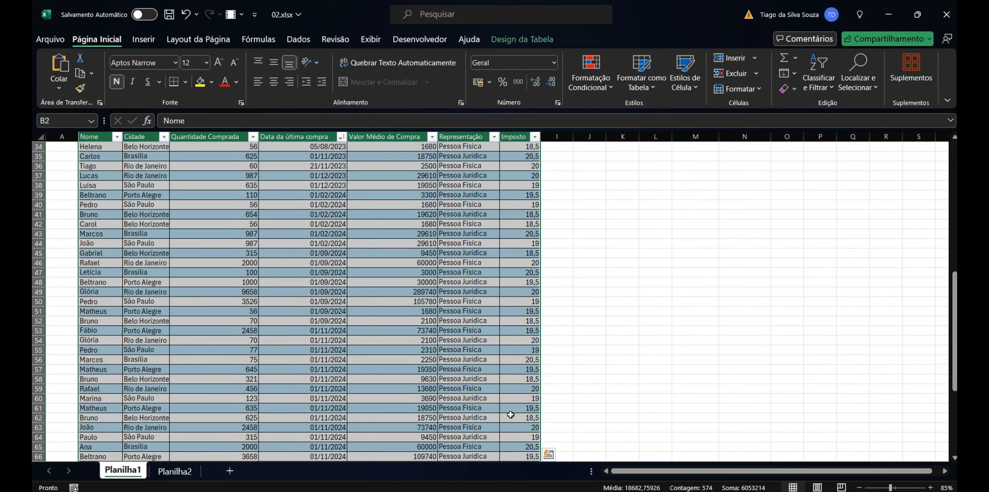
scroll(501, 397, "up", 17)
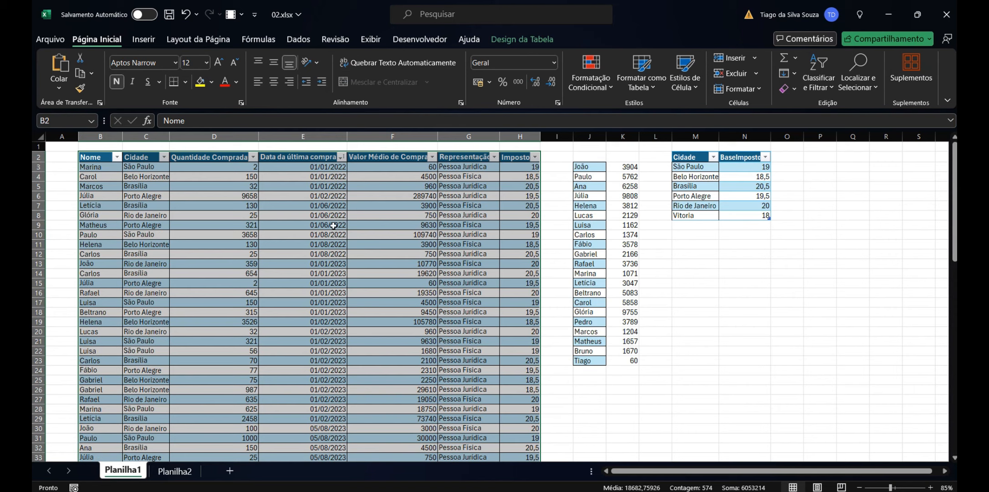
left_click(155, 39)
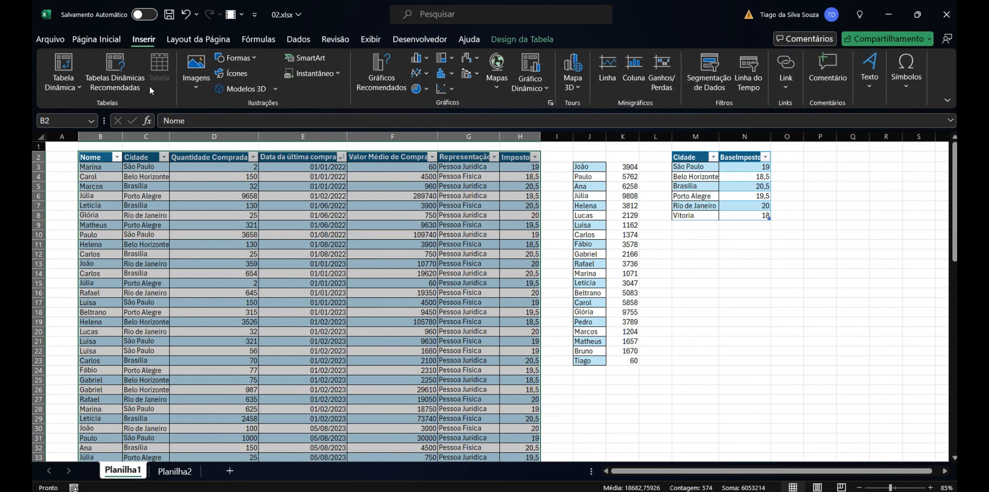
left_click(64, 66)
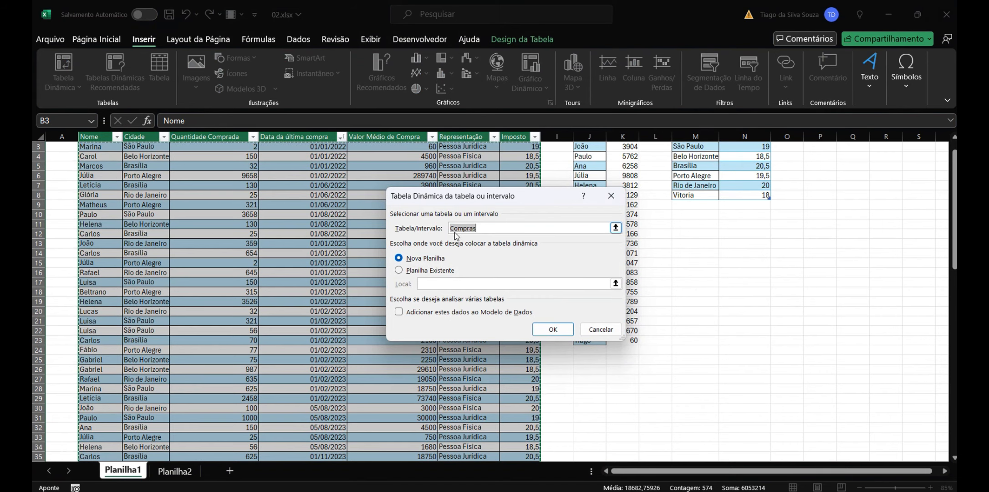
left_click(560, 331)
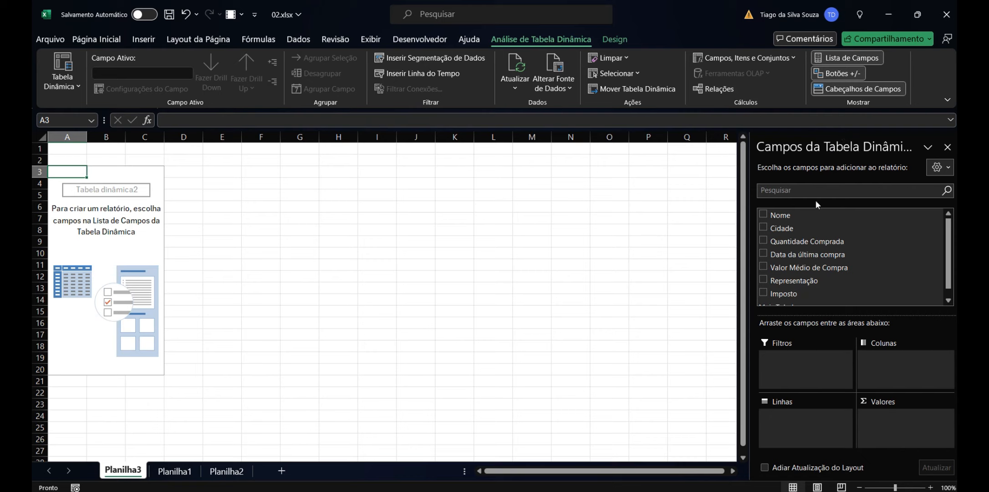
- Add the Nome field to the pivot table as a report filter
scroll(865, 255, "down", 1)
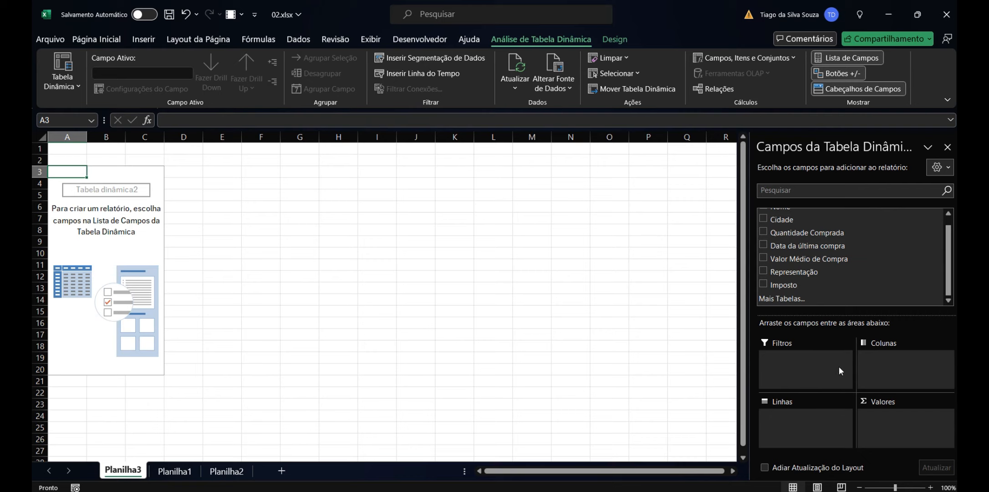
scroll(836, 287, "up", 1)
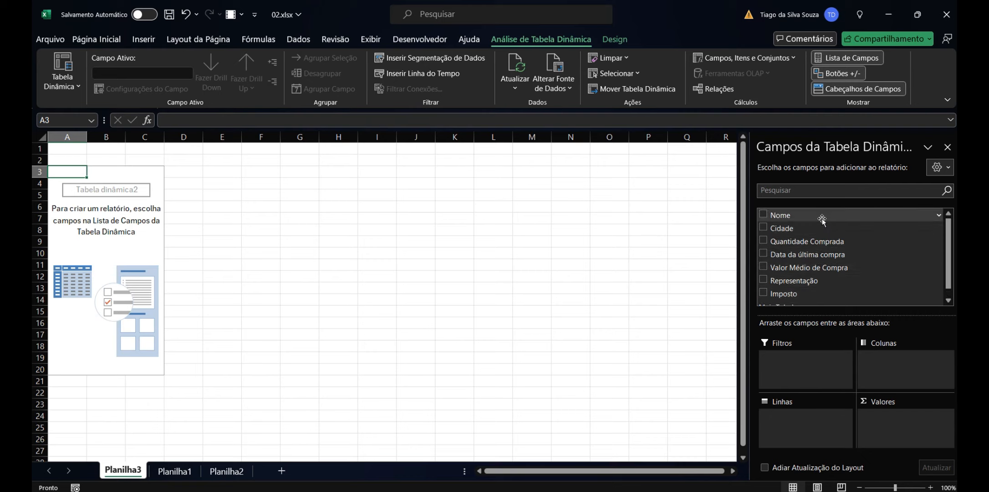
left_click_drag(799, 218, 798, 367)
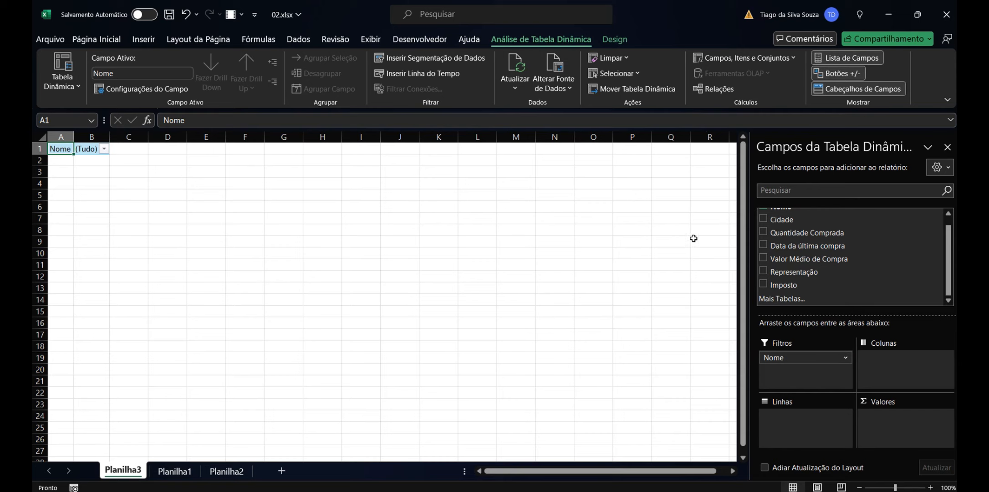
- Add Quantidade Comprada to the pivot rows and place Cidade in the pivot columns
left_click_drag(785, 224, 795, 423)
left_click_drag(782, 237, 814, 441)
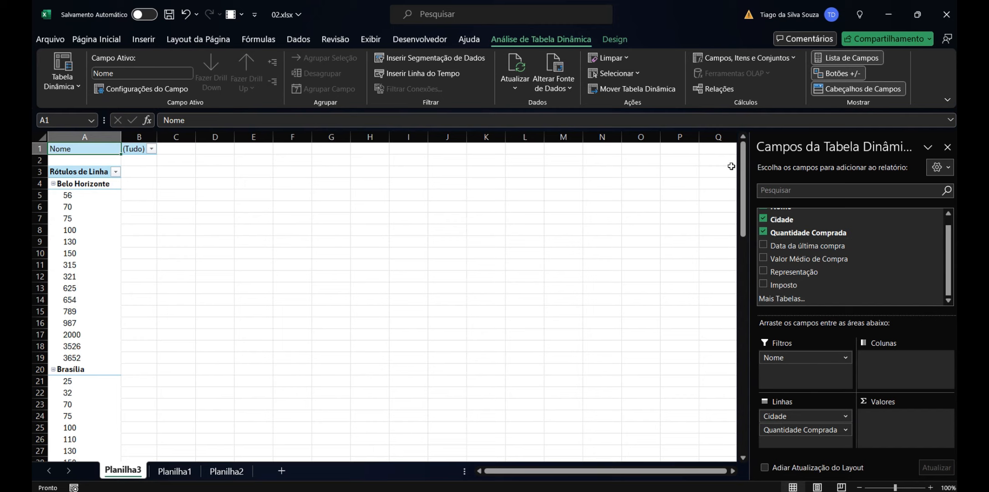
scroll(774, 255, "up", 1)
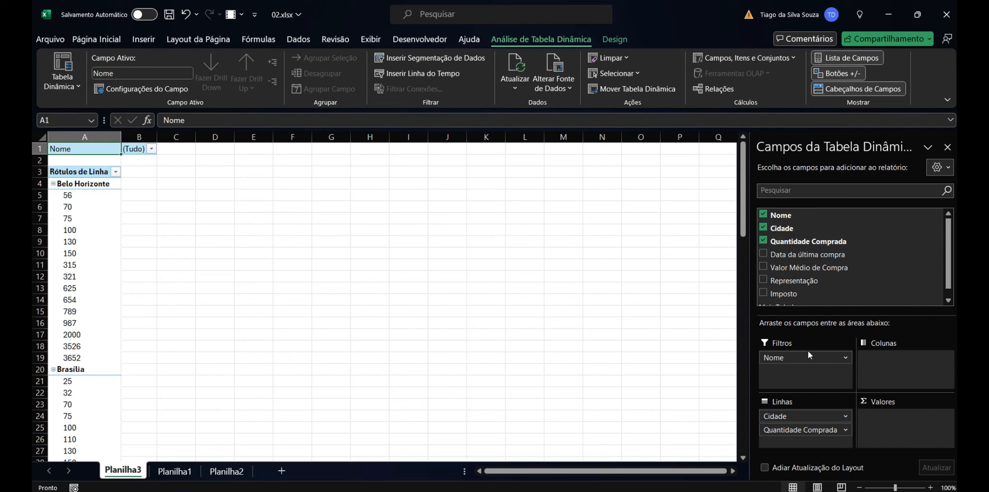
left_click_drag(795, 416, 873, 375)
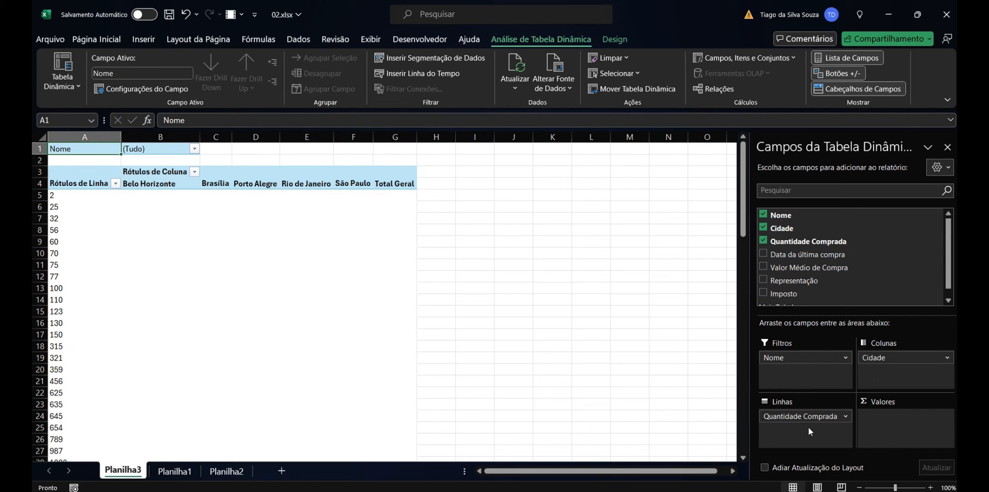
- Add the year, quarter and month groups of Data da última compra, removing the date field itself, Valor Médio de Compra, Quantidade Comprada and Cidade
left_click(763, 254)
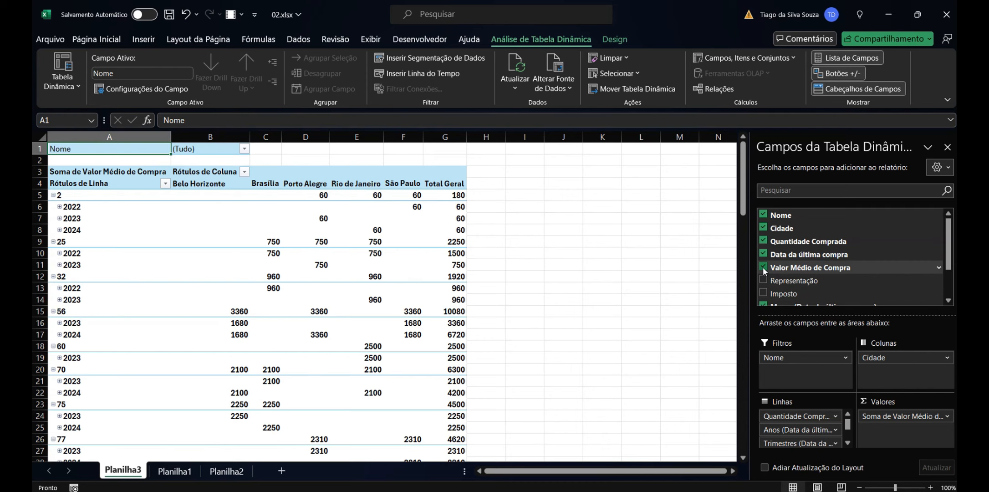
left_click(763, 267)
left_click(764, 253)
left_click(764, 241)
left_click(764, 227)
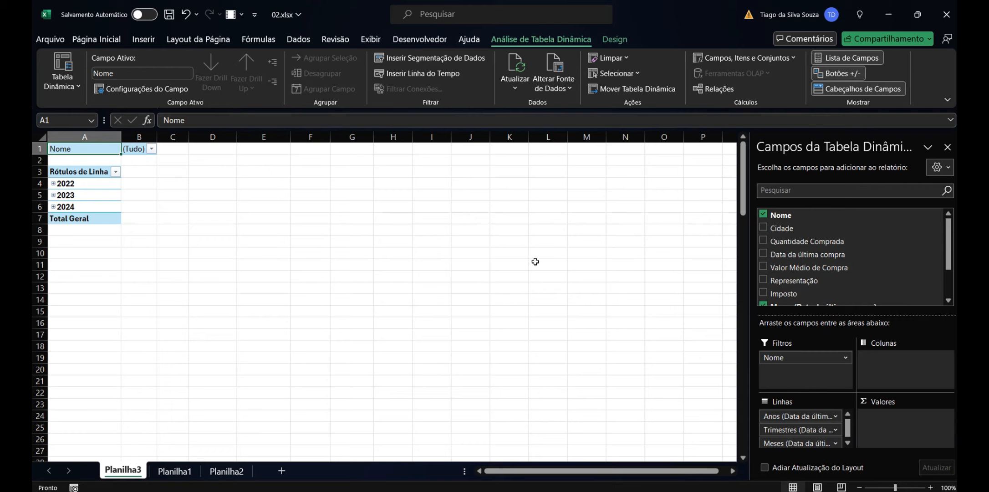
- Move the Anos (Data da última compra) field from the pivot rows to the columns
left_click(151, 150)
left_click(66, 153)
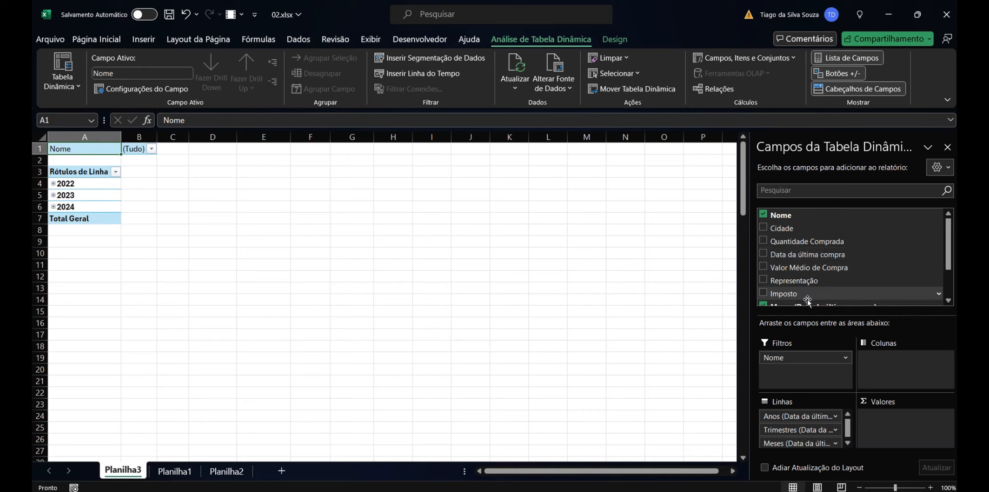
scroll(797, 296, "down", 1)
left_click_drag(805, 417, 890, 358)
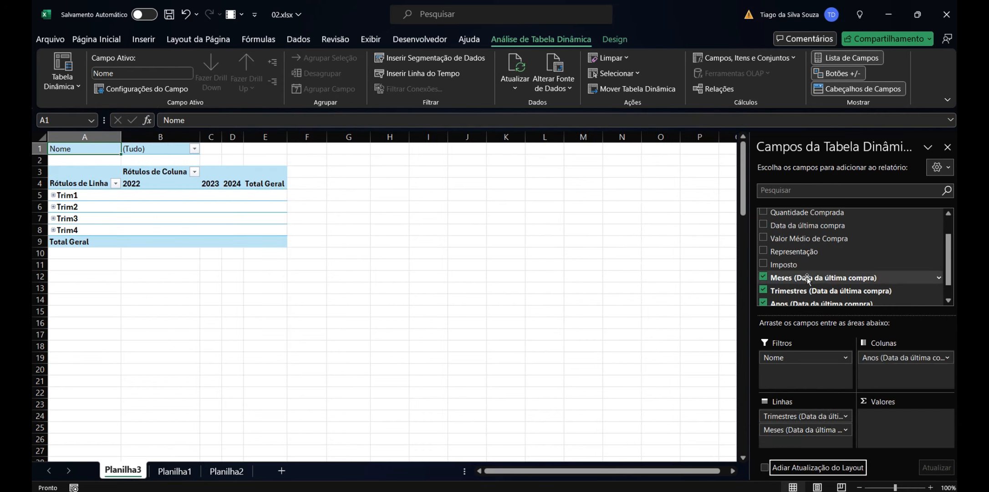
- Add Imposto and Valor Médio de Compra as summed values and Representação as a row field in the pivot table
left_click(764, 264)
left_click(764, 252)
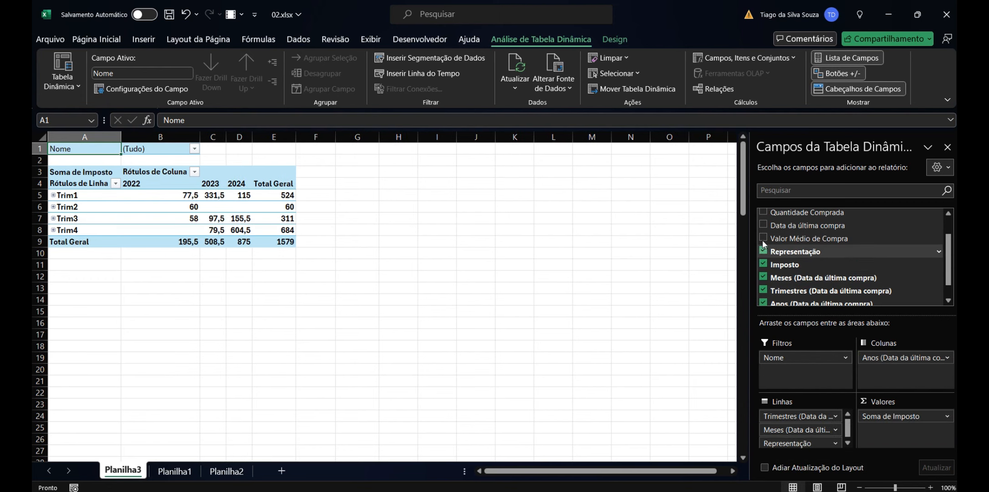
left_click(763, 238)
scroll(781, 258, "down", 1)
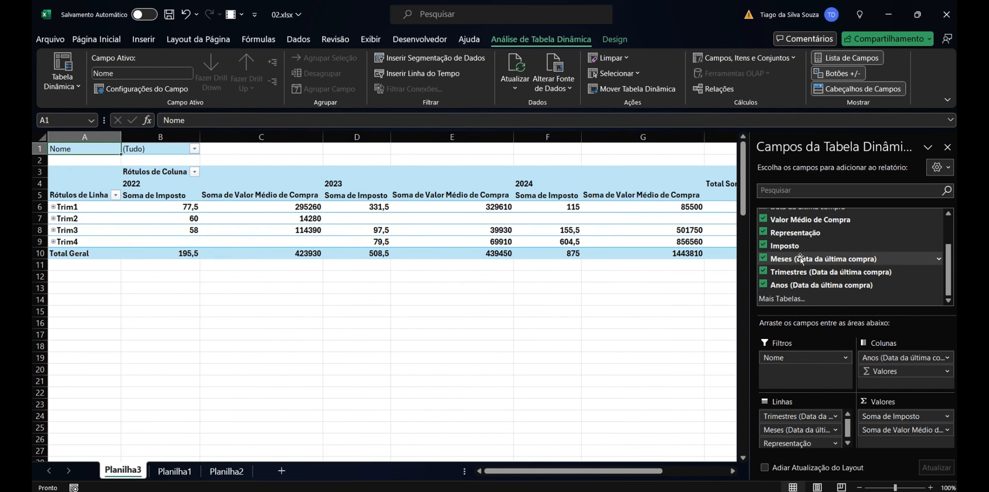
scroll(800, 257, "up", 3)
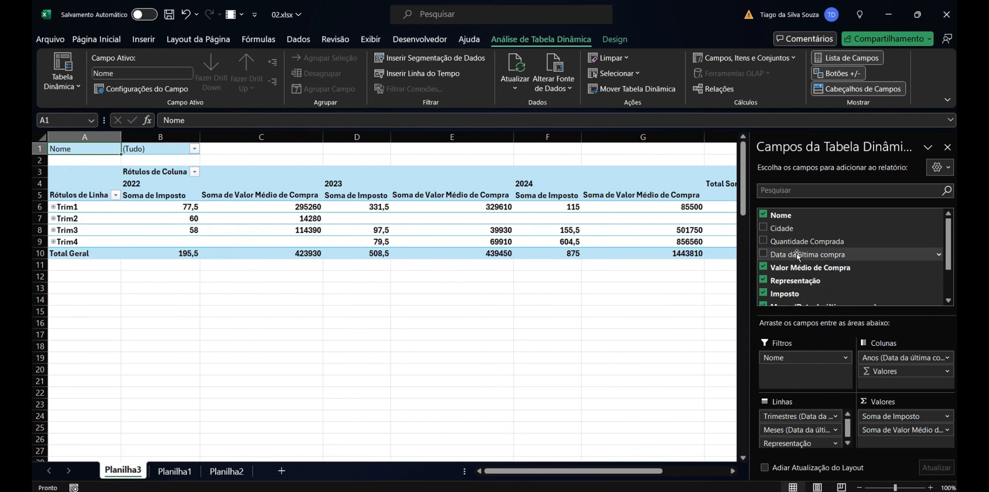
- Regroup the pivot rows under Representação by adding and removing Data da última compra, and try Quantidade Comprada as a value
left_click(764, 253)
left_click(763, 253)
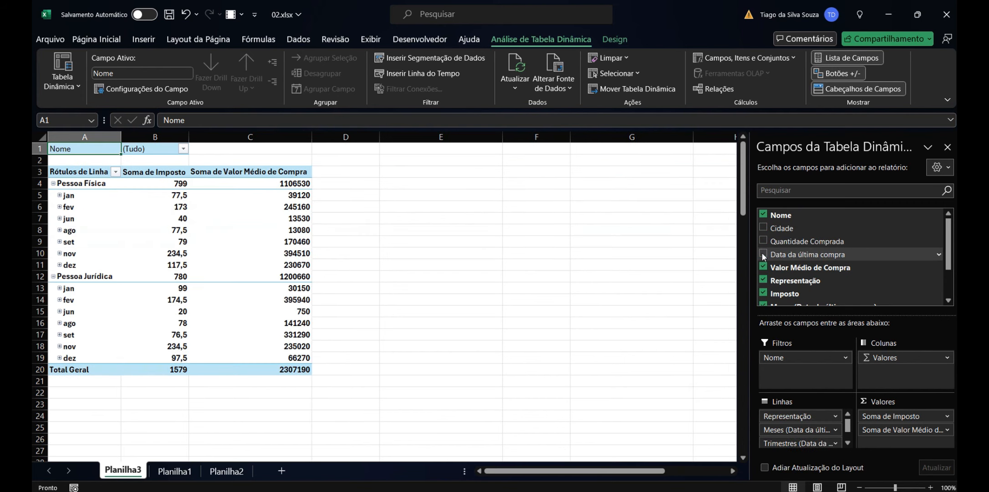
left_click(763, 253)
left_click(763, 253)
left_click(765, 242)
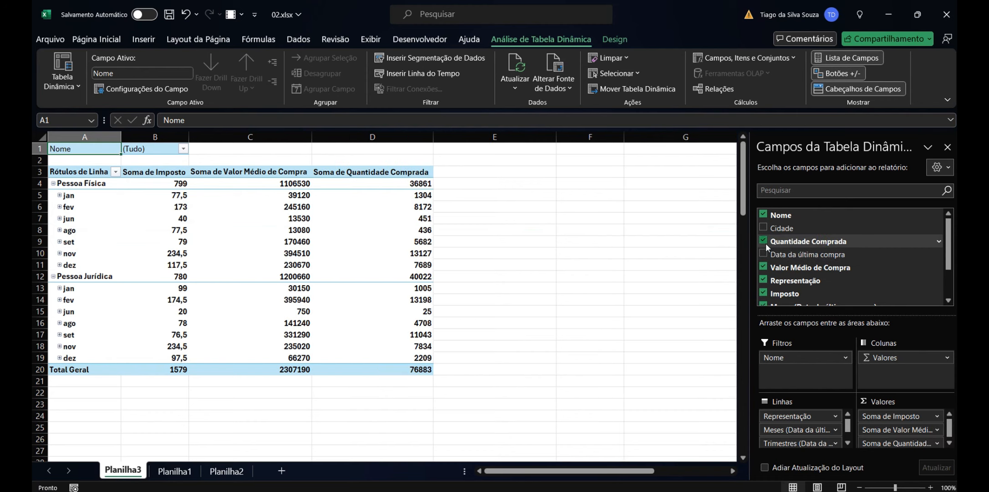
left_click(764, 242)
- Move the Anos (Data da última compra) field from the pivot rows into the columns, below Valores
scroll(766, 244, "down", 2)
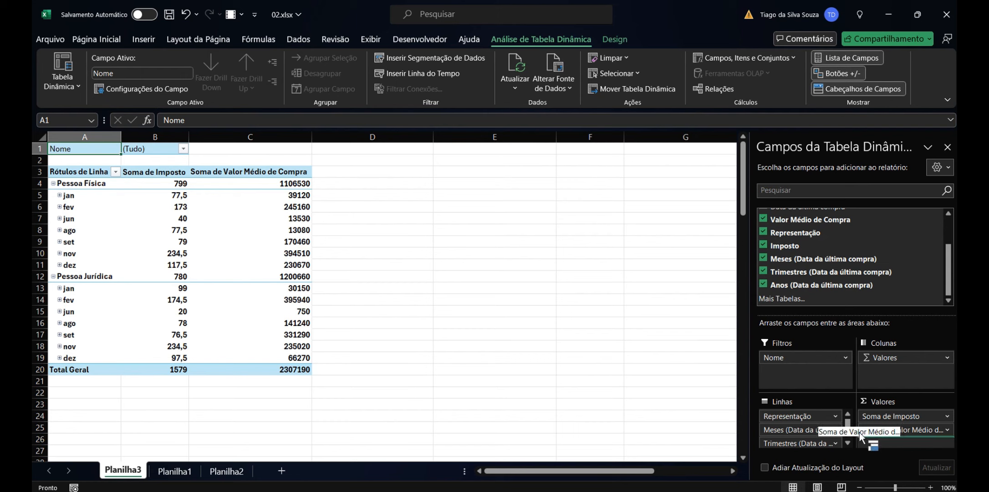
scroll(828, 432, "down", 1)
left_click_drag(803, 438, 879, 370)
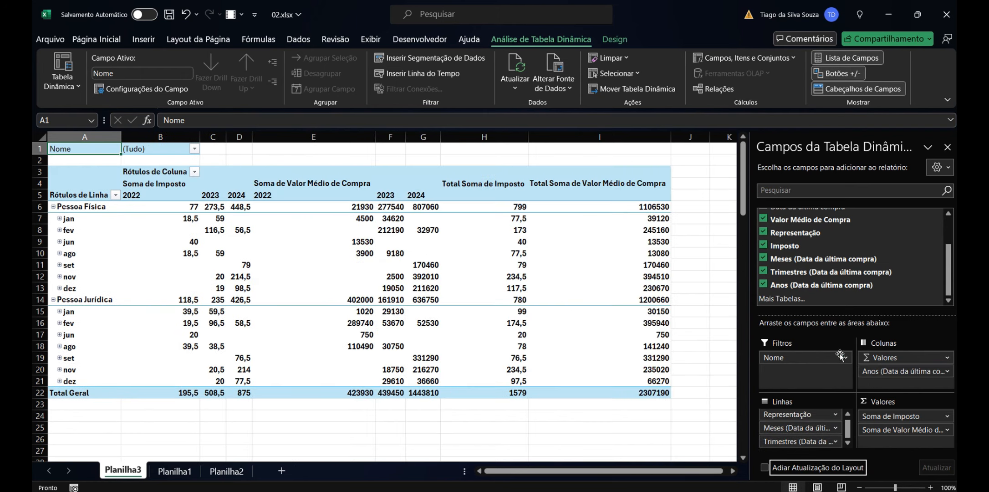
scroll(820, 266, "up", 2)
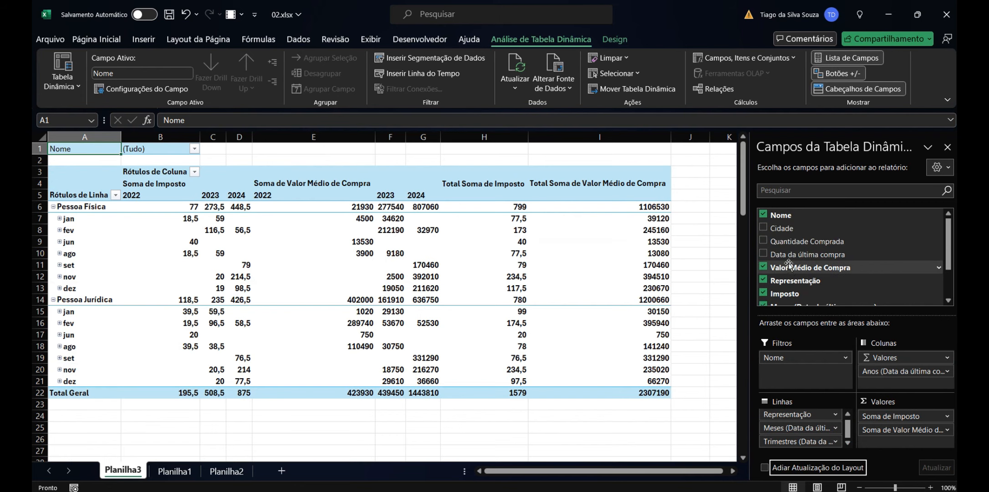
- Return Anos (Data da última compra) to the pivot rows and add the Quantidade Comprada and Cidade fields
left_click(764, 254)
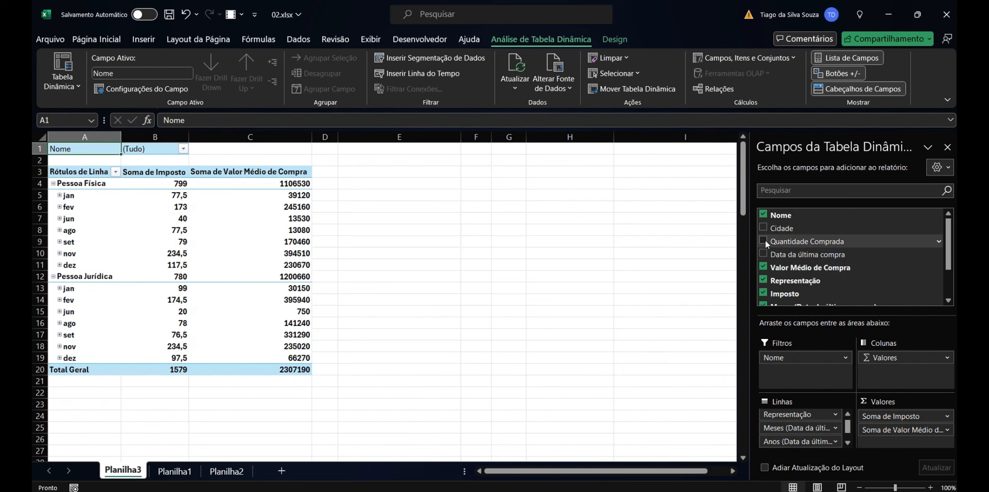
left_click(765, 240)
left_click(765, 227)
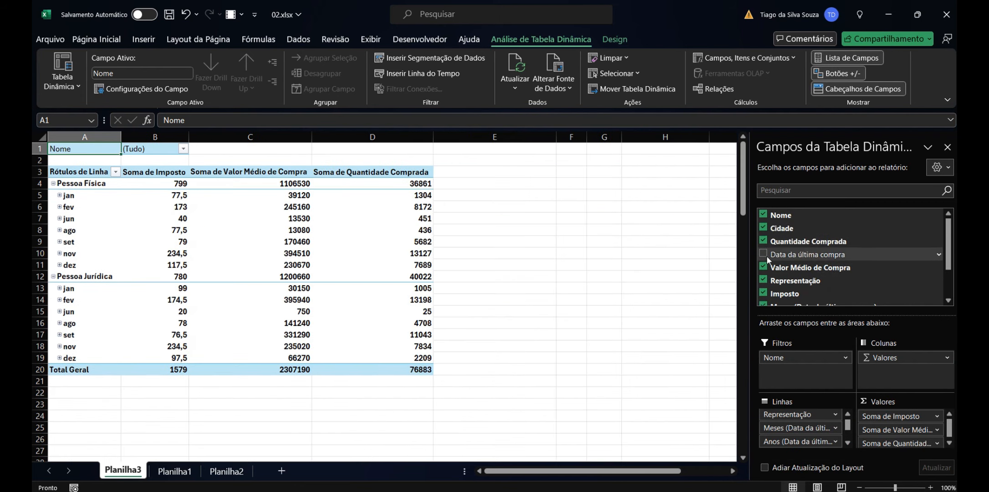
left_click(791, 491)
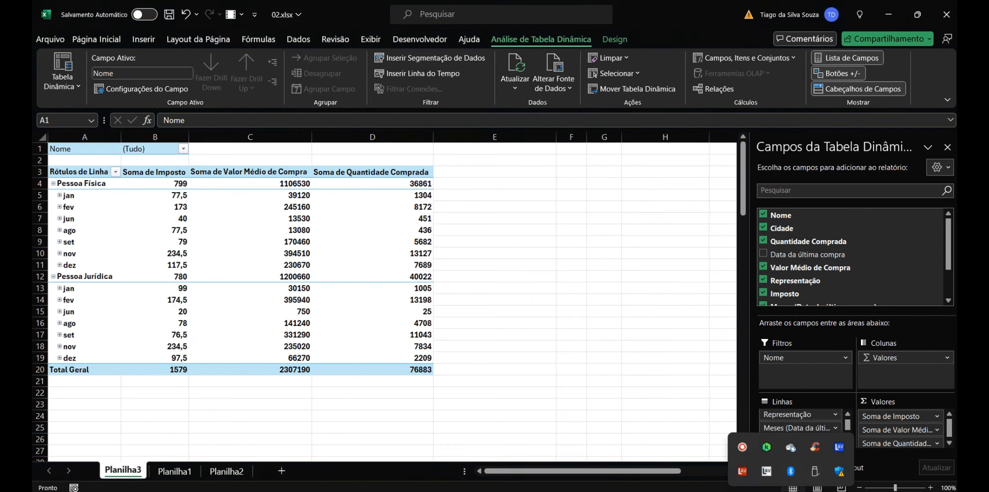
left_click(790, 491)
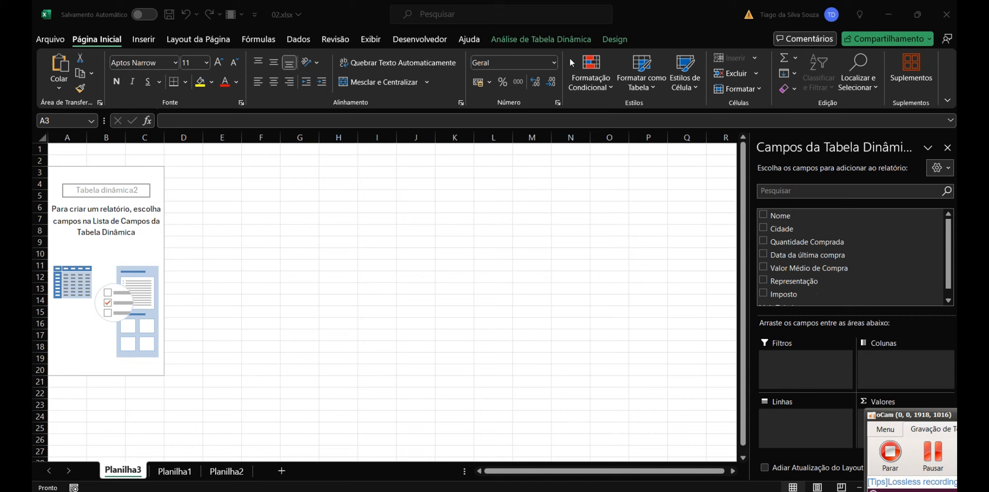
left_click(534, 38)
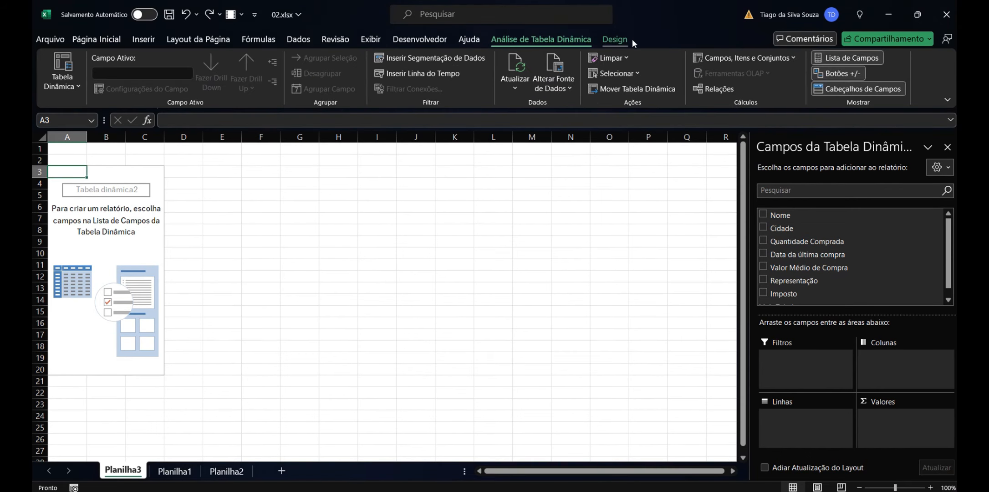
left_click(615, 39)
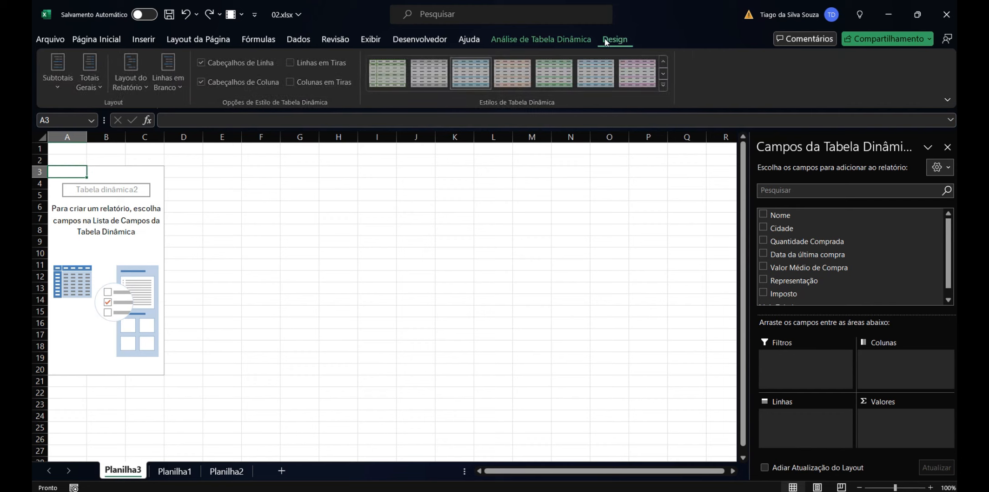
left_click(552, 40)
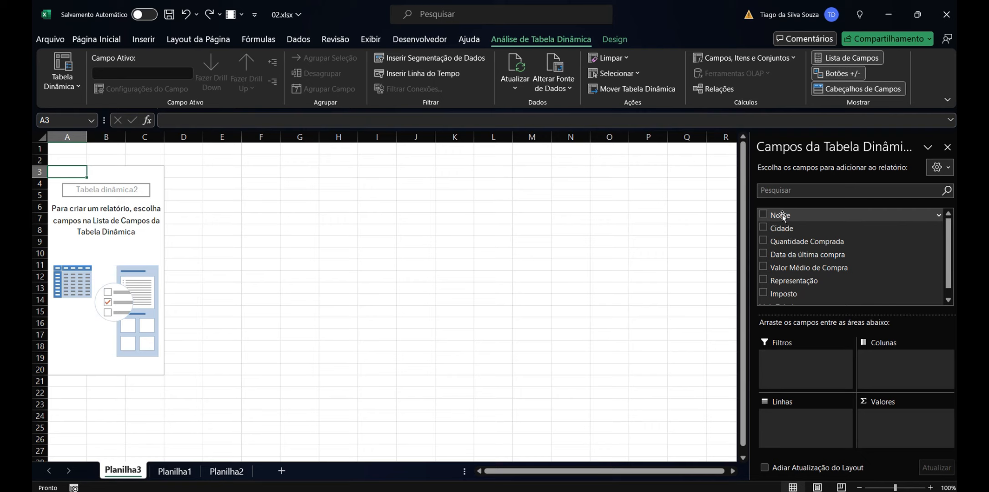
- Build the empty pivot table with Nome and Data da última compra as filters, Representação as rows and Quantidade Comprada as summed values
left_click_drag(783, 217, 795, 365)
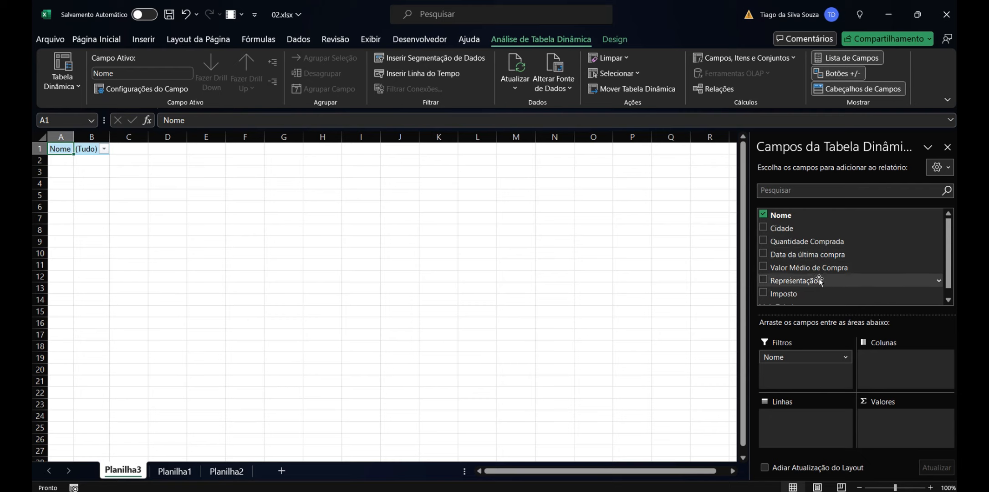
left_click_drag(805, 280, 809, 421)
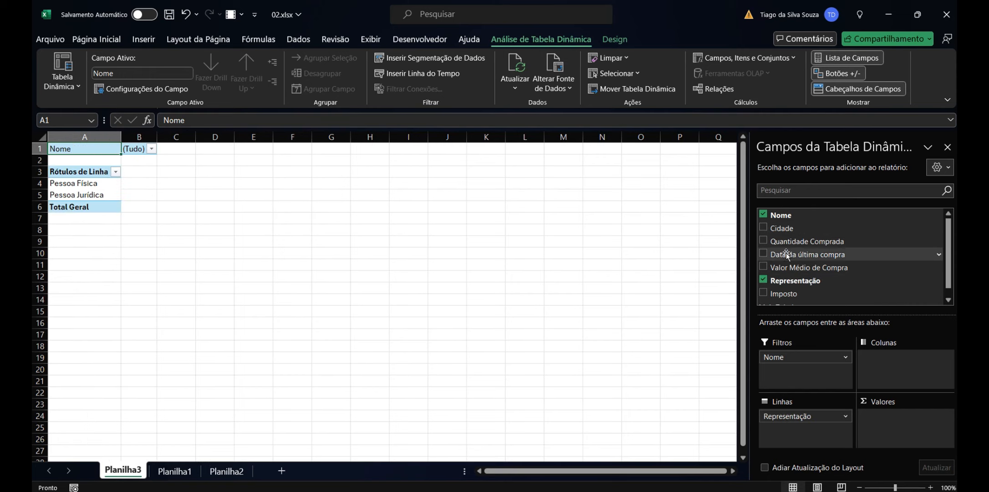
left_click(764, 240)
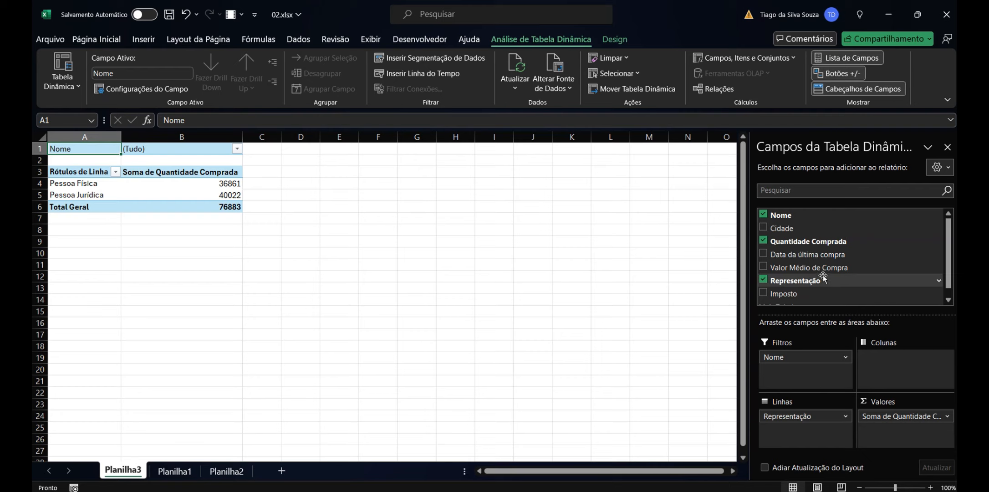
left_click_drag(773, 255, 808, 378)
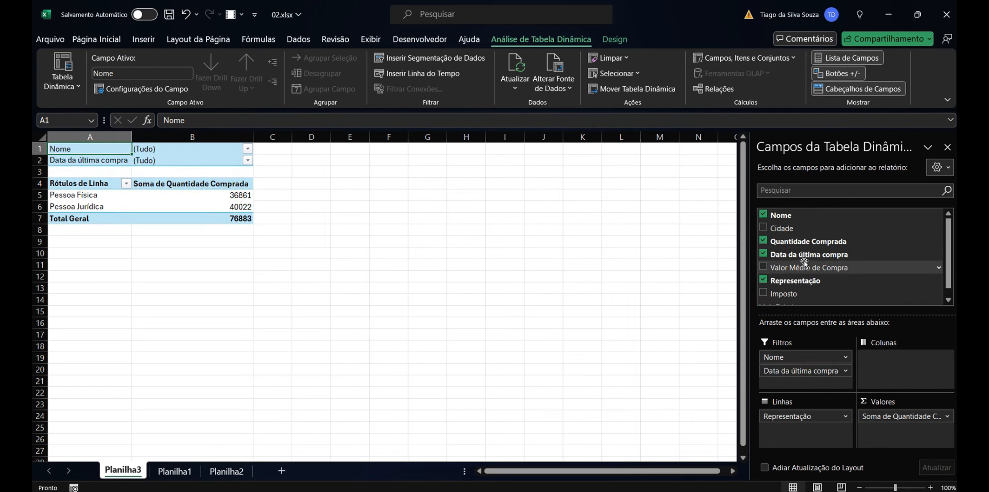
- Add Valor Médio de Compra as a second summed value in the pivot table, leaving Imposto out
scroll(769, 280, "down", 1)
left_click(767, 283)
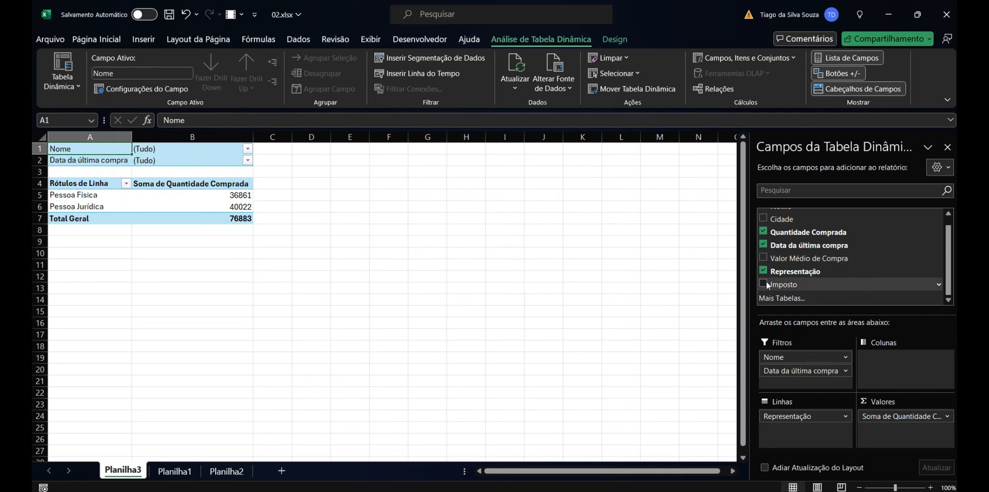
left_click(764, 283)
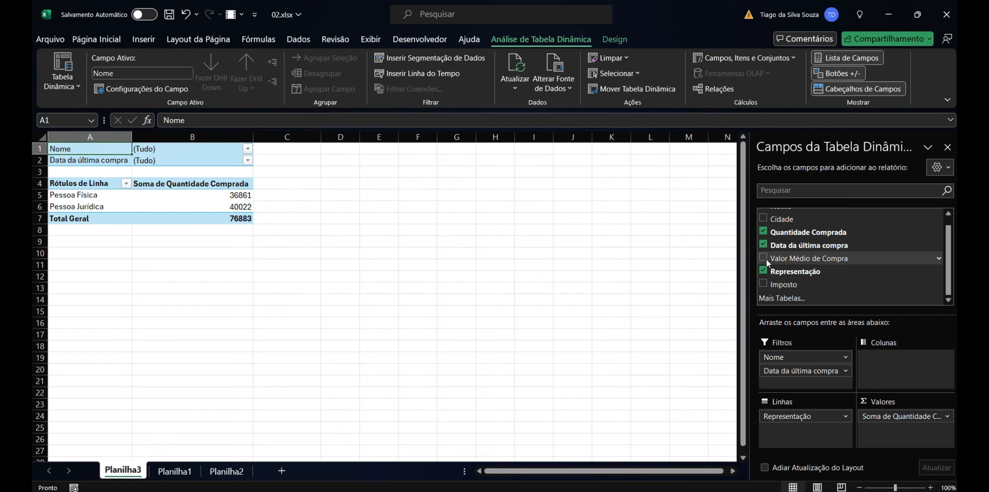
left_click(764, 257)
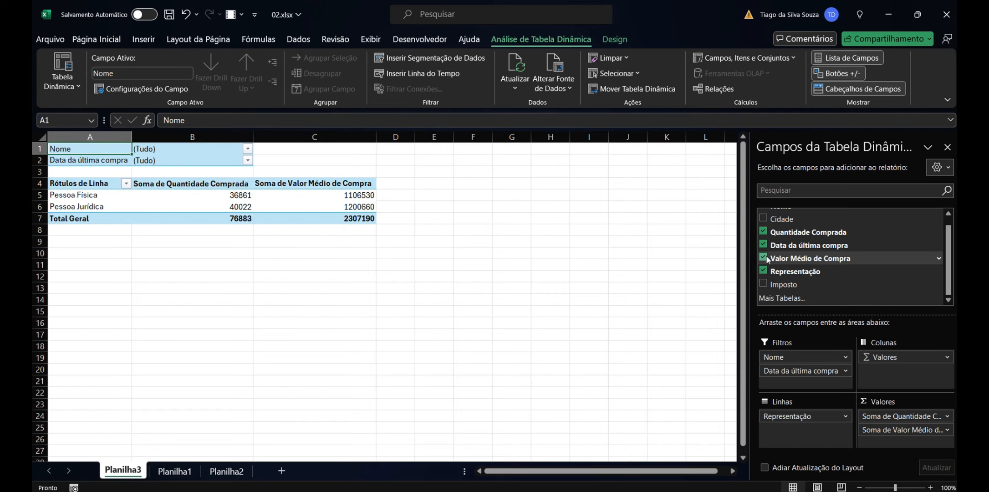
- Try Cidade in the pivot columns, and move it into the rows below Representação
scroll(776, 250, "up", 1)
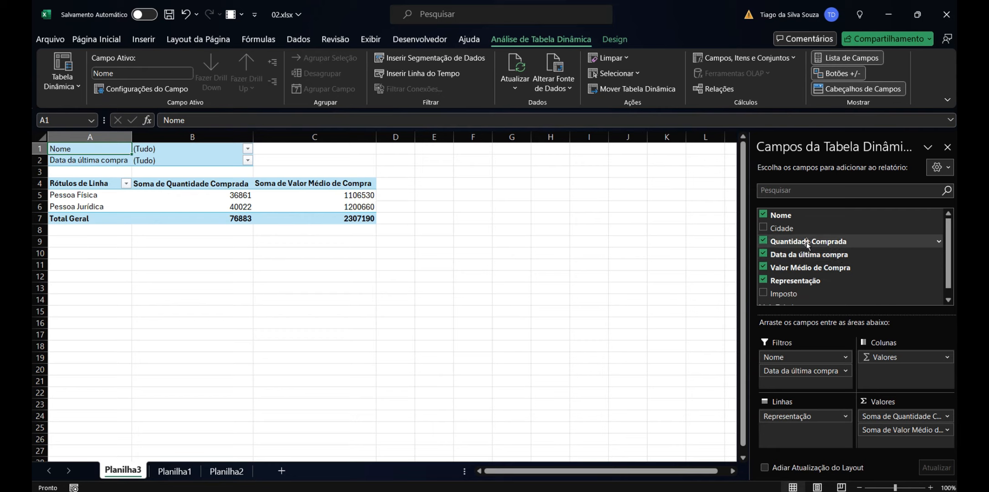
left_click(777, 230)
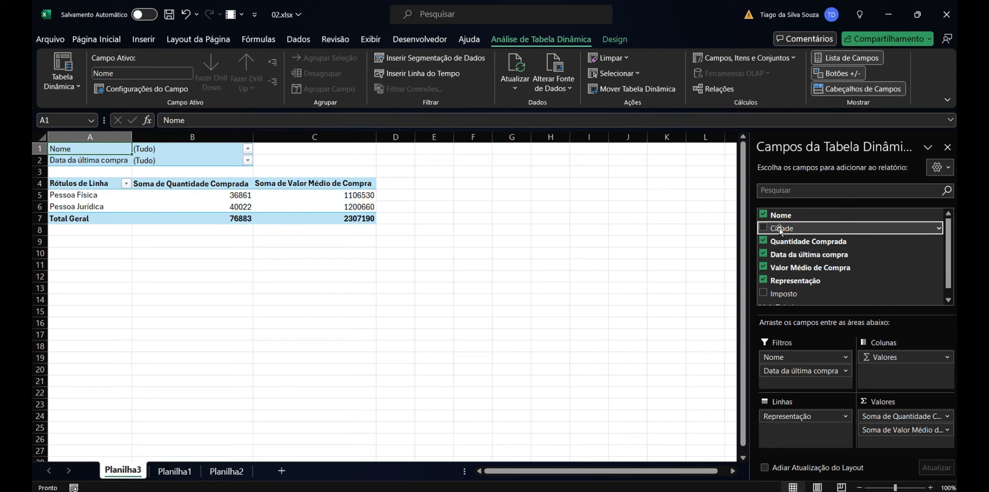
left_click_drag(779, 228, 895, 368)
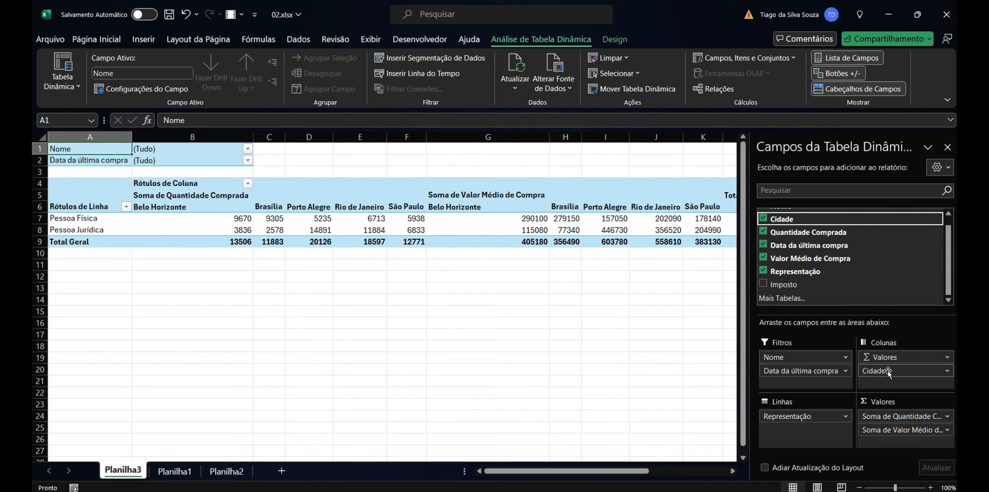
left_click_drag(888, 371, 801, 437)
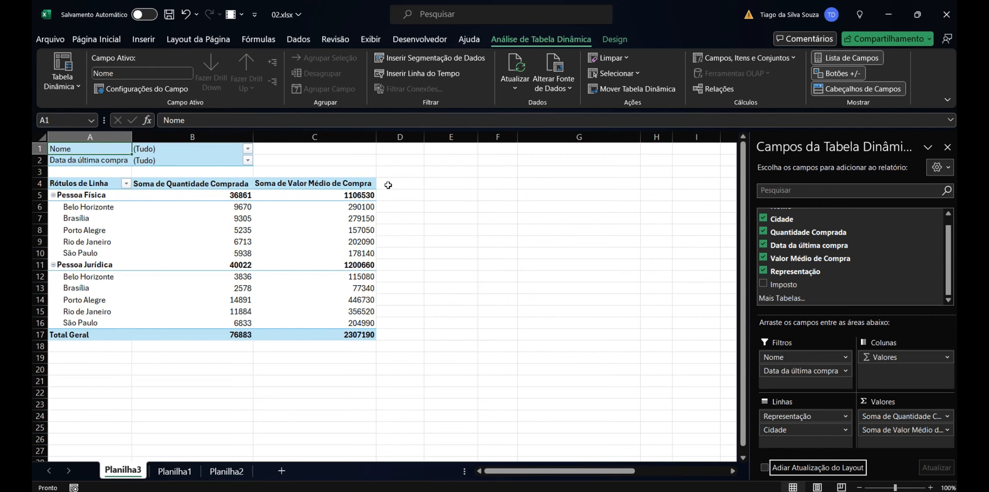
- Filter the pivot table by Nome to the sixth listed customer, and switch the filter to the third one
left_click(411, 170)
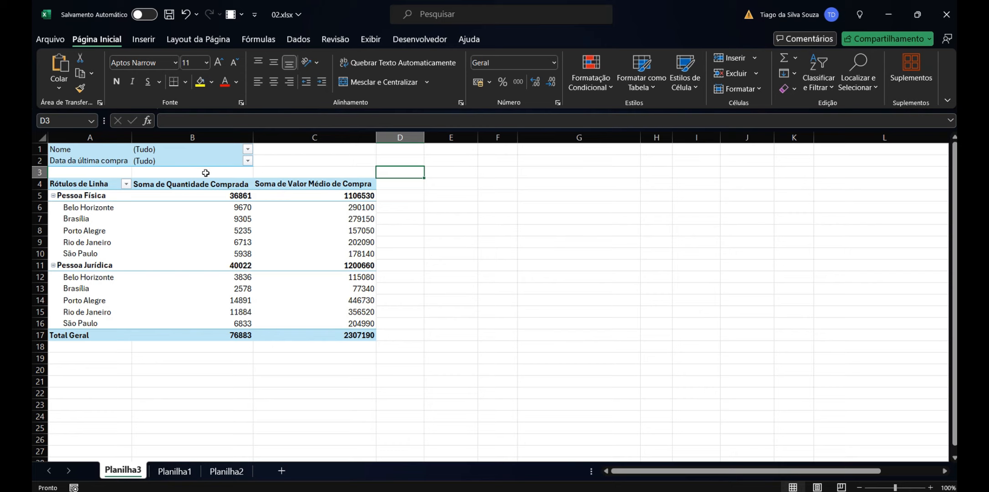
left_click(247, 150)
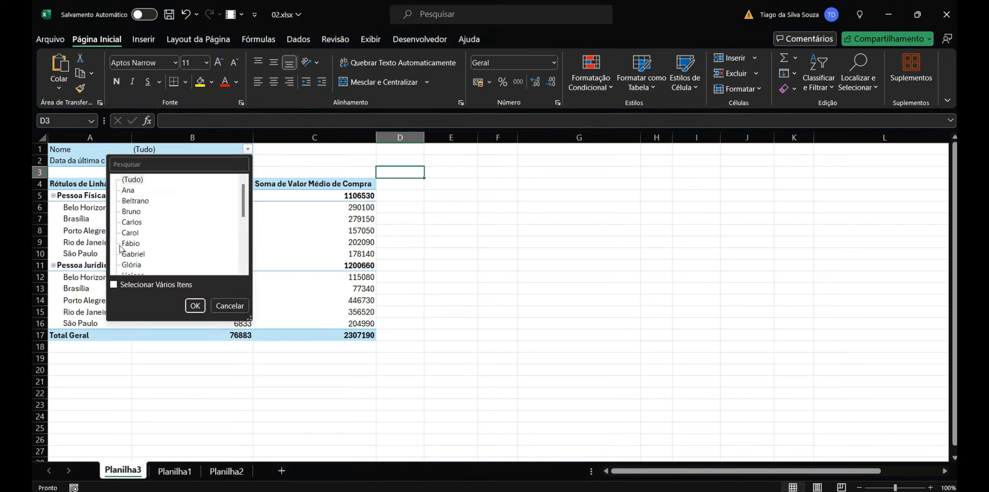
left_click(130, 243)
left_click(195, 305)
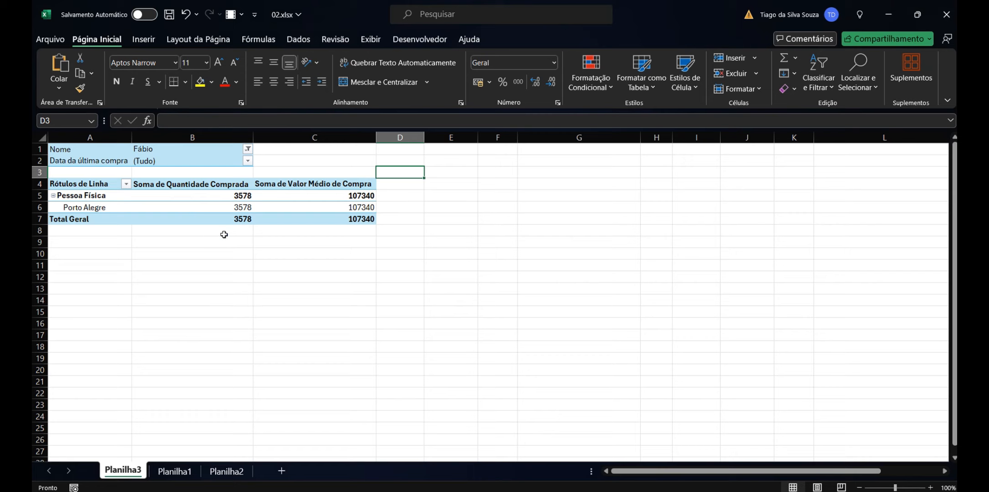
left_click(247, 150)
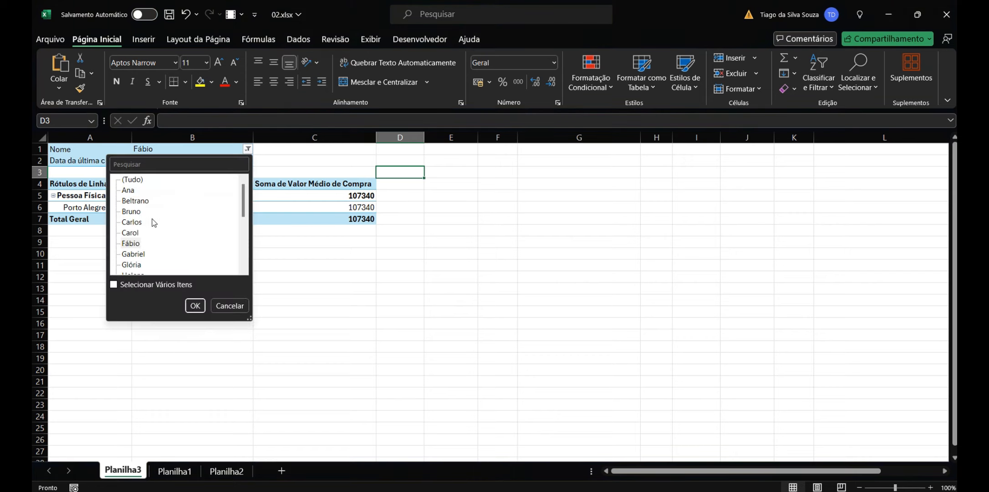
left_click(136, 212)
left_click(196, 305)
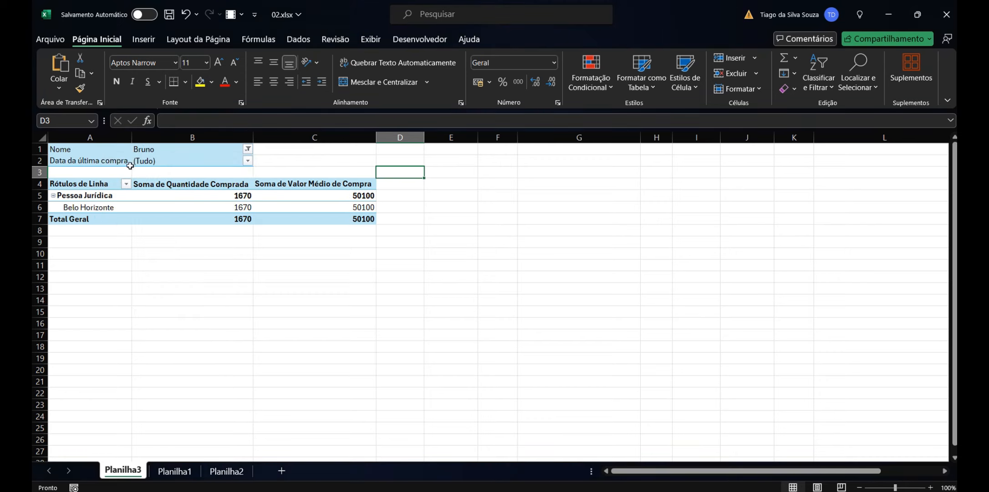
- Change the pivot table's Nome filter to a single customer from further down the list
left_click(247, 149)
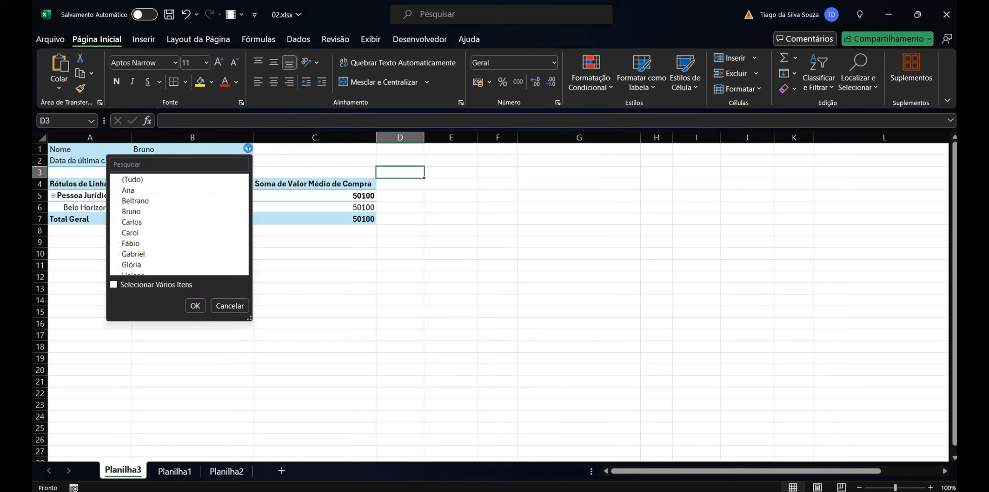
scroll(153, 246, "down", 2)
scroll(154, 246, "down", 3)
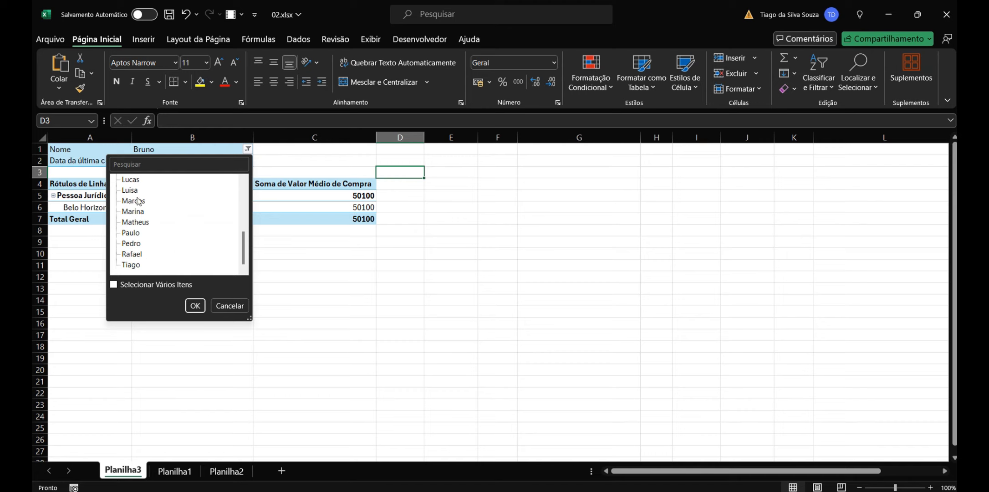
scroll(139, 201, "up", 1)
left_click(129, 179)
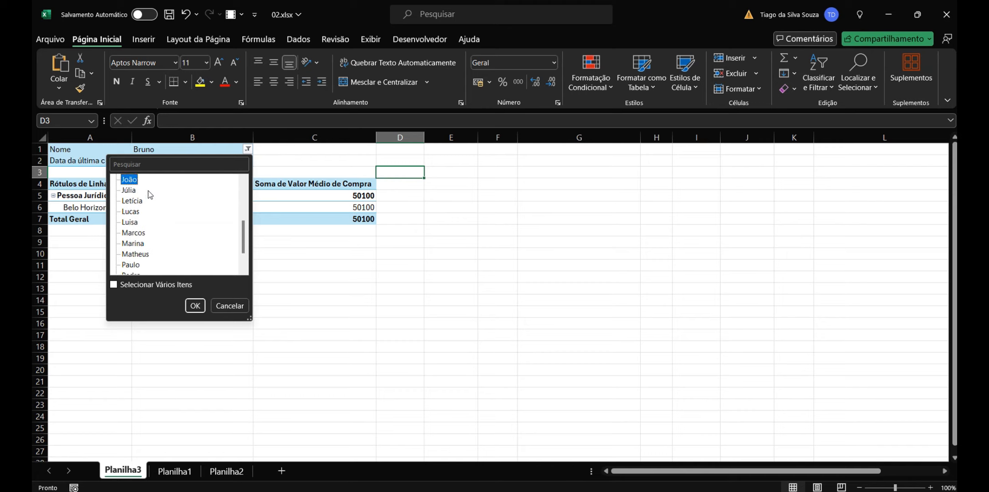
left_click(194, 306)
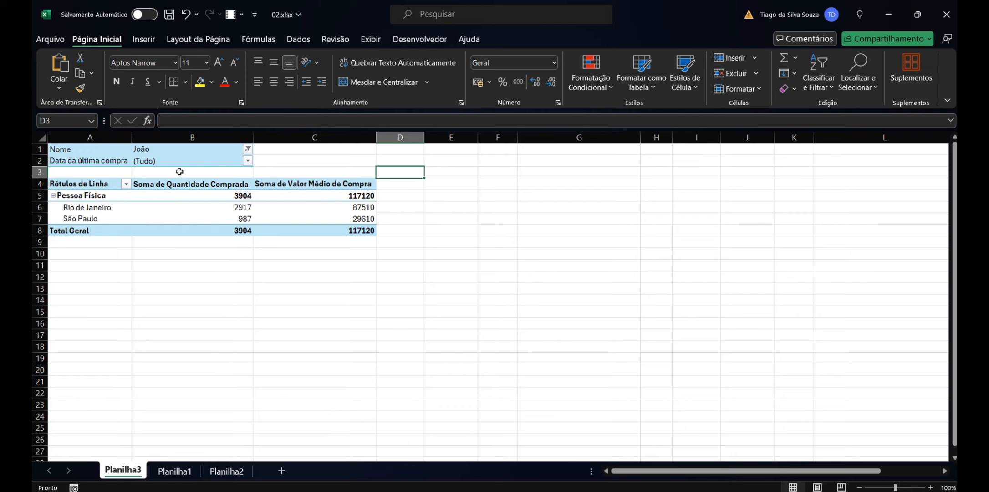
- Examine the dates offered by the Data da última compra filter and close it without choosing one
left_click(248, 161)
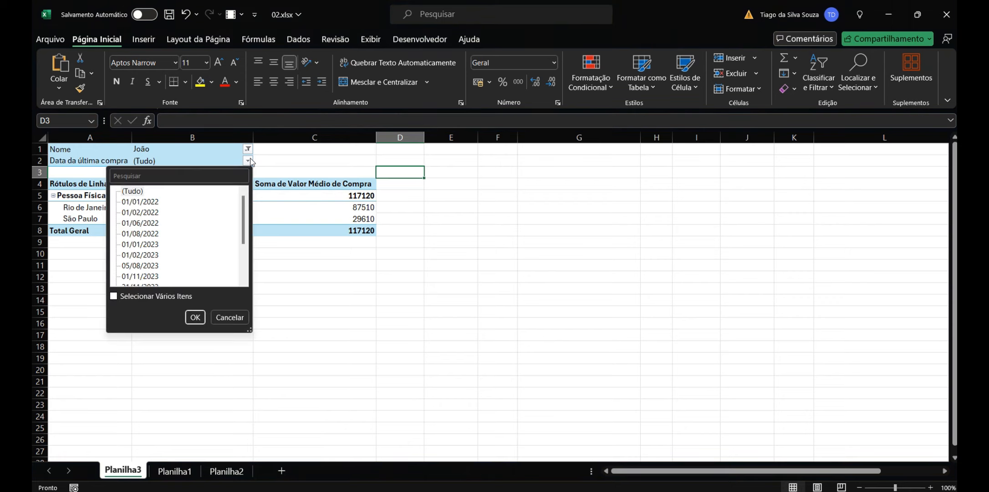
left_click(250, 162)
left_click(248, 161)
scroll(244, 220, "down", 2)
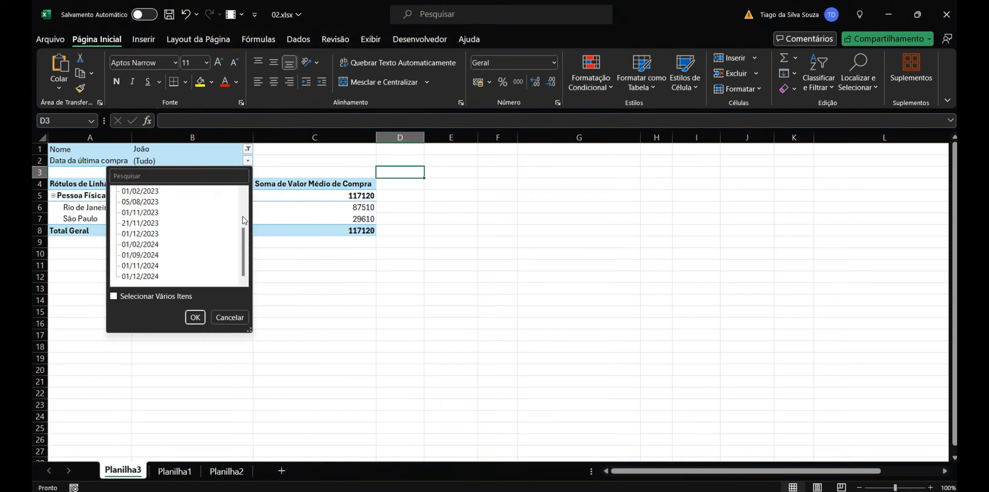
scroll(240, 226, "up", 2)
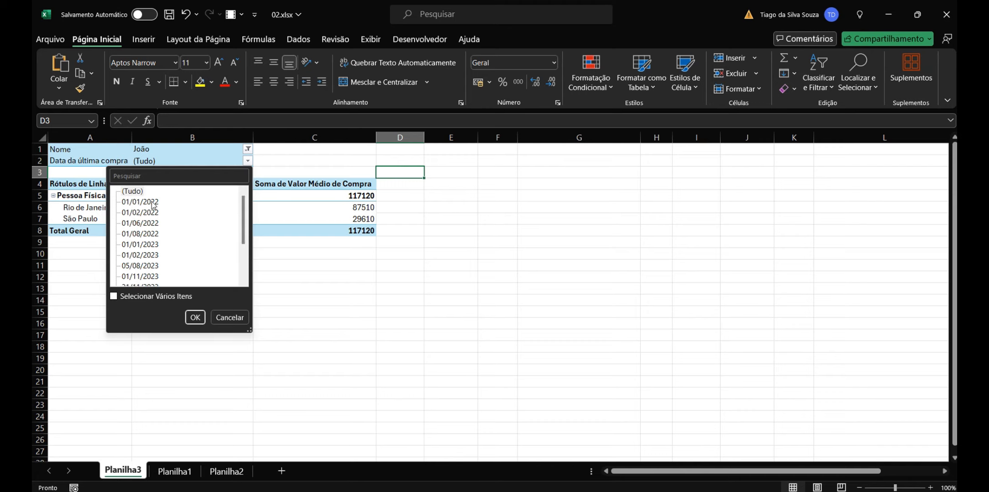
left_click_drag(245, 211, 241, 236)
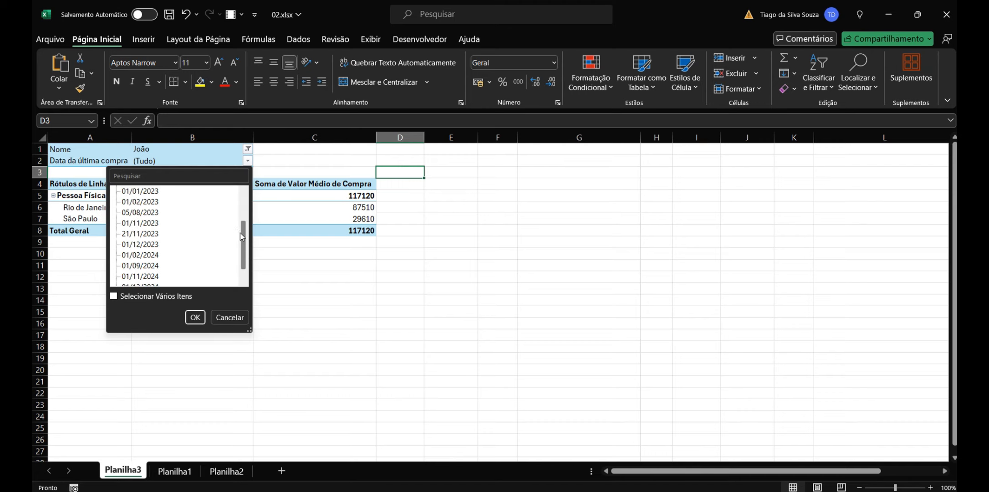
left_click(268, 178)
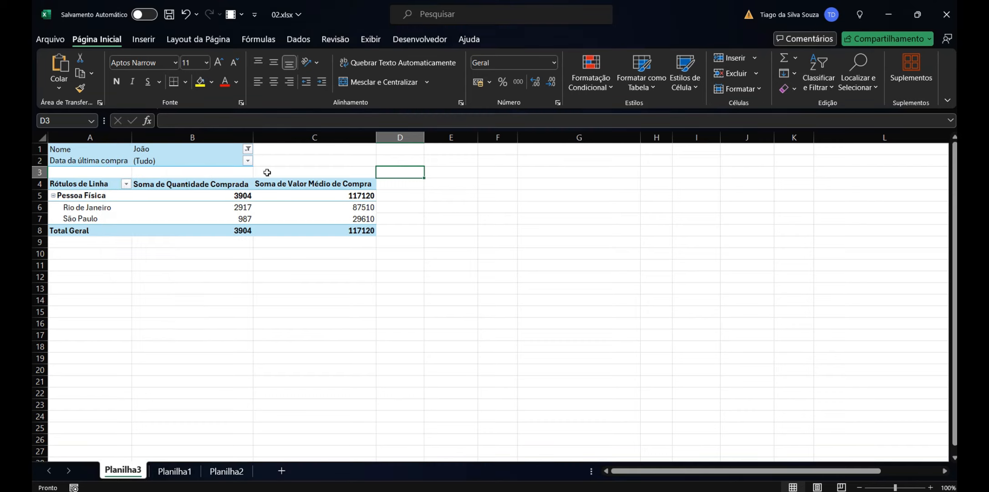
- Reset the pivot table's Nome filter to (Tudo)
left_click(207, 146)
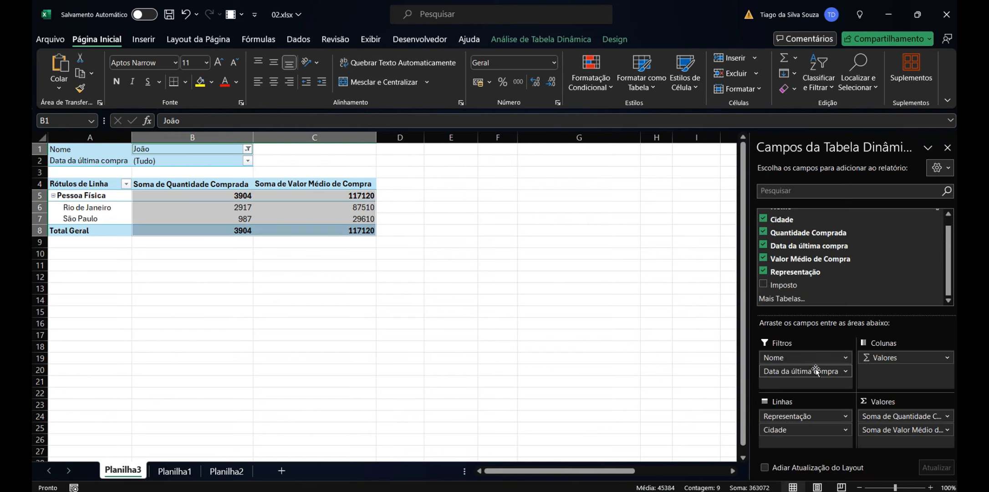
left_click(929, 491)
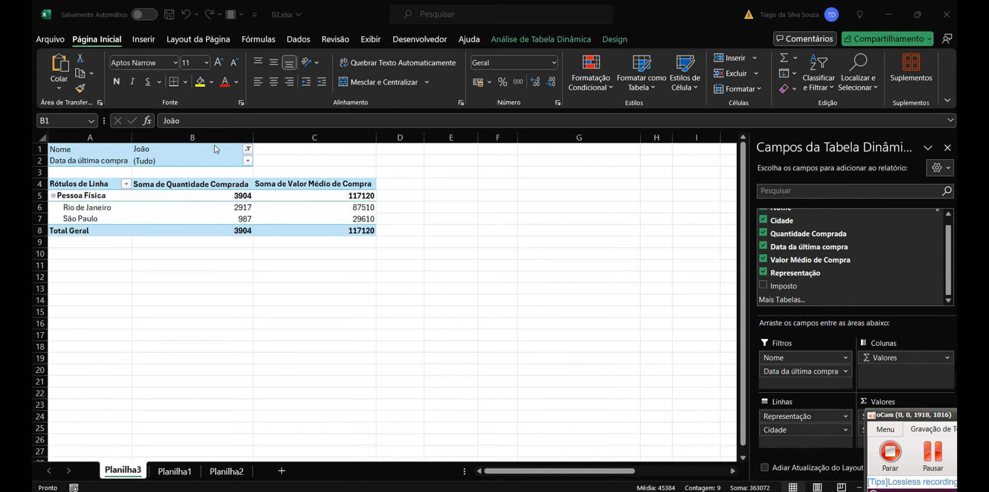
left_click(246, 149)
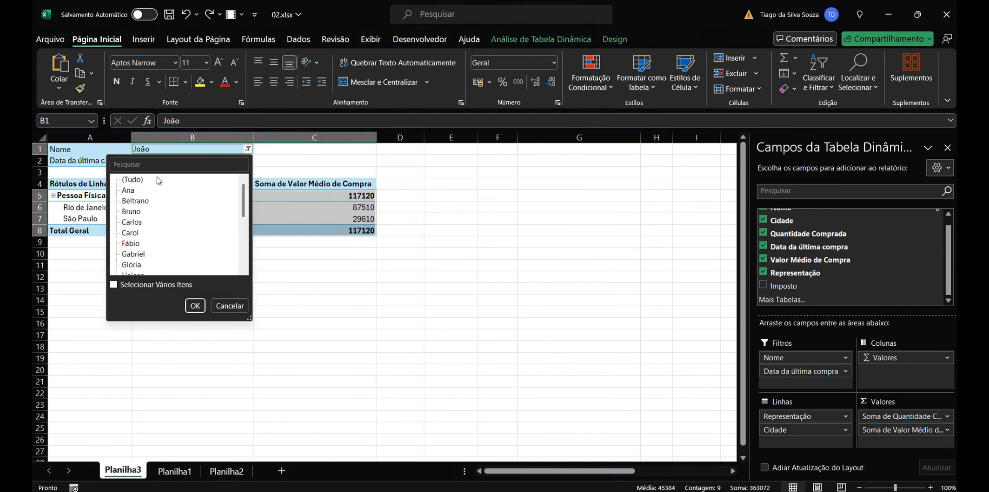
left_click(133, 180)
left_click(196, 306)
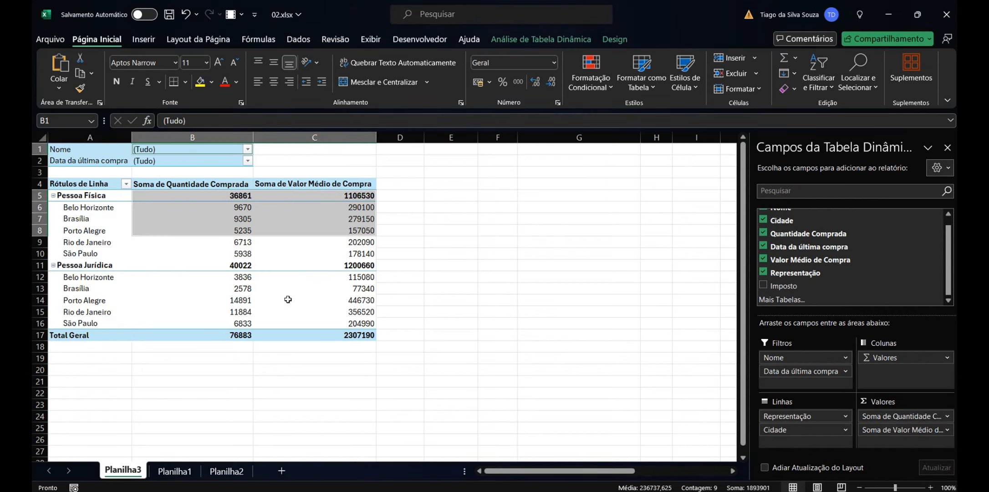
- Remove Data da última compra from the pivot table, add it back to the rows, and expand 2022 and Trim1 under Belo Horizonte
left_click(763, 246)
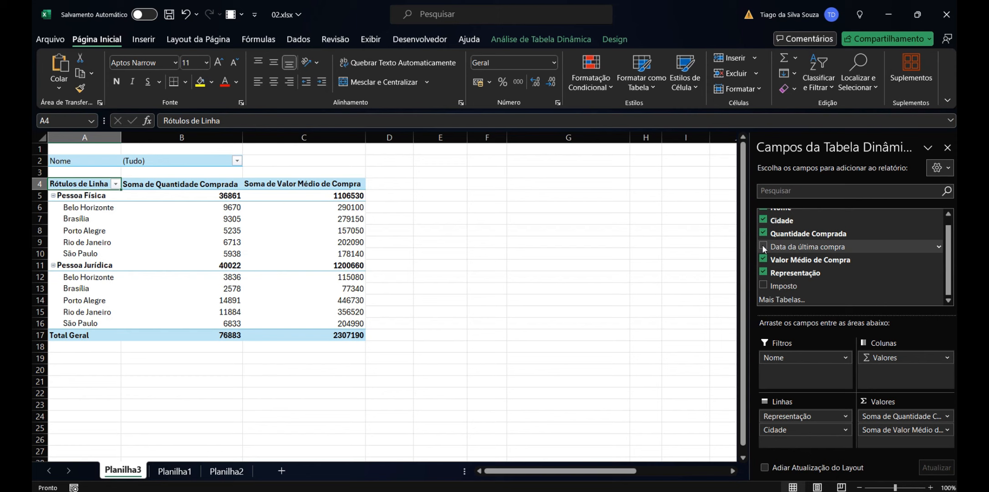
left_click(764, 247)
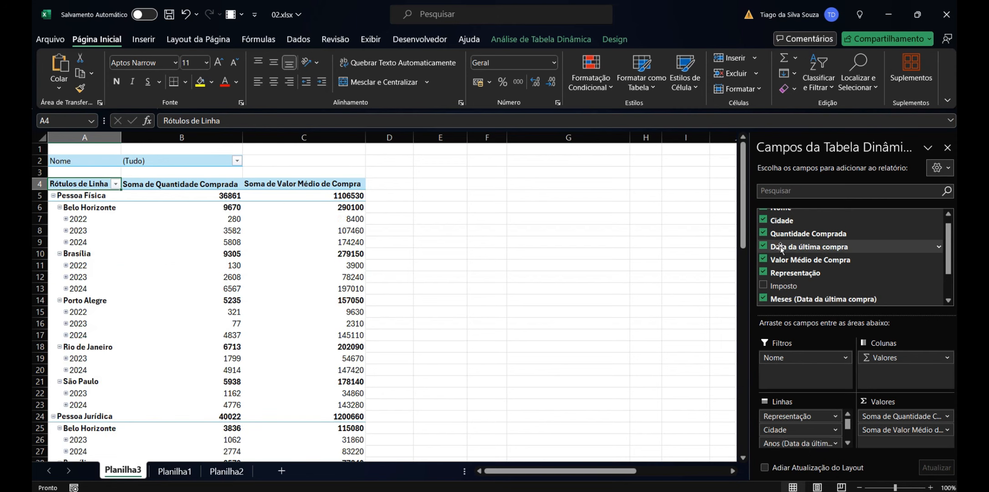
left_click(66, 219)
left_click(72, 231)
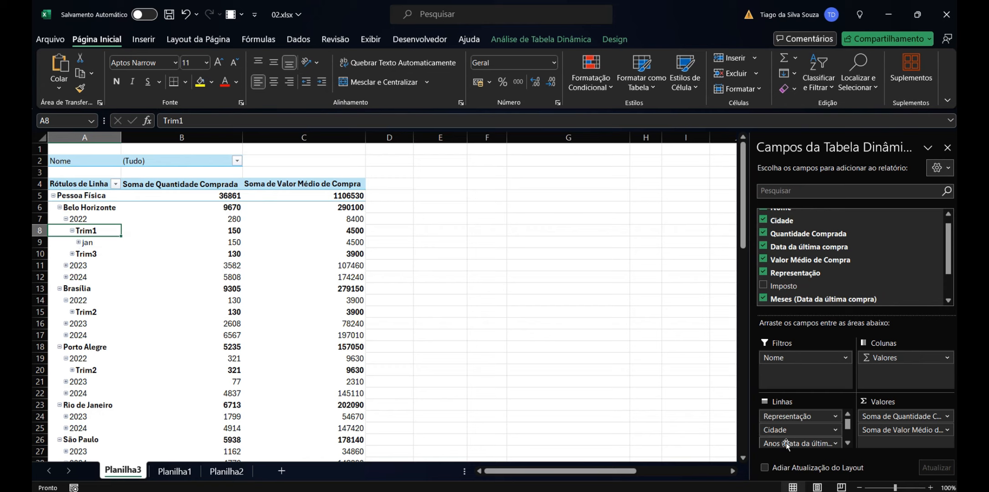
- Move Anos (Data da última compra) to the pivot filters and remove the quarter, month and date fields from the rows
mouse_move(774, 443)
left_mouse_down()
mouse_move(788, 403)
mouse_move(784, 373)
left_mouse_up()
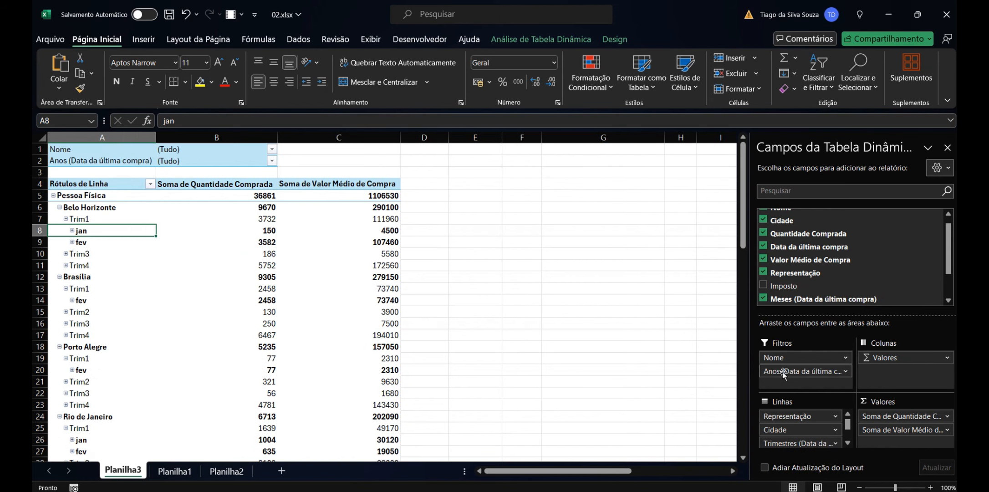
left_click(779, 444)
left_click(788, 414)
left_click(778, 443)
left_click(791, 414)
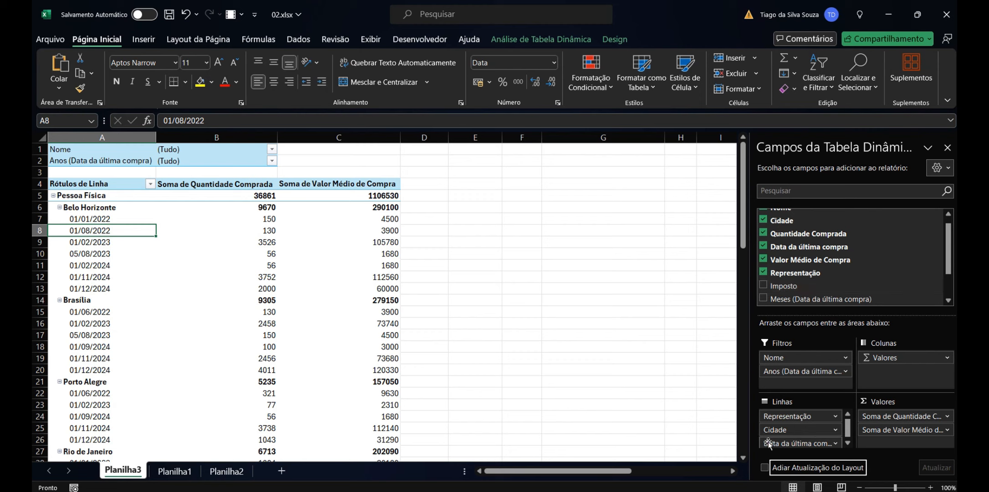
left_click(784, 443)
left_click(787, 413)
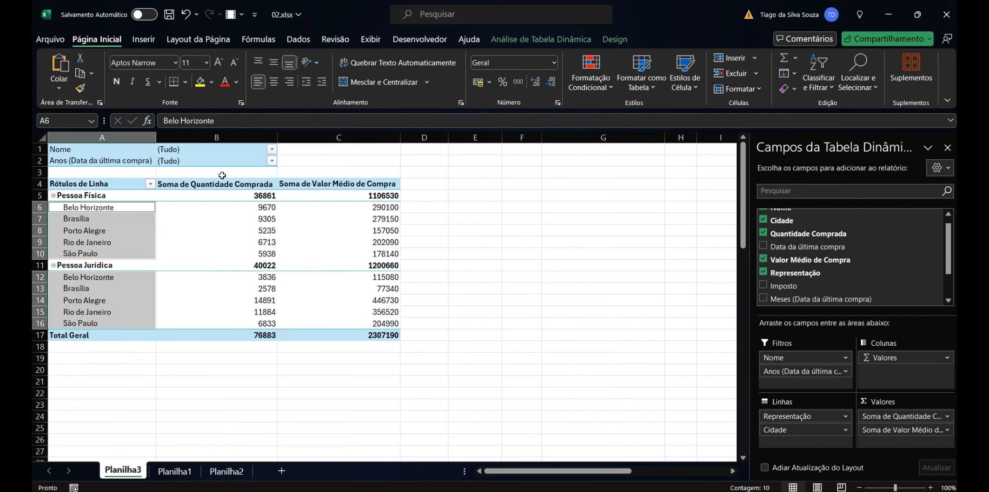
- Filter the pivot table by Nome to the tenth listed customer
left_click(203, 217)
left_click(310, 209)
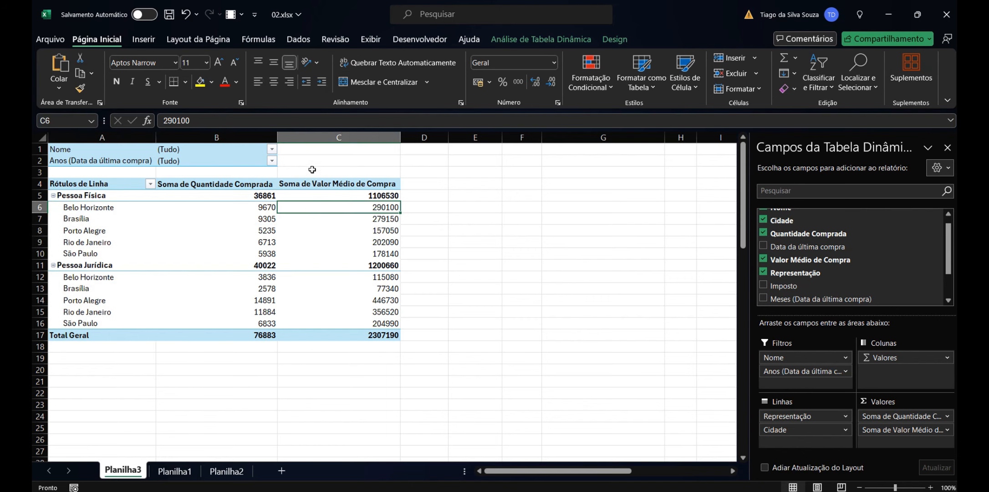
left_click(271, 149)
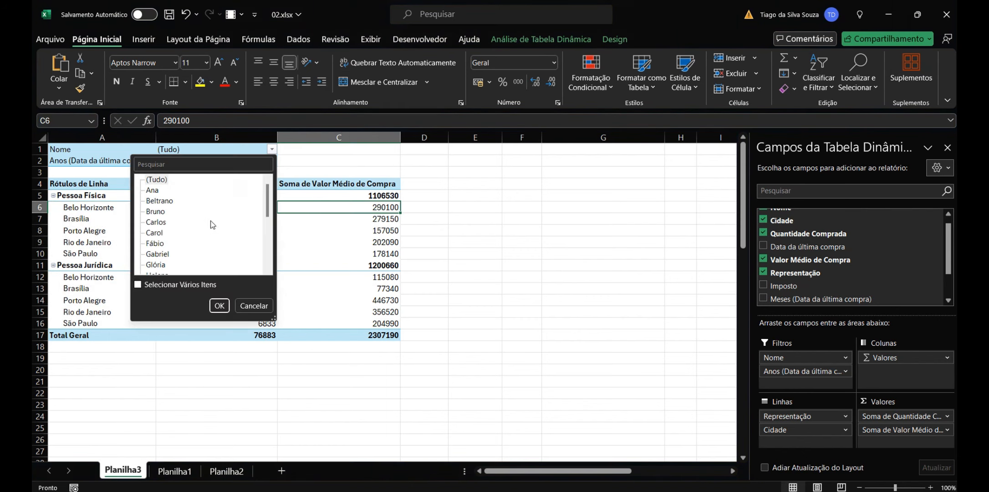
scroll(269, 268, "down", 5)
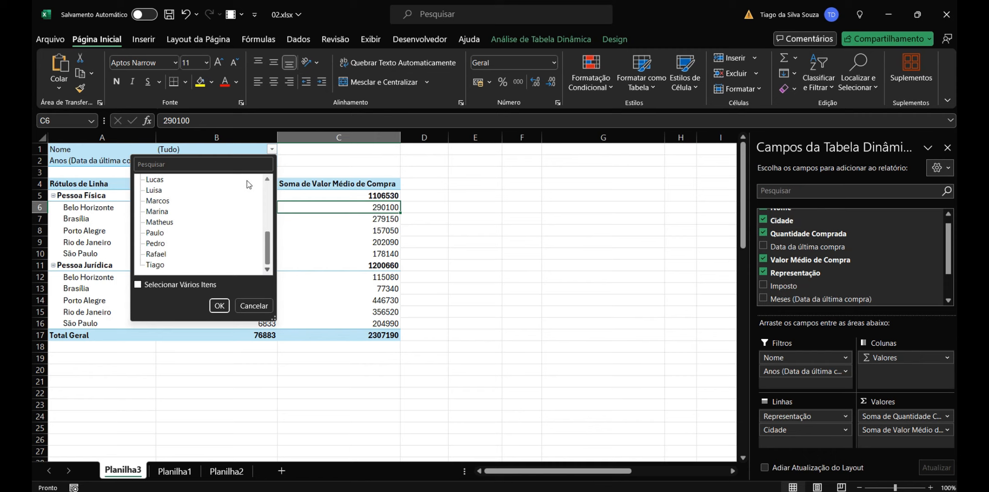
scroll(264, 182, "up", 4)
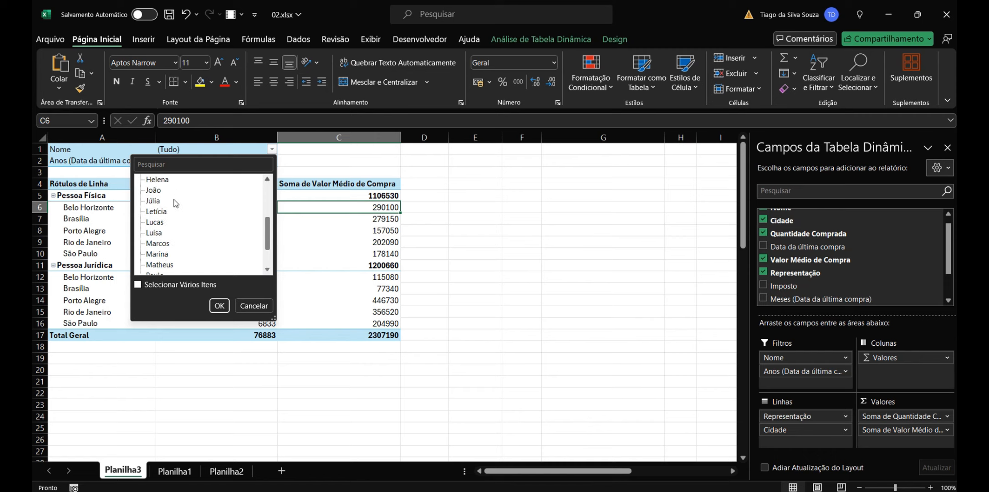
left_click(219, 305)
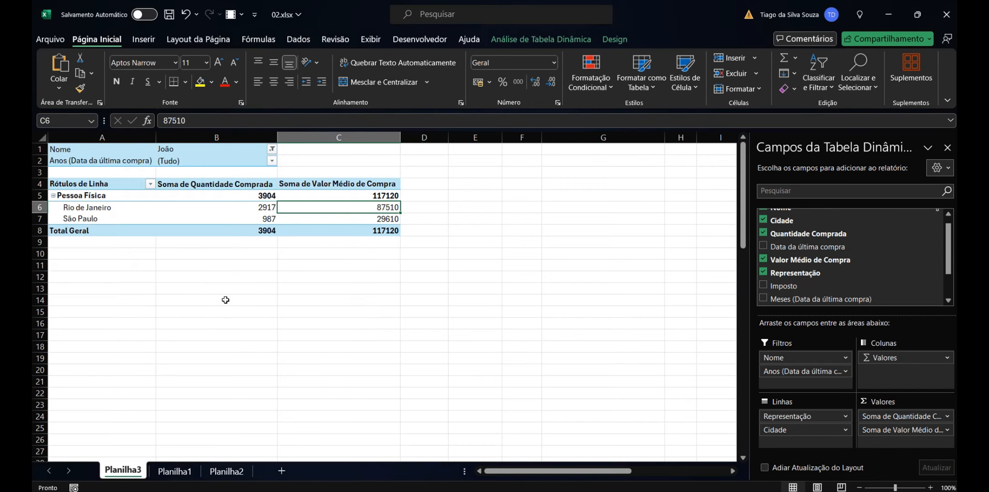
- Examine the filtered customer's quantities and values by city and in the Total Geral row
left_click(443, 275)
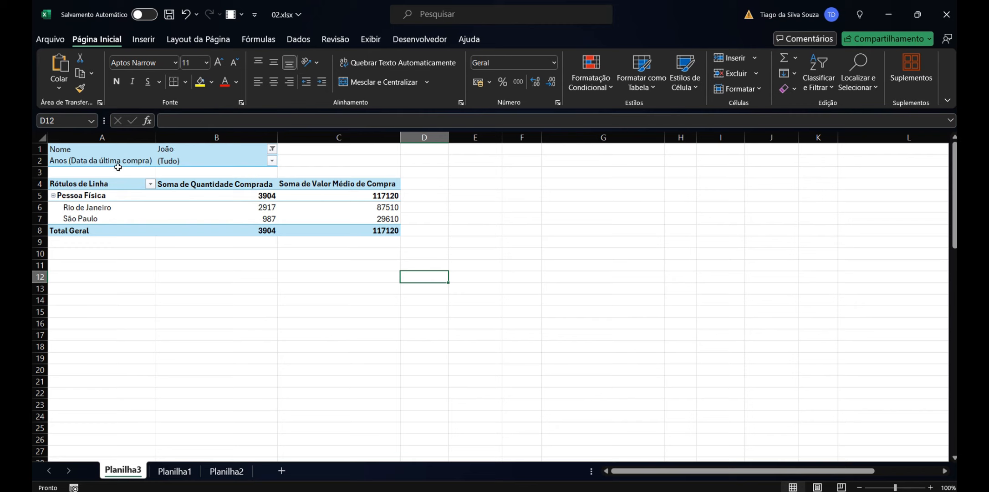
left_click(115, 211)
left_click_drag(256, 212, 262, 219)
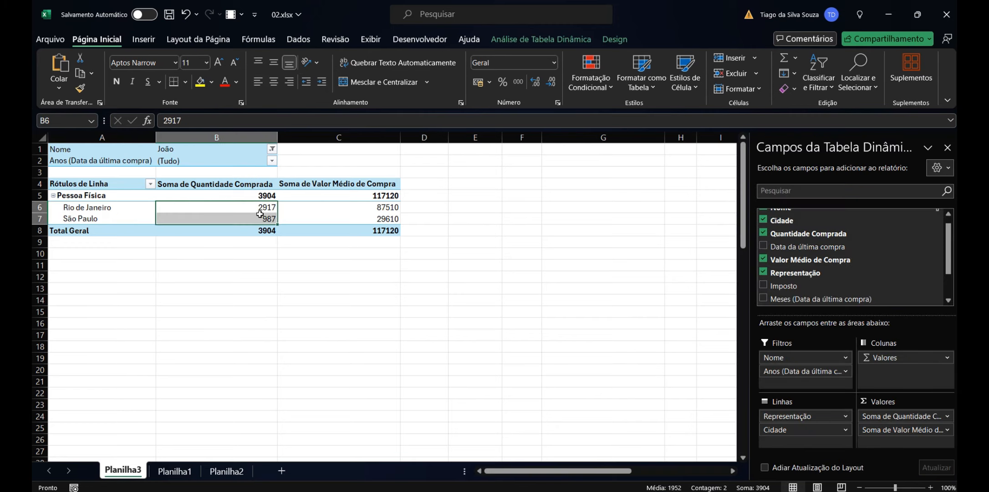
left_click(115, 197)
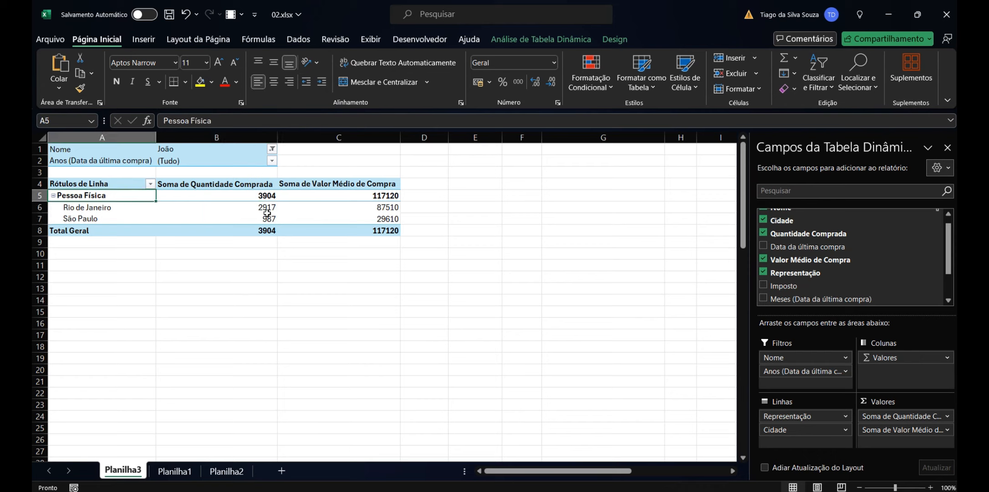
left_click(251, 234)
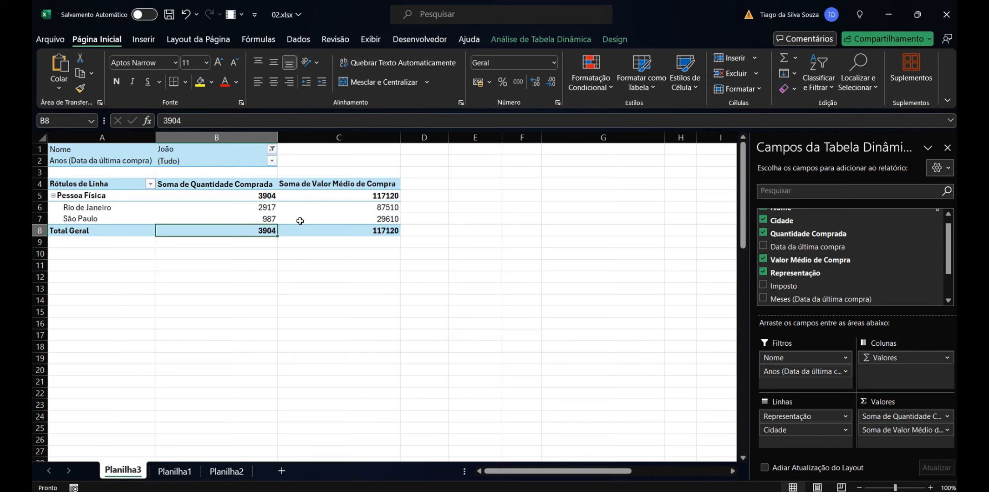
left_click(383, 231)
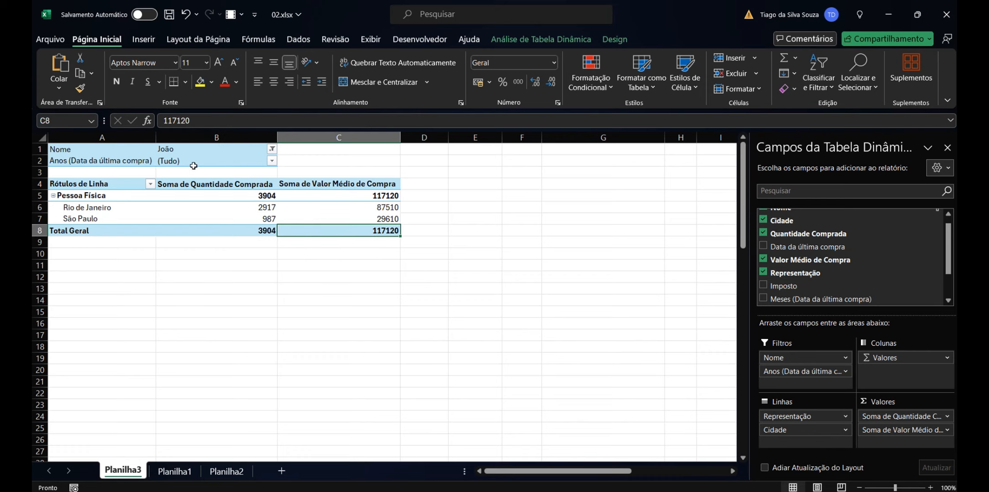
- Filter the pivot table by Anos (Data da última compra) to 2024, and switch the filter to 2023
left_click(265, 161)
left_click(272, 161)
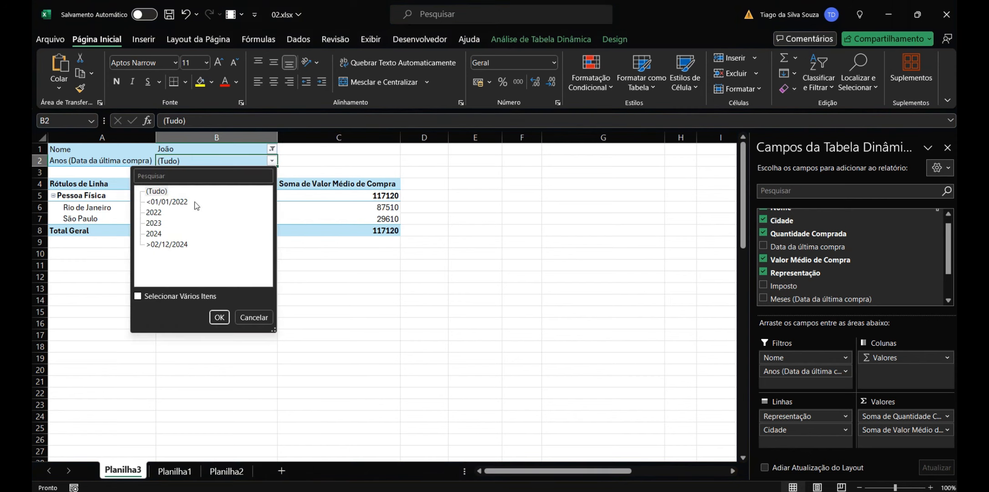
left_click(157, 234)
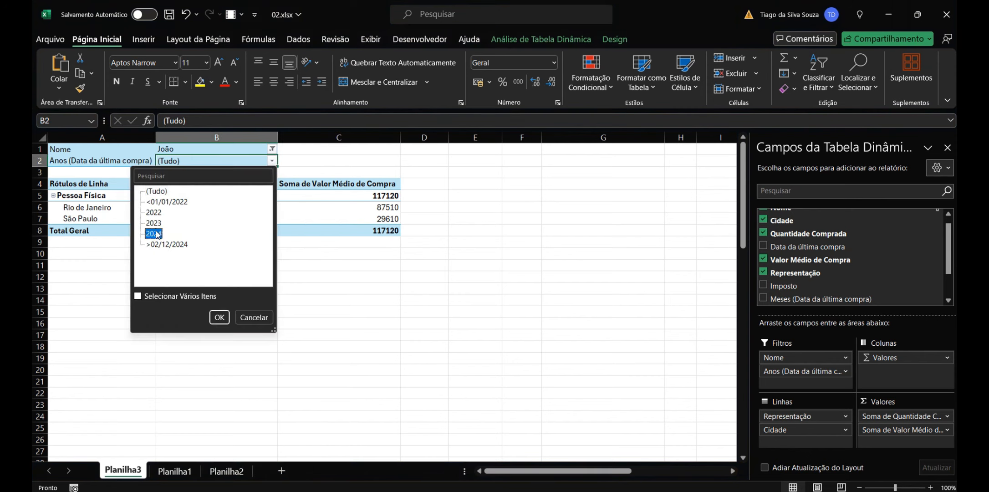
left_click(218, 319)
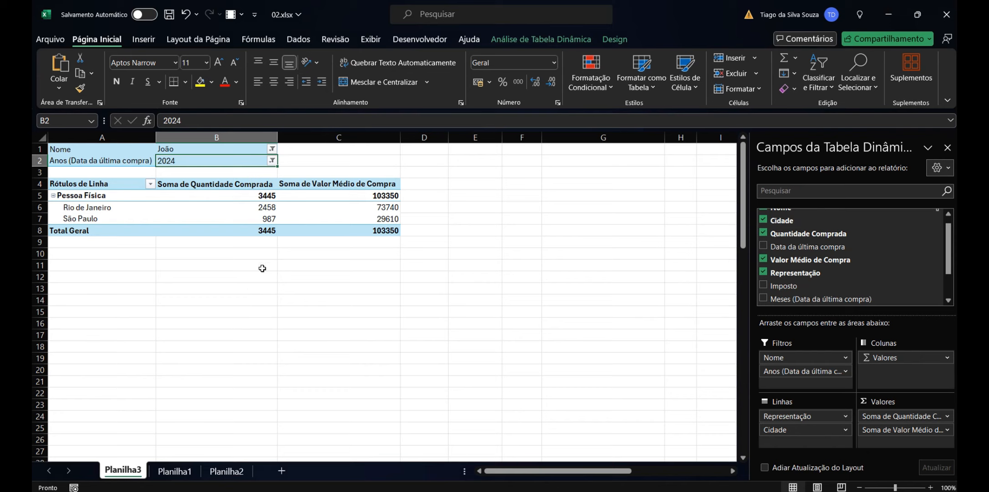
left_click(272, 161)
left_click(155, 222)
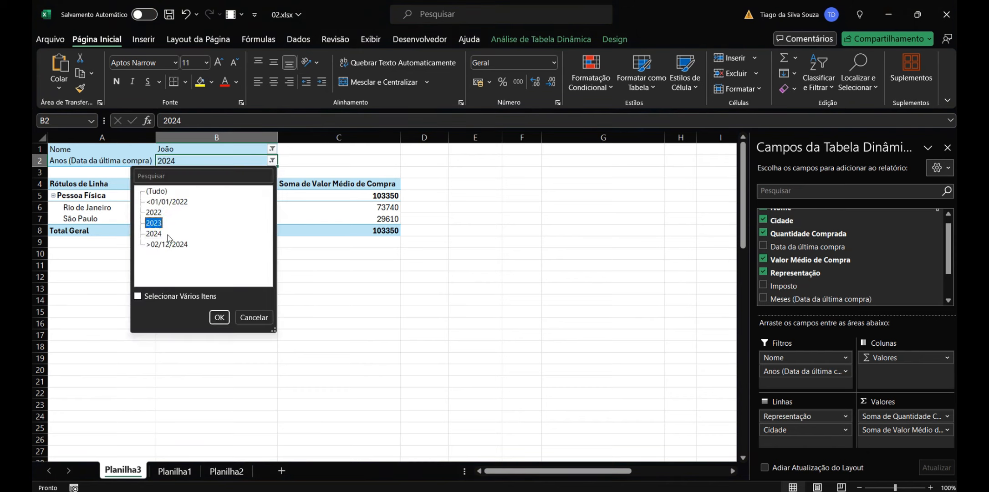
left_click(219, 317)
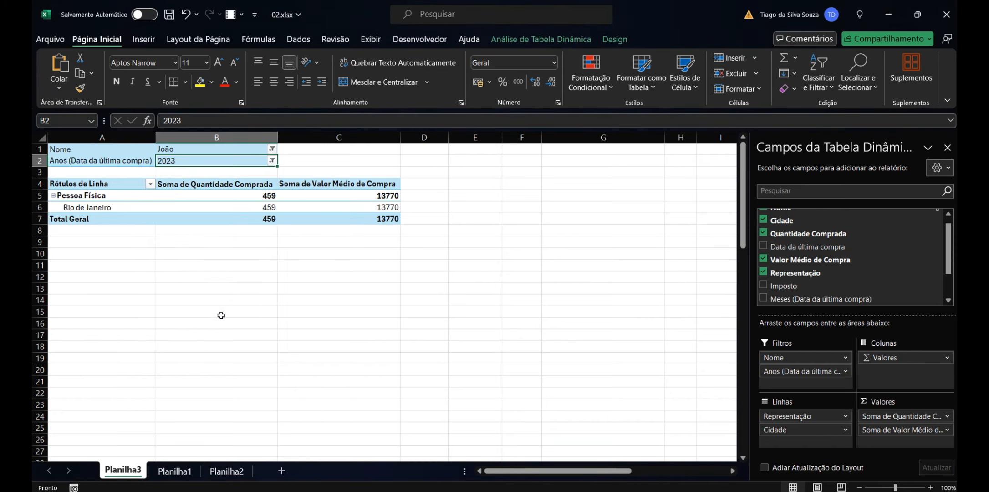
- Change the Anos (Data da última compra) filter to 2022, and set it back to 2024
left_click(272, 161)
left_click(154, 213)
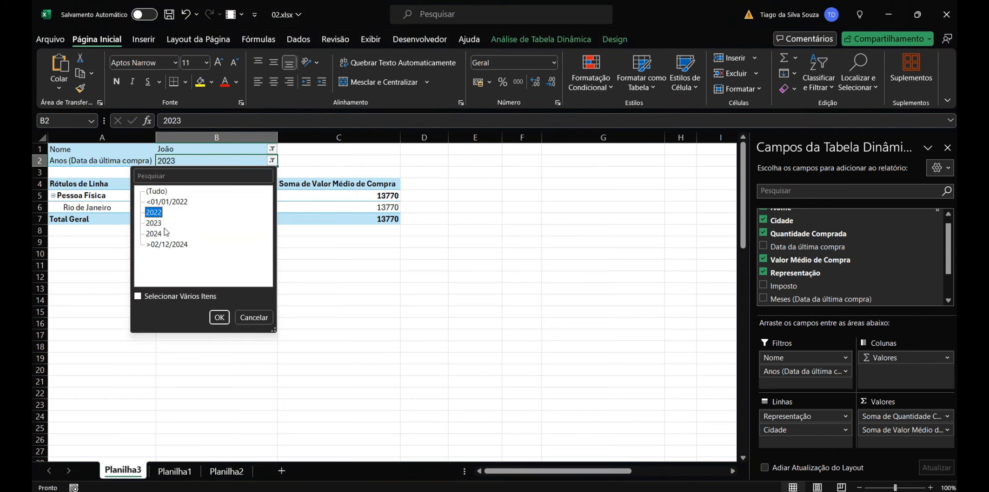
left_click(221, 319)
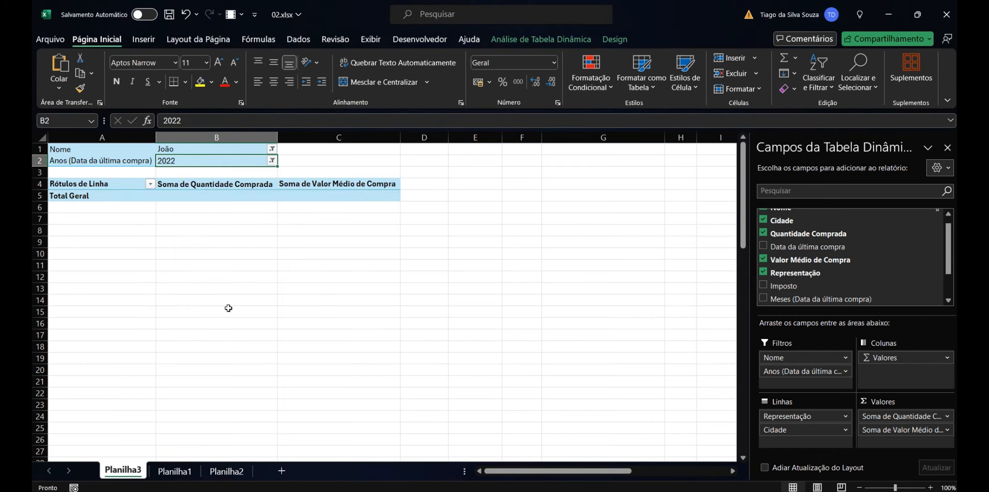
left_click(273, 160)
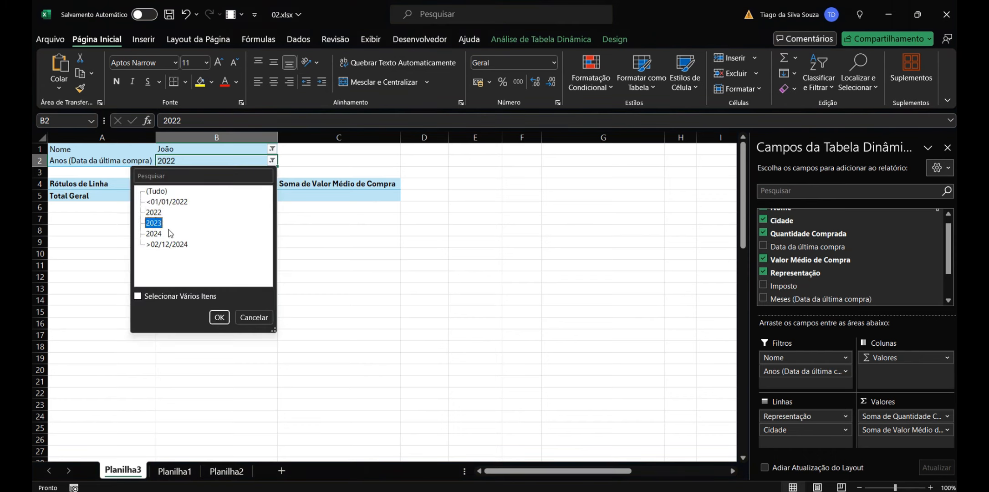
left_click(153, 234)
left_click(220, 316)
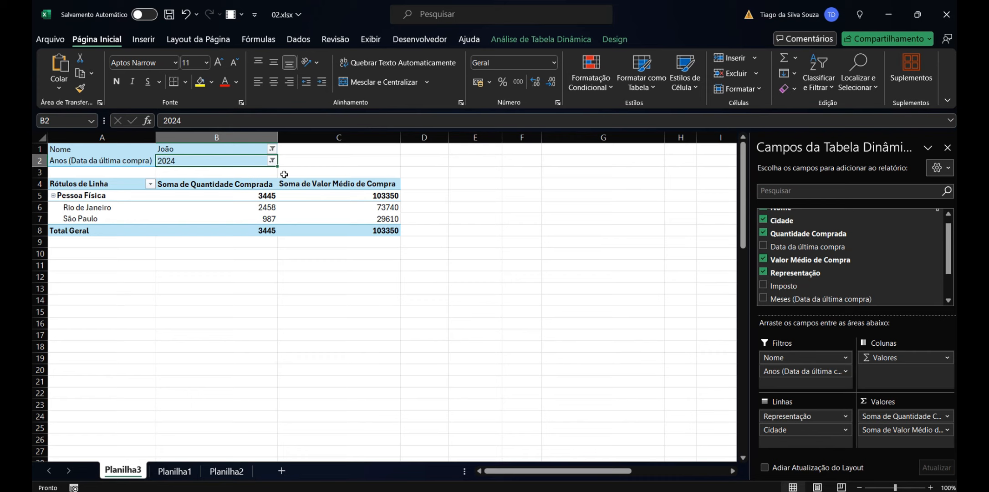
- Reset both the Anos (Data da última compra) filter and the Nome filter to (Tudo)
left_click(272, 161)
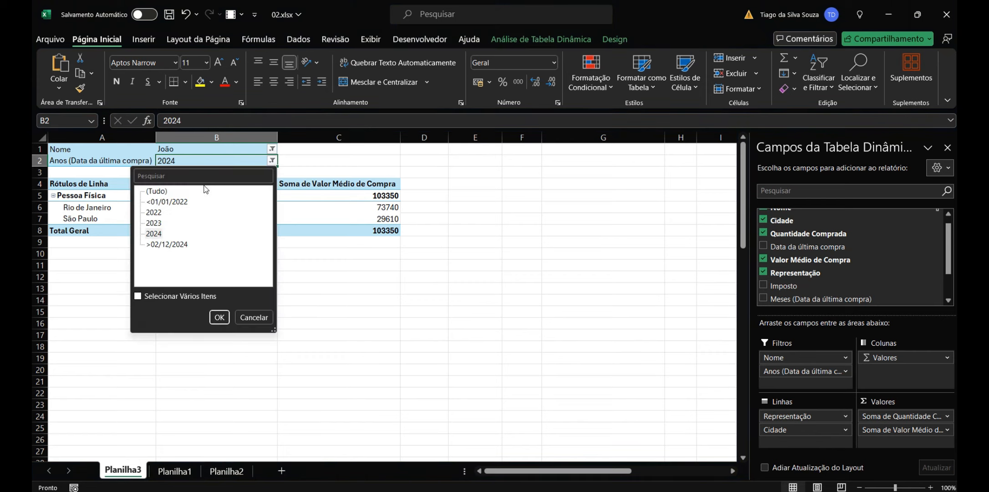
left_click(172, 190)
left_click(220, 317)
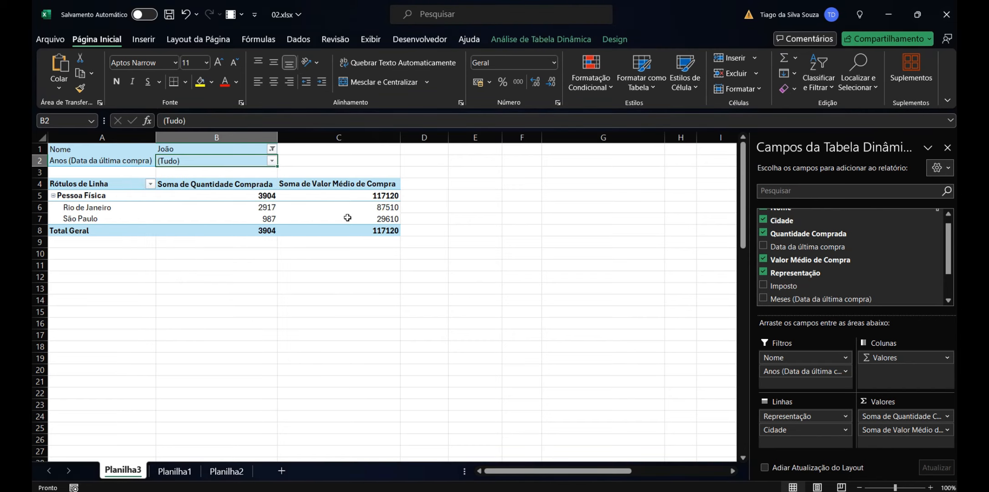
left_click(289, 150)
left_click(272, 149)
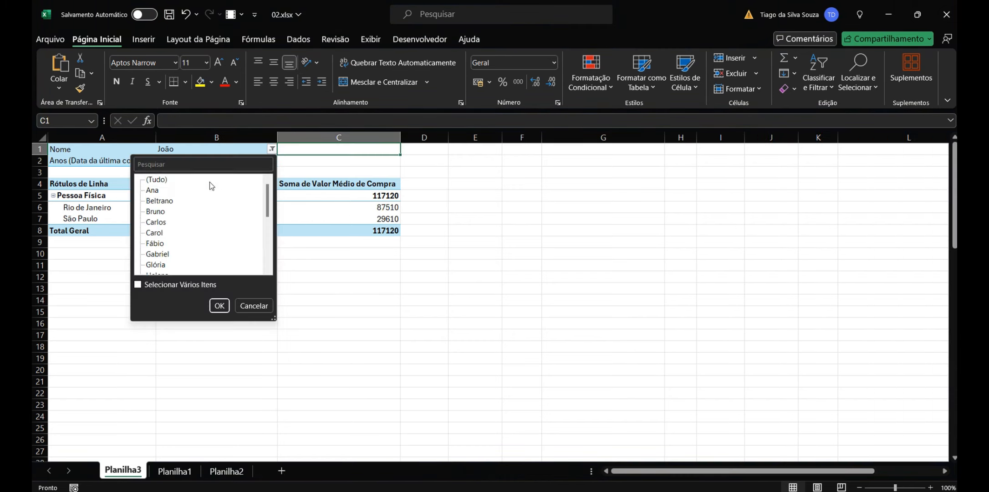
left_click(157, 180)
left_click(220, 306)
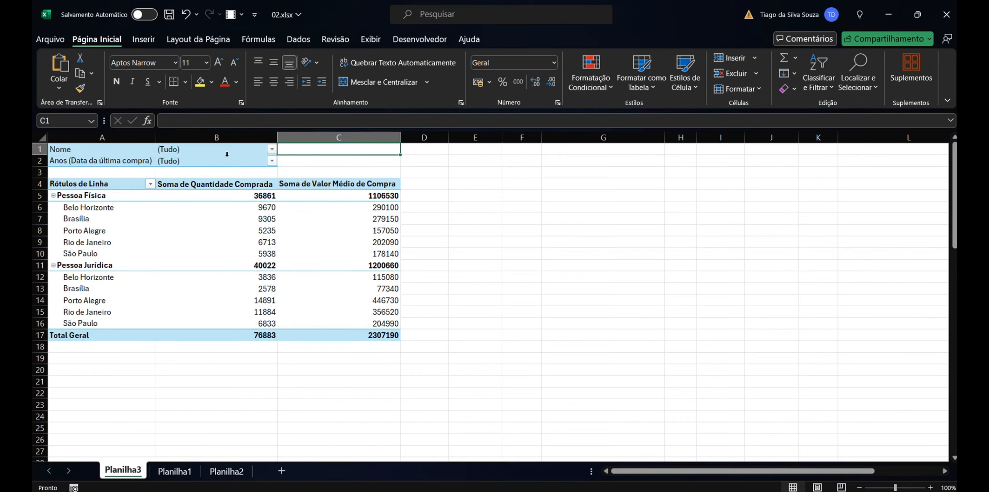
- Allow multiple items in the pivot table's Nome filter, with a single customer selected
left_click(273, 160)
left_click(271, 149)
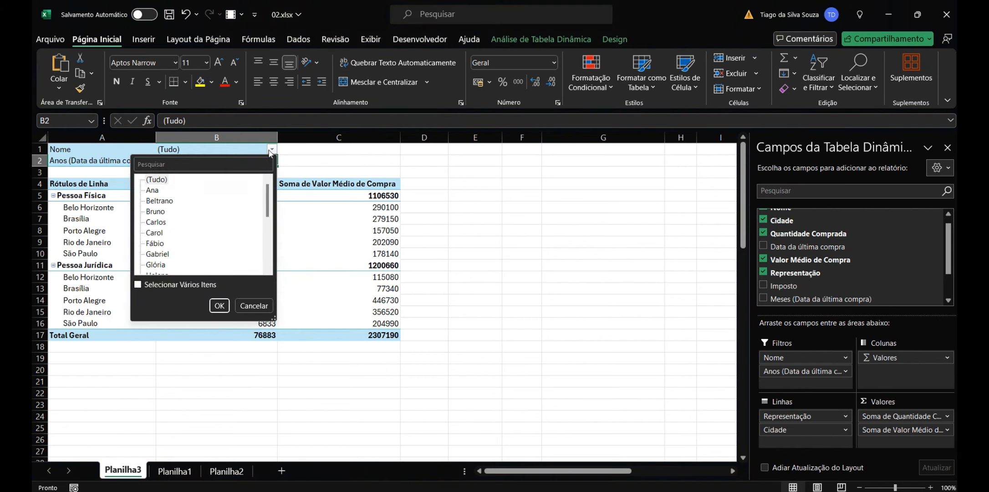
left_click(153, 189)
left_click(157, 233)
scroll(177, 246, "down", 3)
scroll(179, 235, "up", 3)
left_click(142, 285)
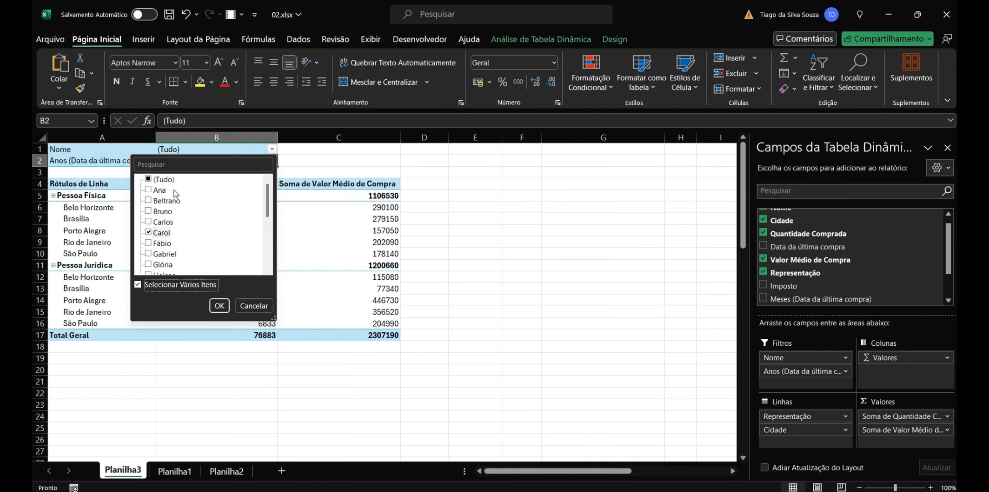
- Add two more customers to the Nome filter selection and apply it
scroll(166, 249, "down", 2)
scroll(157, 240, "down", 2)
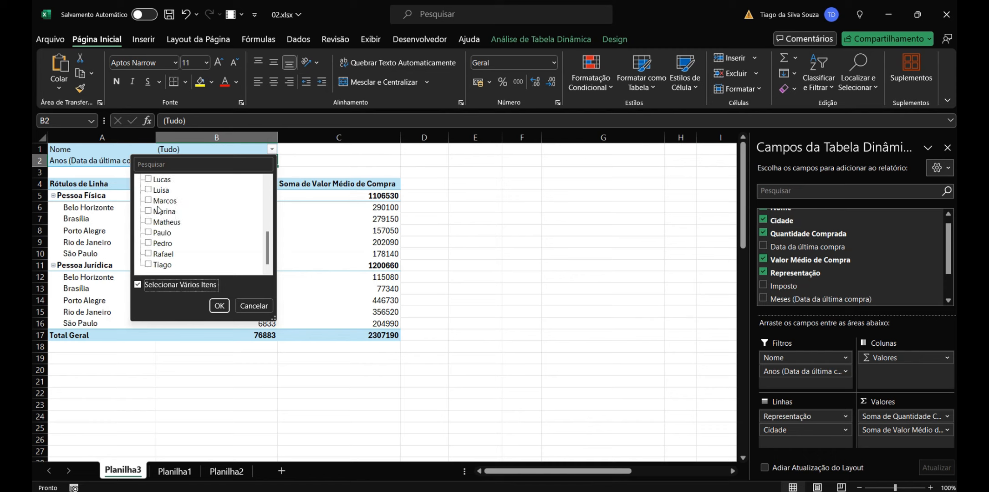
scroll(158, 209, "up", 1)
left_click(148, 180)
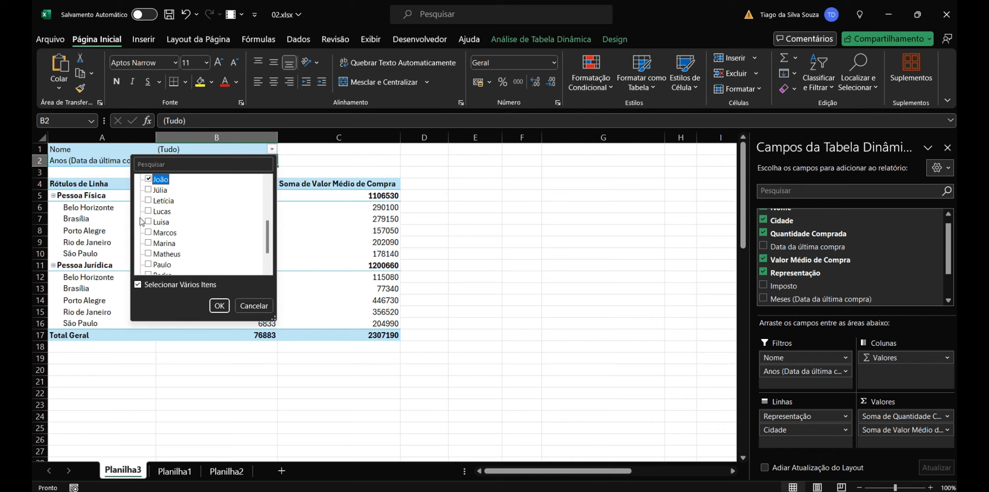
left_click(149, 190)
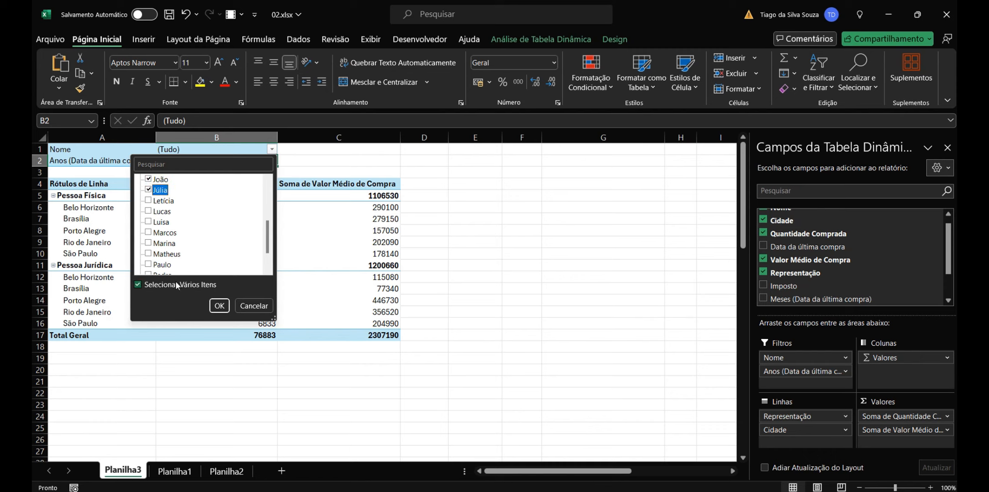
left_click(220, 306)
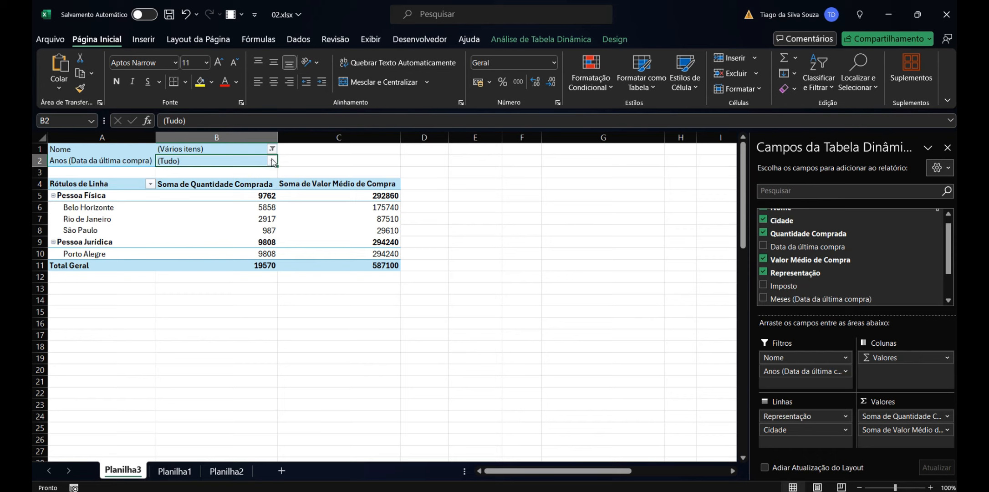
- Move Nome to the rows and Cidade to the report filters, and filter Cidade to Belo Horizonte
mouse_move(784, 357)
left_mouse_down()
mouse_move(801, 426)
mouse_move(785, 371)
left_mouse_up()
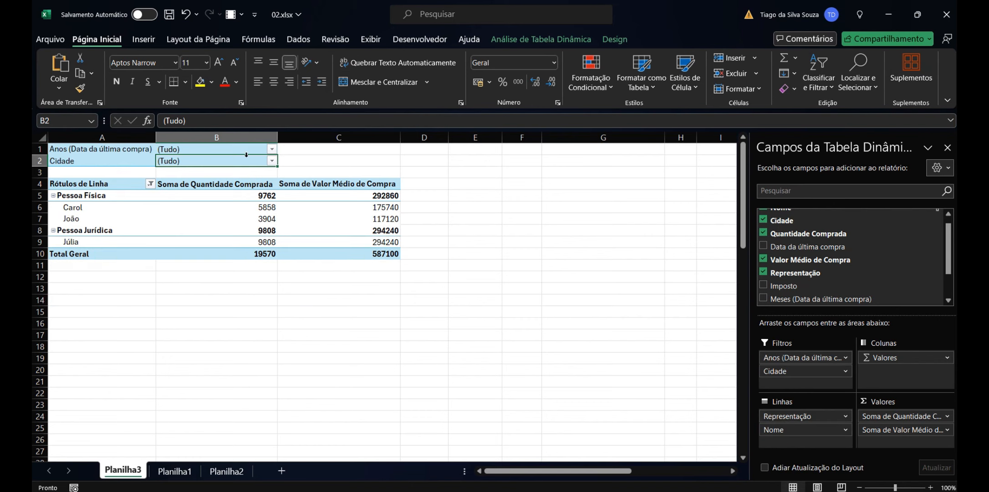
left_click(272, 150)
left_click(307, 148)
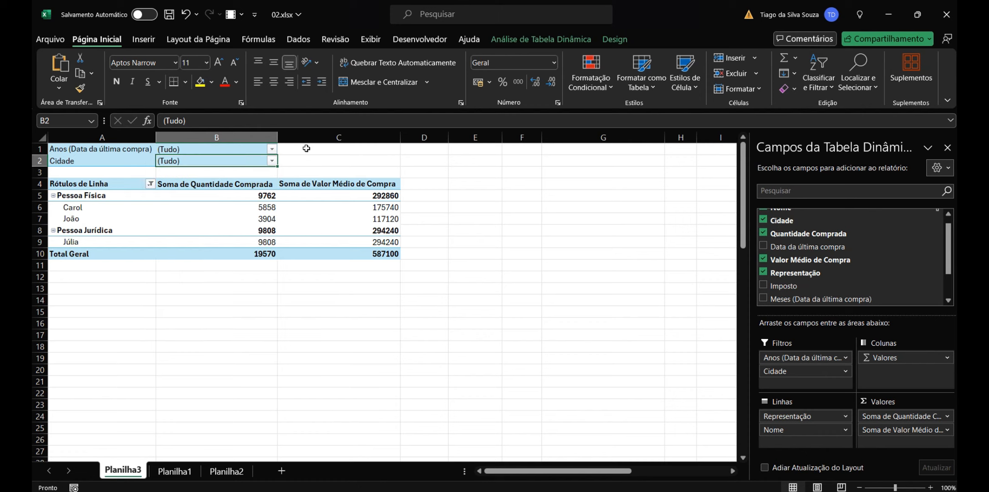
left_click(272, 160)
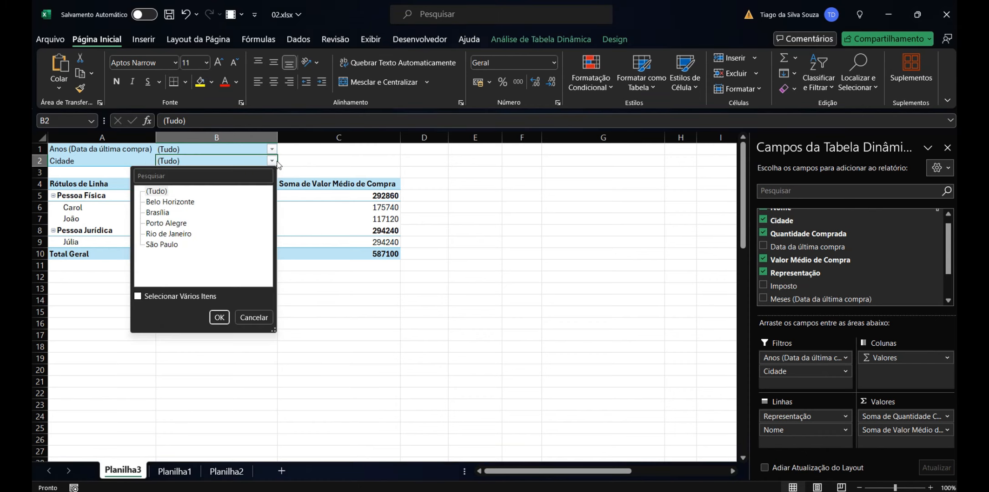
left_click(176, 204)
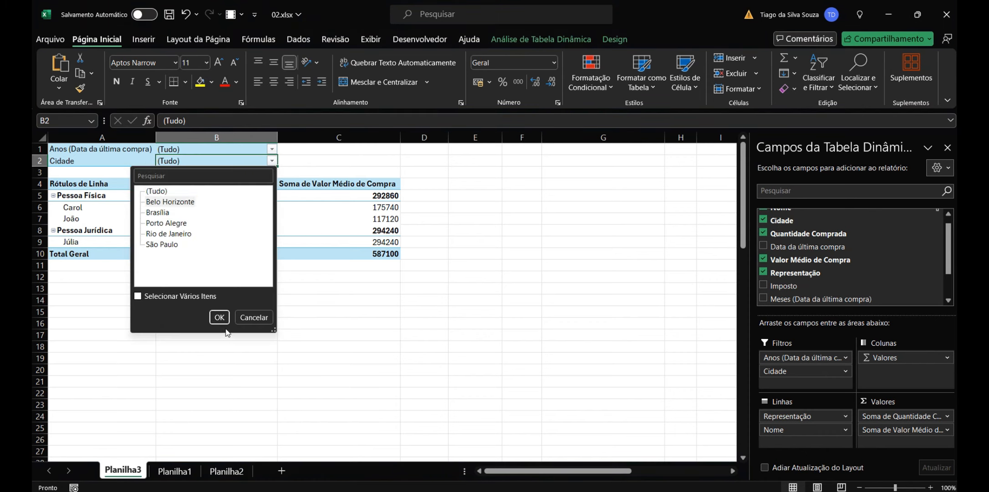
left_click(220, 317)
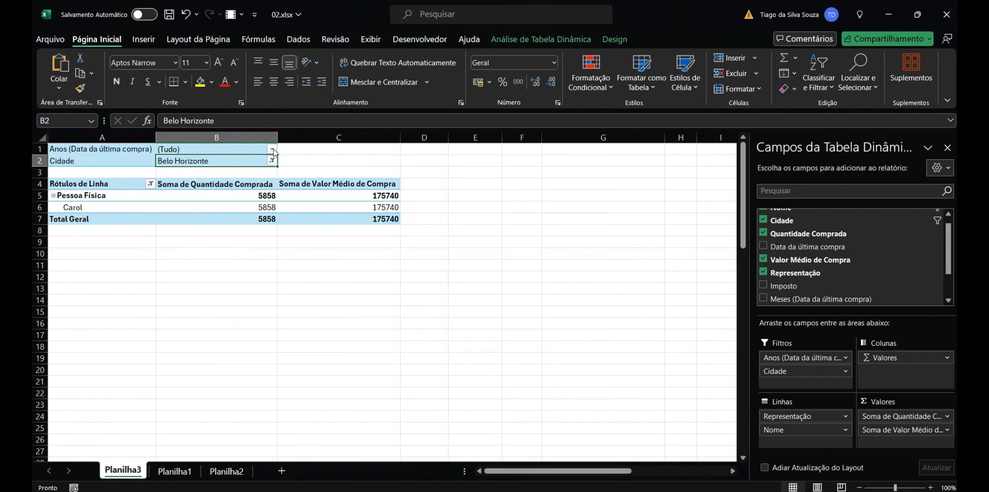
left_click(272, 149)
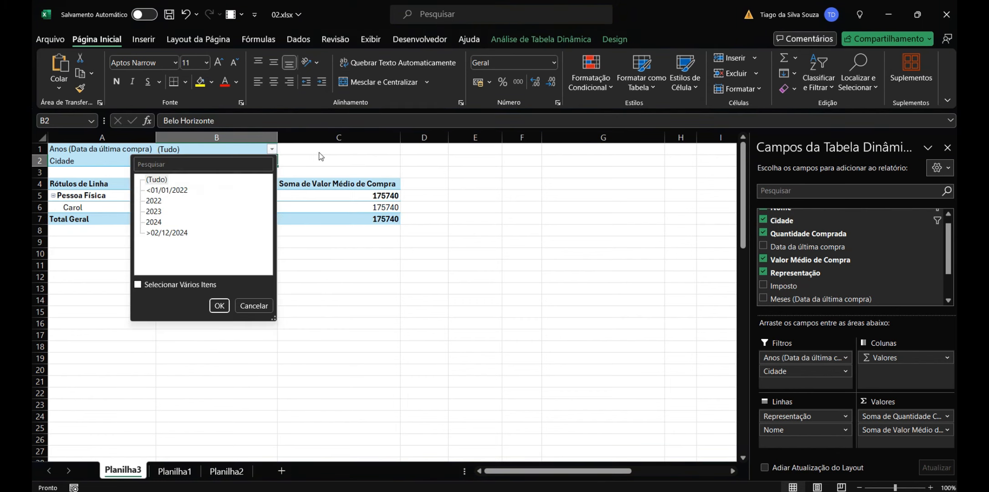
key("Escape")
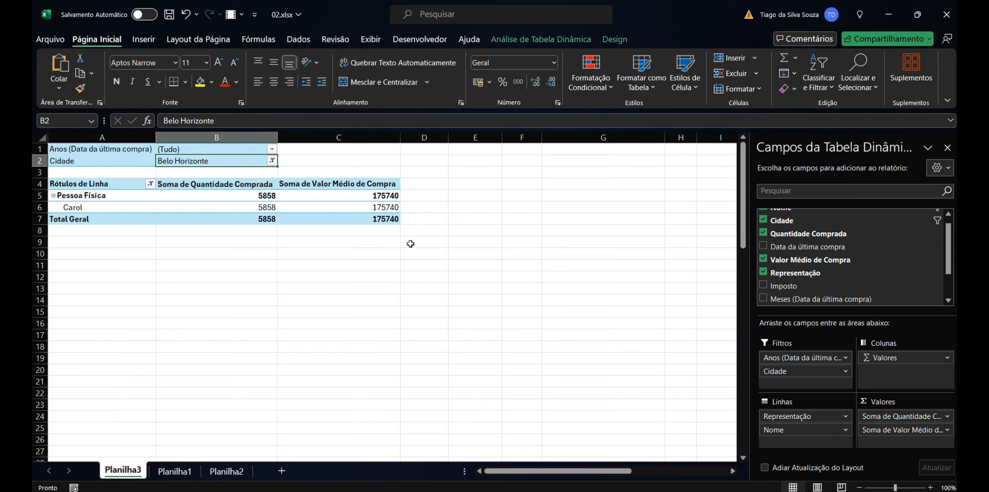
- Undo the Cidade filter and the swap of Nome and Cidade
left_click(186, 15)
left_click(186, 14)
left_click(186, 15)
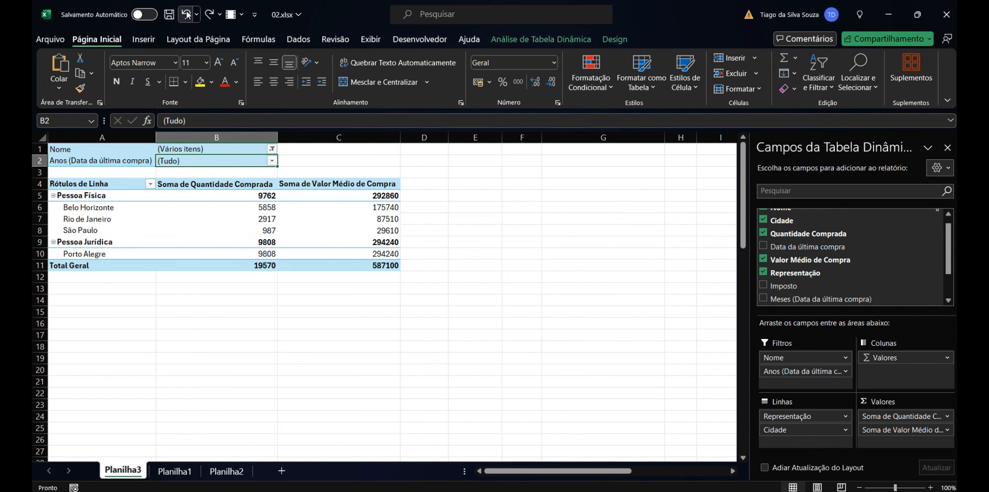
- Reset the Nome filter to (Tudo)
left_click(272, 149)
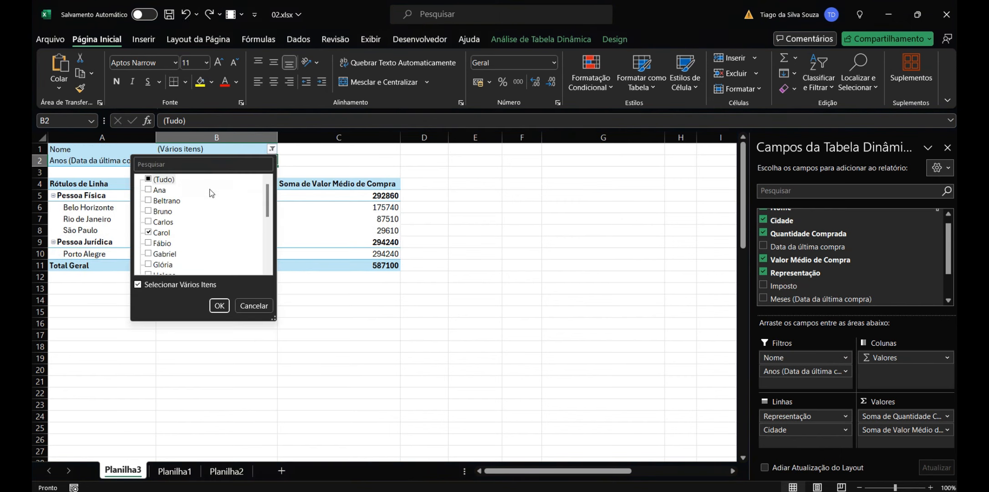
left_click(148, 179)
left_click(219, 305)
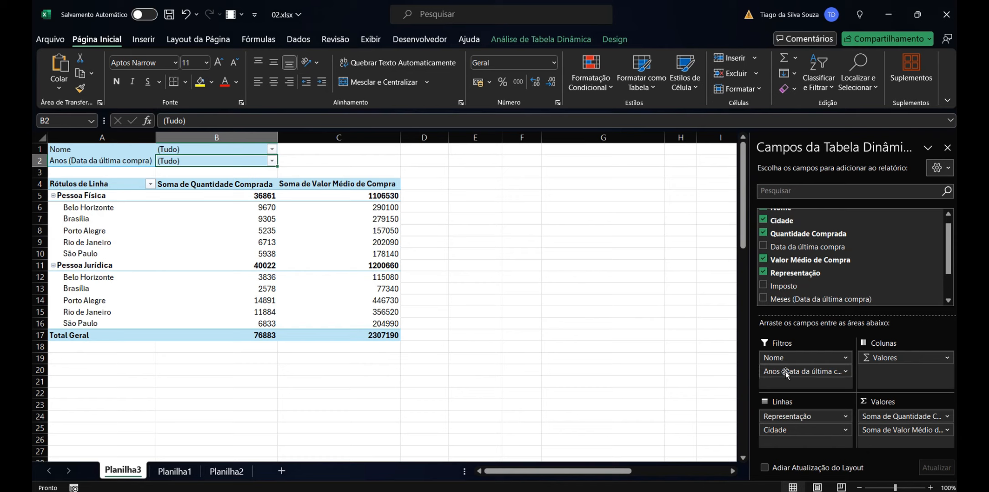
- Rearrange the pivot table with Cidade above Anos in the filters and Nome above Representação in the rows
mouse_move(786, 373)
left_mouse_down()
mouse_move(794, 428)
mouse_move(790, 418)
mouse_move(781, 439)
mouse_move(784, 359)
mouse_move(790, 429)
mouse_move(777, 416)
mouse_move(787, 373)
left_mouse_up()
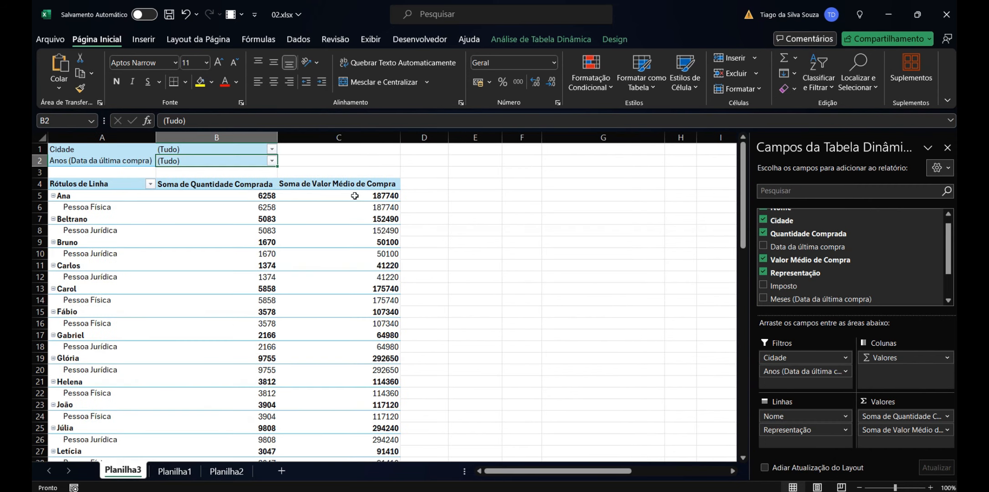
scroll(110, 229, "down", 7)
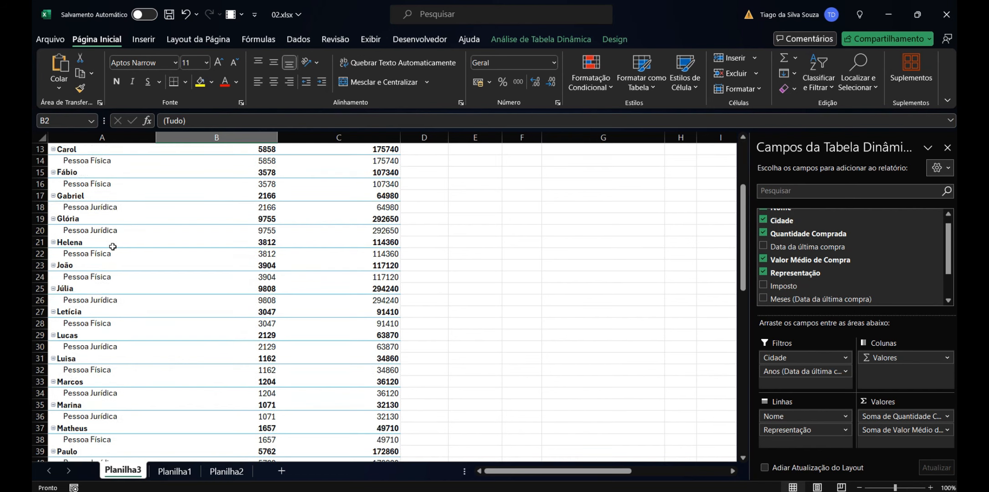
scroll(133, 289, "up", 8)
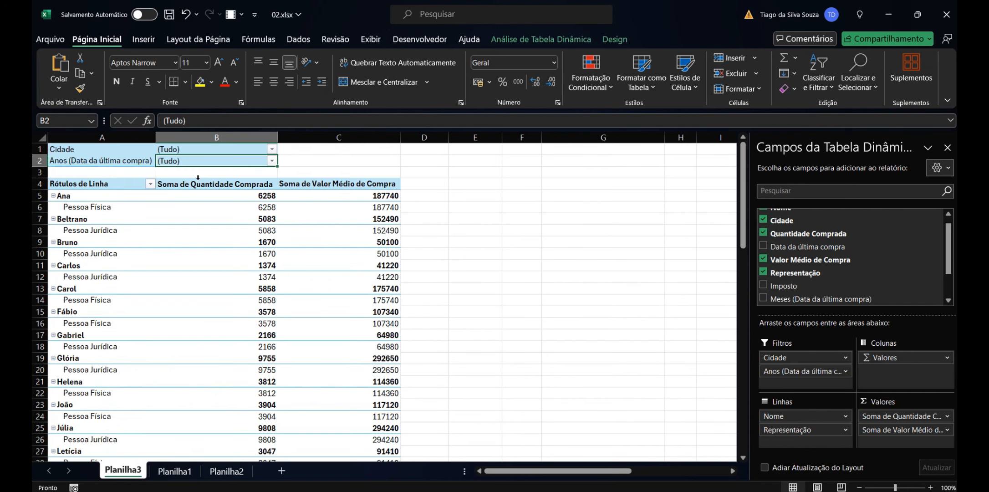
- Filter the pivot table by Cidade to Belo Horizonte, and undo that filter
left_click(271, 150)
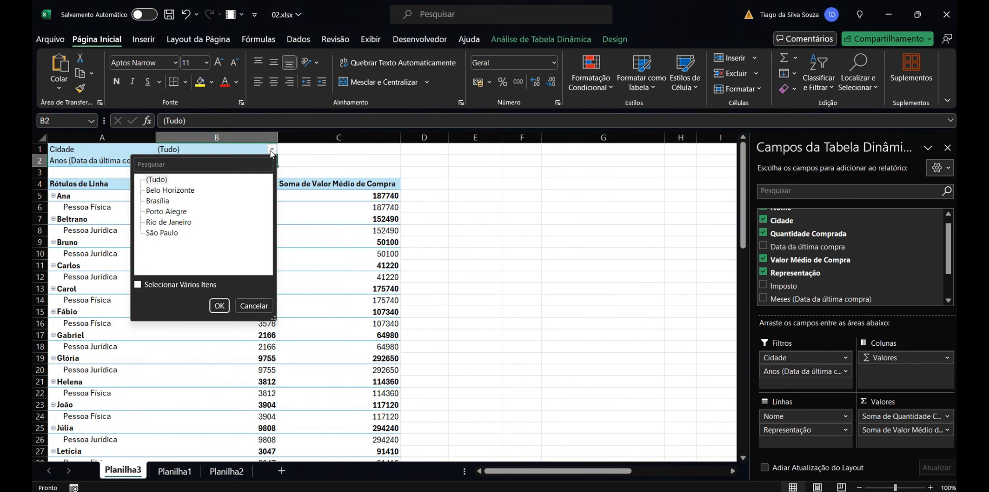
left_click(153, 191)
left_click(220, 308)
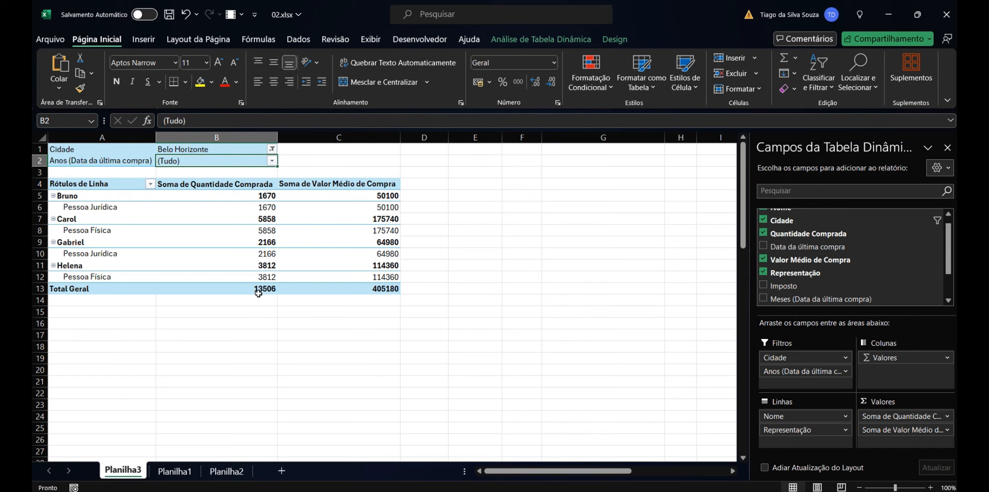
left_click(365, 221)
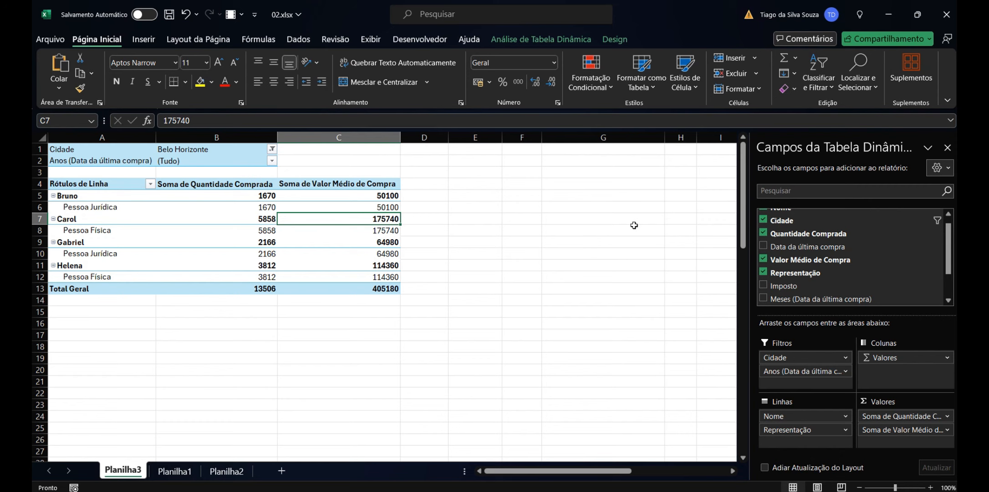
key("ctrl+z")
- Start a pivot chart from the pivot table and choose the Combinação chart type
left_click(609, 40)
left_click(572, 41)
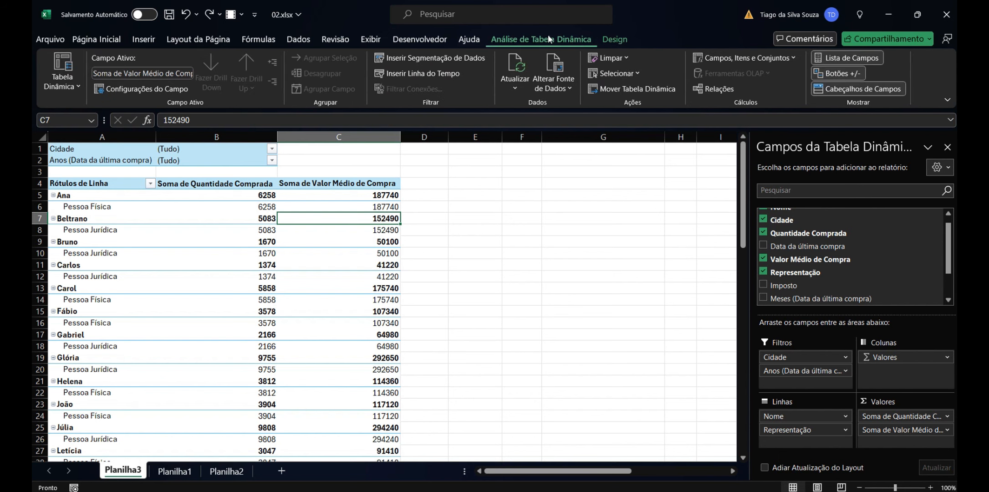
left_click(146, 39)
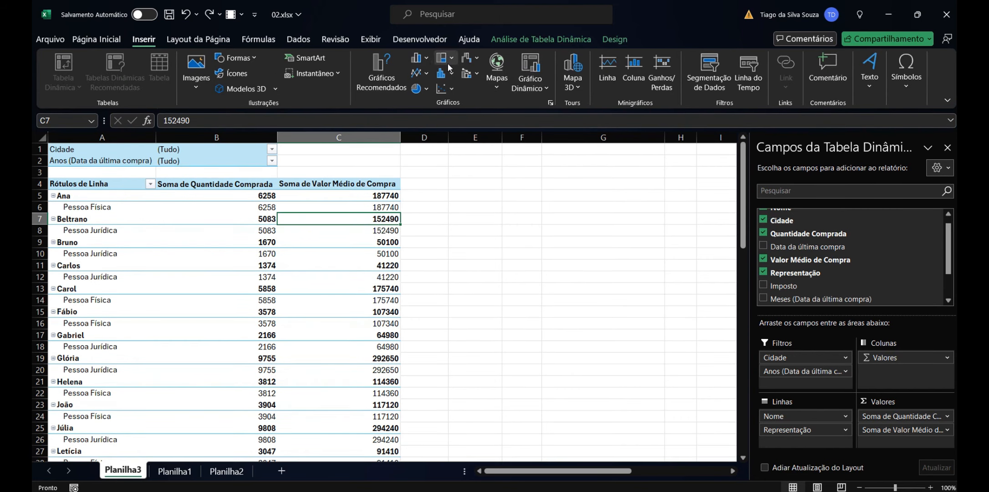
left_click(534, 69)
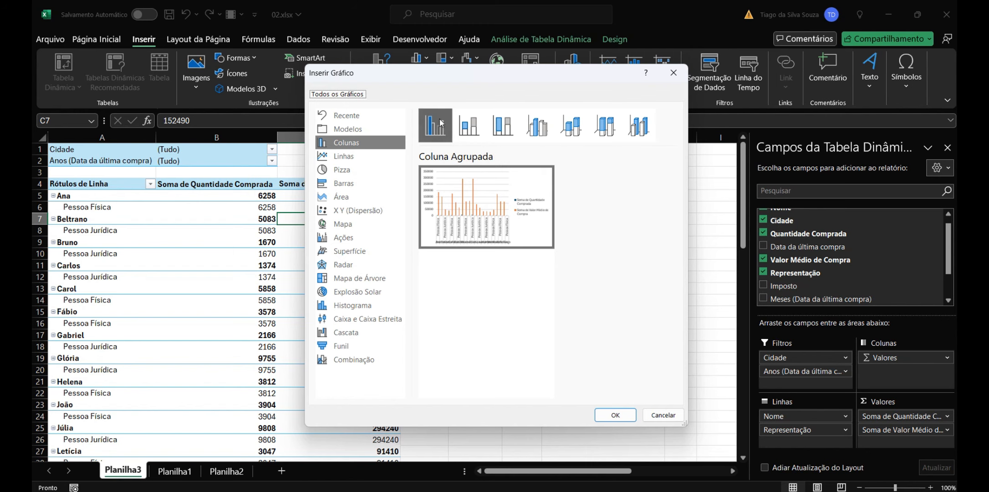
left_click_drag(399, 76, 547, 78)
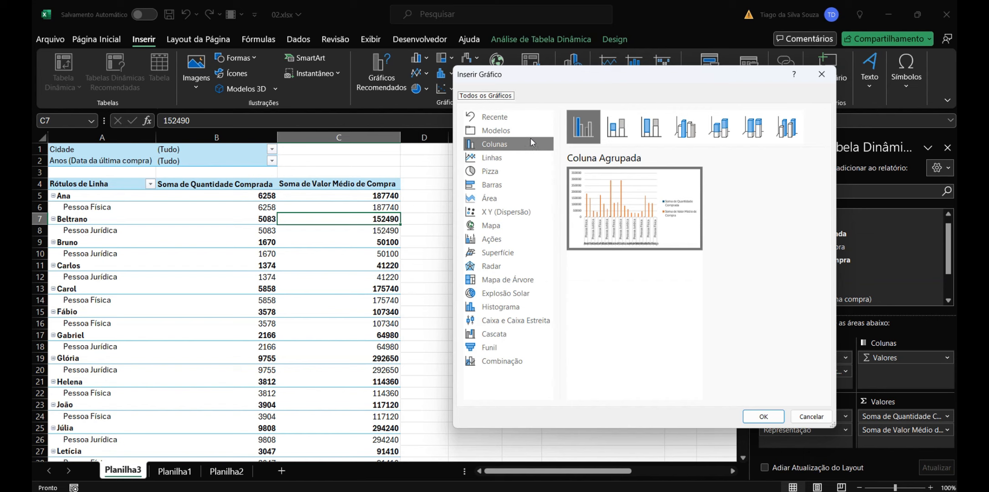
mouse_move(593, 236)
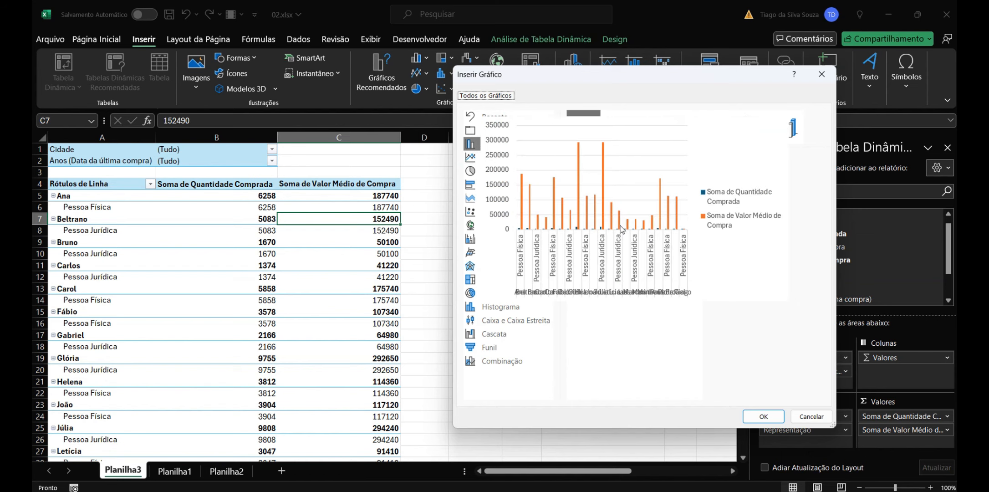
key("Down")
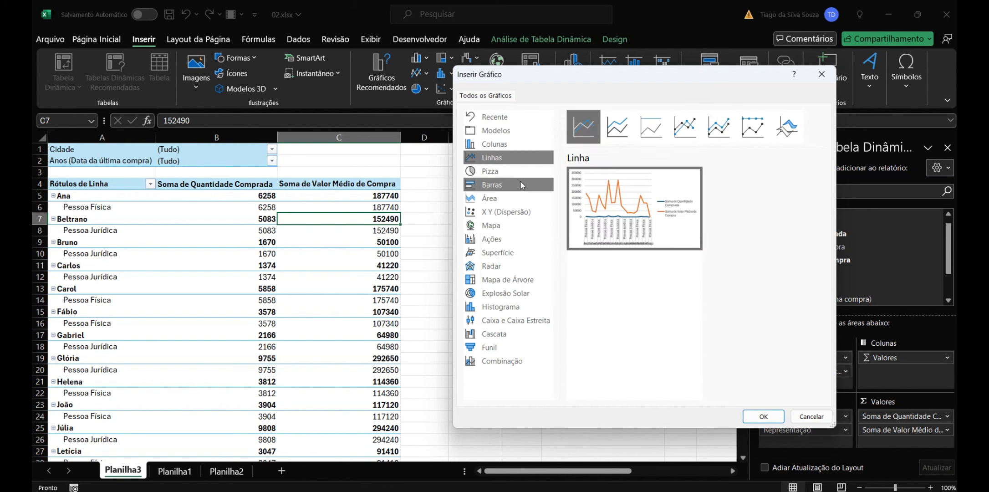
left_click(525, 360)
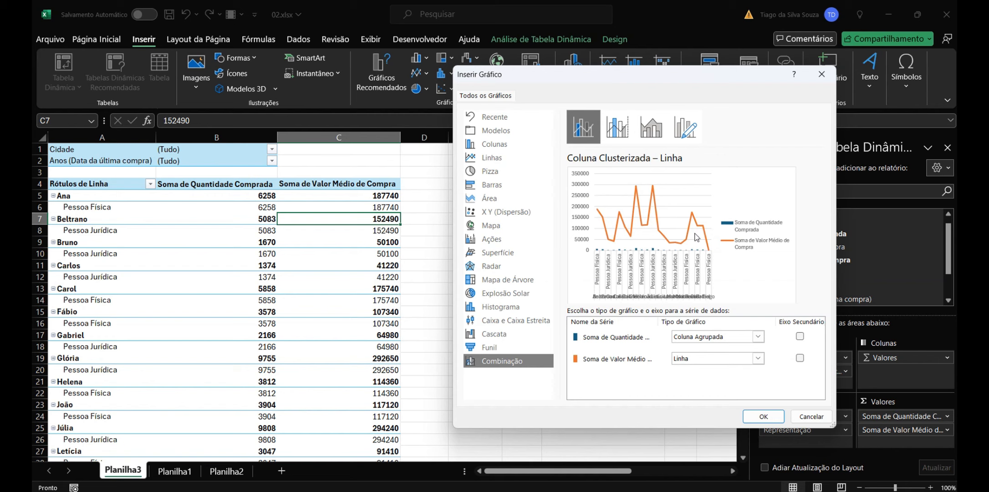
- Insert the Coluna Clusterizada – Linha no Eixo Secundário combination chart and place it beside the pivot table from column D
left_click(617, 137)
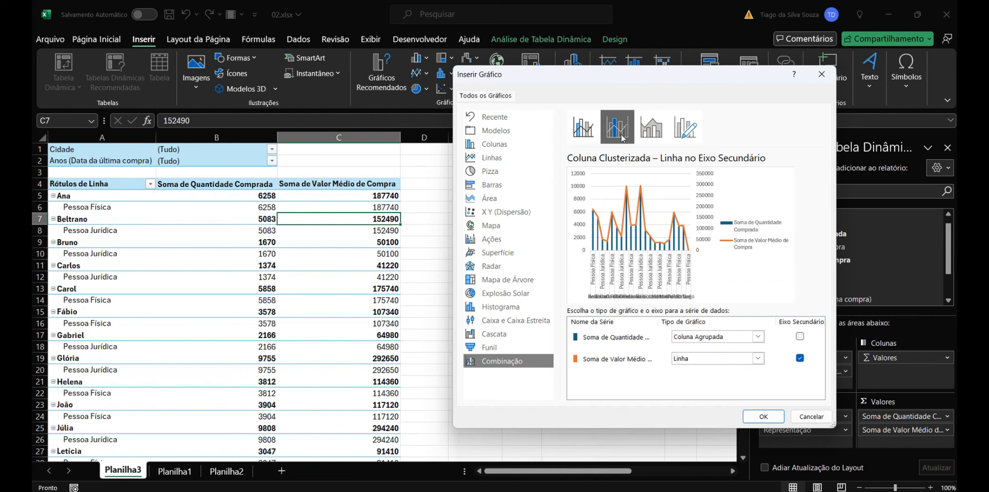
left_click(581, 132)
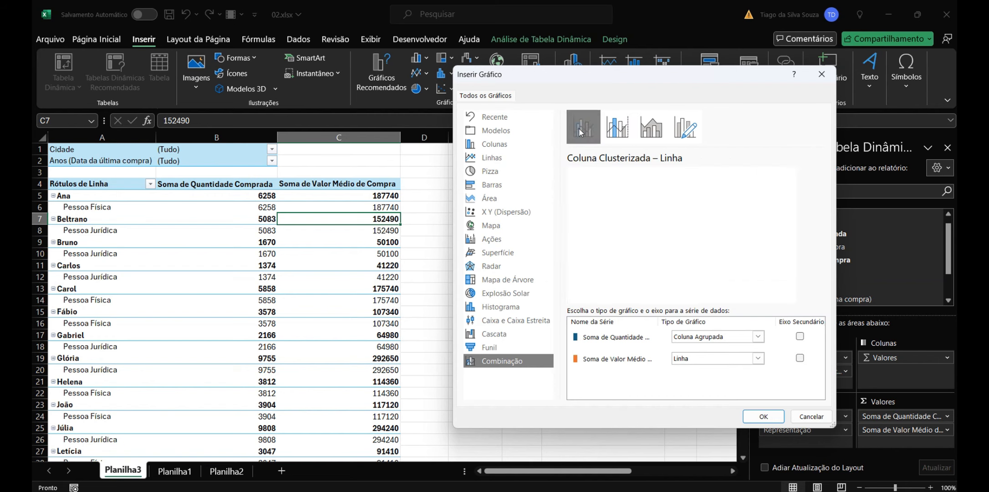
left_click(613, 131)
left_click(581, 132)
left_click(613, 131)
left_click(580, 132)
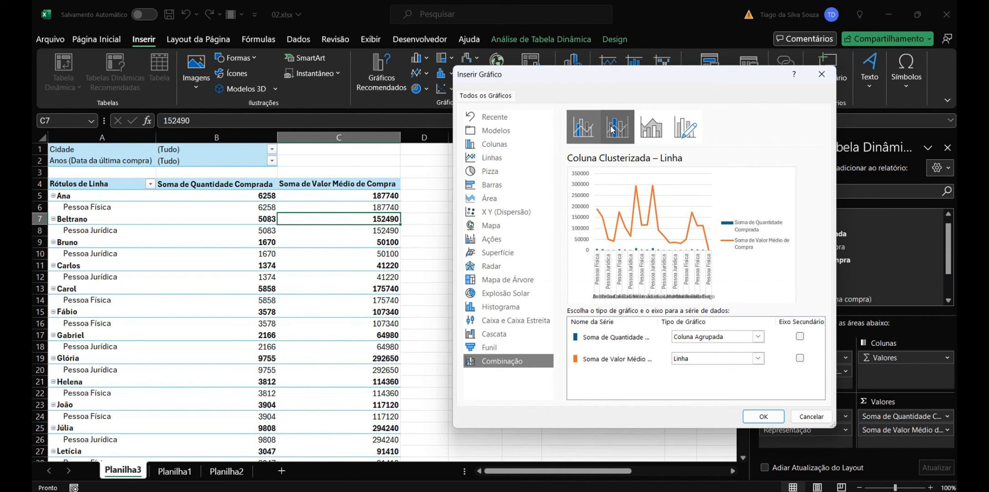
left_click(613, 130)
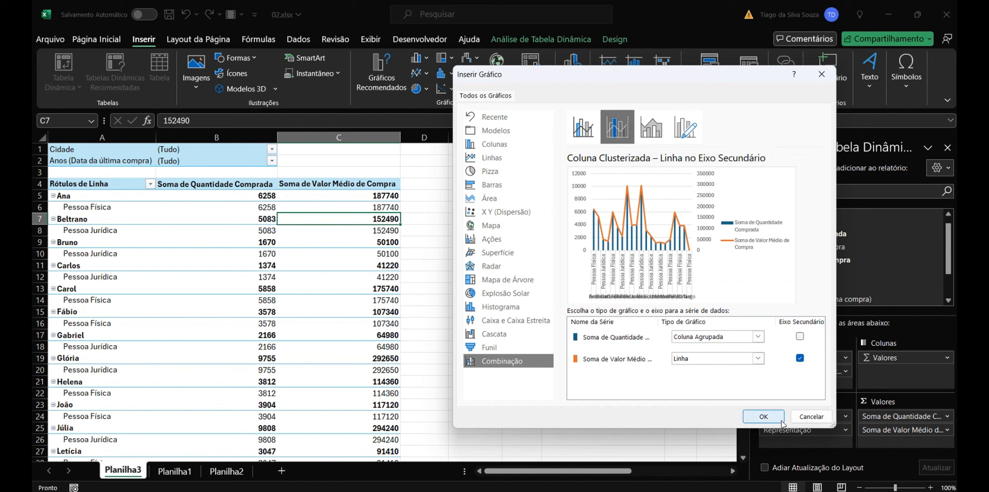
left_click(764, 416)
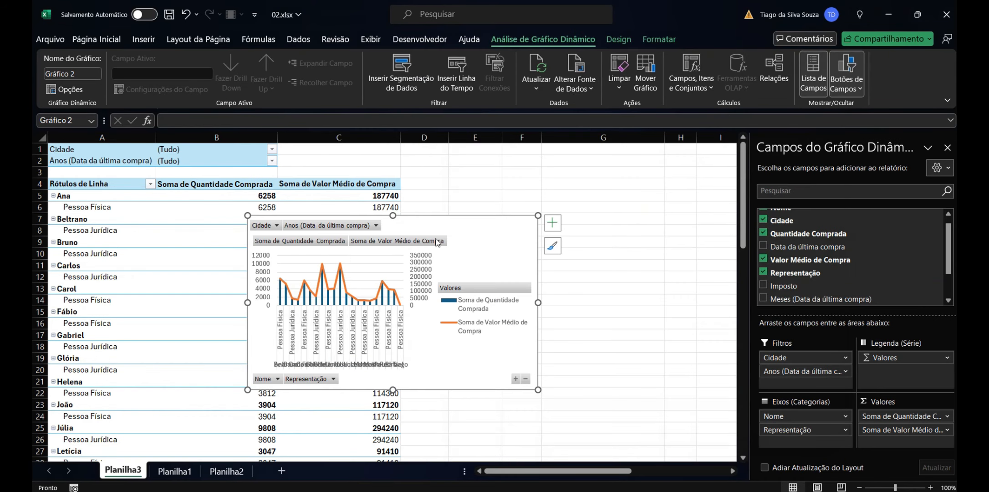
mouse_move(486, 236)
left_mouse_down()
mouse_move(660, 195)
mouse_move(636, 176)
left_mouse_up()
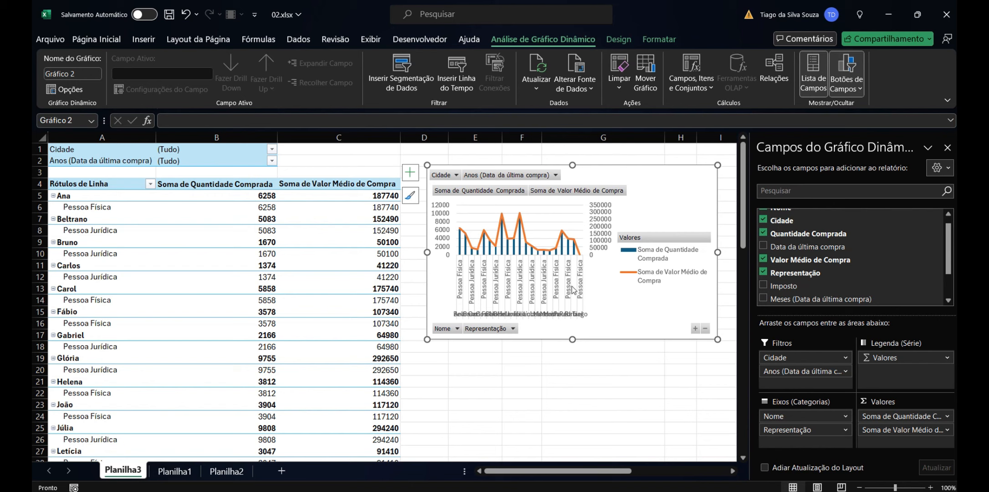
- Filter the pivot chart by Cidade to Belo Horizonte and inspect the Soma de Quantidade Comprada columns
left_click_drag(633, 239, 634, 243)
left_click(454, 176)
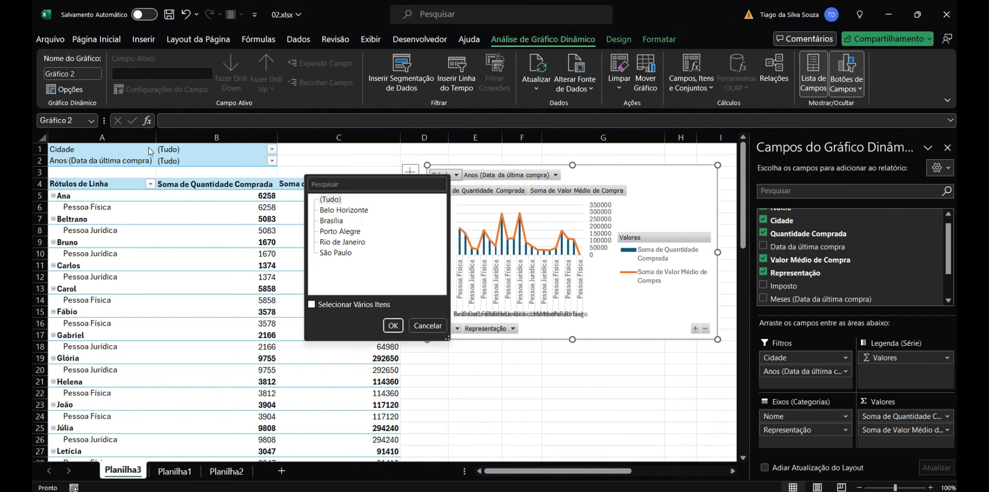
left_click(345, 210)
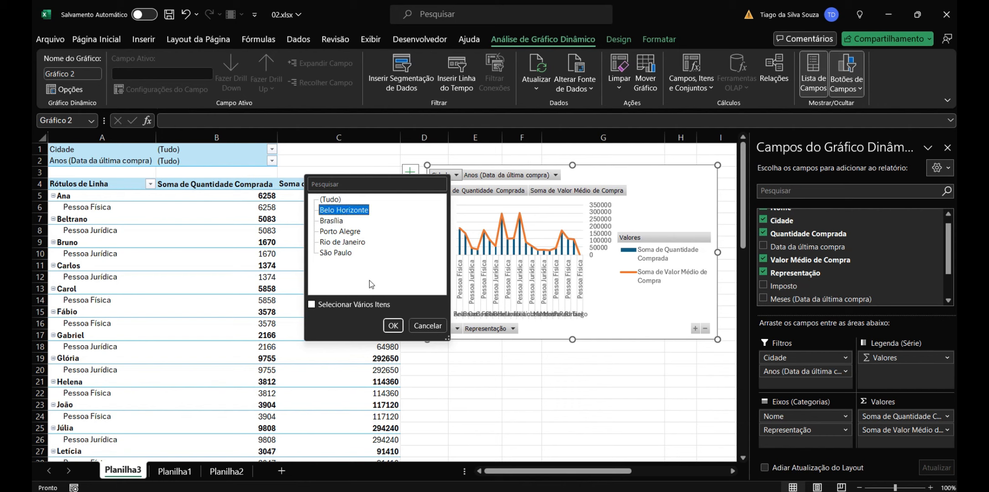
left_click(392, 325)
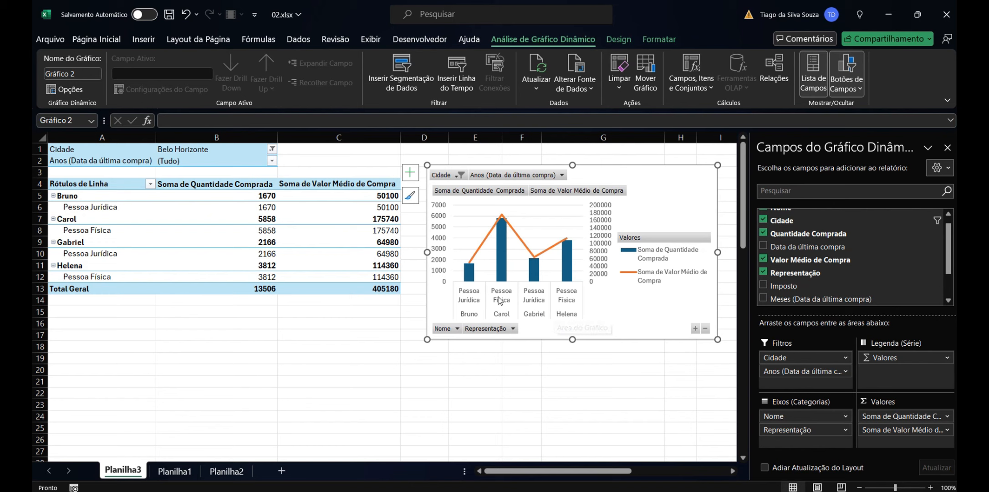
left_click(468, 273)
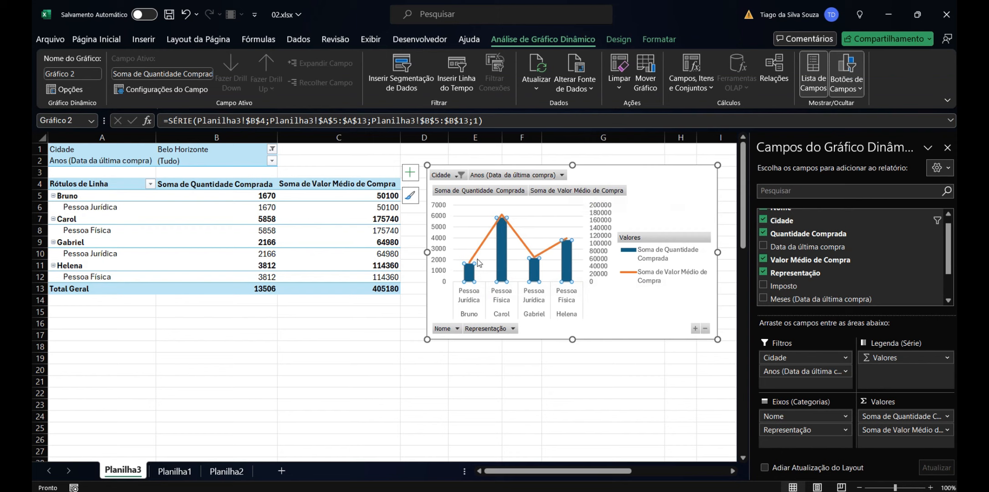
mouse_move(468, 265)
- Filter the pivot chart by Cidade to Porto Alegre
left_click(461, 175)
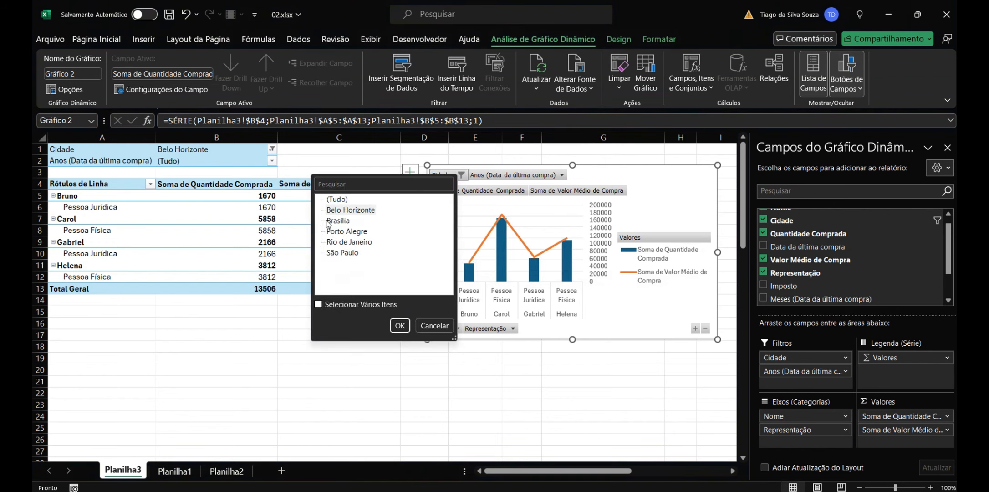
left_click(340, 232)
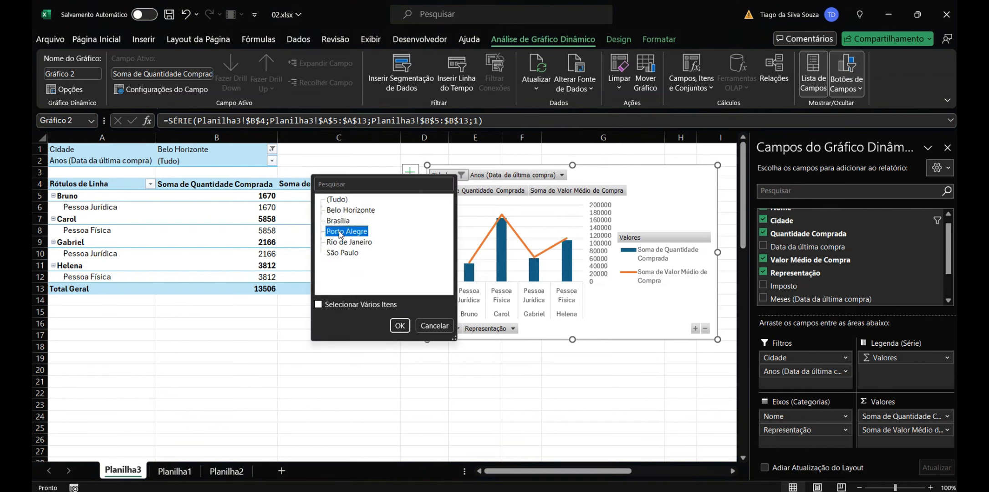
left_click(398, 325)
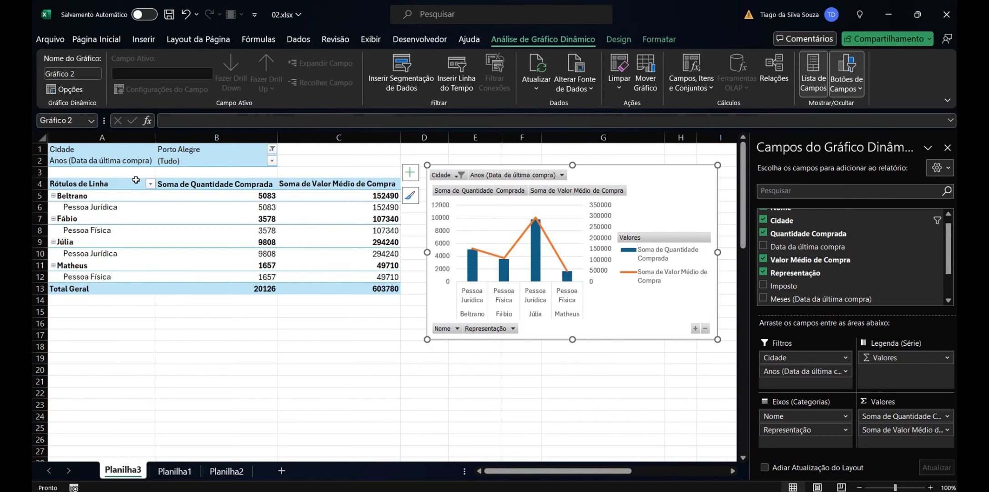
- Swap Nome and Cidade so Nome is a filter and Cidade a row field, and remove Representação from the rows
left_click(172, 165)
left_click(136, 172)
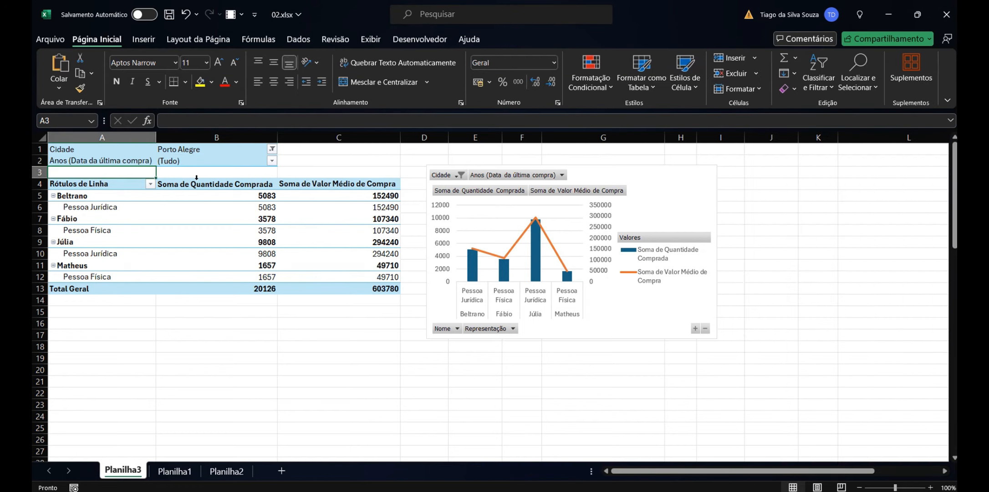
left_click(130, 152)
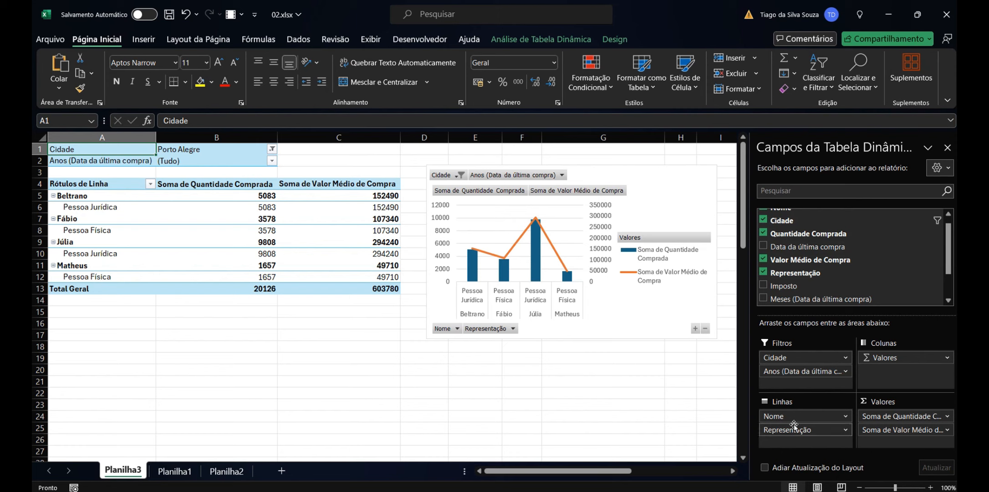
left_click_drag(794, 418, 773, 414)
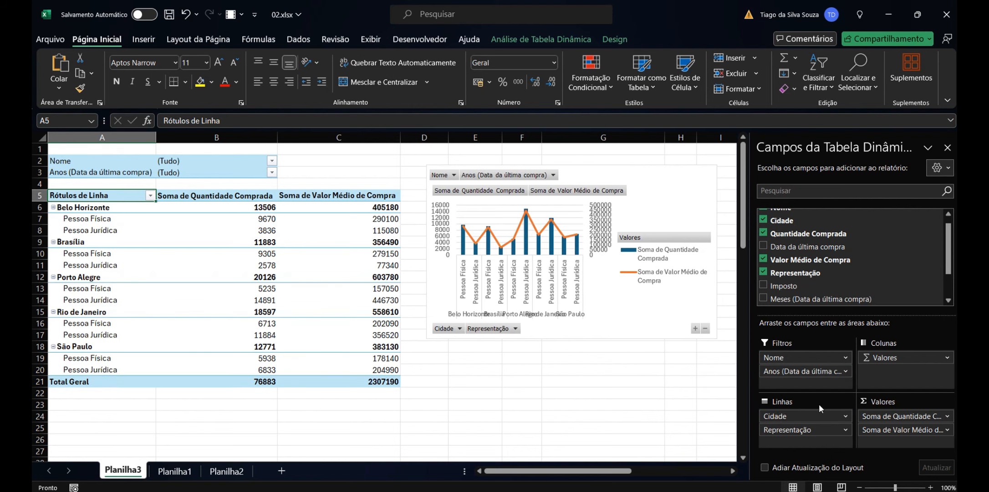
left_click(825, 431)
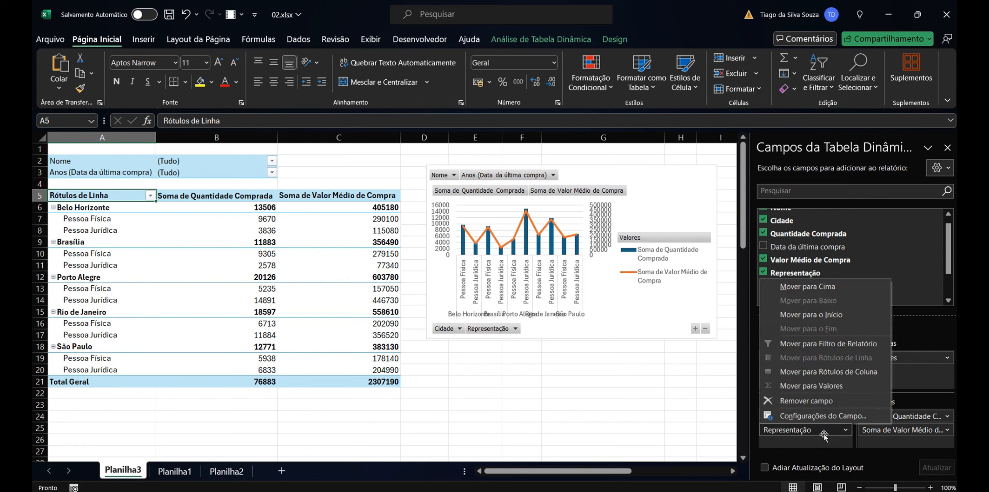
left_click(795, 401)
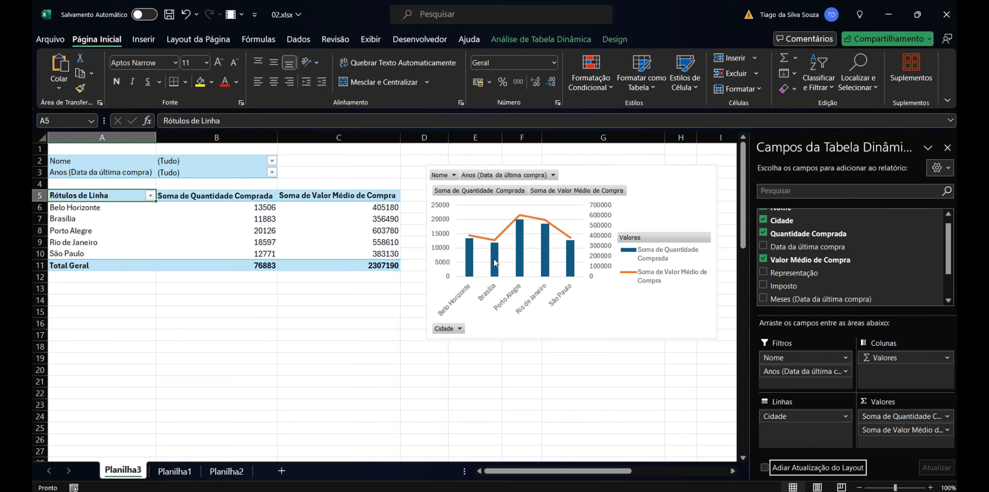
- Filter the pivot table by Anos (Data da última compra) to 2024 and glance at the source table on Planilha1
left_click(272, 173)
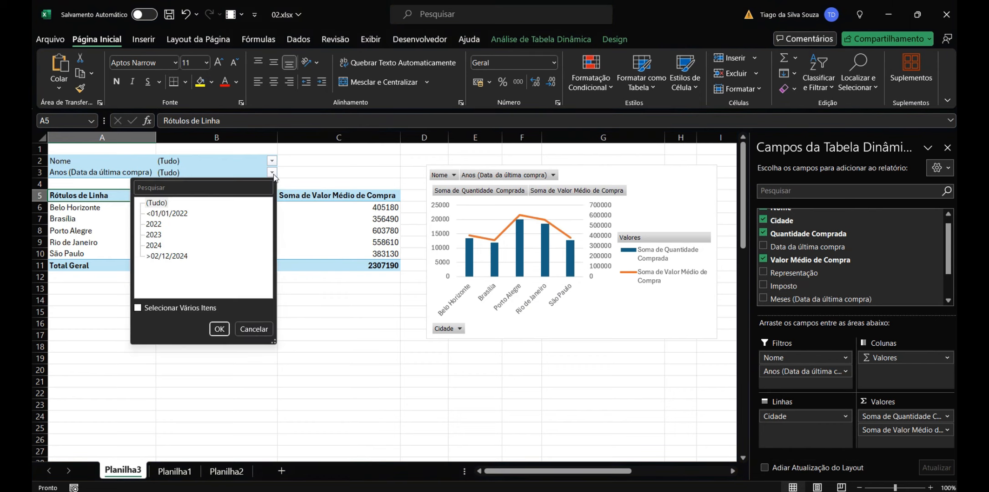
left_click(154, 245)
left_click(219, 329)
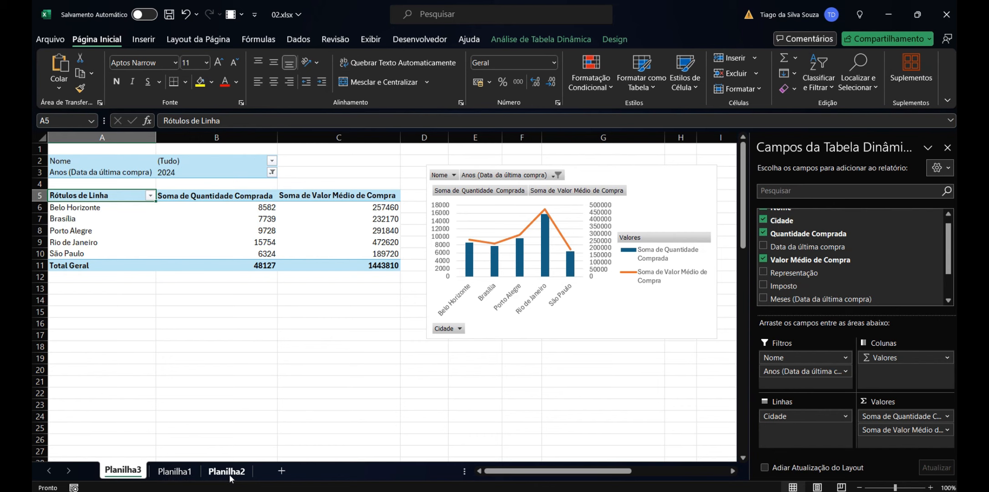
left_click(178, 474)
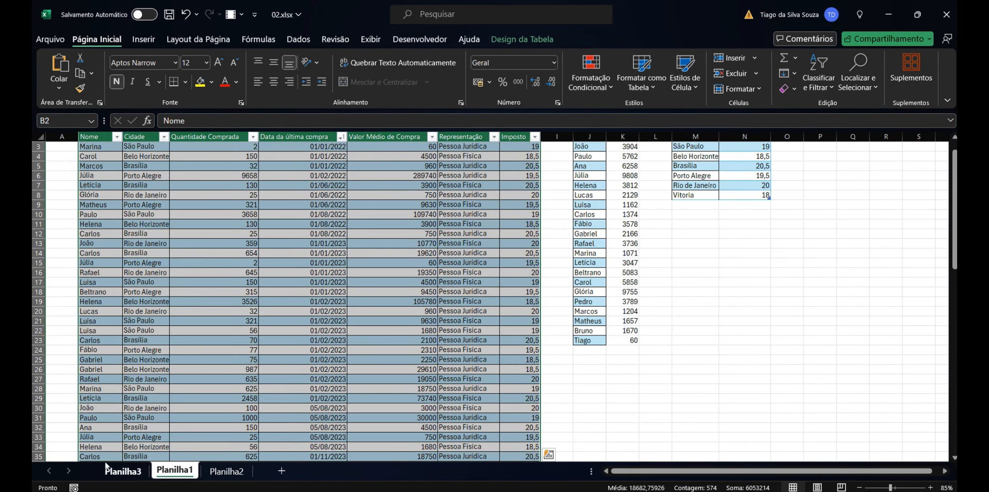
left_click(133, 470)
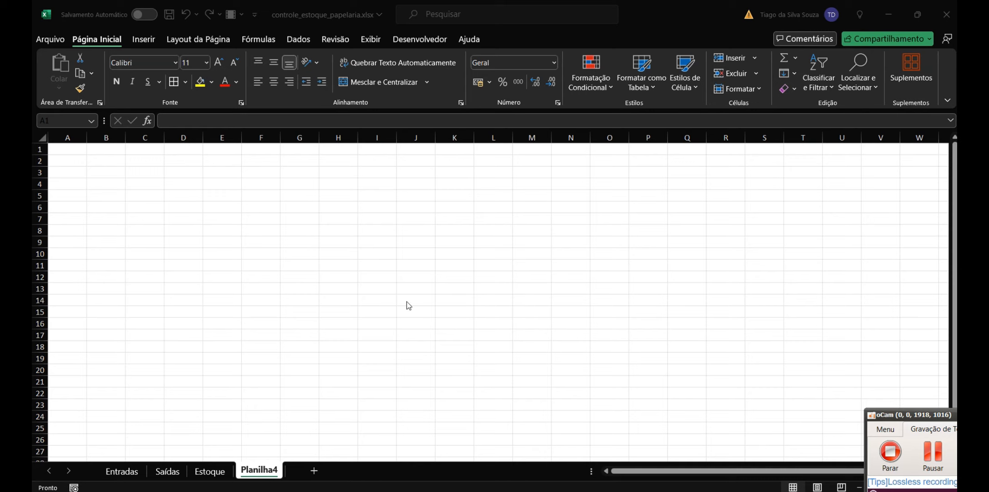
- In the controle_estoque_papelaria.xlsx workbook, look through the Entradas sheet's entries and its Junho rows in the Mês column
left_click(128, 475)
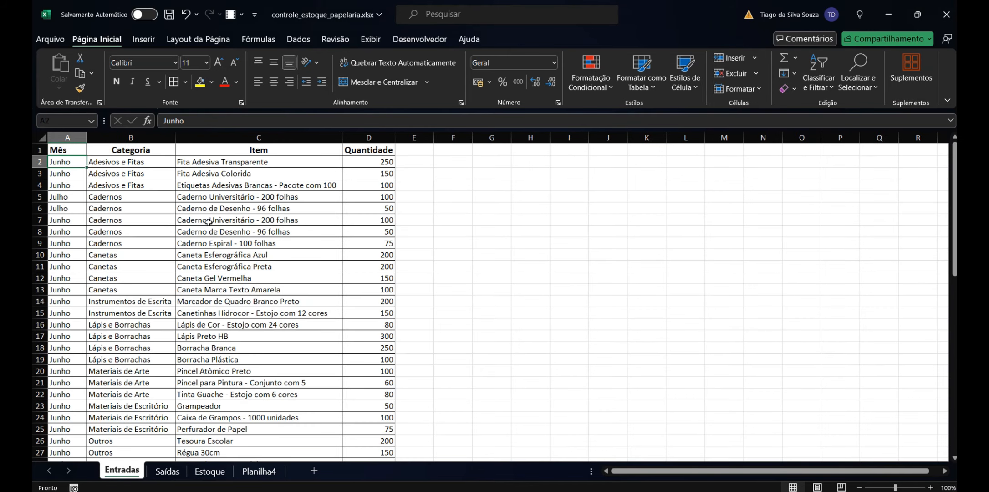
scroll(195, 246, "down", 18)
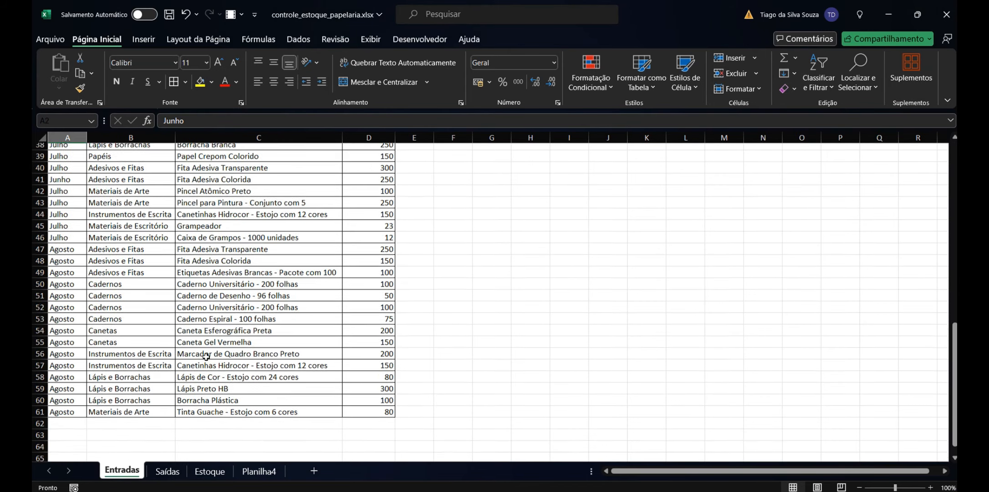
scroll(204, 391, "up", 18)
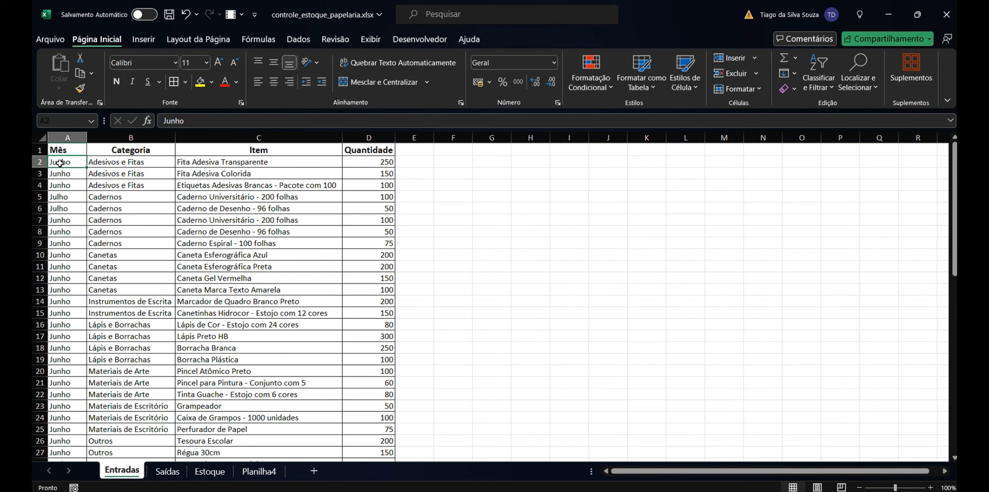
scroll(73, 196, "down", 3)
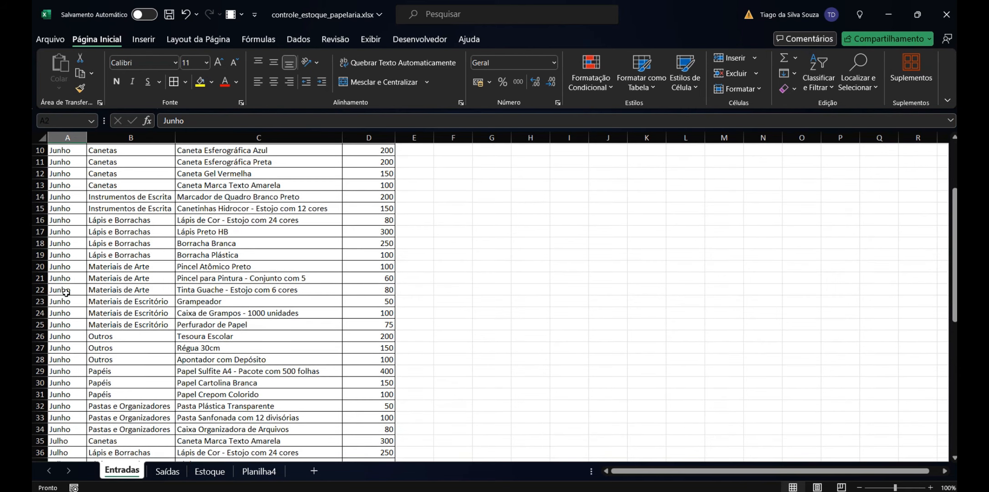
left_click(82, 428)
left_click_drag(81, 428, 78, 324)
scroll(81, 346, "down", 5)
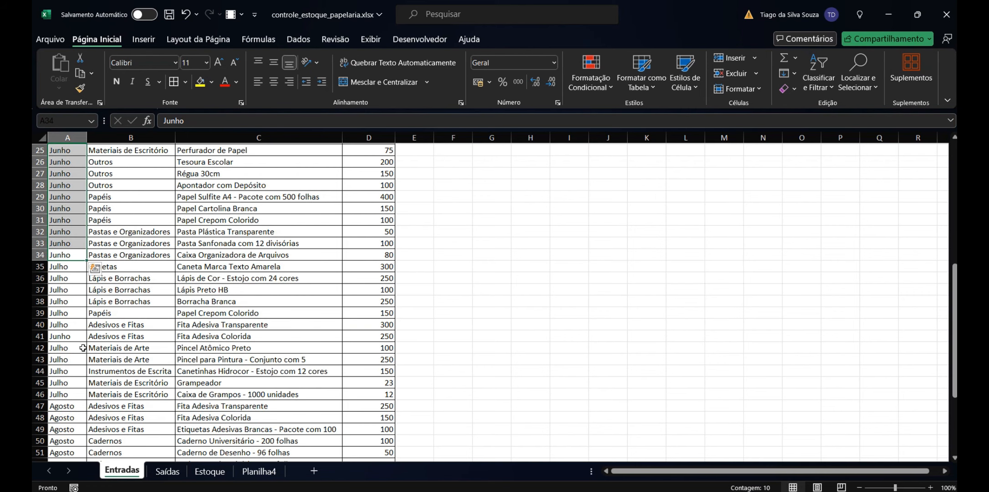
scroll(85, 247, "up", 2)
left_click(73, 299)
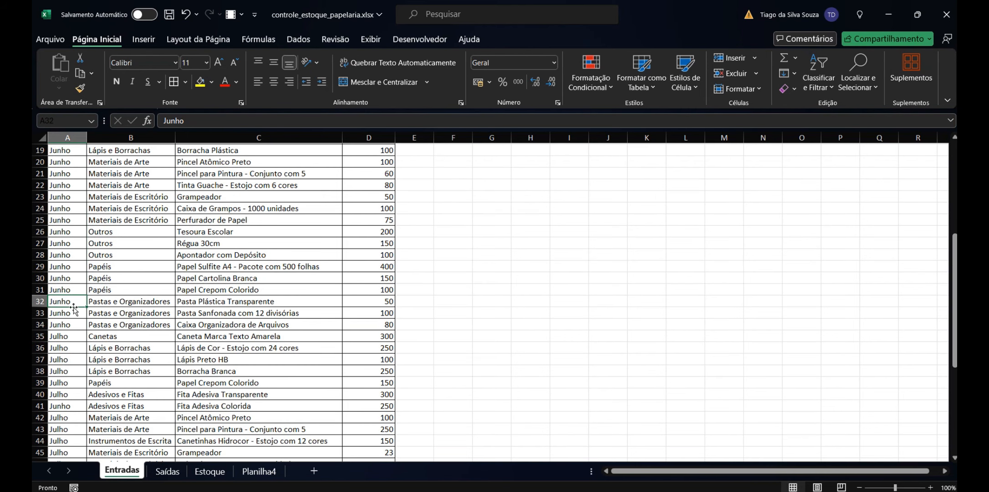
- Select the Junho entries A2:D34 on Entradas and compare them with the Julho and Agosto rows below
left_click_drag(71, 324, 375, 162)
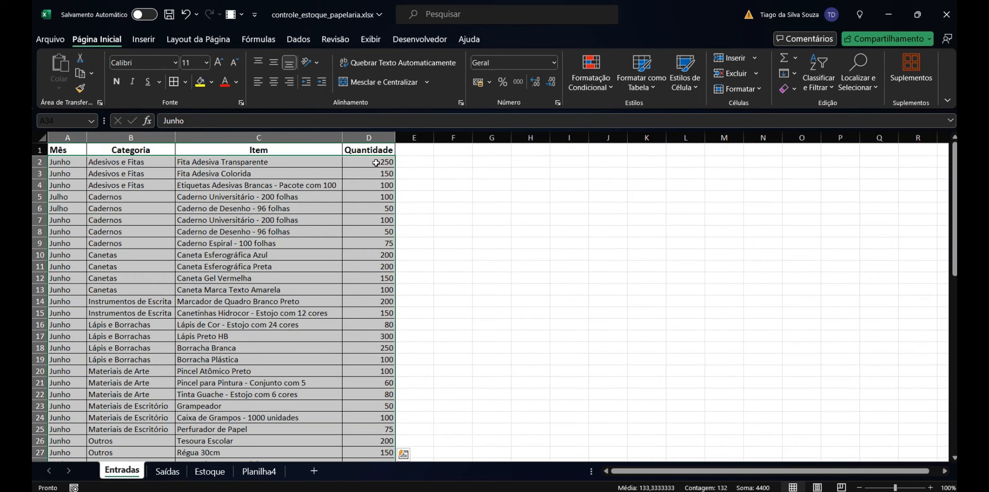
scroll(376, 163, "down", 6)
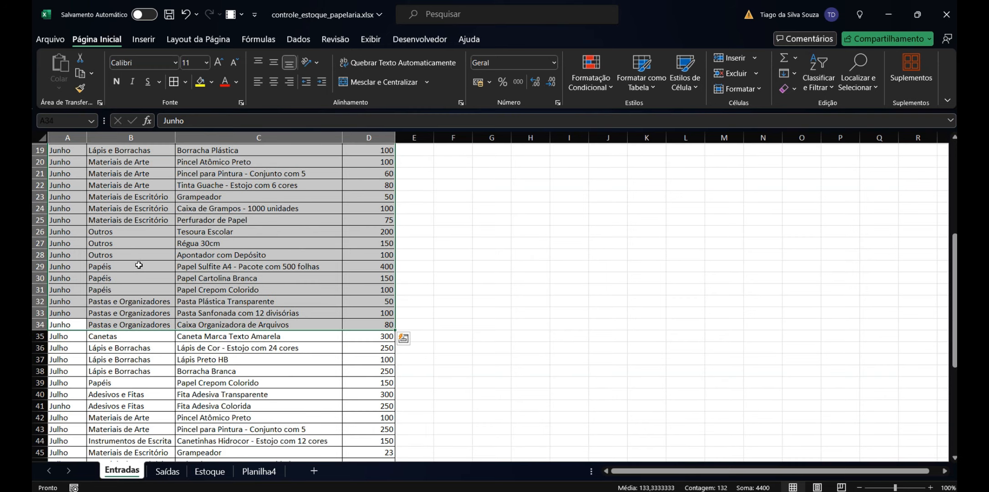
scroll(139, 260, "down", 4)
scroll(79, 254, "down", 6)
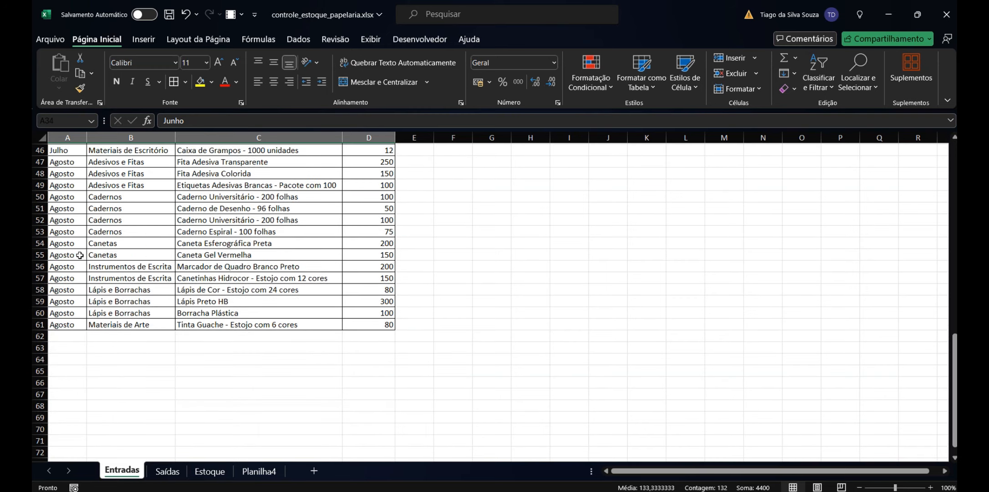
scroll(176, 258, "up", 5)
scroll(176, 258, "up", 6)
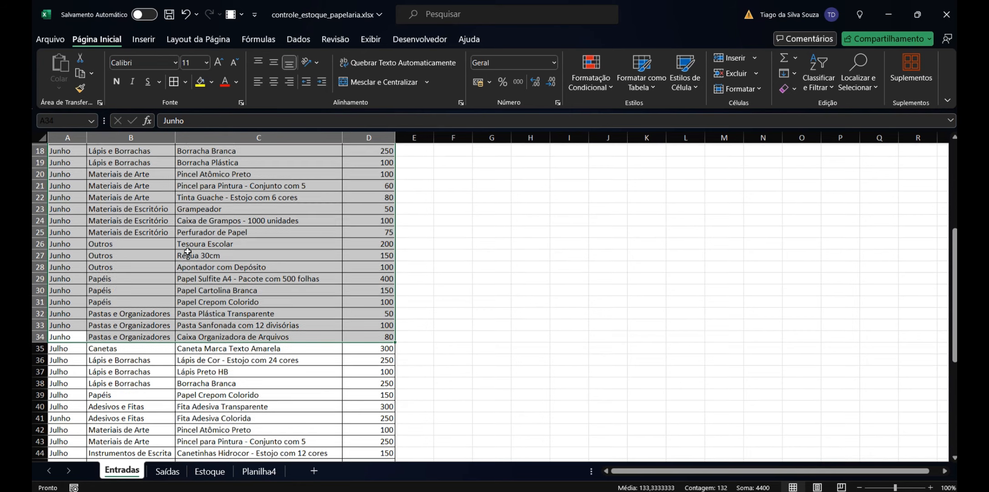
scroll(342, 234, "down", 4)
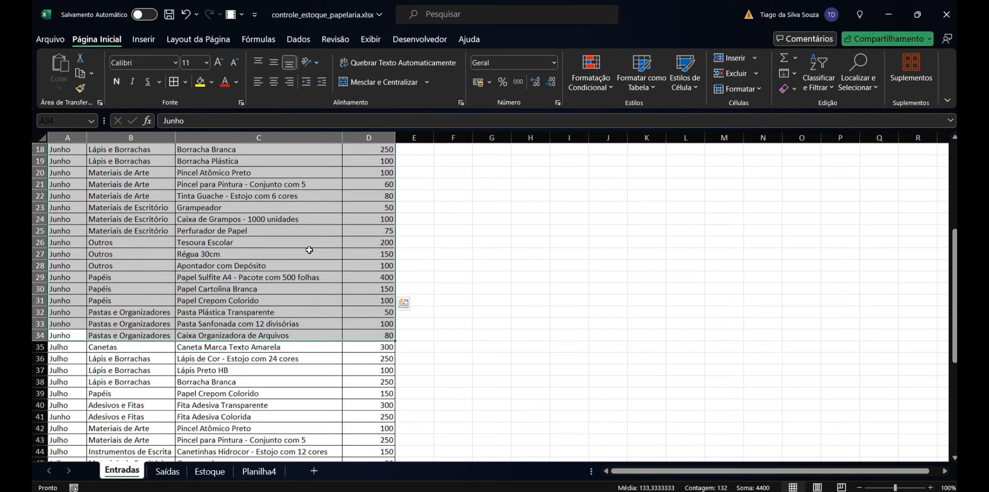
left_click_drag(376, 240, 381, 241)
left_click(573, 236)
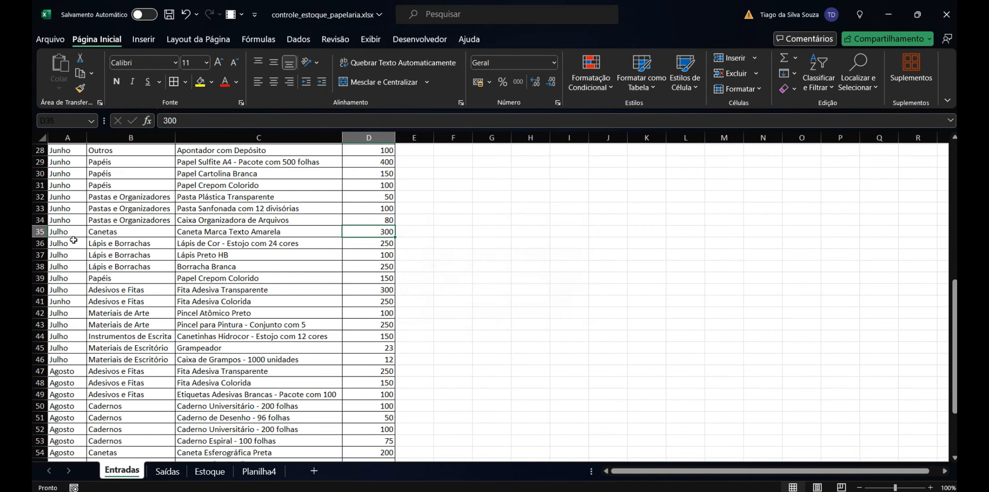
- Highlight the entries A35:D53 on Entradas, and view the item listed on the Saídas sheet
left_click_drag(70, 234, 380, 441)
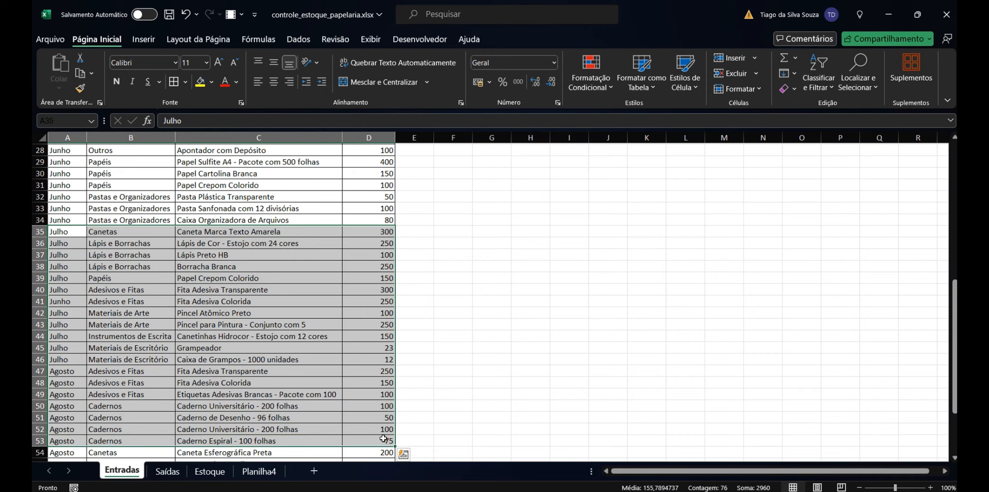
scroll(289, 390, "down", 4)
left_click(175, 471)
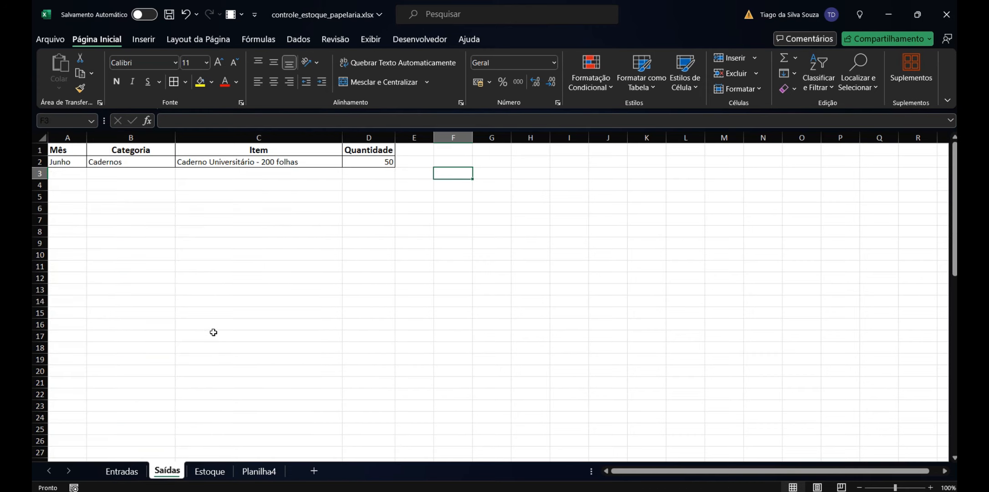
left_click(190, 195)
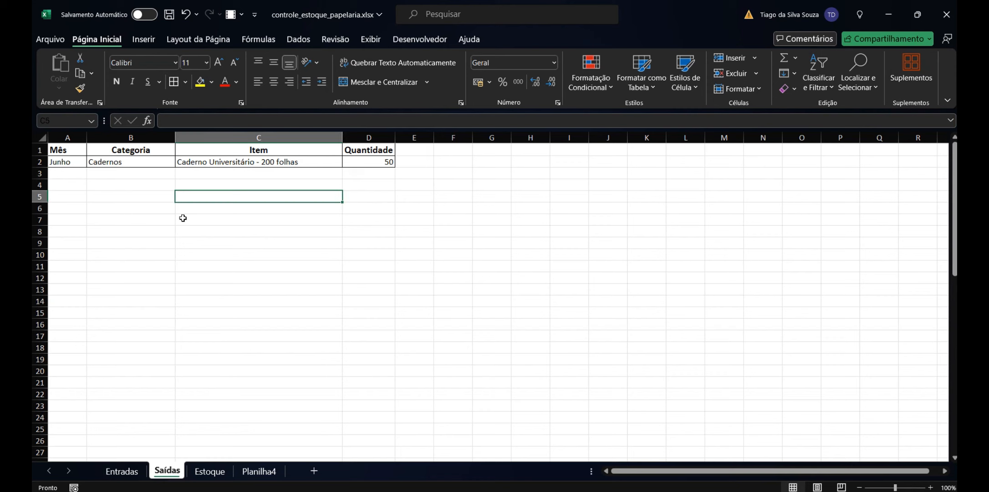
- Go back to the Entradas sheet and review the Julho and Agosto entries down to row 61
left_click(122, 471)
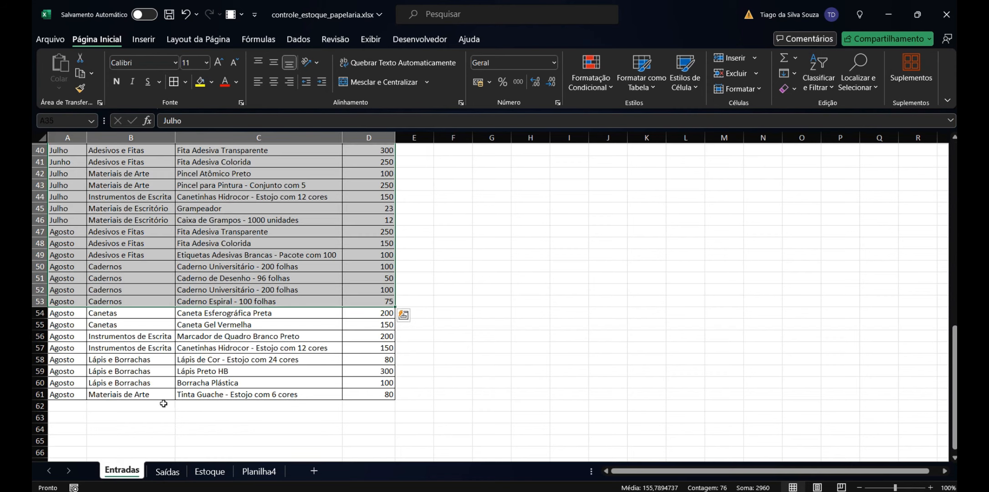
scroll(274, 291, "up", 4)
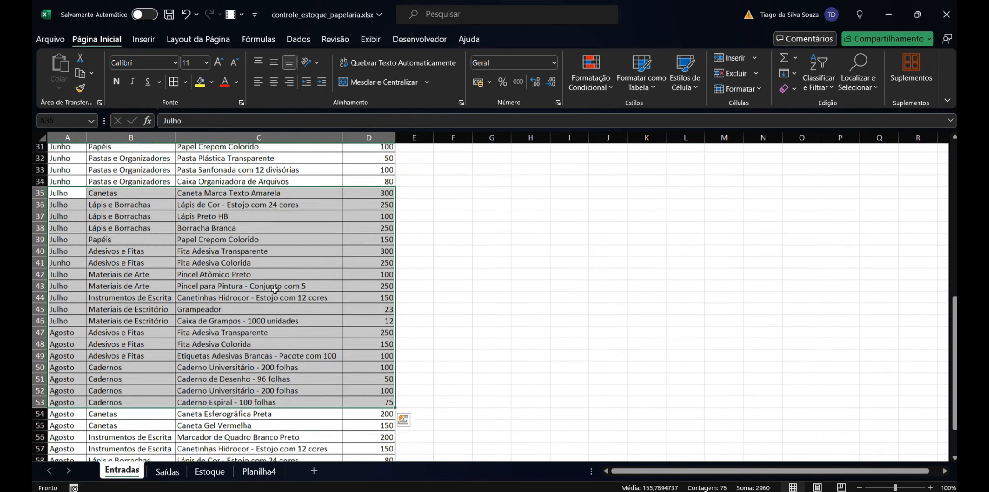
scroll(262, 249, "down", 3)
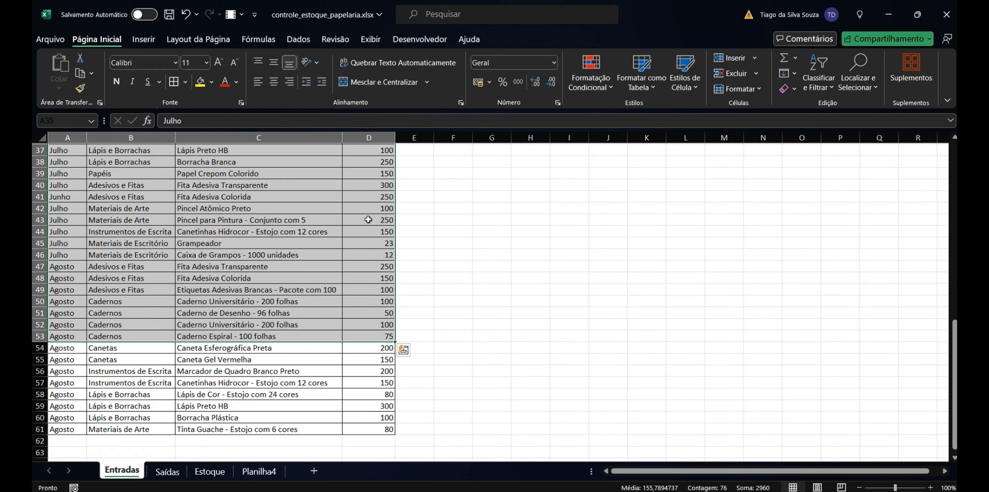
scroll(346, 237, "down", 3)
left_click(347, 289)
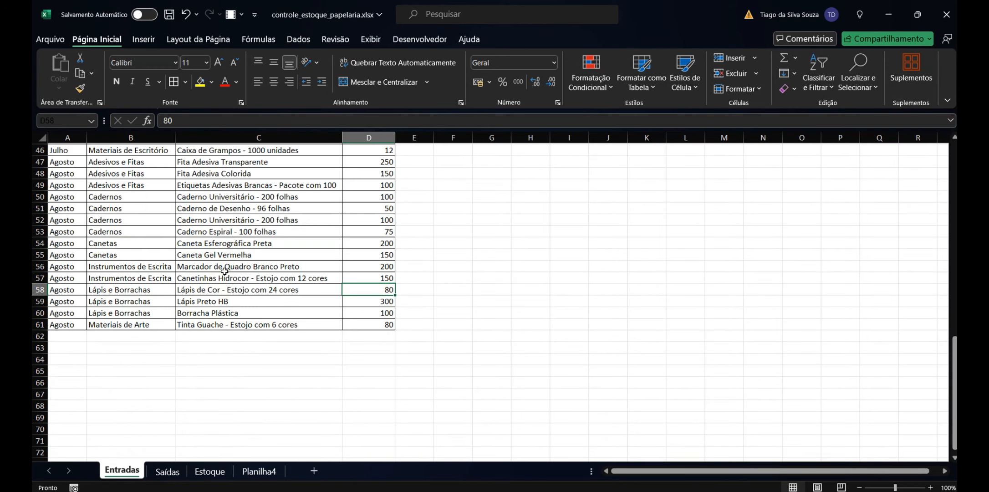
- On the Estoque sheet, replace the Quantidade header in cell C1 with Entradas
left_click(215, 474)
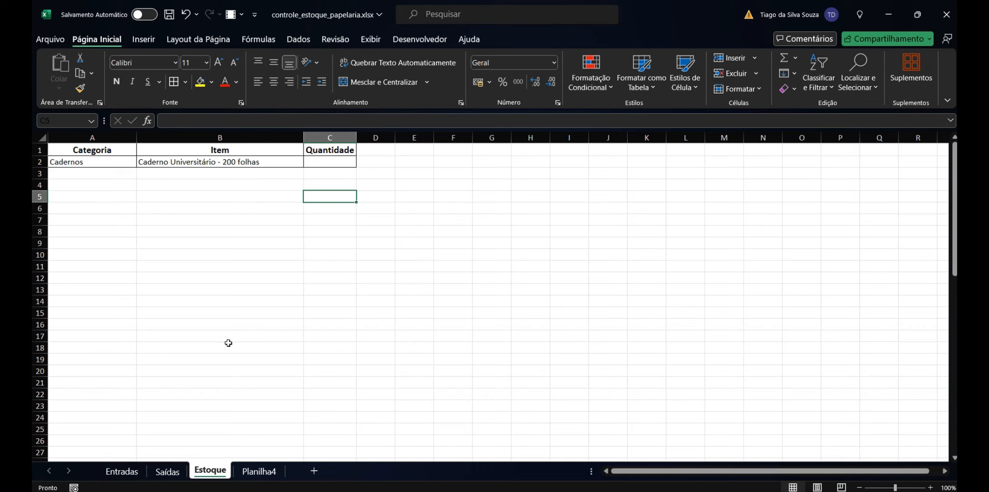
left_click(233, 162)
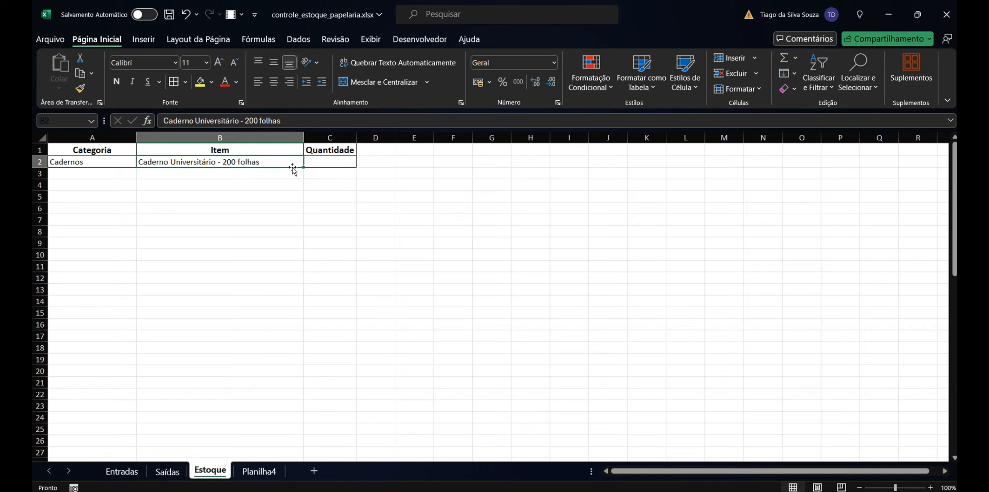
left_click(338, 161)
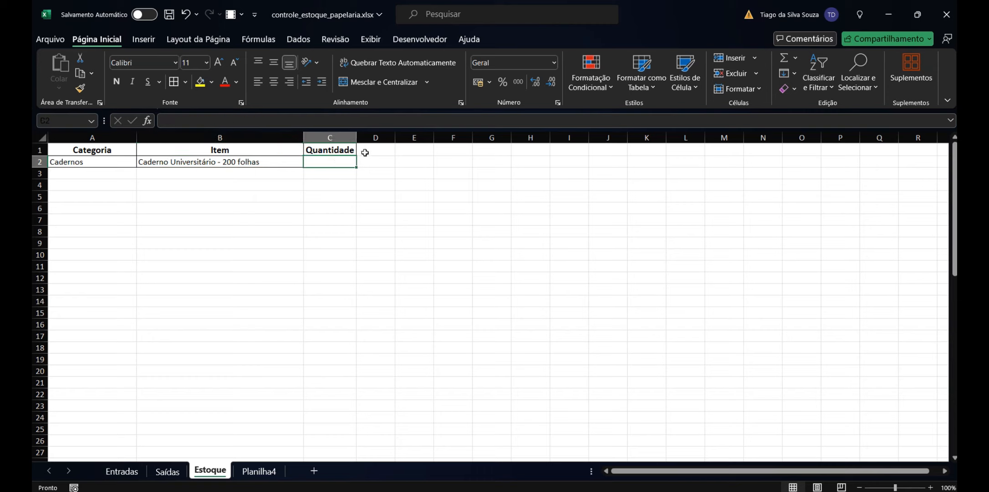
left_click(354, 151)
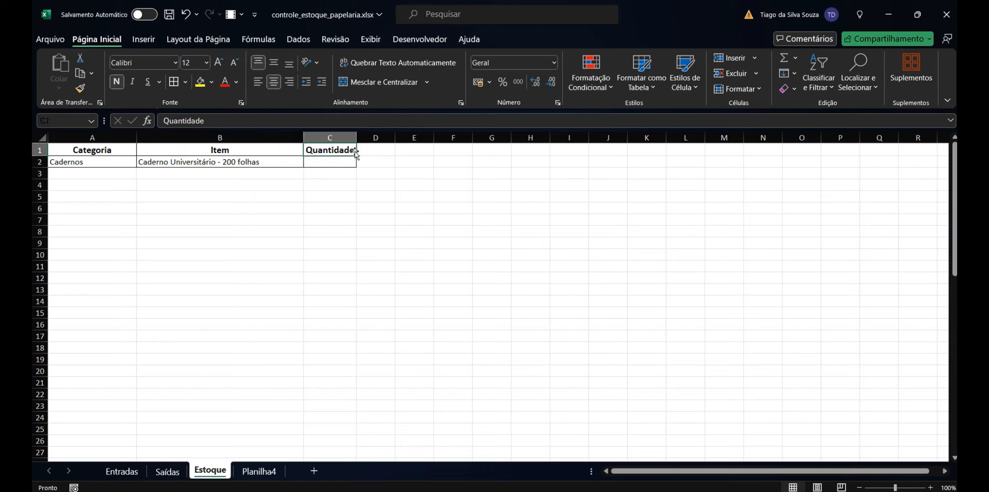
double_click(352, 150)
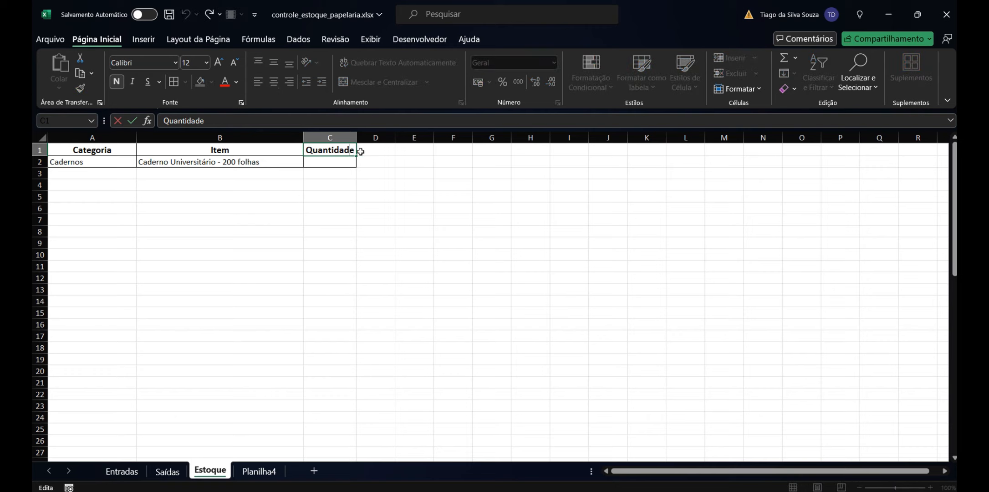
left_click(348, 160)
double_click(355, 149)
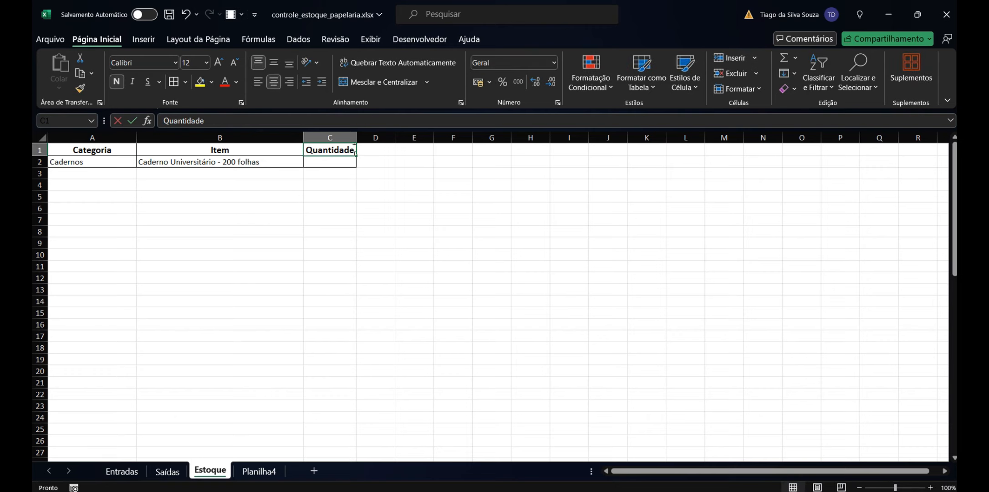
left_click_drag(355, 150, 319, 149)
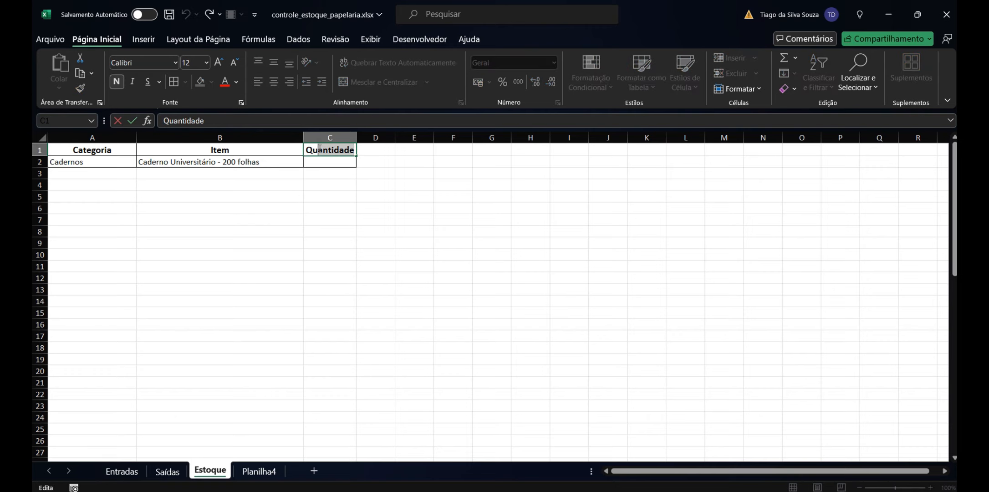
double_click(320, 149)
key("BackSpace")
type("E")
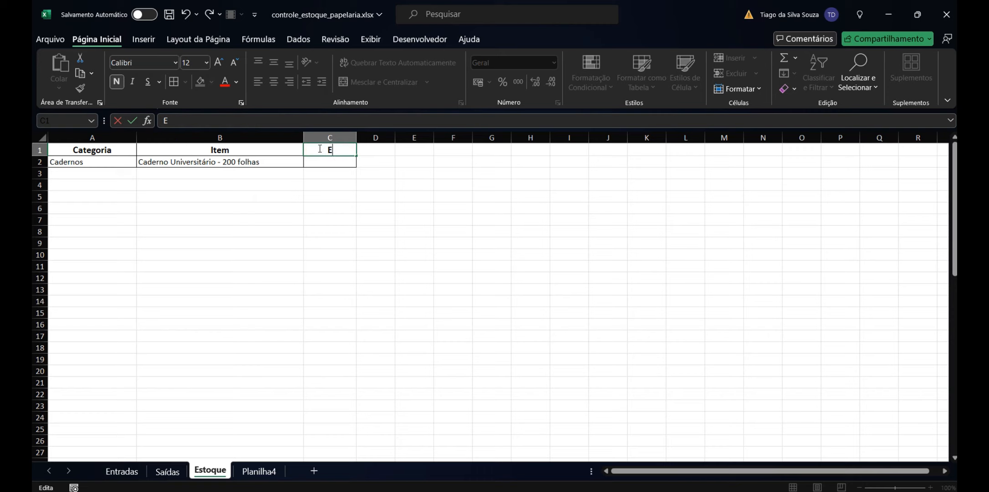
type("ntradas")
key("Tab")
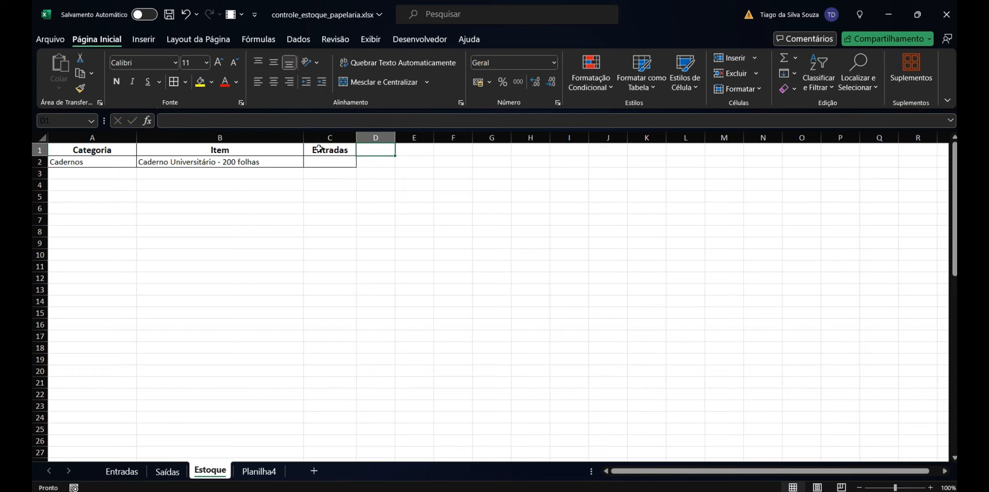
- Add the headers Saídas in D1 and Estoque in E1 on the Estoque sheet
type("Saídas")
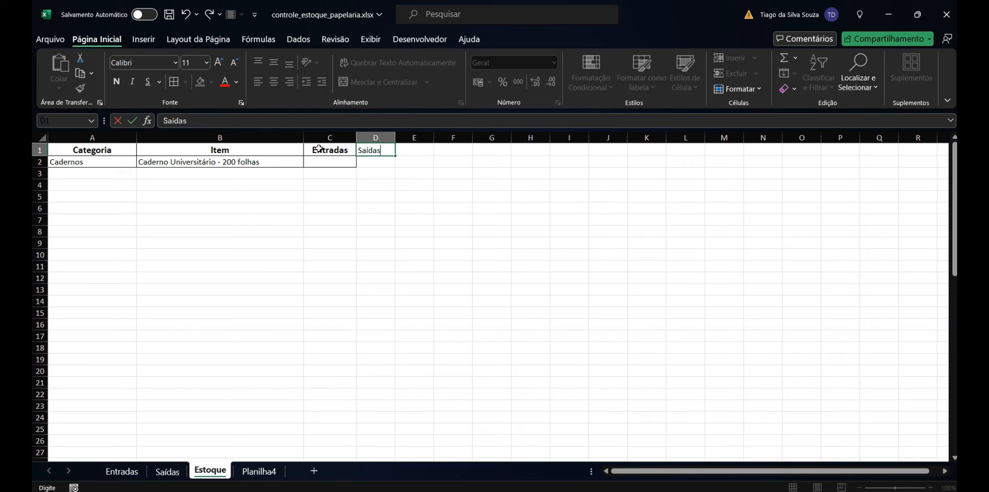
key("Return")
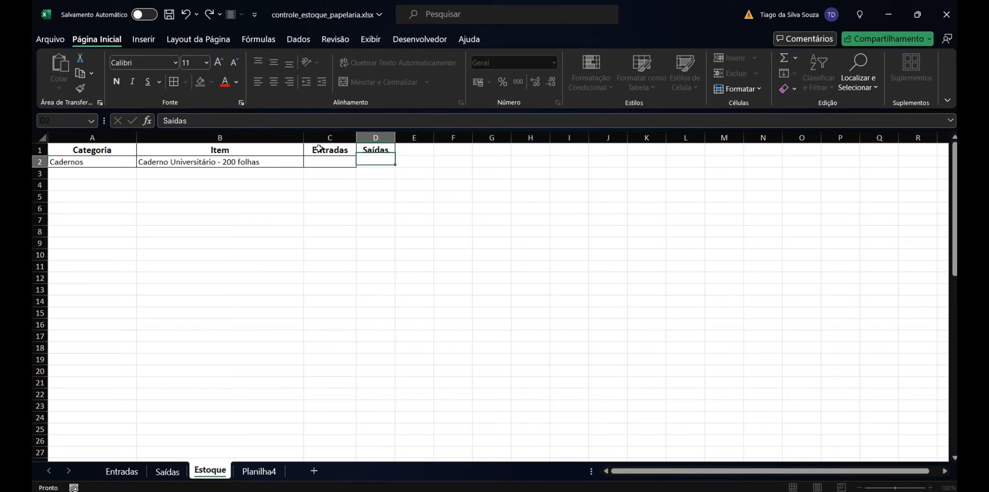
key("Right")
key("Up")
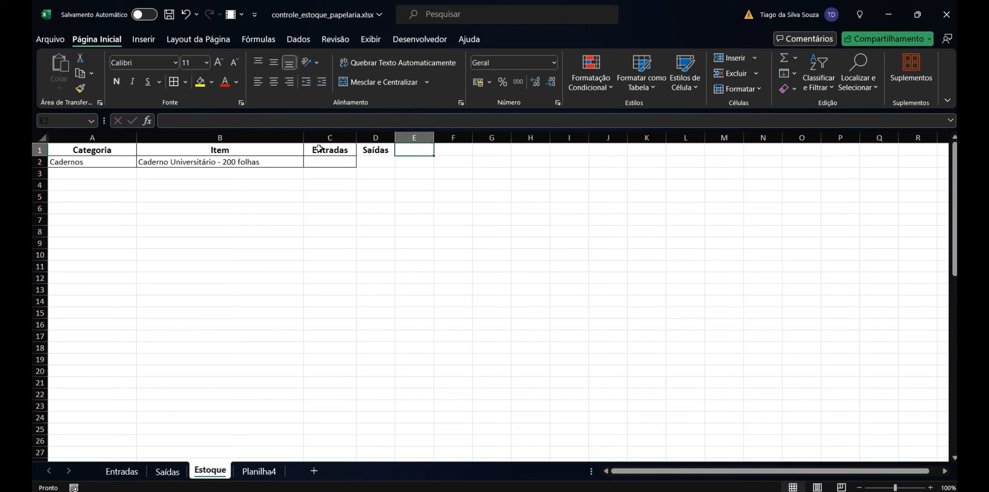
type("Estoqu")
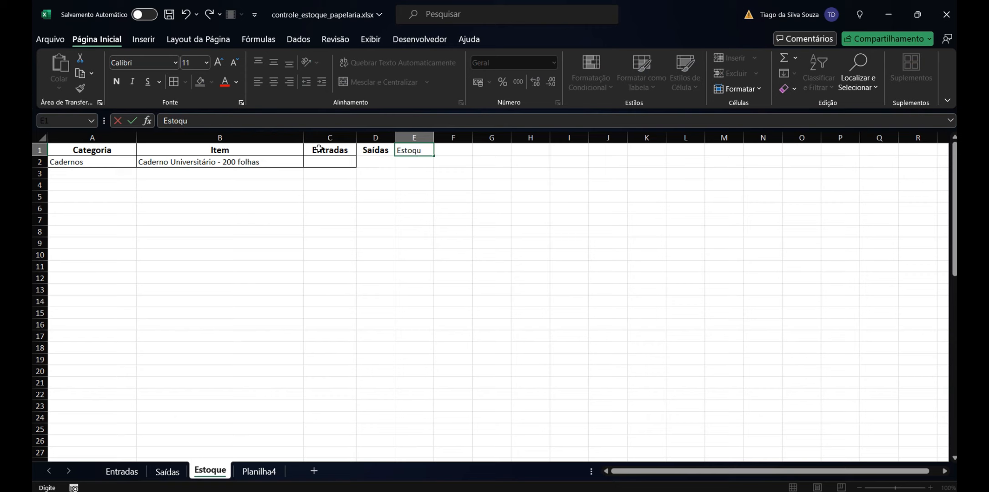
type("e")
key("Return")
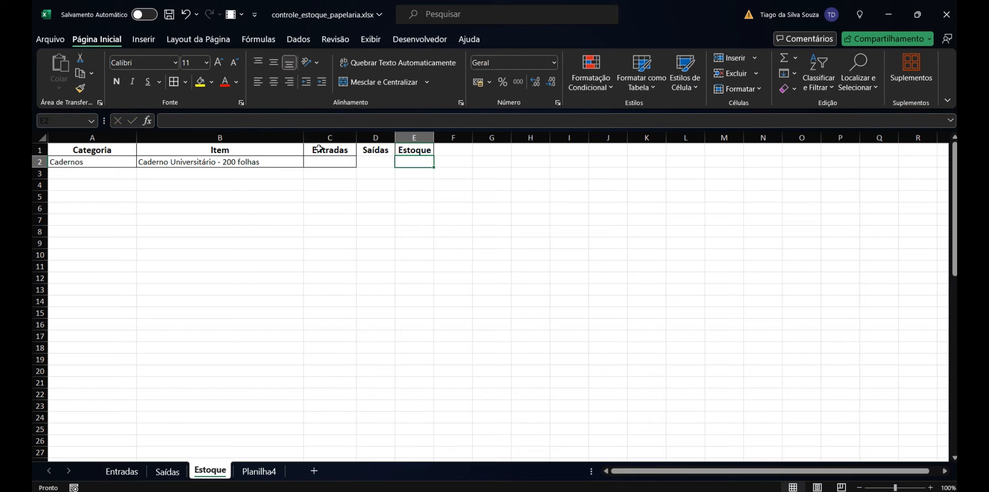
- Apply cell borders to the Estoque table range A1:E2
left_click_drag(412, 160, 136, 133)
left_click(175, 82)
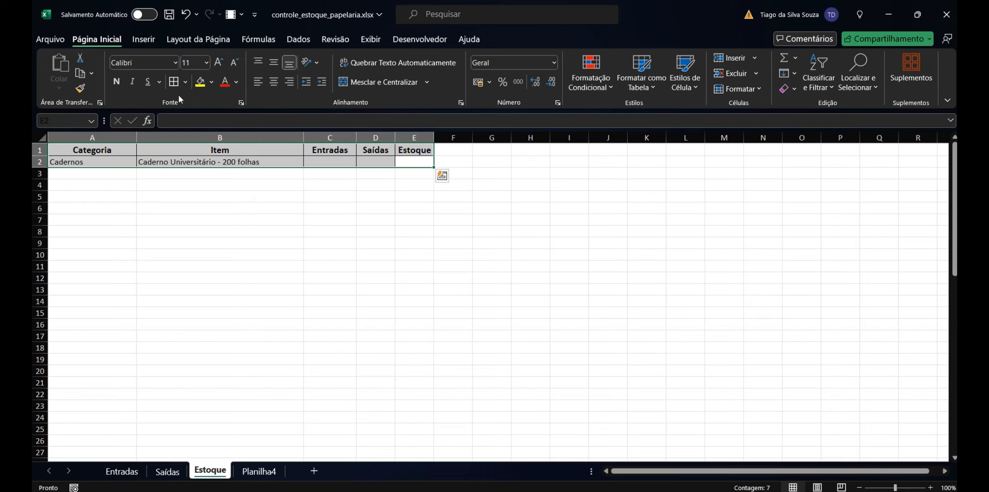
left_click(388, 162)
left_click(385, 231)
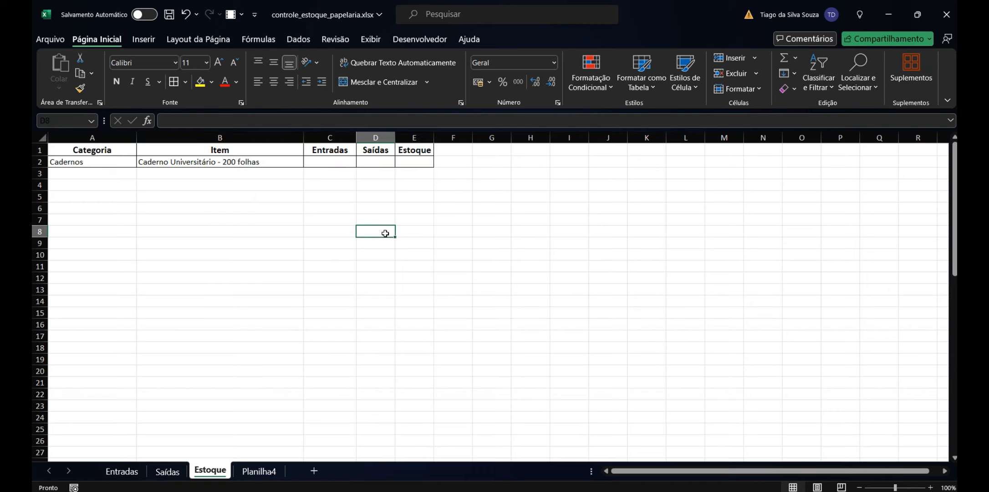
- Delete the empty Planilha4 sheet from the workbook
right_click(262, 478)
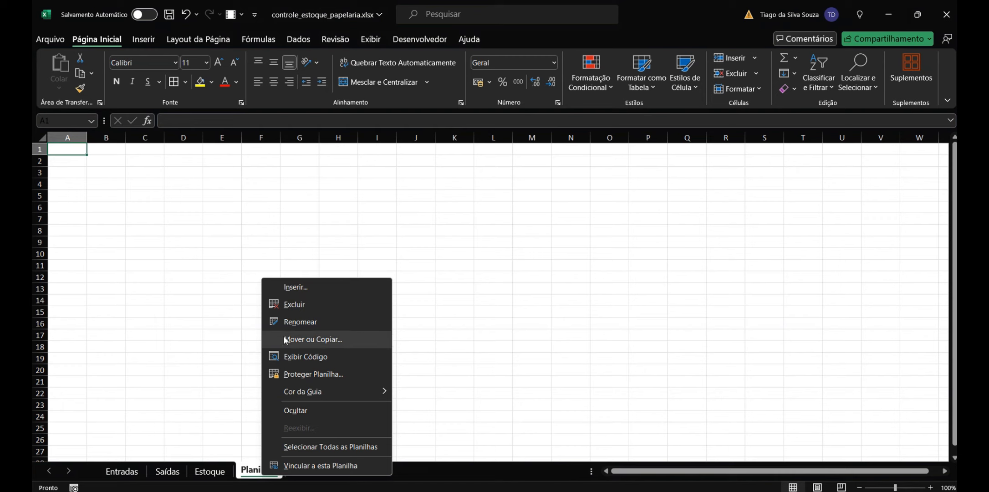
left_click(294, 302)
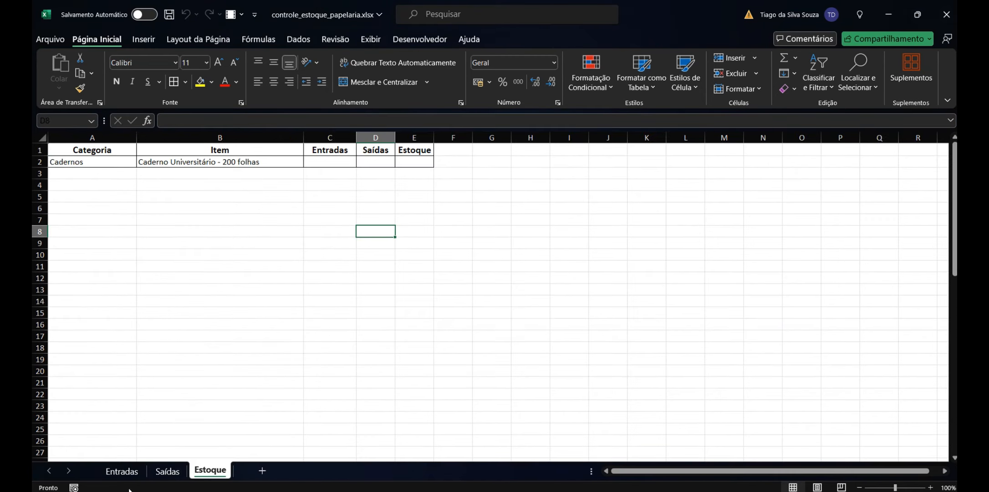
- Check the entry on the Saídas sheet and review the Entradas list back up to its first rows
left_click(121, 471)
left_click(166, 472)
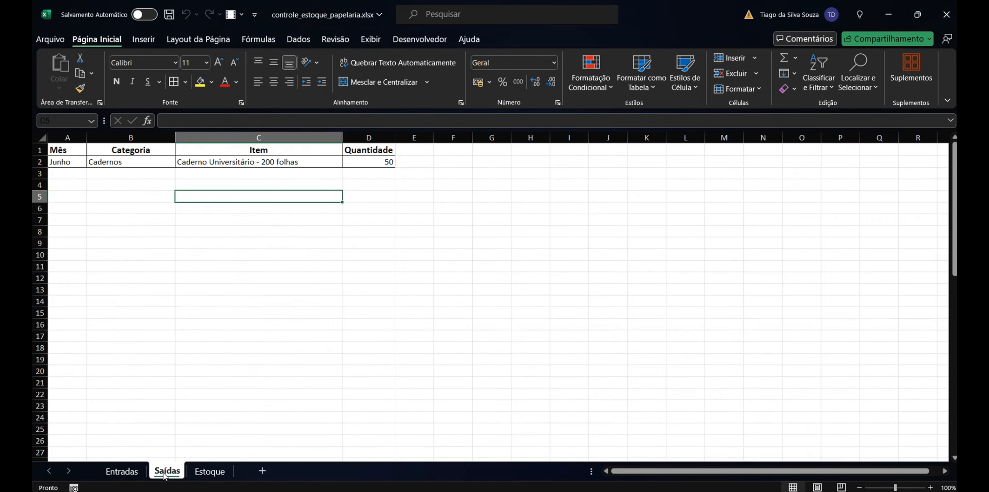
left_click(125, 469)
scroll(153, 338, "up", 12)
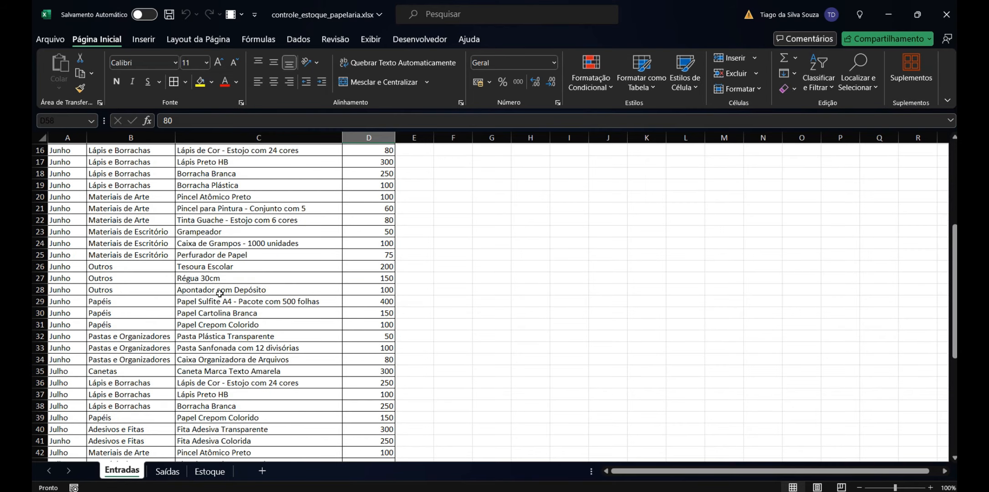
scroll(291, 249, "up", 5)
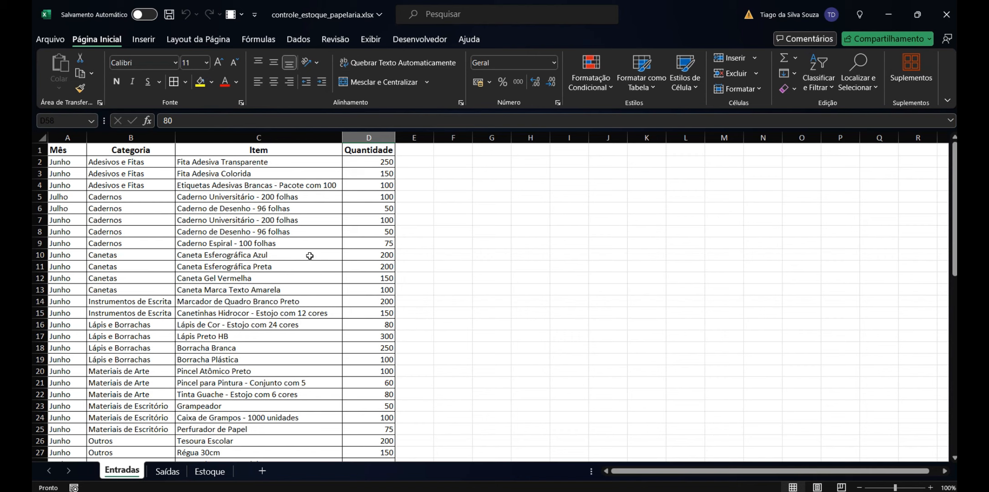
- Compare the Entradas and Saídas sheets with the Estoque table, ending on the Estoque cell E2
left_click(192, 477)
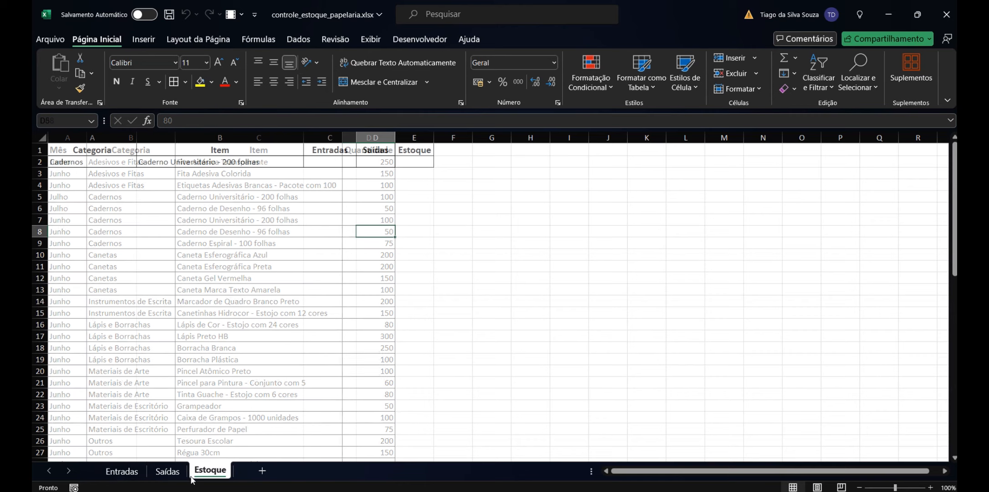
left_click(336, 161)
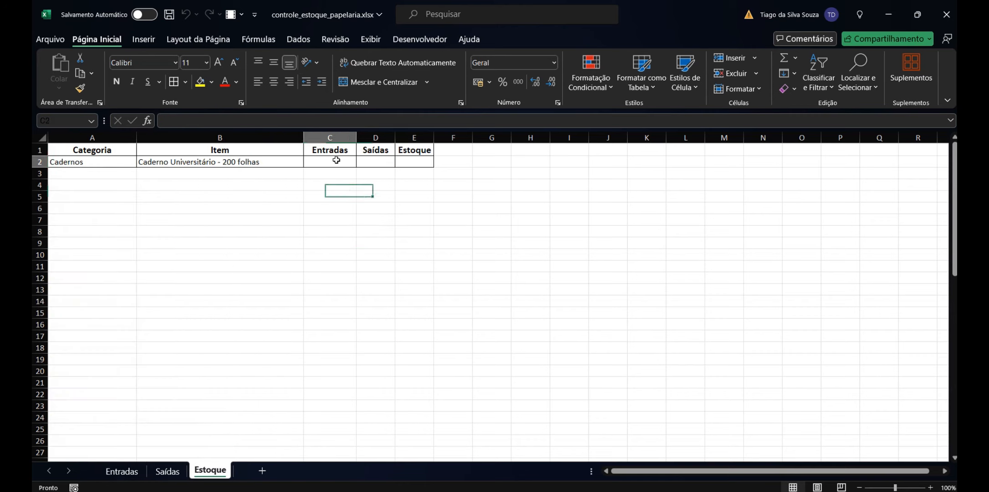
left_click(128, 474)
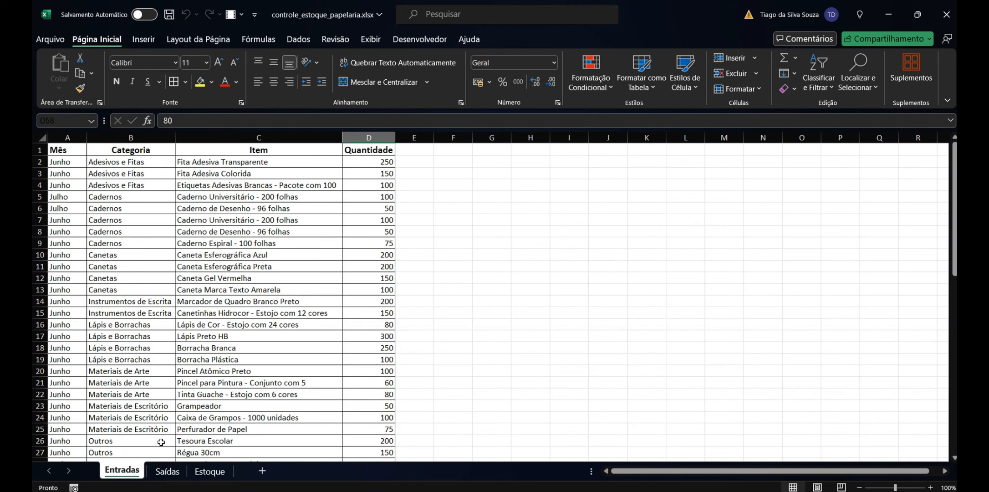
left_click(207, 472)
left_click(164, 472)
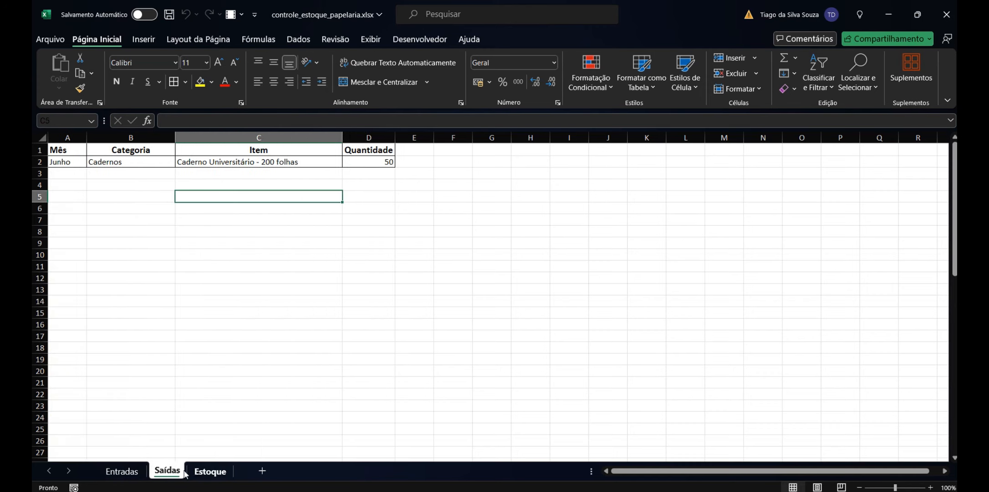
left_click(208, 471)
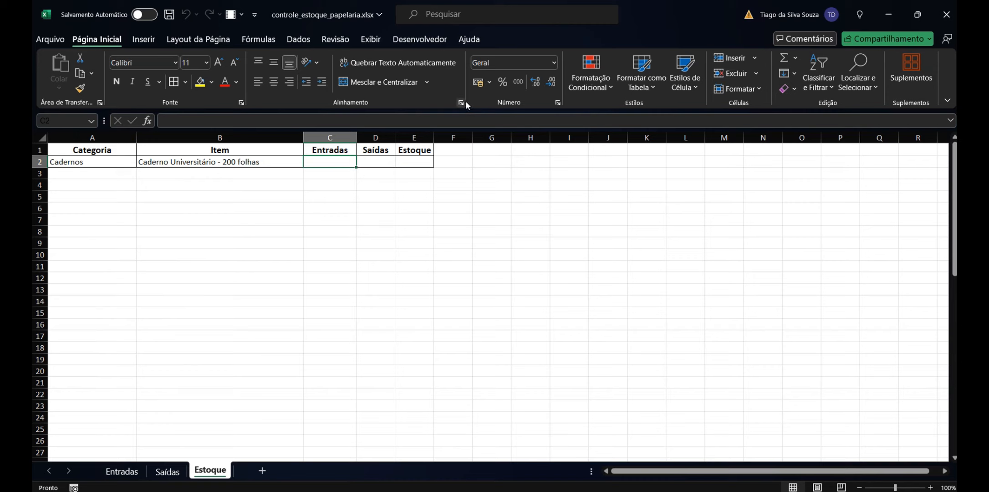
left_click(424, 164)
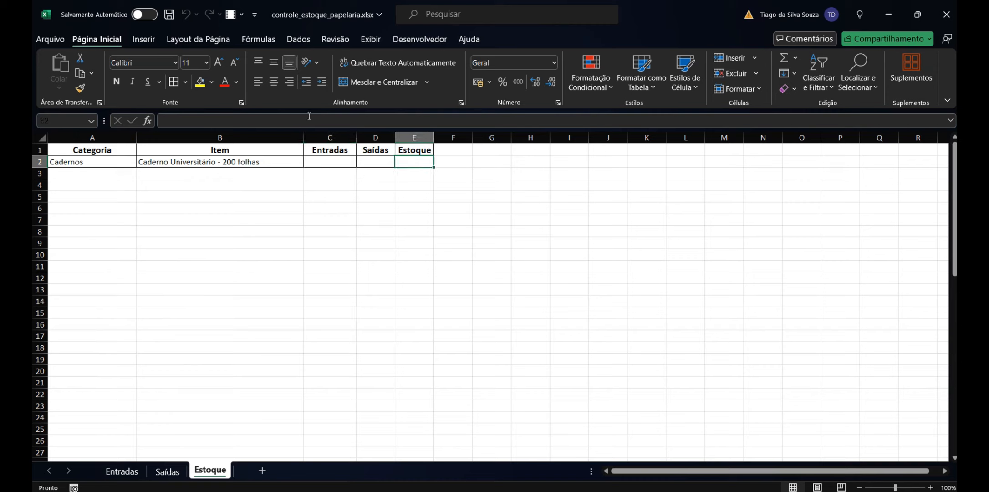